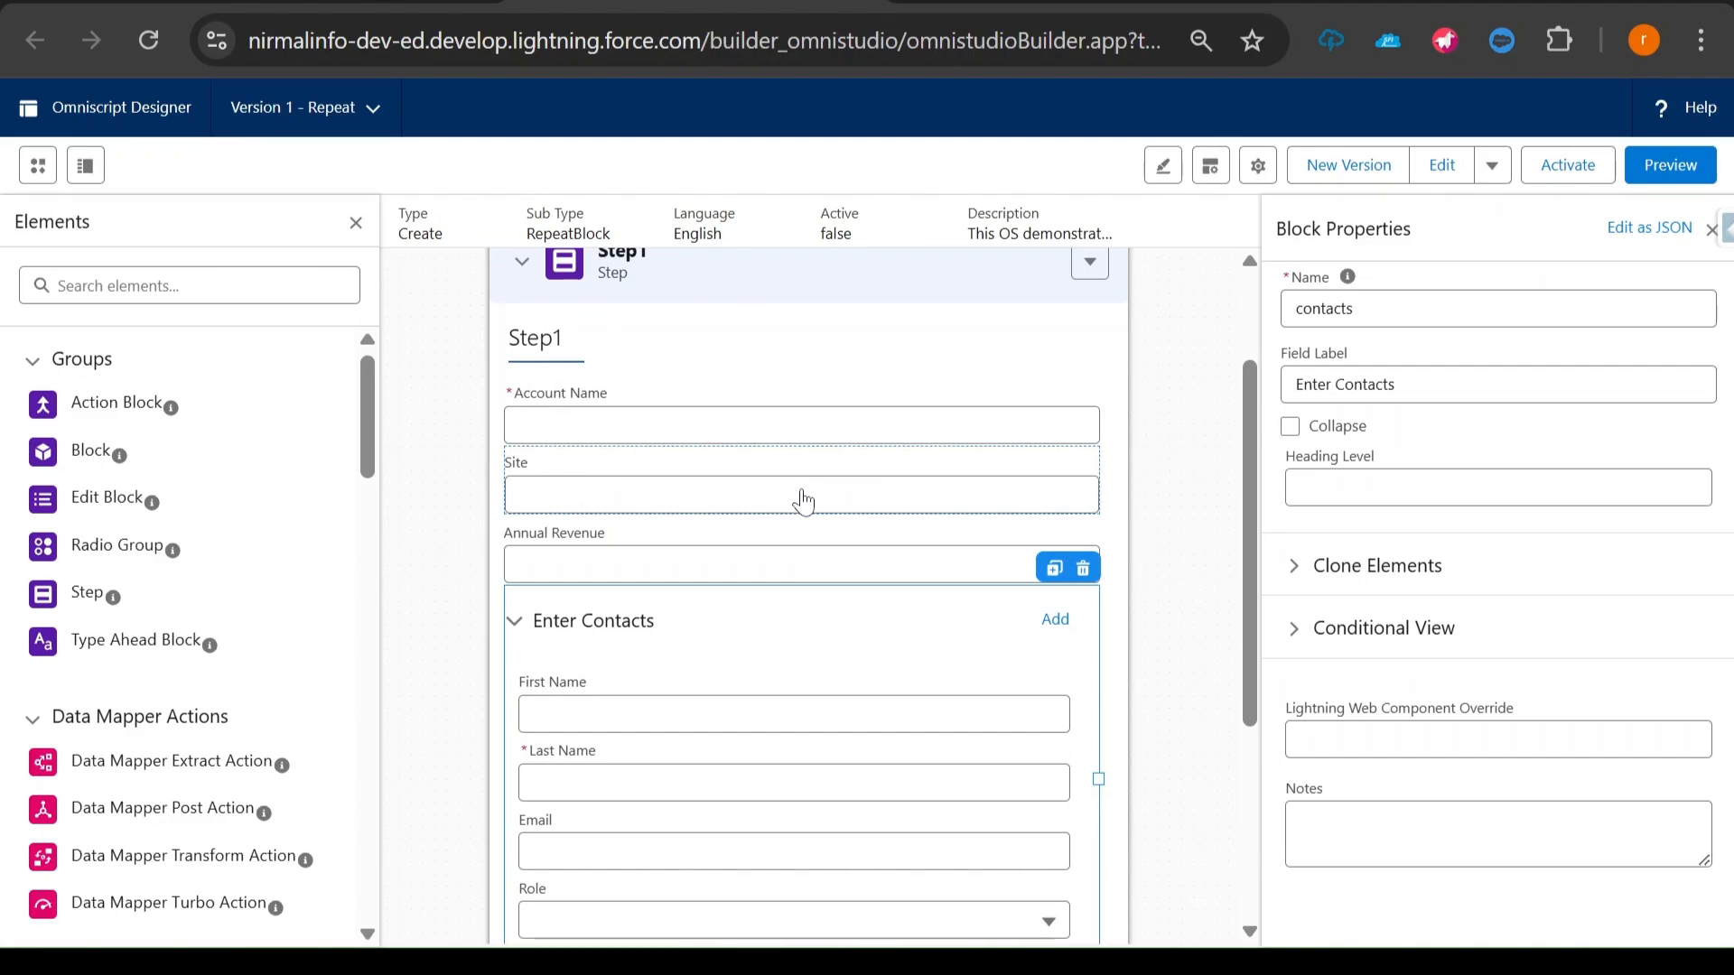
# - Review the account fields, the Enter Contacts block's fields and the option list of its Role select
pyautogui.click(747, 488)
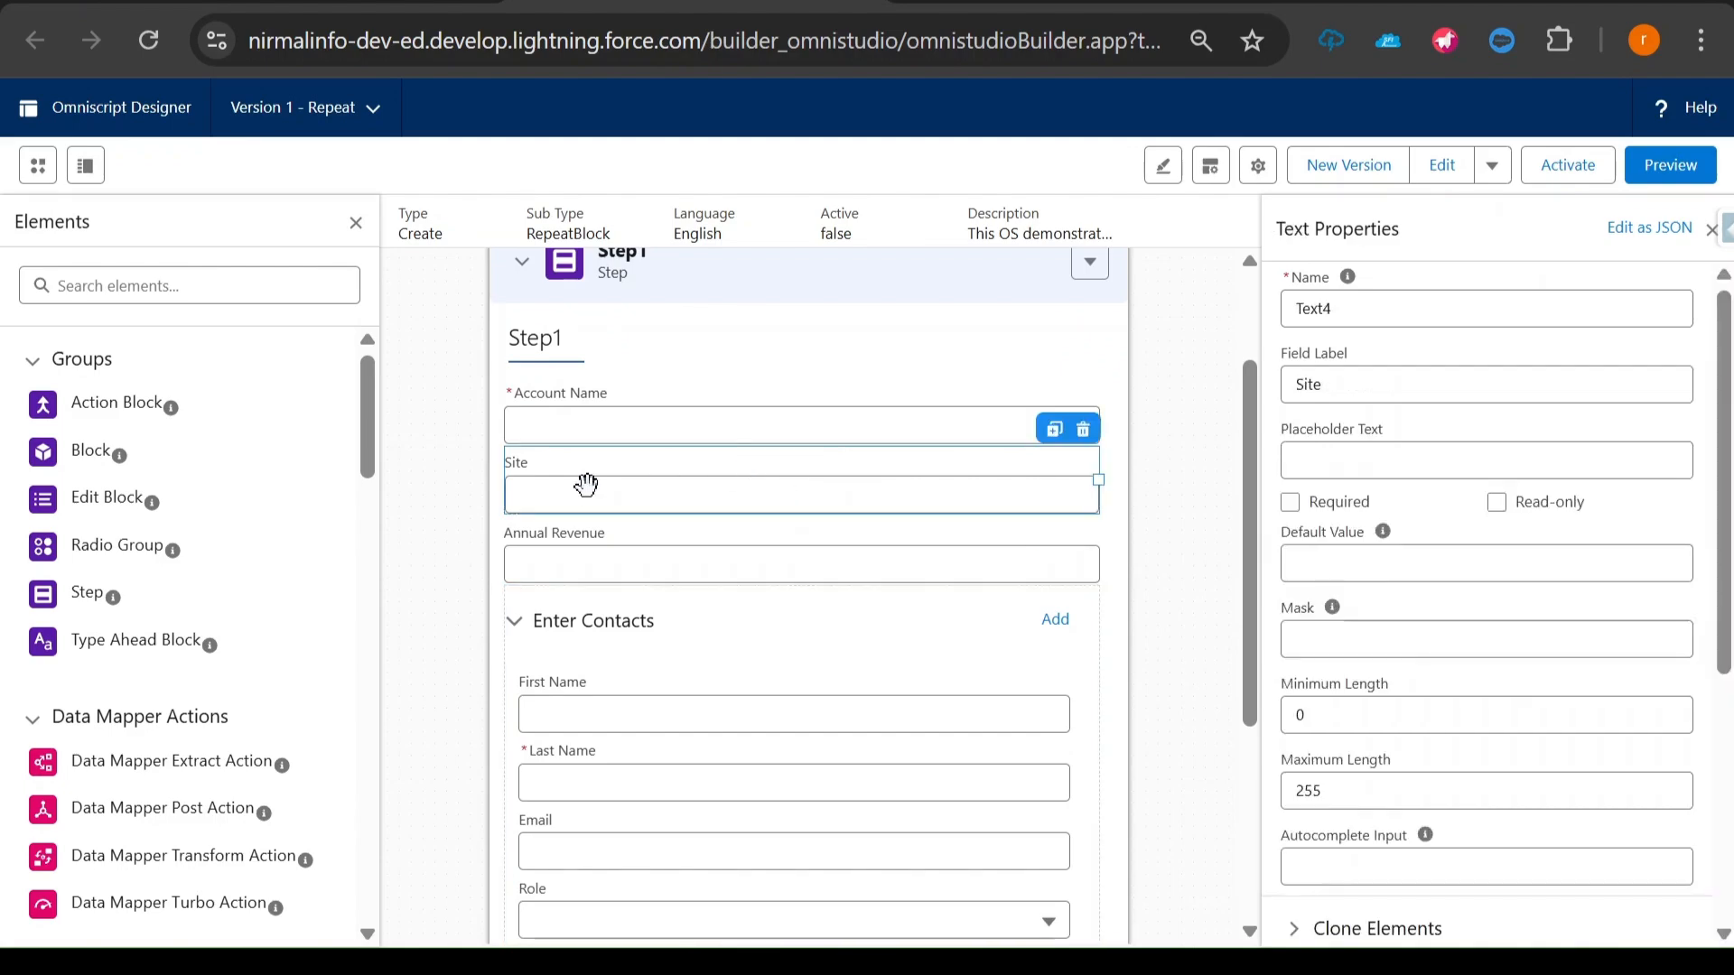
pyautogui.click(643, 553)
pyautogui.scroll(-3, 643, 560)
pyautogui.click(636, 513)
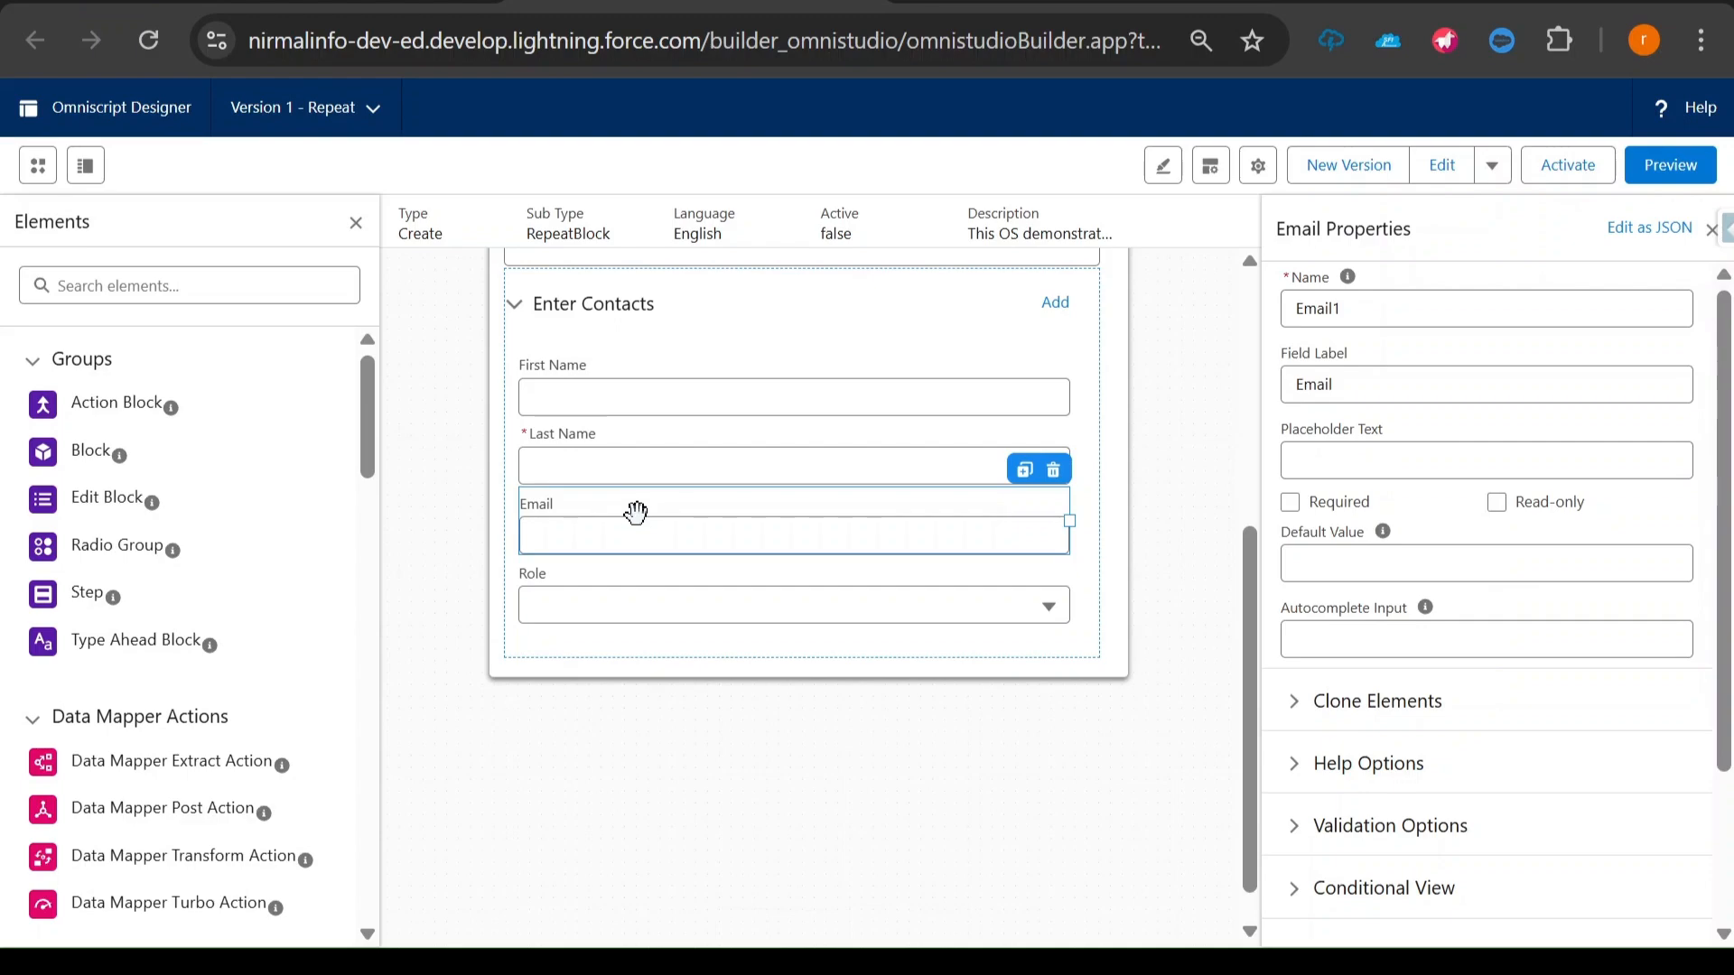
pyautogui.click(640, 581)
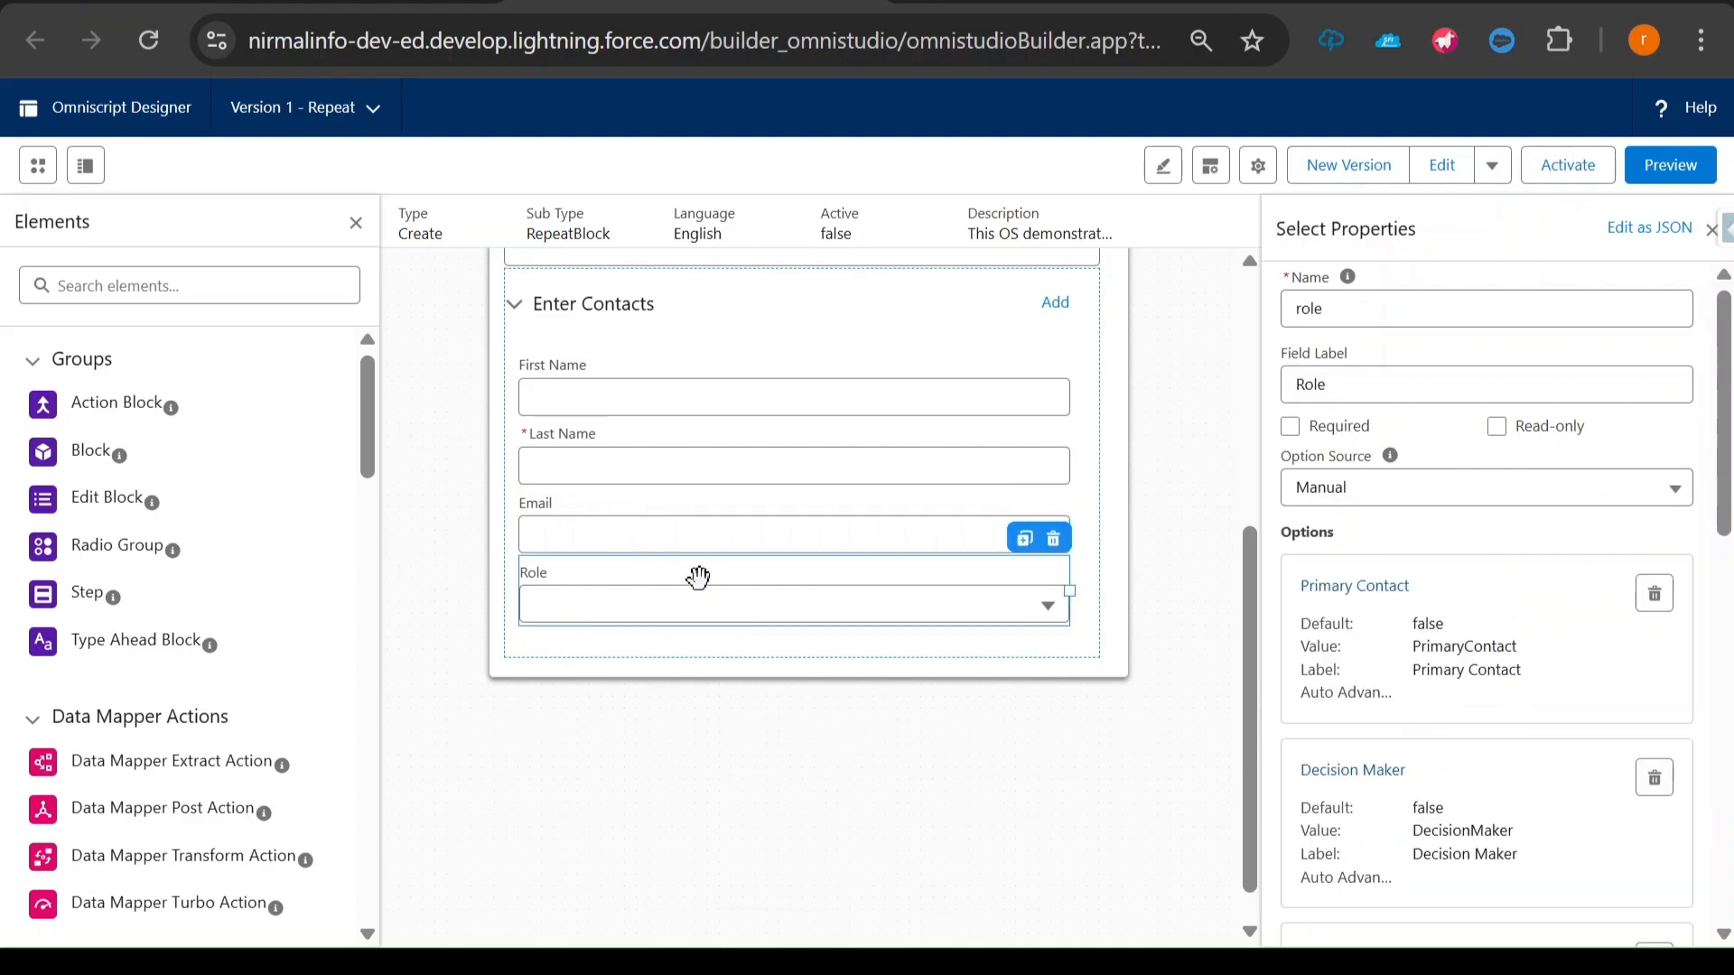
pyautogui.moveTo(1277, 229); pyautogui.dragTo(1331, 229)
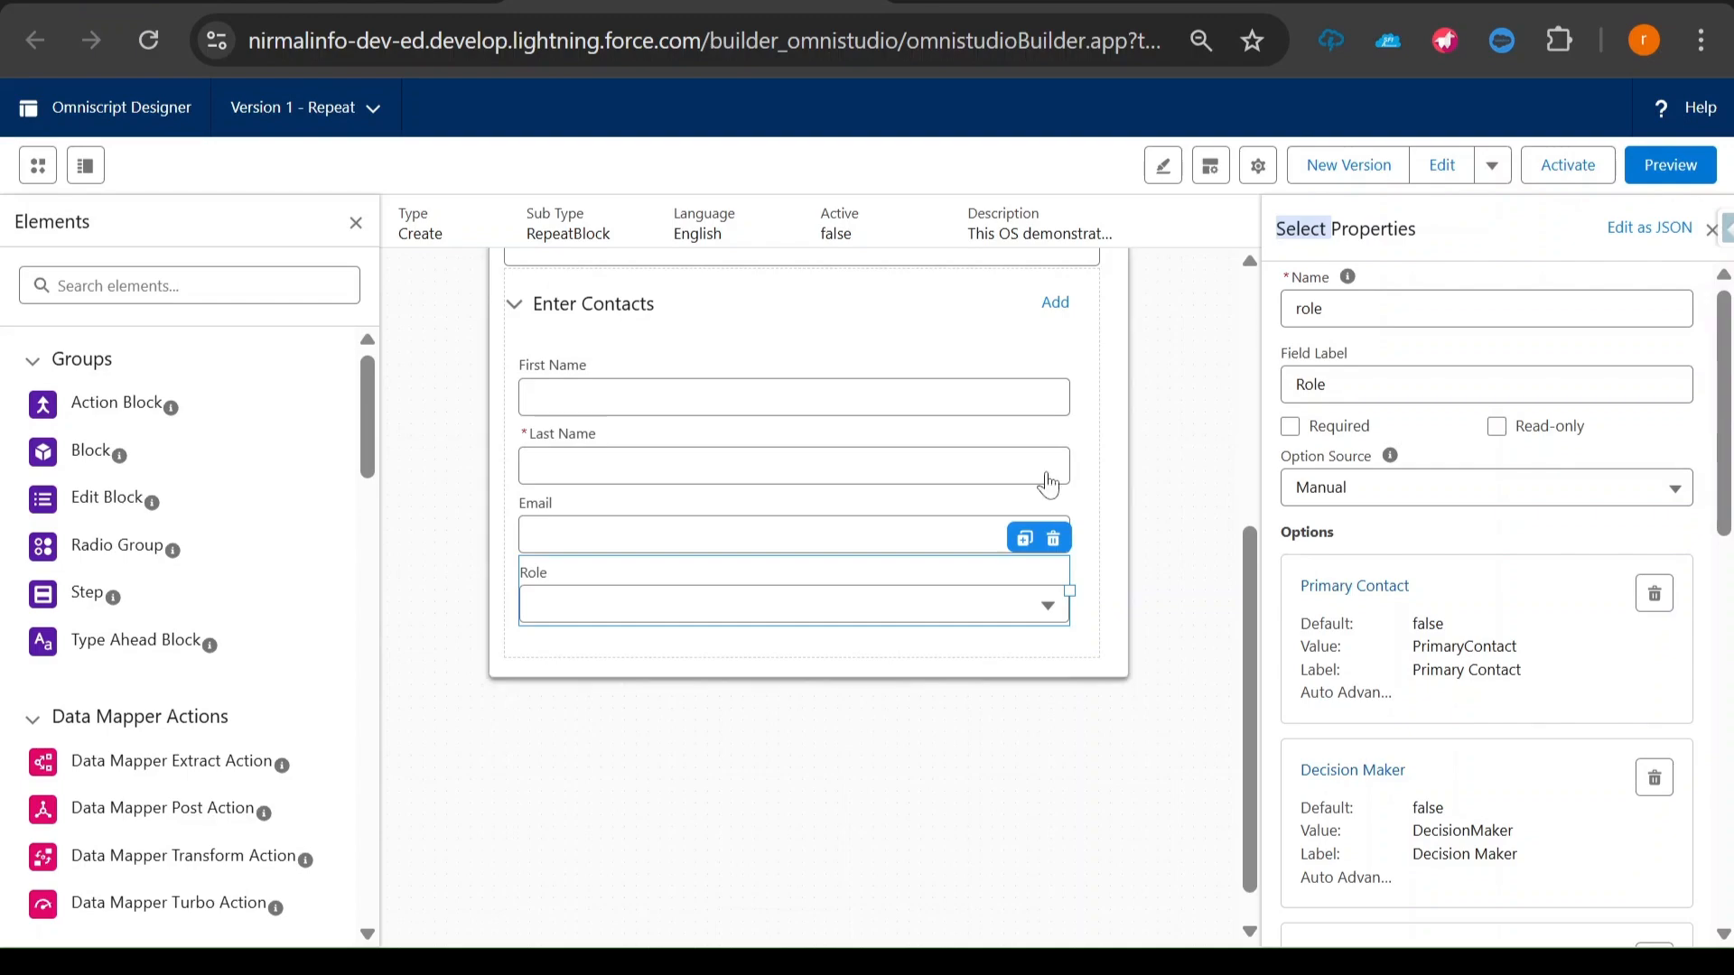
pyautogui.click(599, 589)
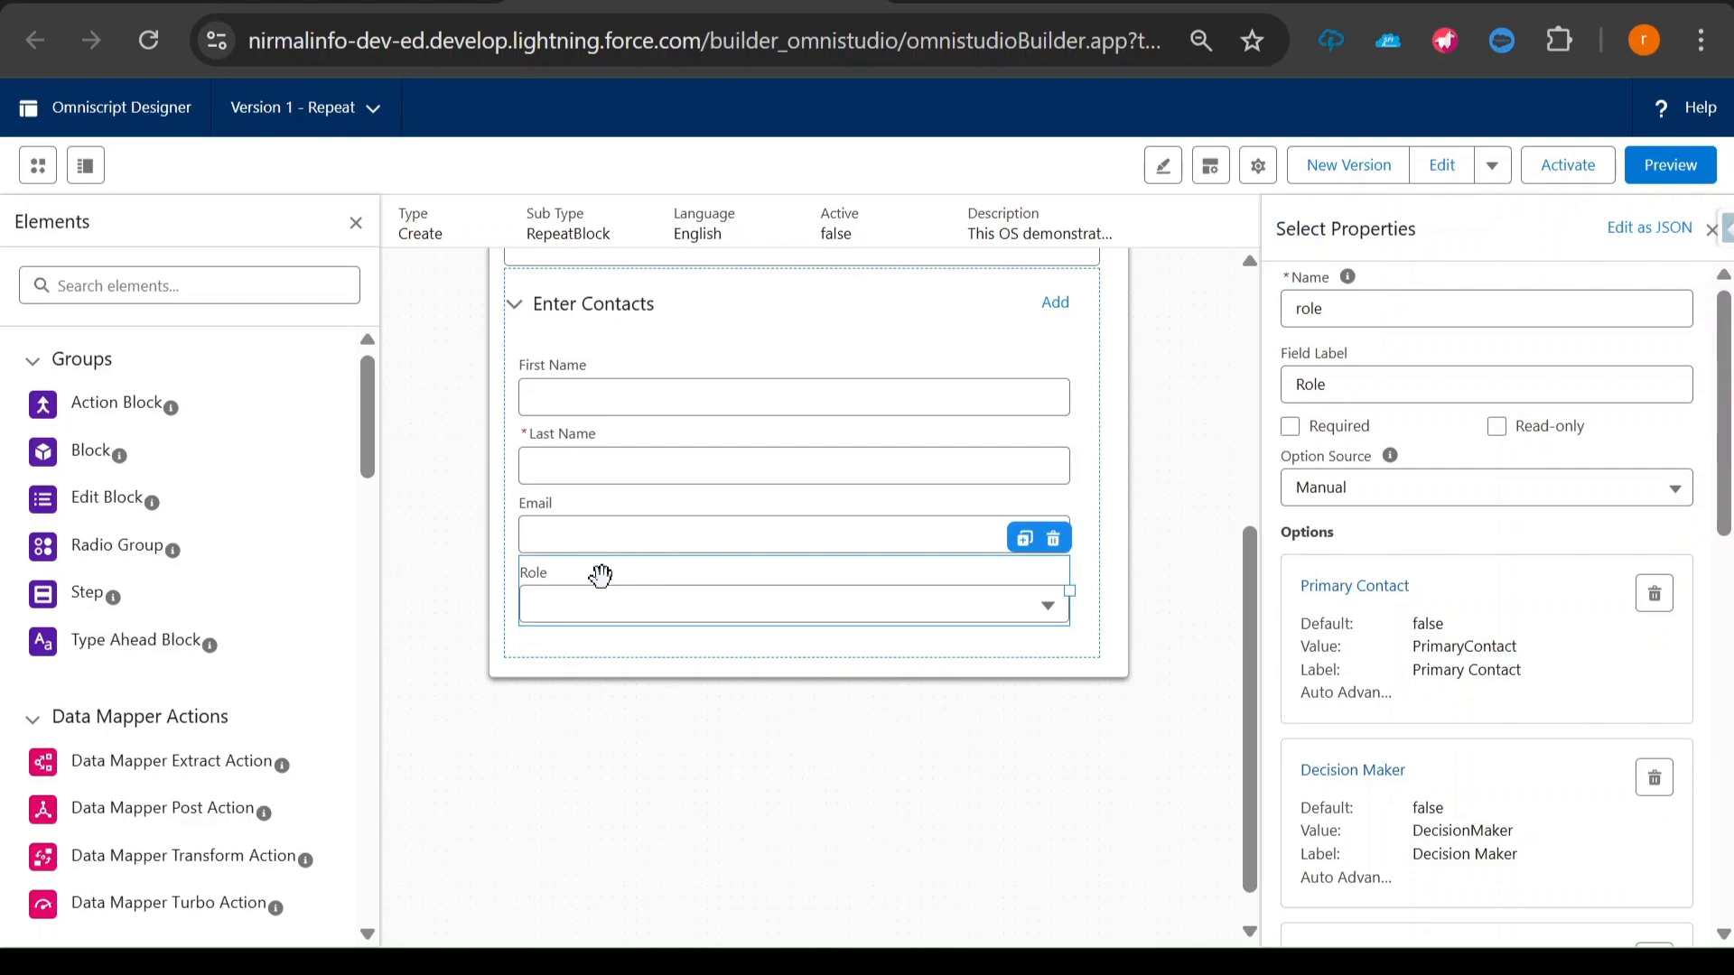
pyautogui.scroll(2, 639, 612)
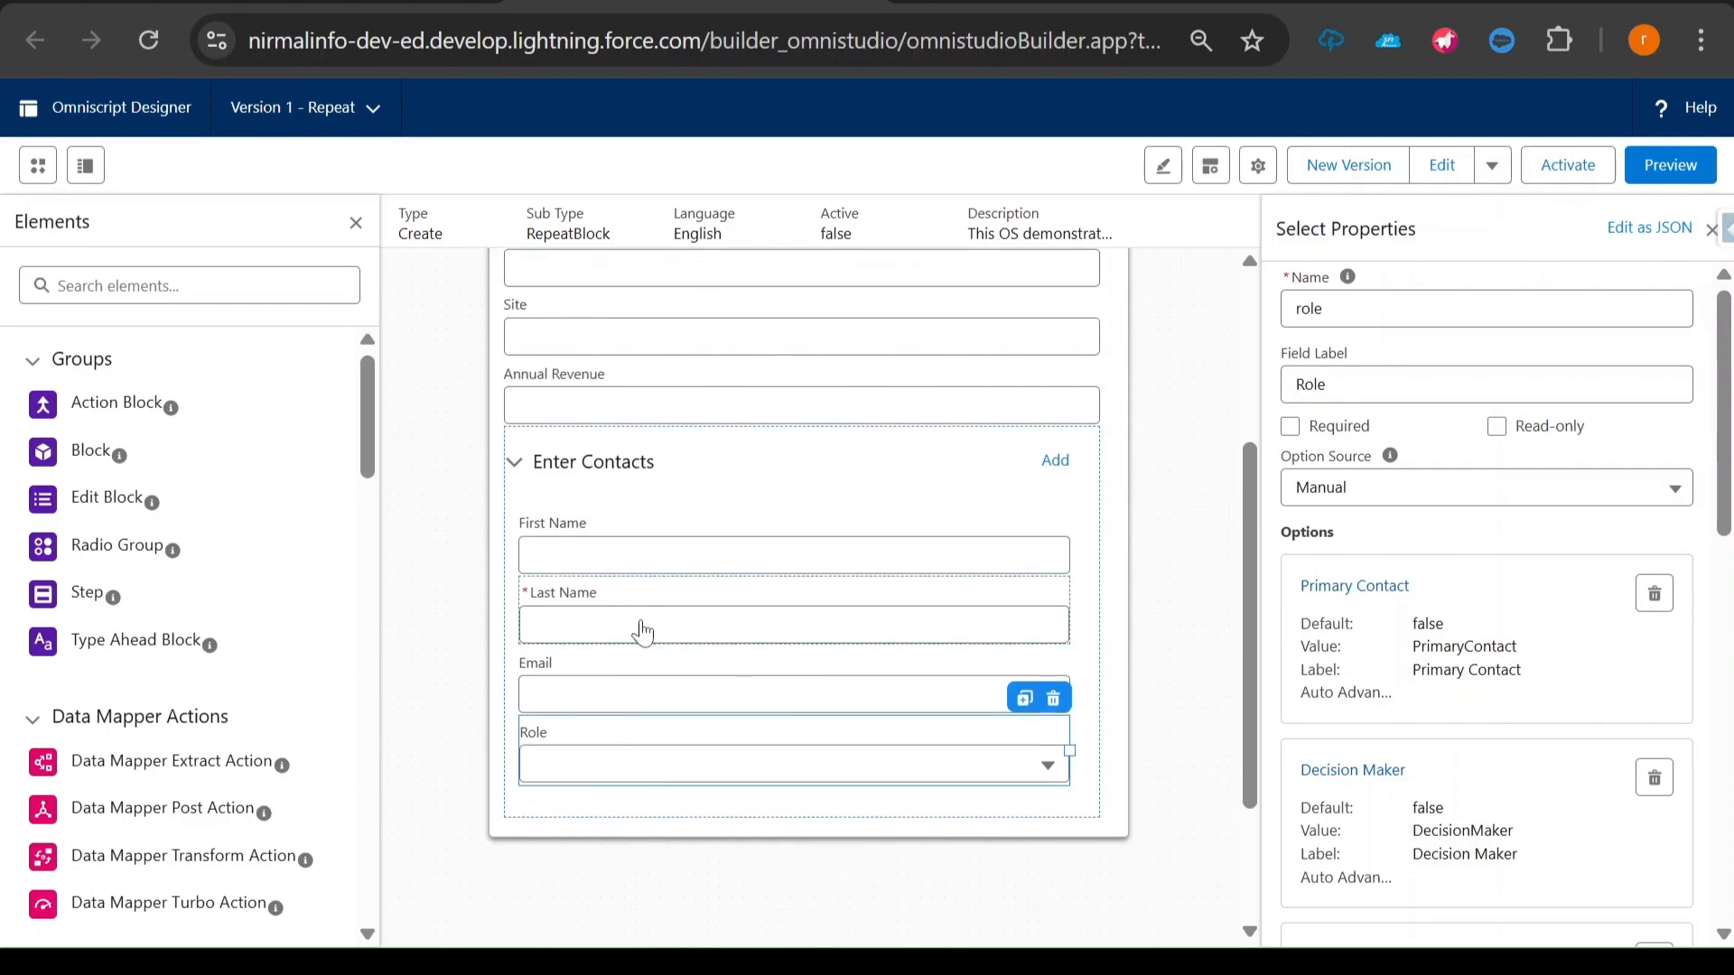
pyautogui.scroll(-2, 642, 632)
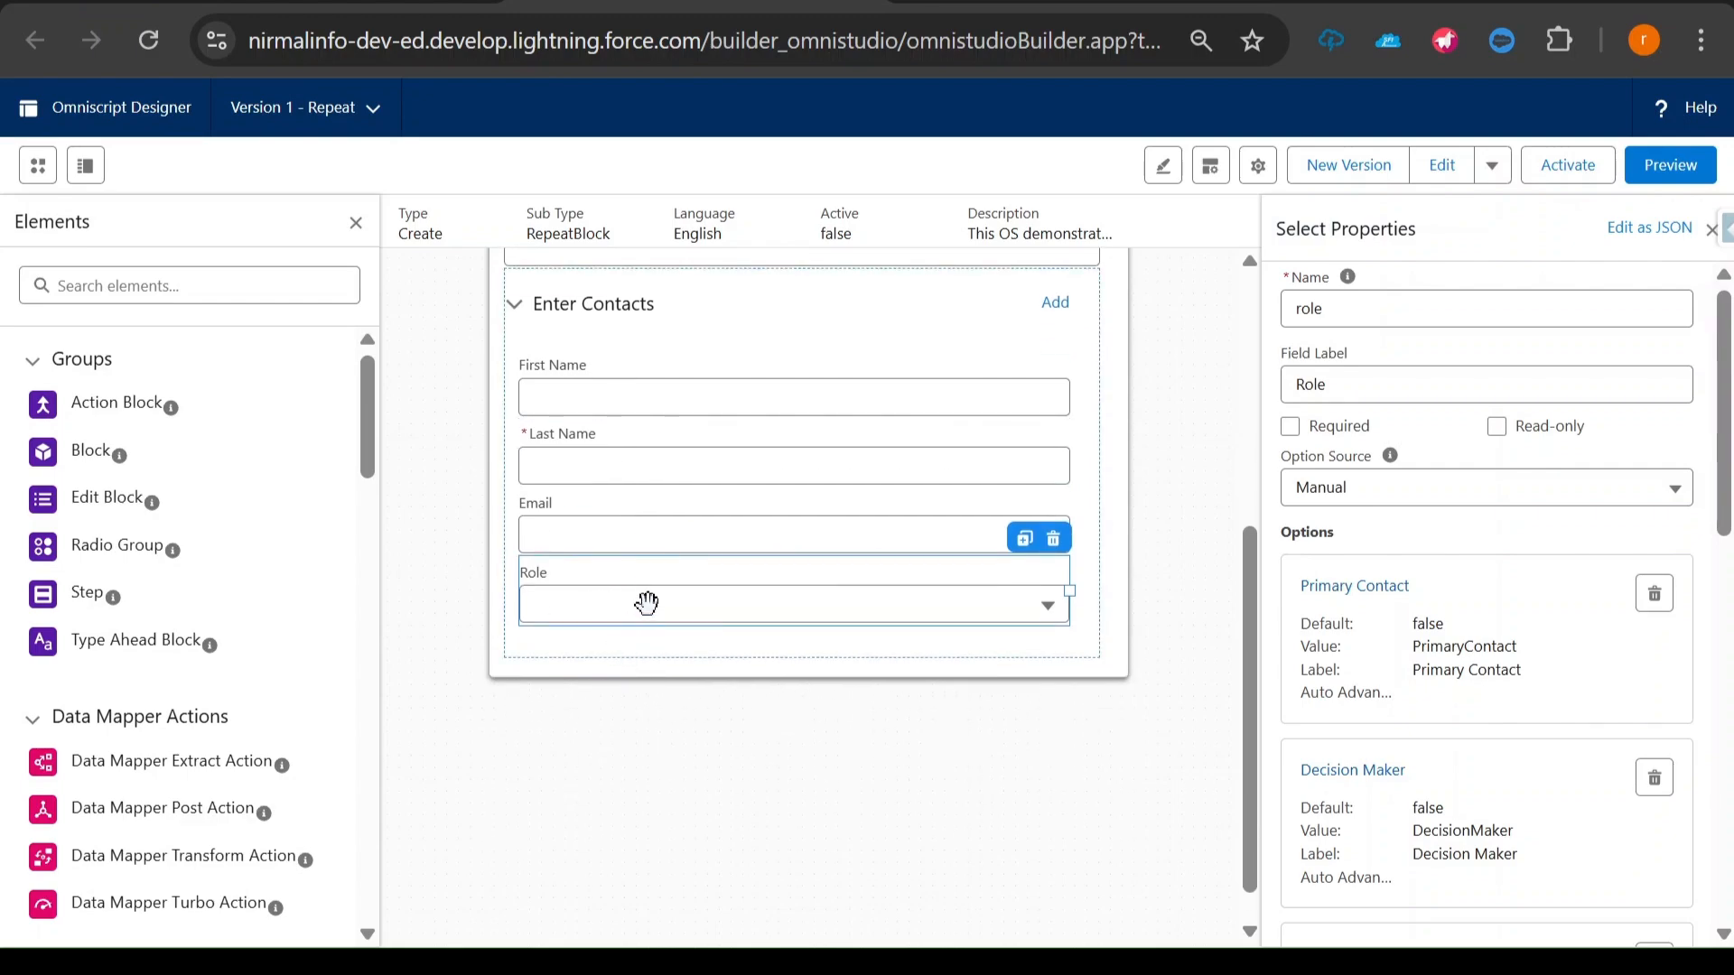
pyautogui.scroll(-2, 1406, 573)
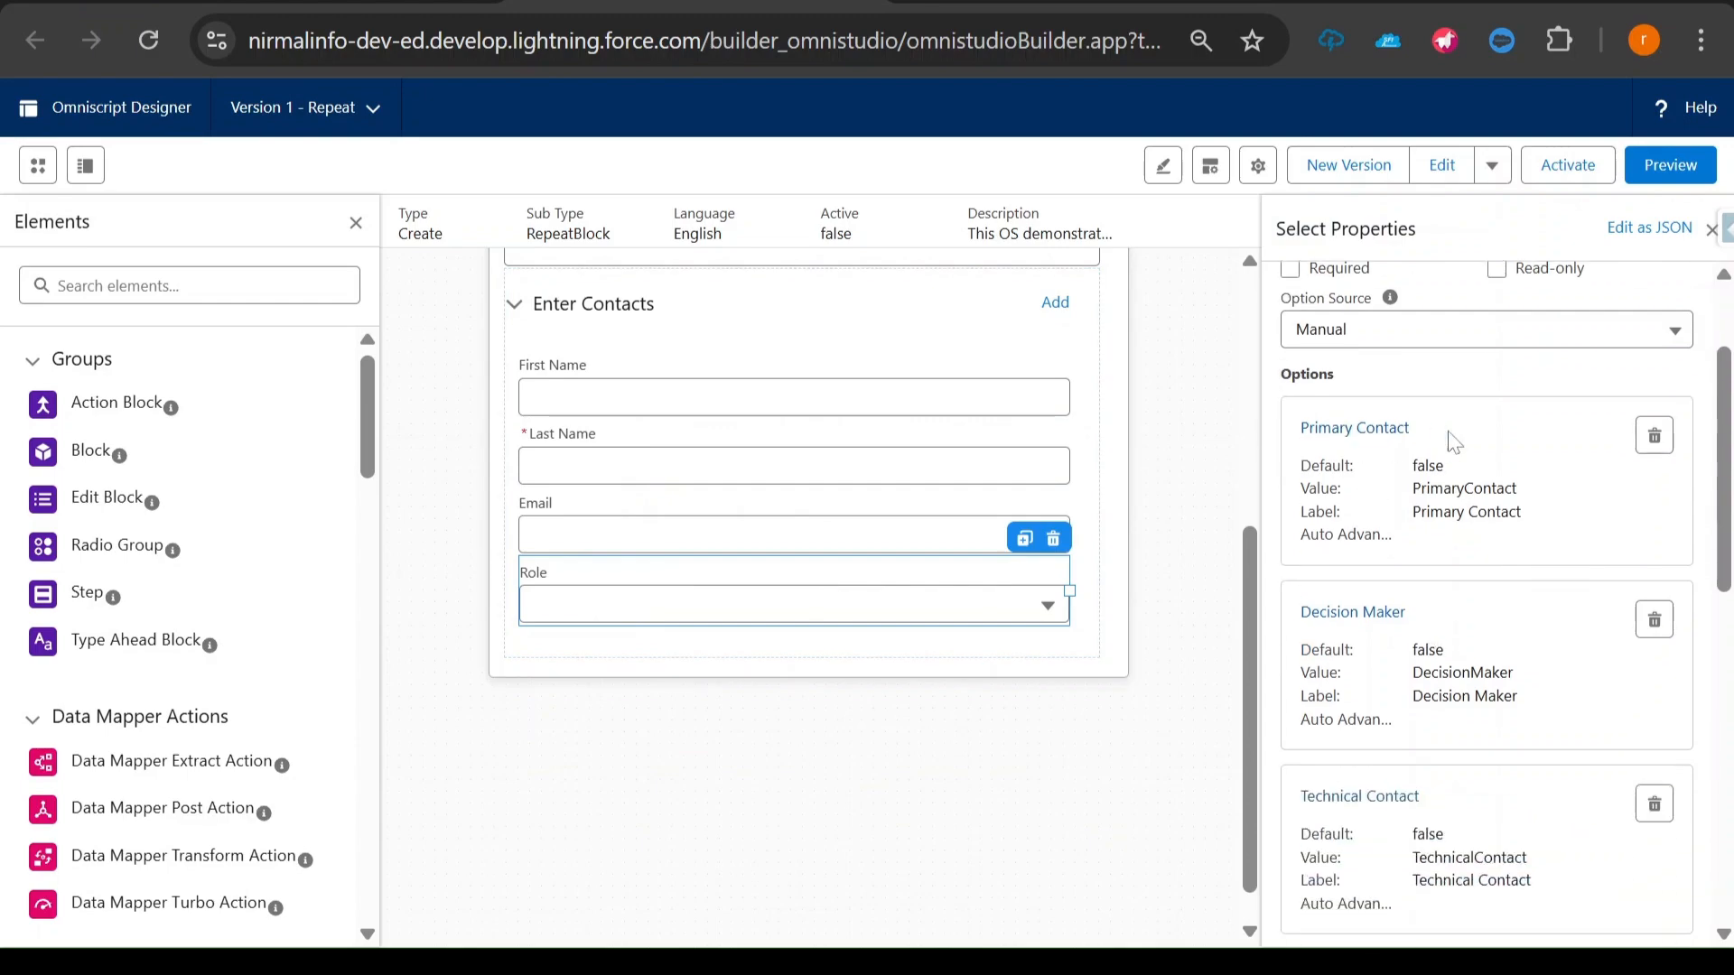
pyautogui.scroll(-4, 1413, 624)
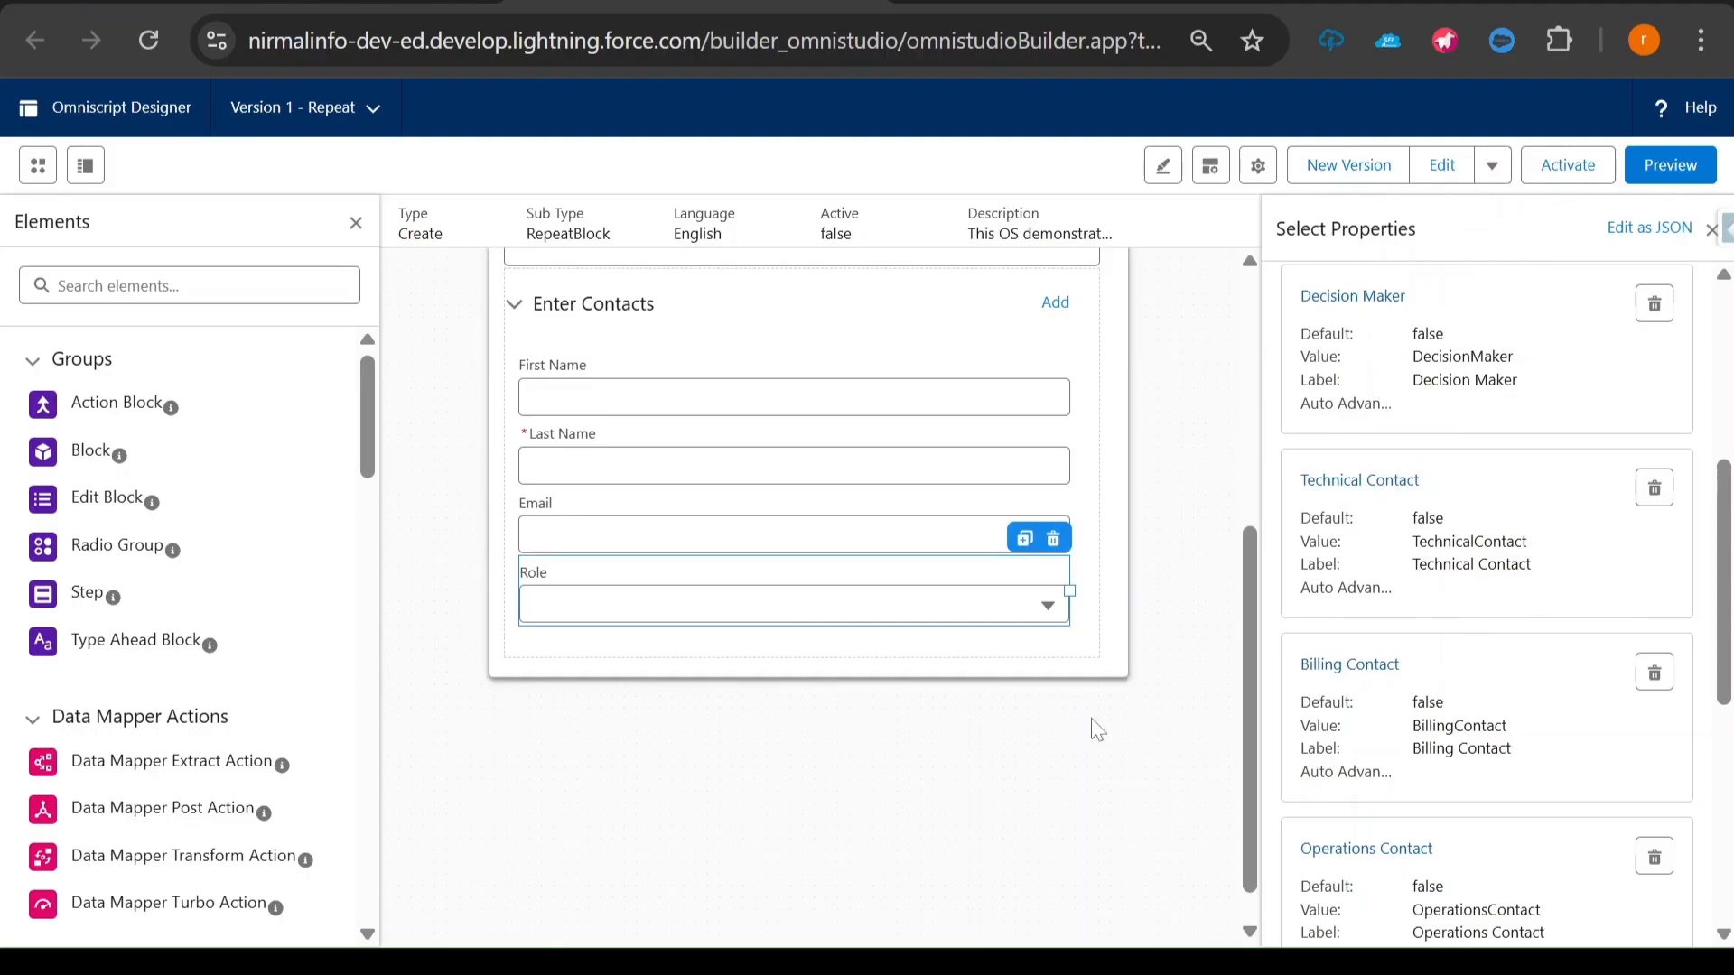
# - Switch to the text editor notes and read the role list and the questions for Primary Contact and Decision Maker
pyautogui.click(986, 961)
pyautogui.scroll(-1, 858, 542)
pyautogui.scroll(-2, 858, 497)
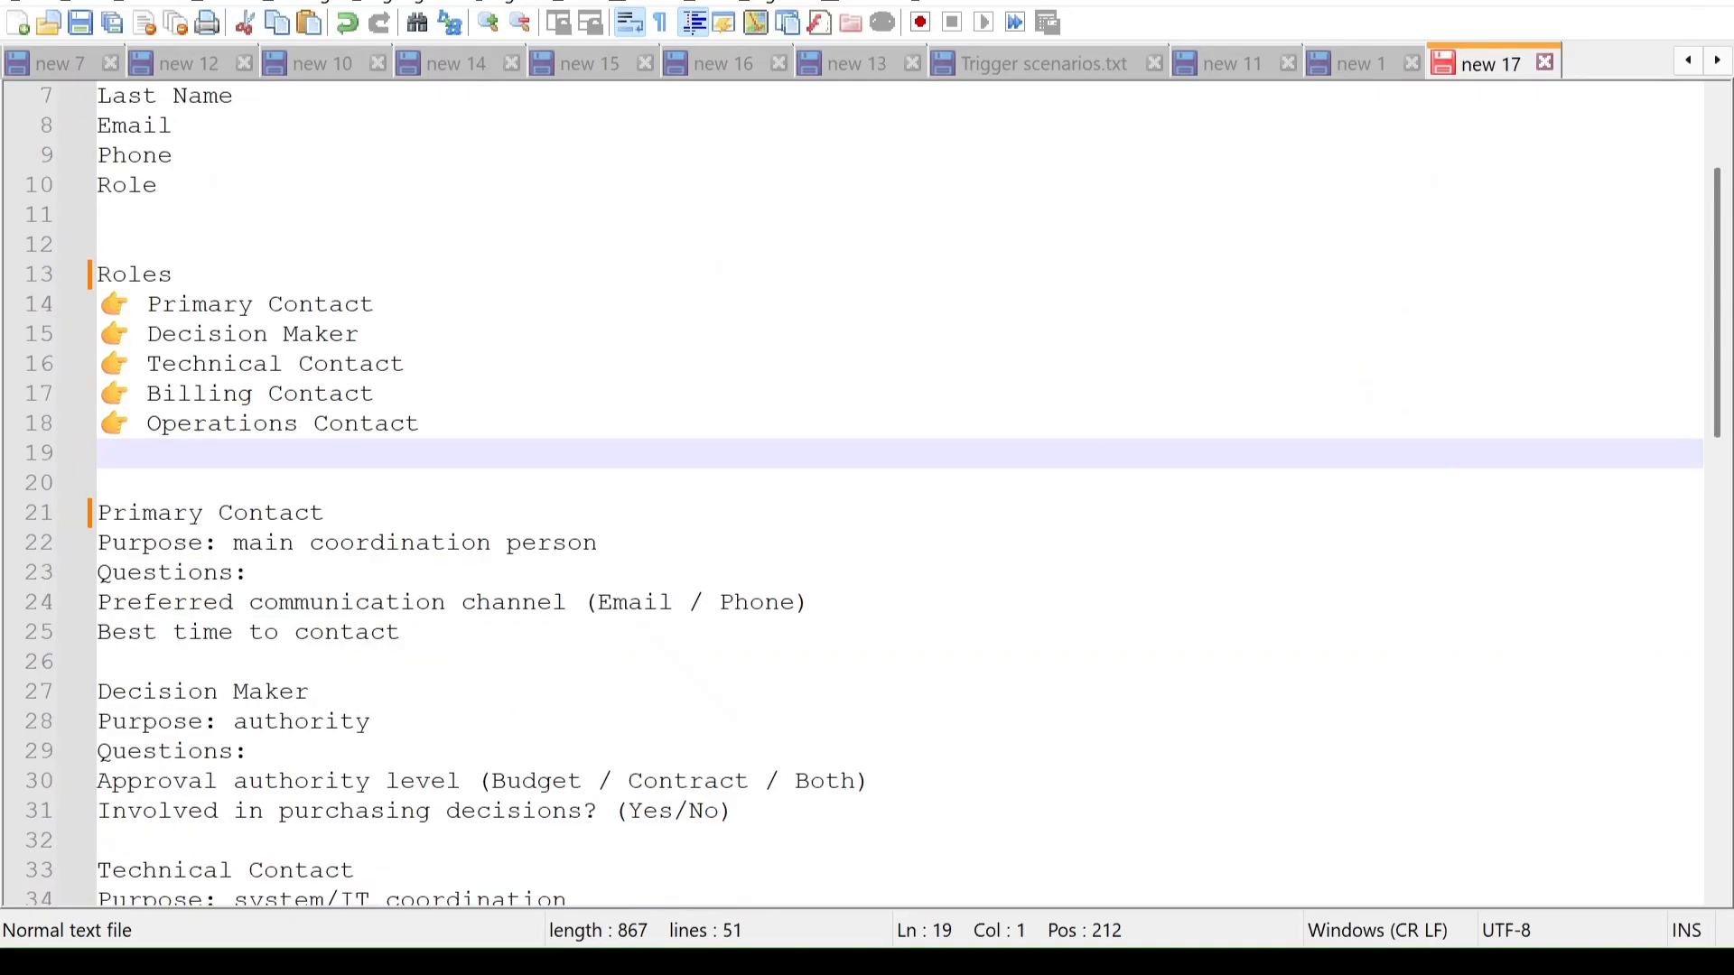
pyautogui.moveTo(97, 691); pyautogui.dragTo(870, 692)
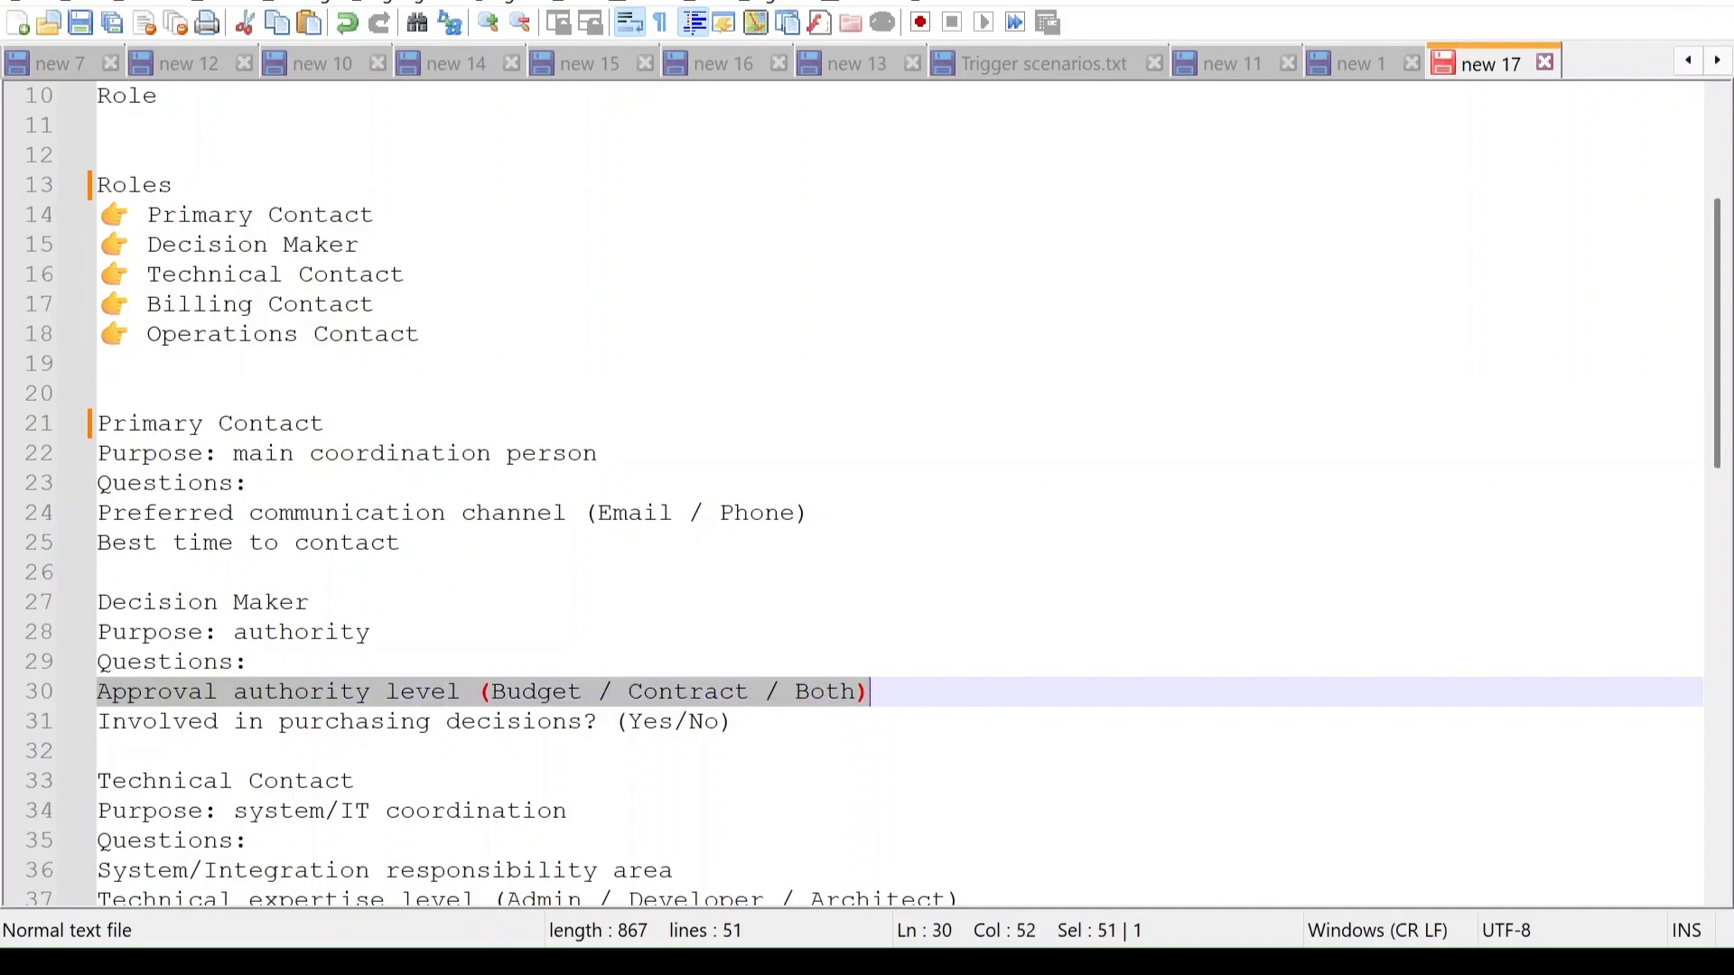
pyautogui.click(370, 632)
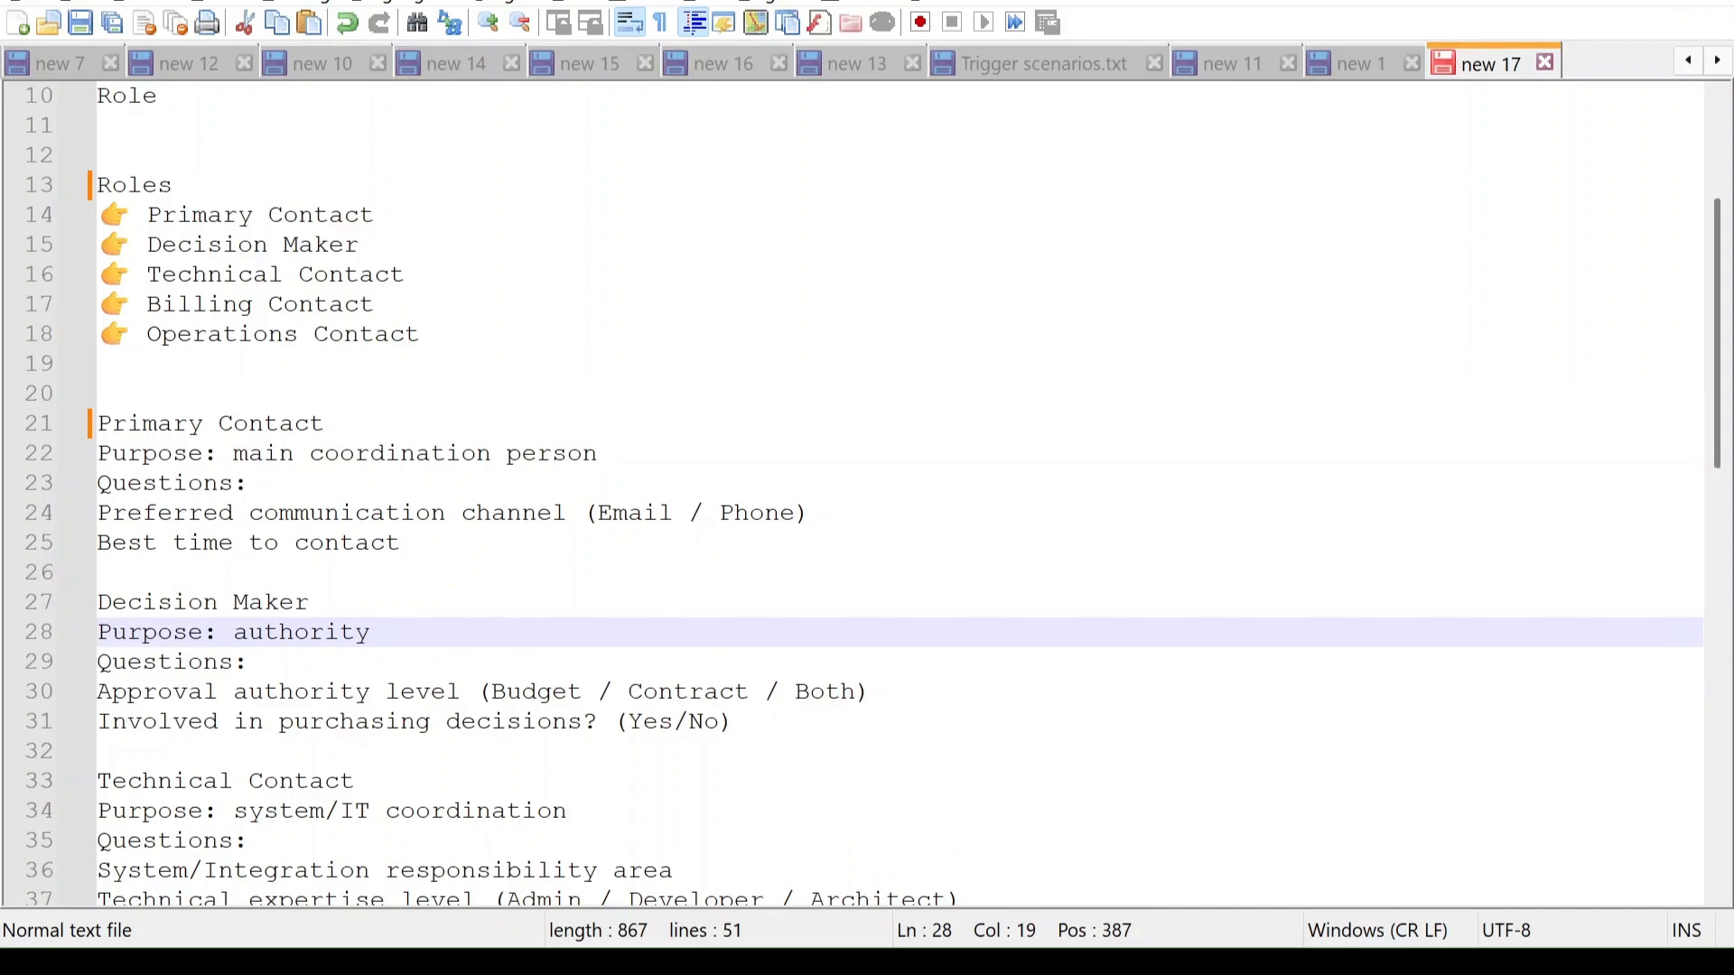
pyautogui.moveTo(97, 603); pyautogui.dragTo(310, 603)
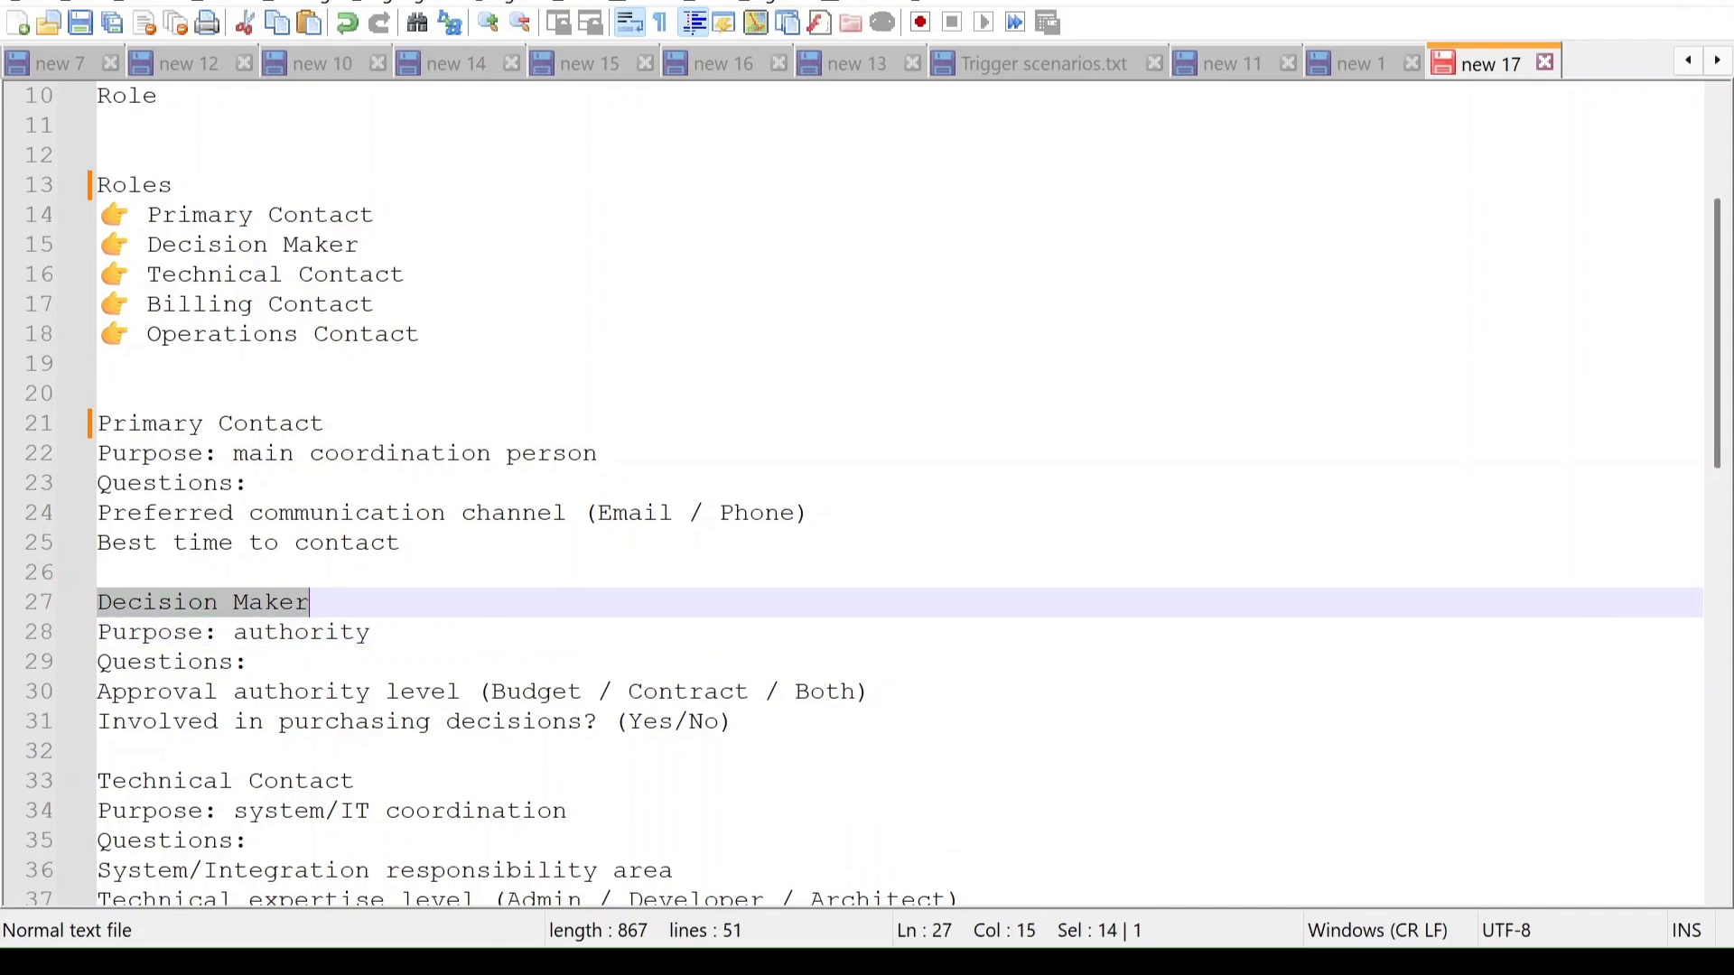
pyautogui.moveTo(98, 692); pyautogui.dragTo(870, 691)
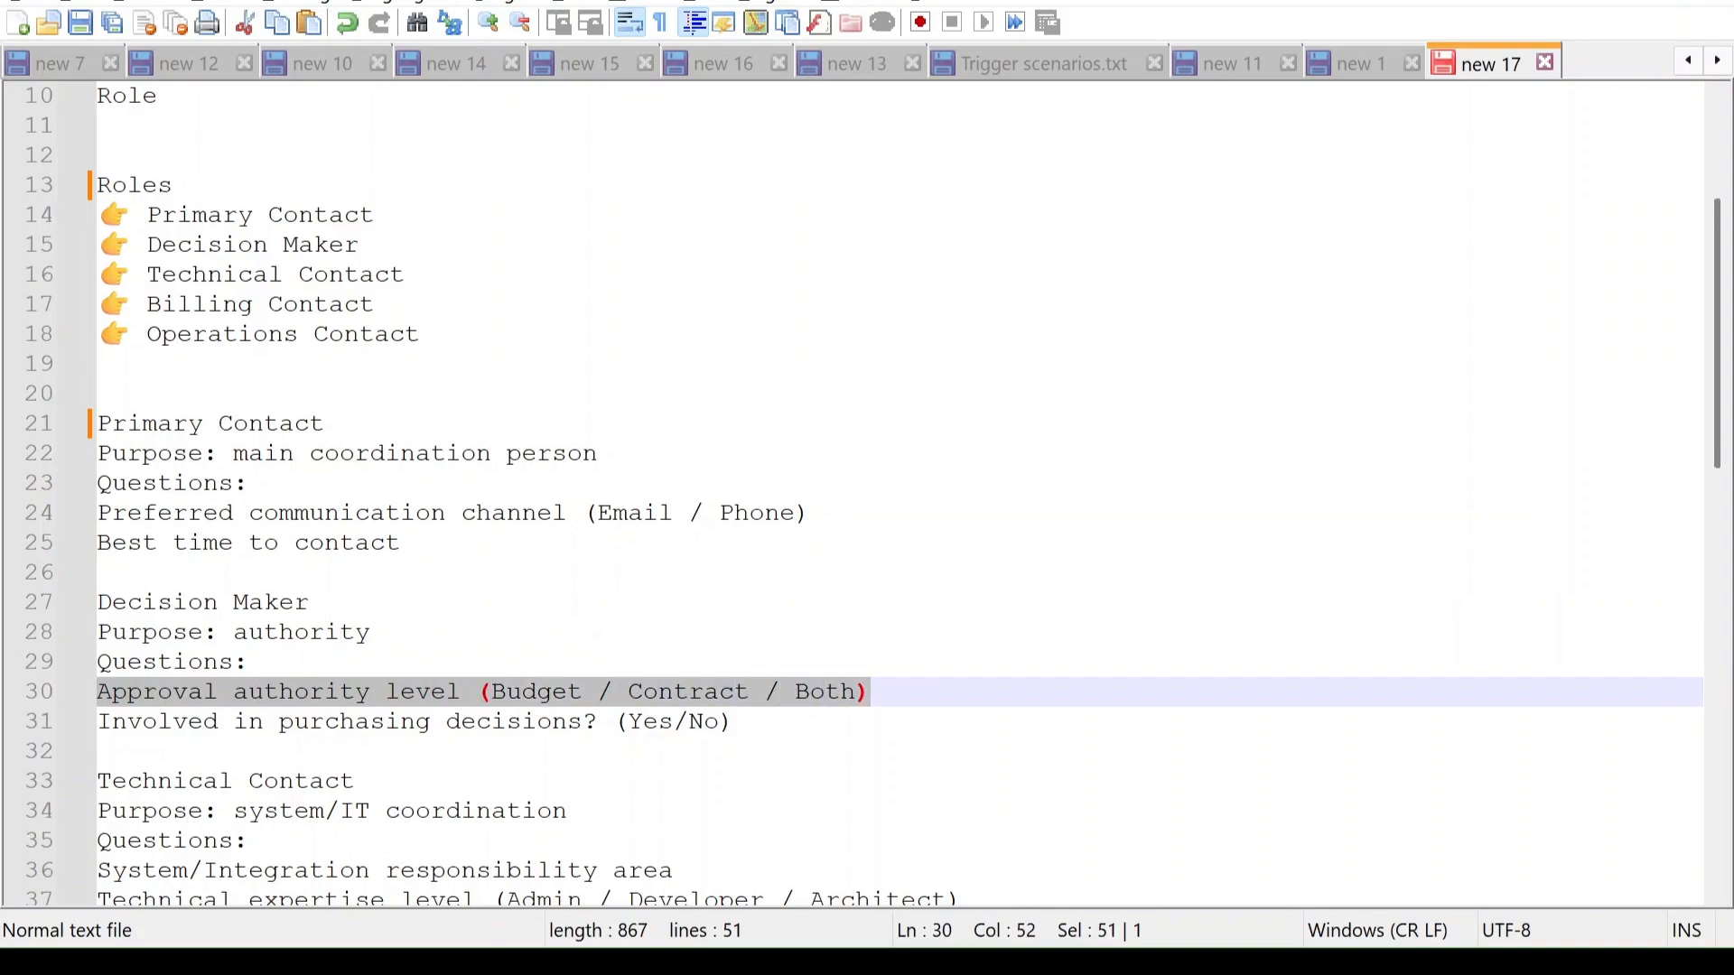
pyautogui.moveTo(113, 722); pyautogui.dragTo(610, 722)
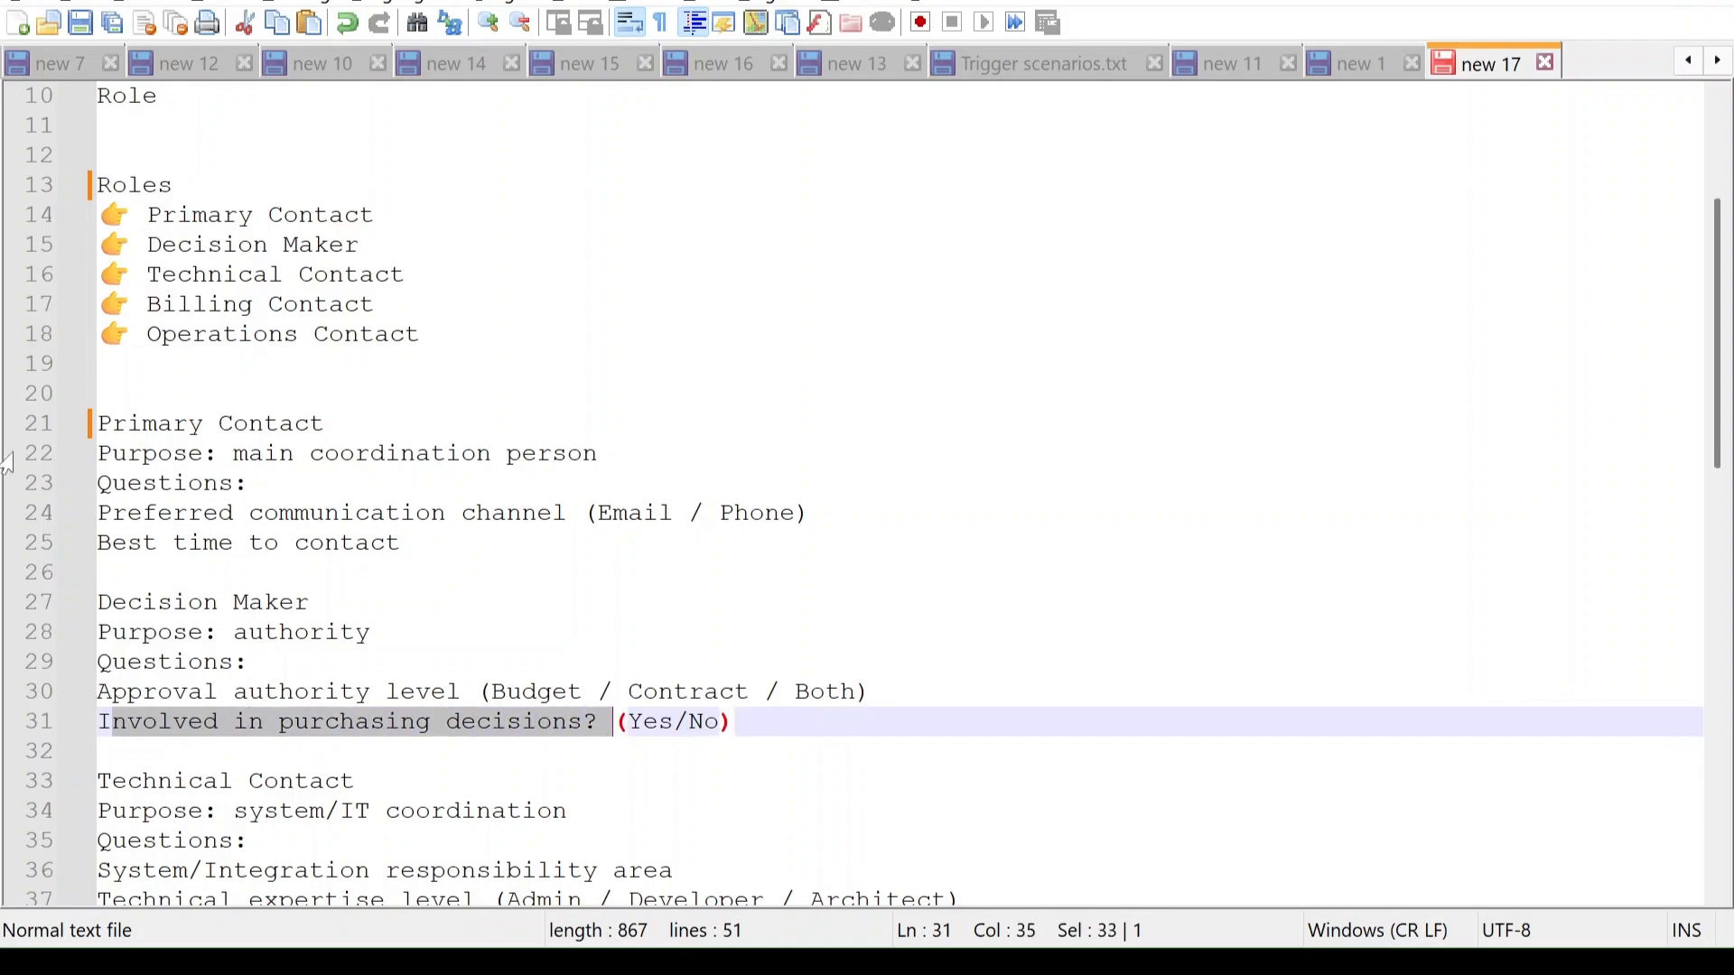
pyautogui.moveTo(97, 424); pyautogui.dragTo(323, 424)
pyautogui.moveTo(113, 513); pyautogui.dragTo(581, 514)
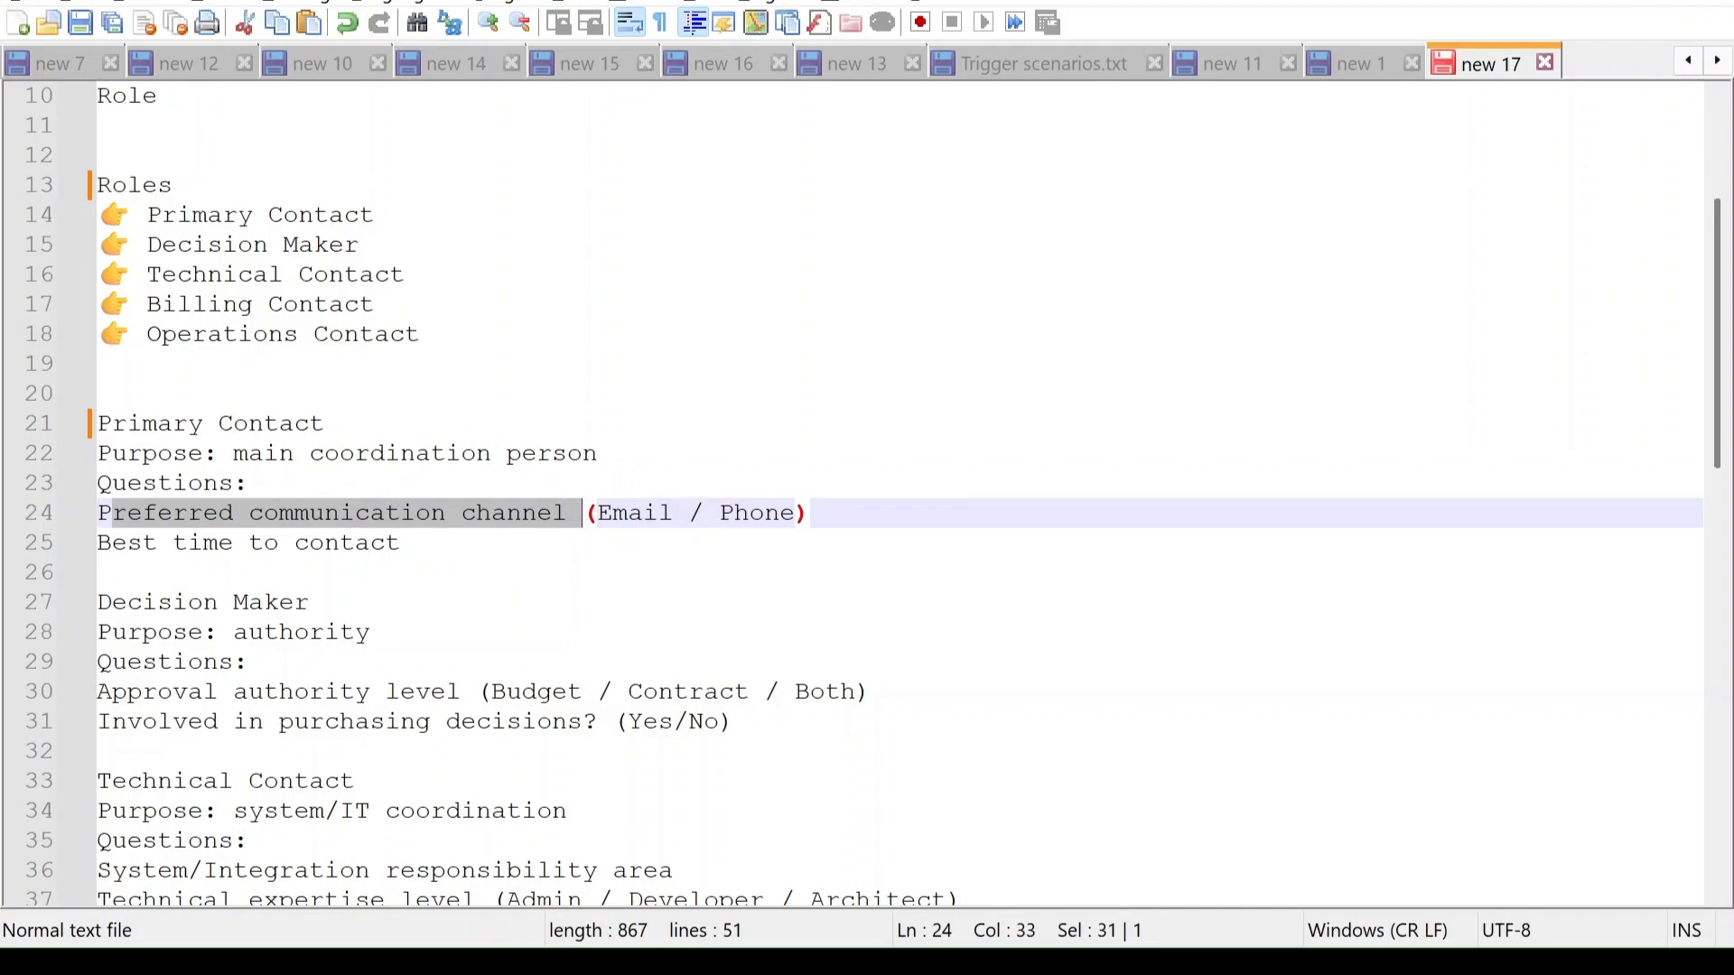
pyautogui.moveTo(420, 334); pyautogui.dragTo(147, 215)
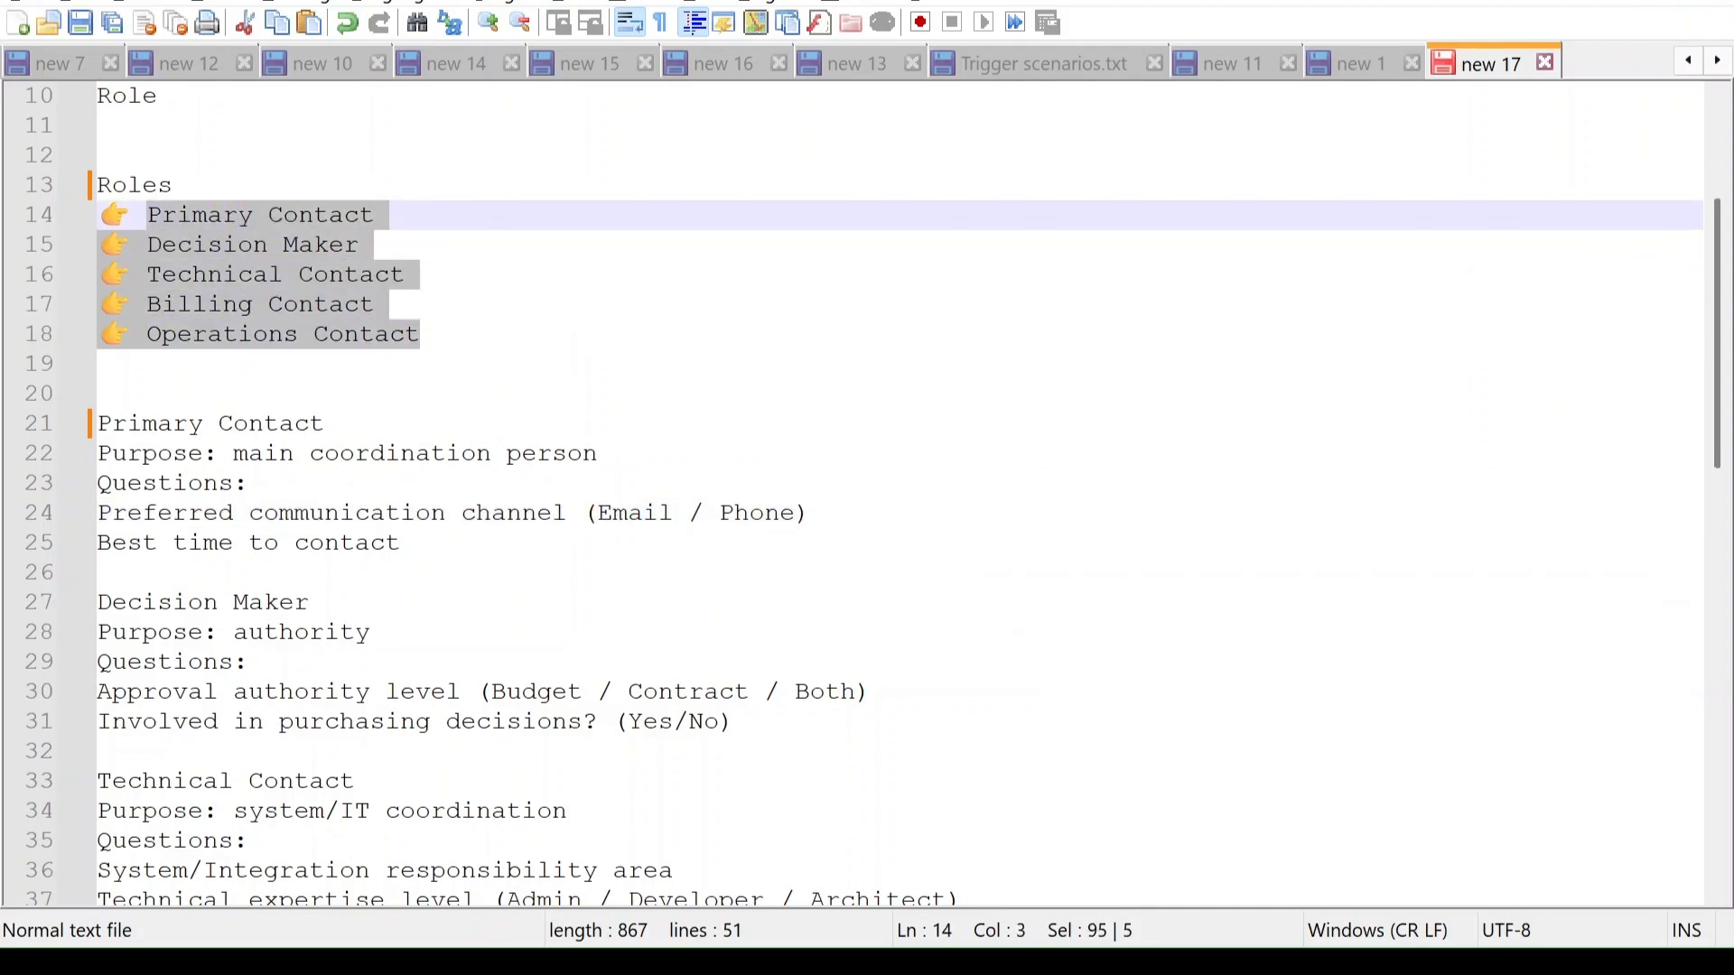
pyautogui.moveTo(400, 543); pyautogui.dragTo(112, 513)
pyautogui.moveTo(734, 722); pyautogui.dragTo(105, 697)
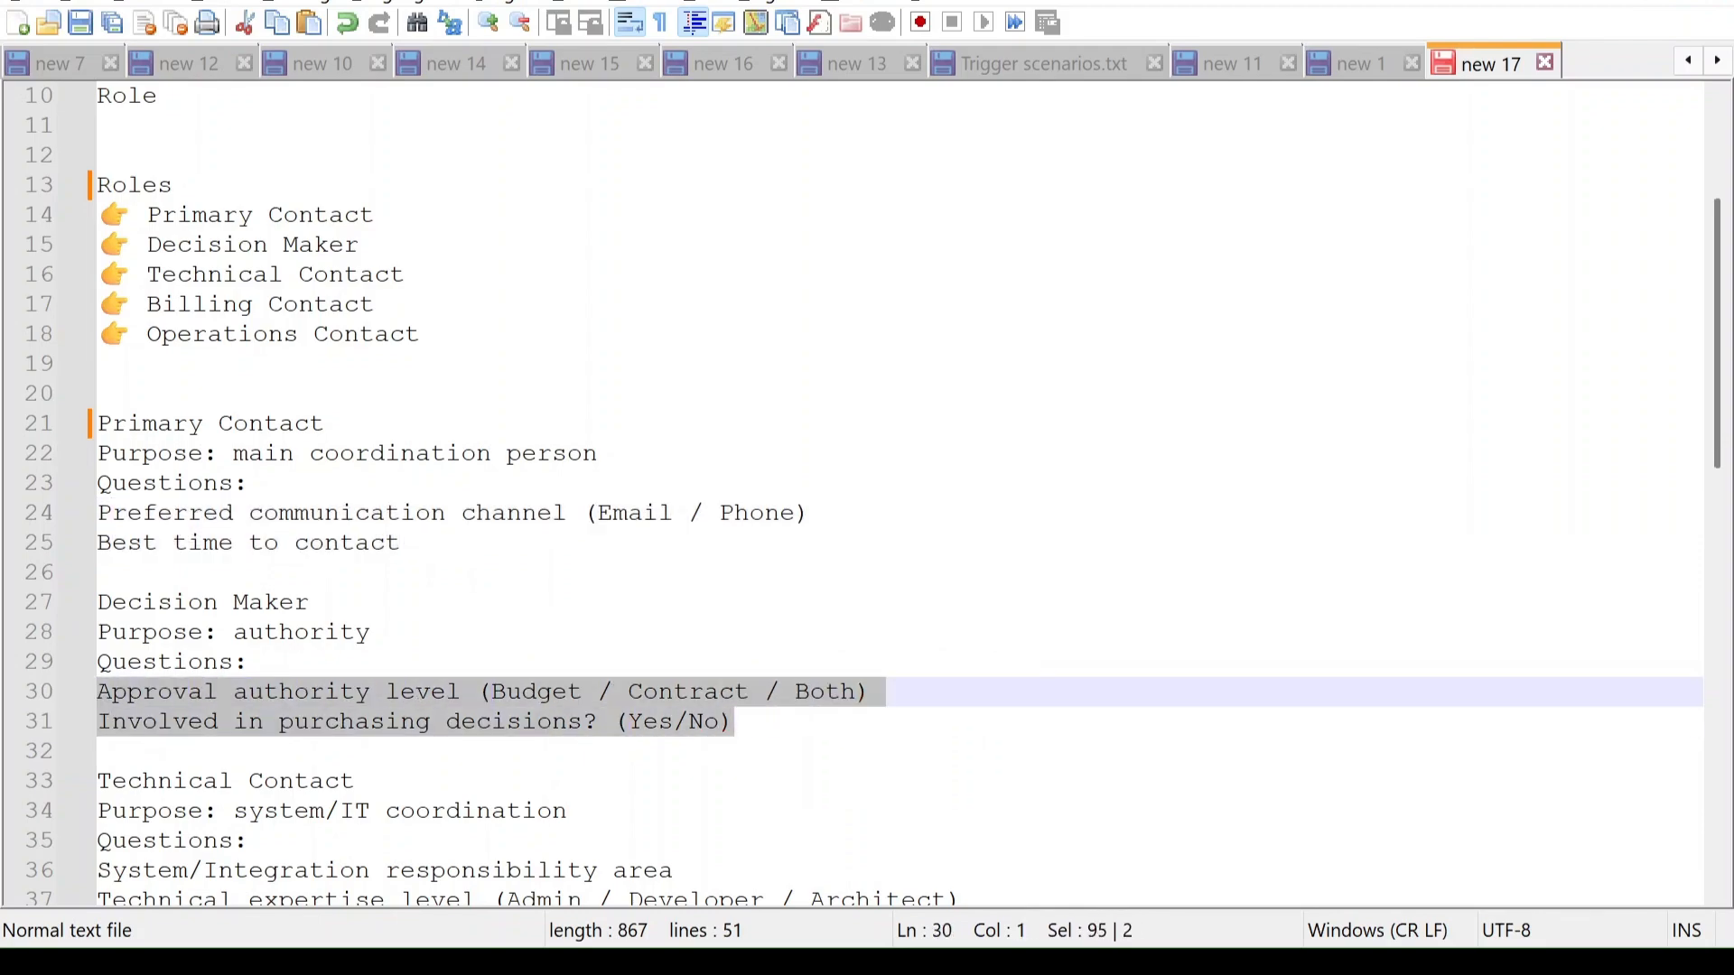
pyautogui.hotkey('alt', 'Tab')
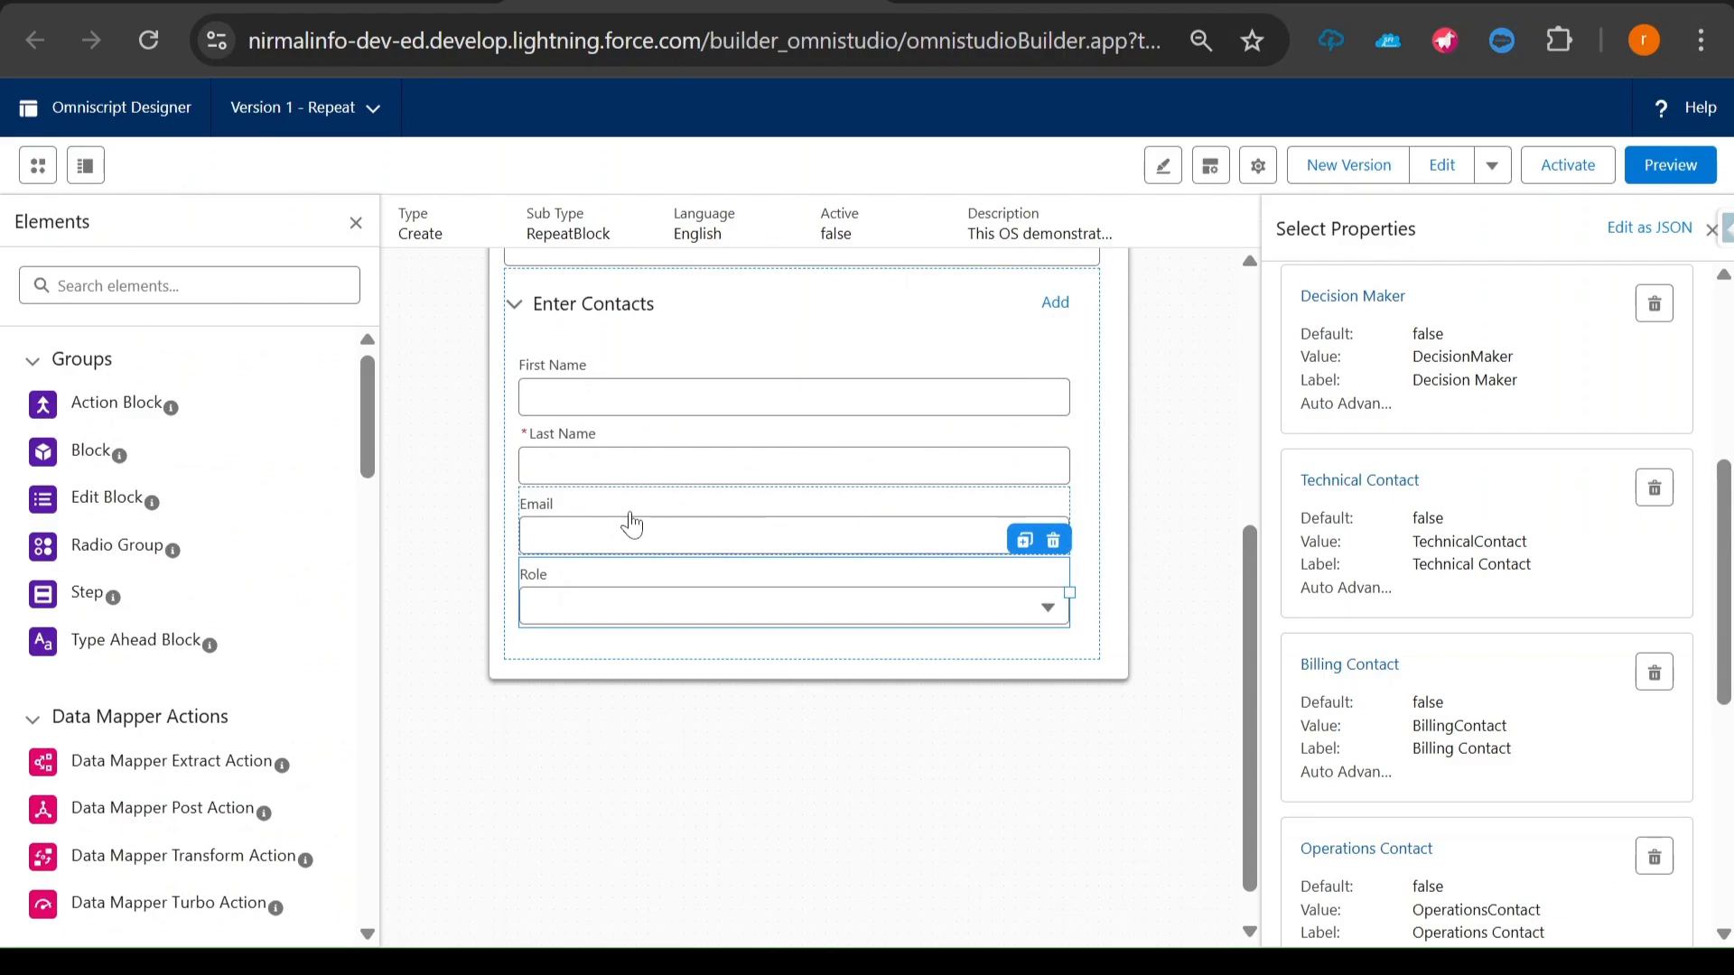
pyautogui.hotkey('alt', 'Tab')
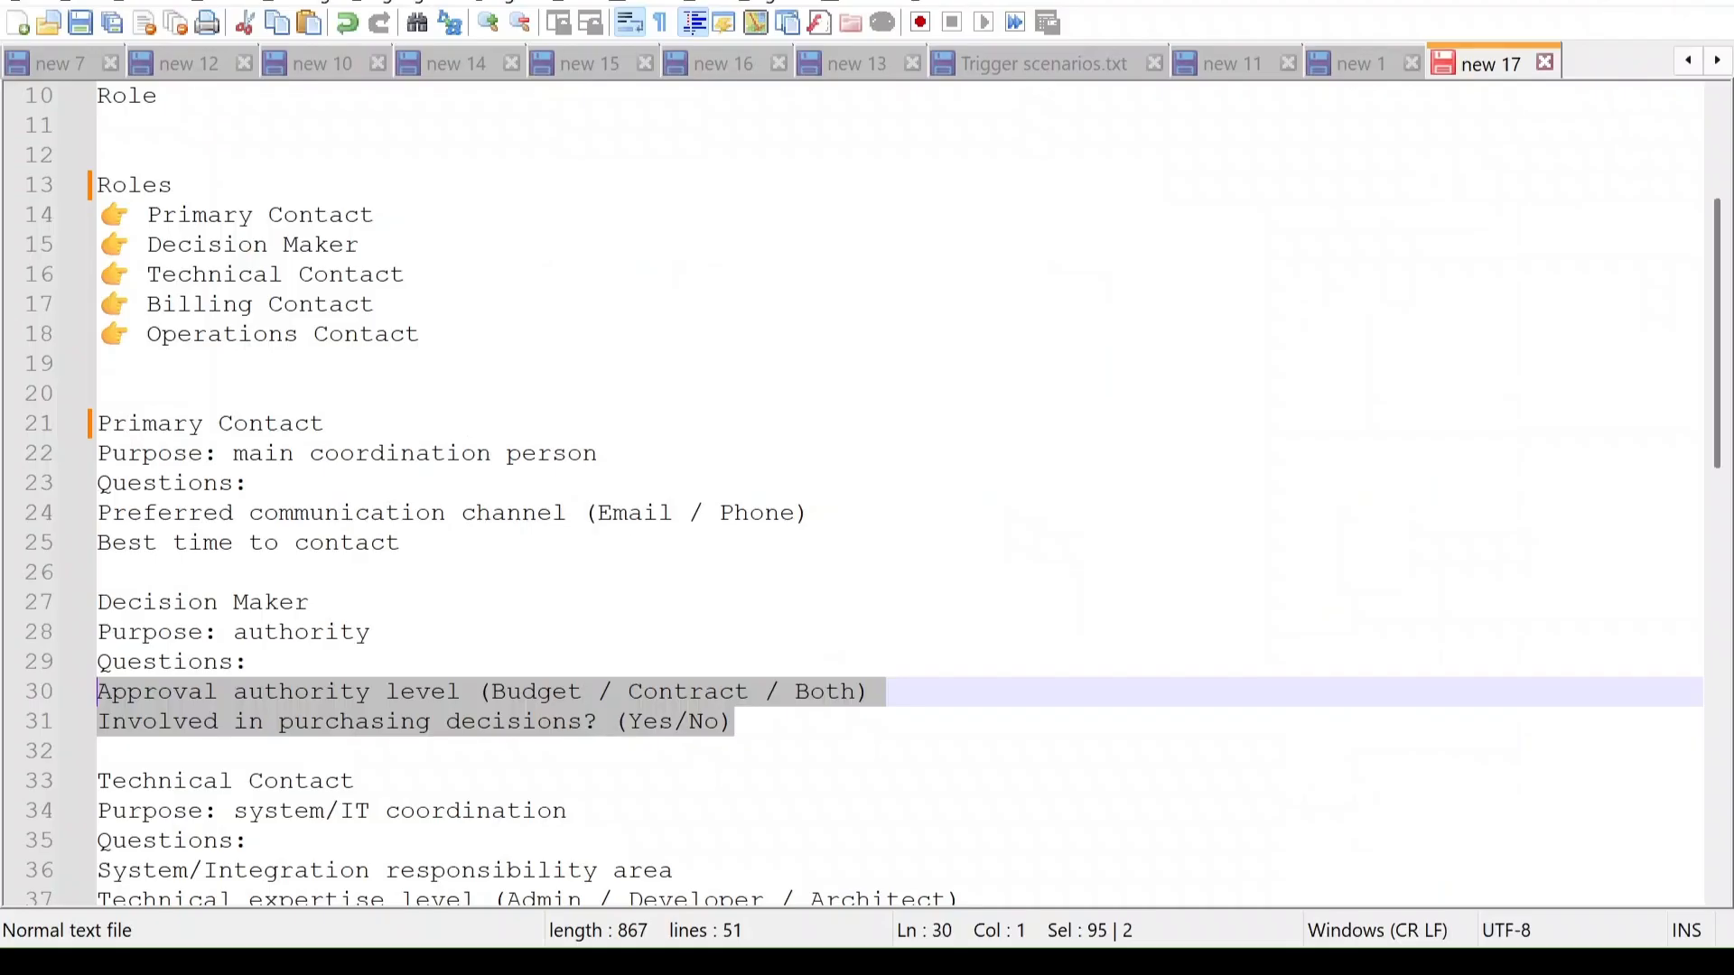
pyautogui.hotkey('alt', 'Tab')
pyautogui.hotkey('alt', 'Tab')
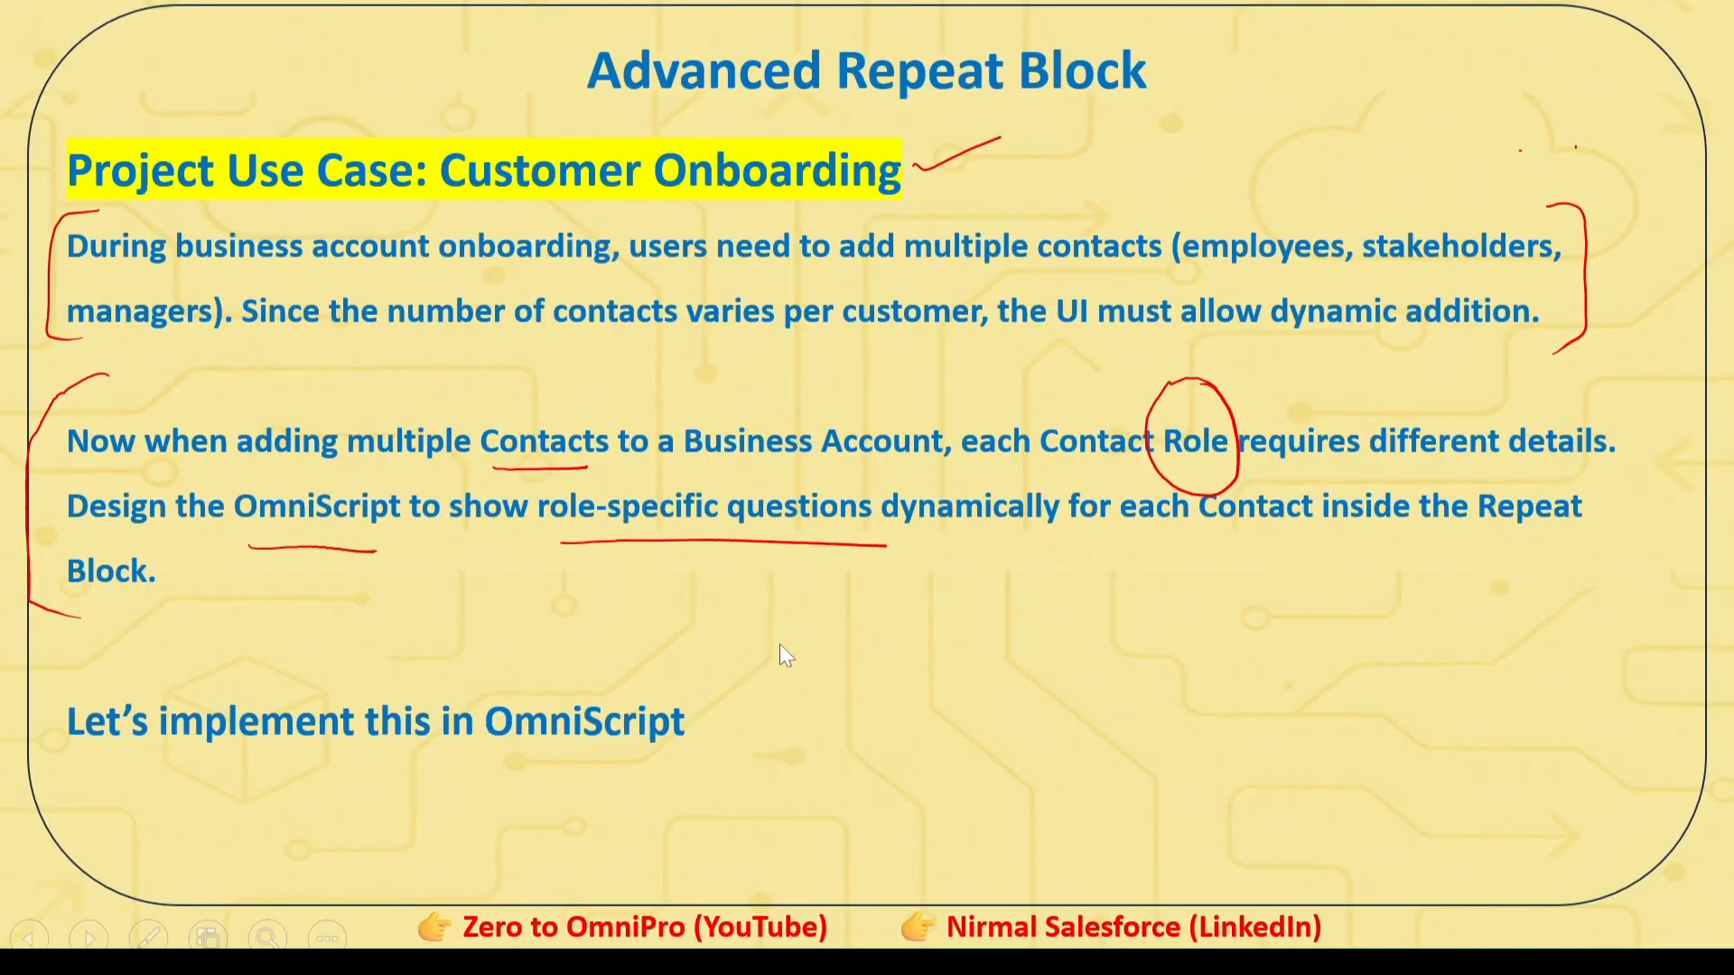
pyautogui.moveTo(866, 594)
pyautogui.mouseDown()
pyautogui.moveTo(867, 639)
pyautogui.moveTo(965, 614)
pyautogui.moveTo(979, 626)
pyautogui.mouseUp()
pyautogui.moveTo(867, 679)
pyautogui.mouseDown()
pyautogui.moveTo(973, 650)
pyautogui.moveTo(1077, 676)
pyautogui.moveTo(1080, 659)
pyautogui.moveTo(1080, 723)
pyautogui.moveTo(1181, 694)
pyautogui.moveTo(1268, 697)
pyautogui.mouseUp()
pyautogui.moveTo(831, 560)
pyautogui.mouseDown()
pyautogui.moveTo(766, 723)
pyautogui.moveTo(867, 836)
pyautogui.mouseUp()
pyautogui.moveTo(1269, 512); pyautogui.dragTo(1296, 757)
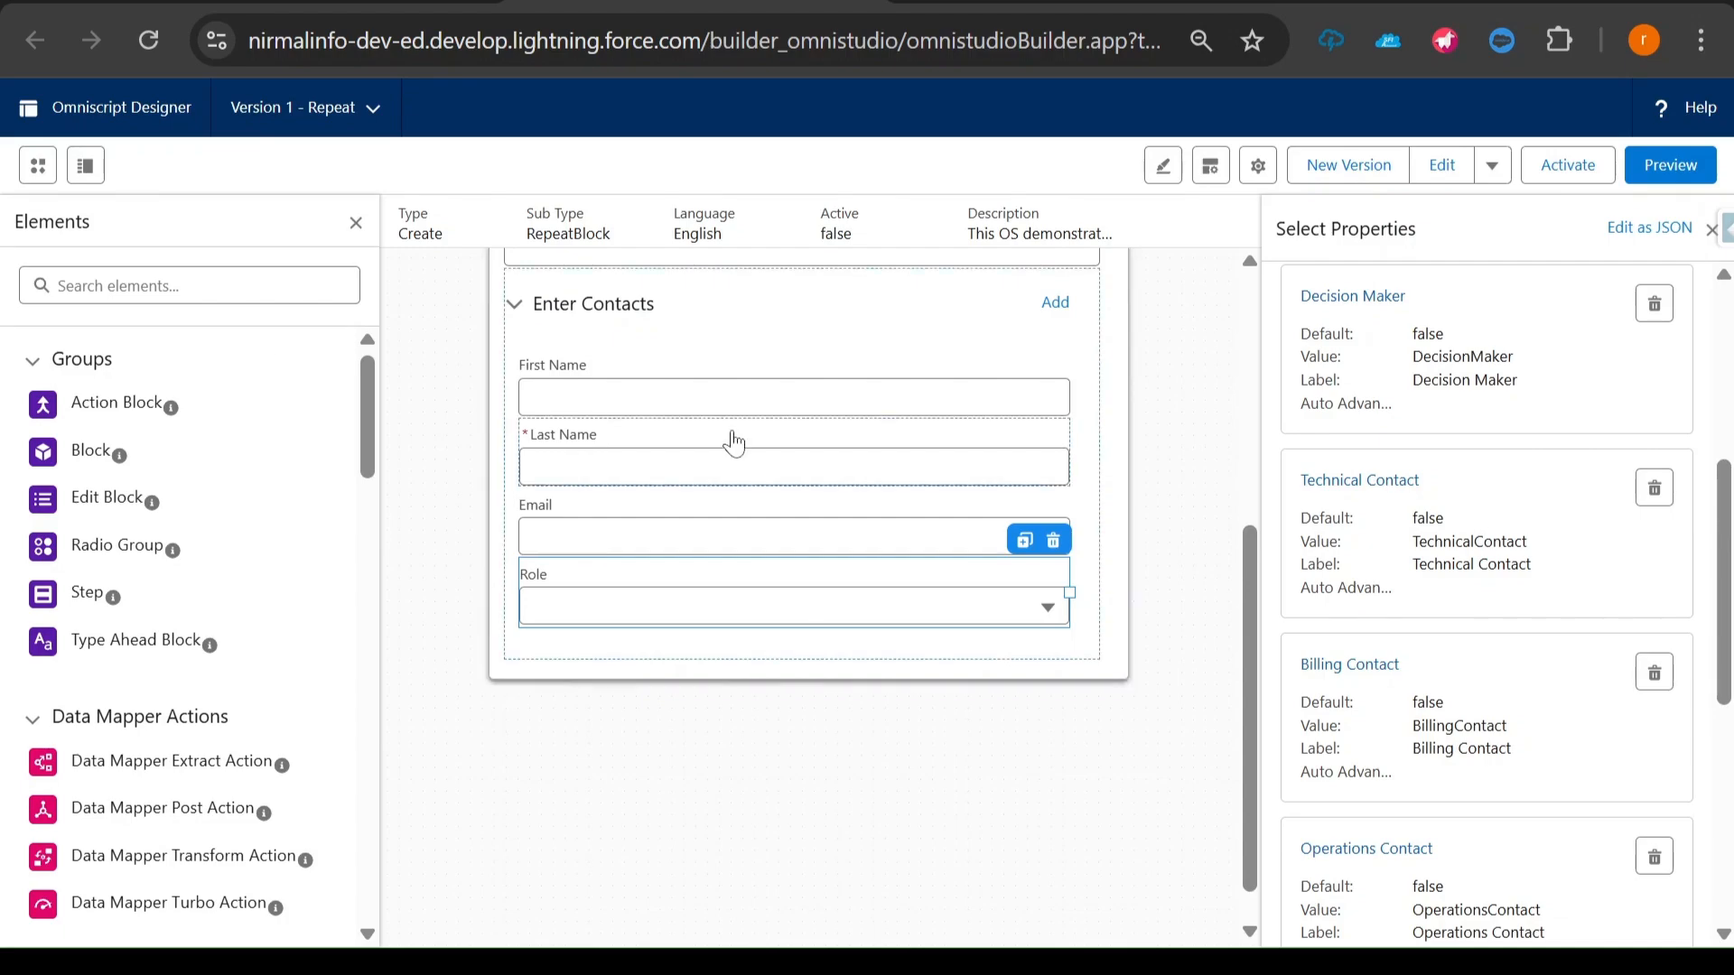
# - Inspect the Role field's Conditional View settings in the Omniscript Designer, and select the Enter Contacts block
pyautogui.scroll(-6, 1518, 774)
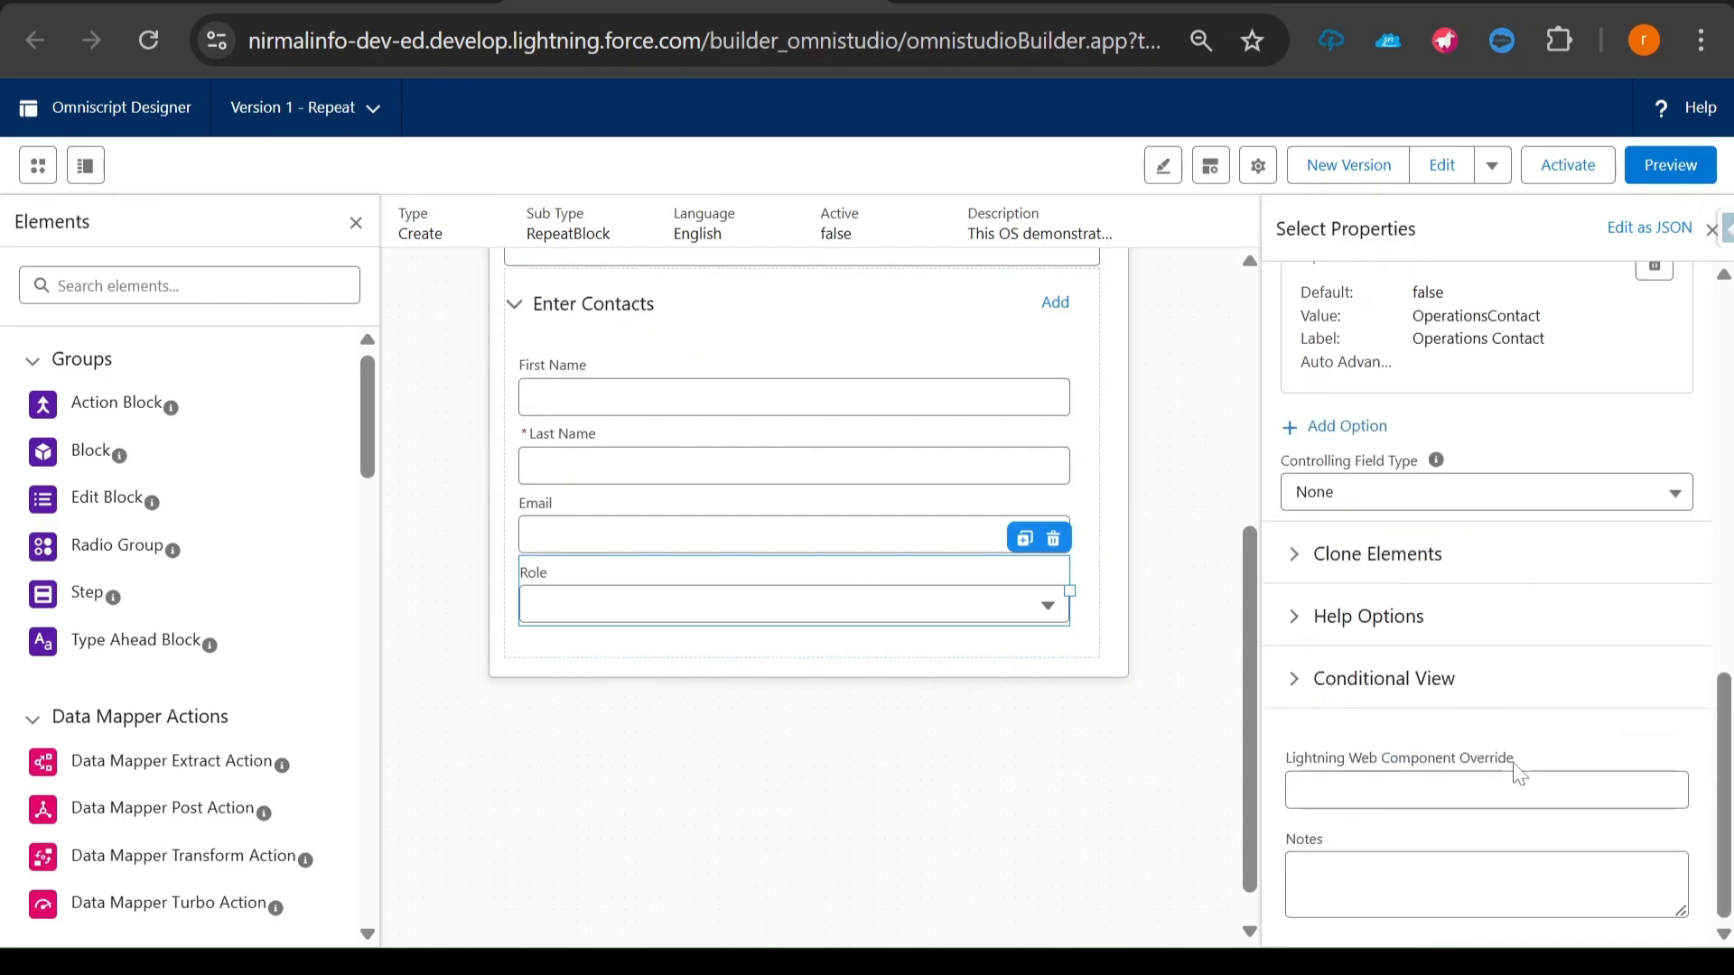
pyautogui.click(1339, 698)
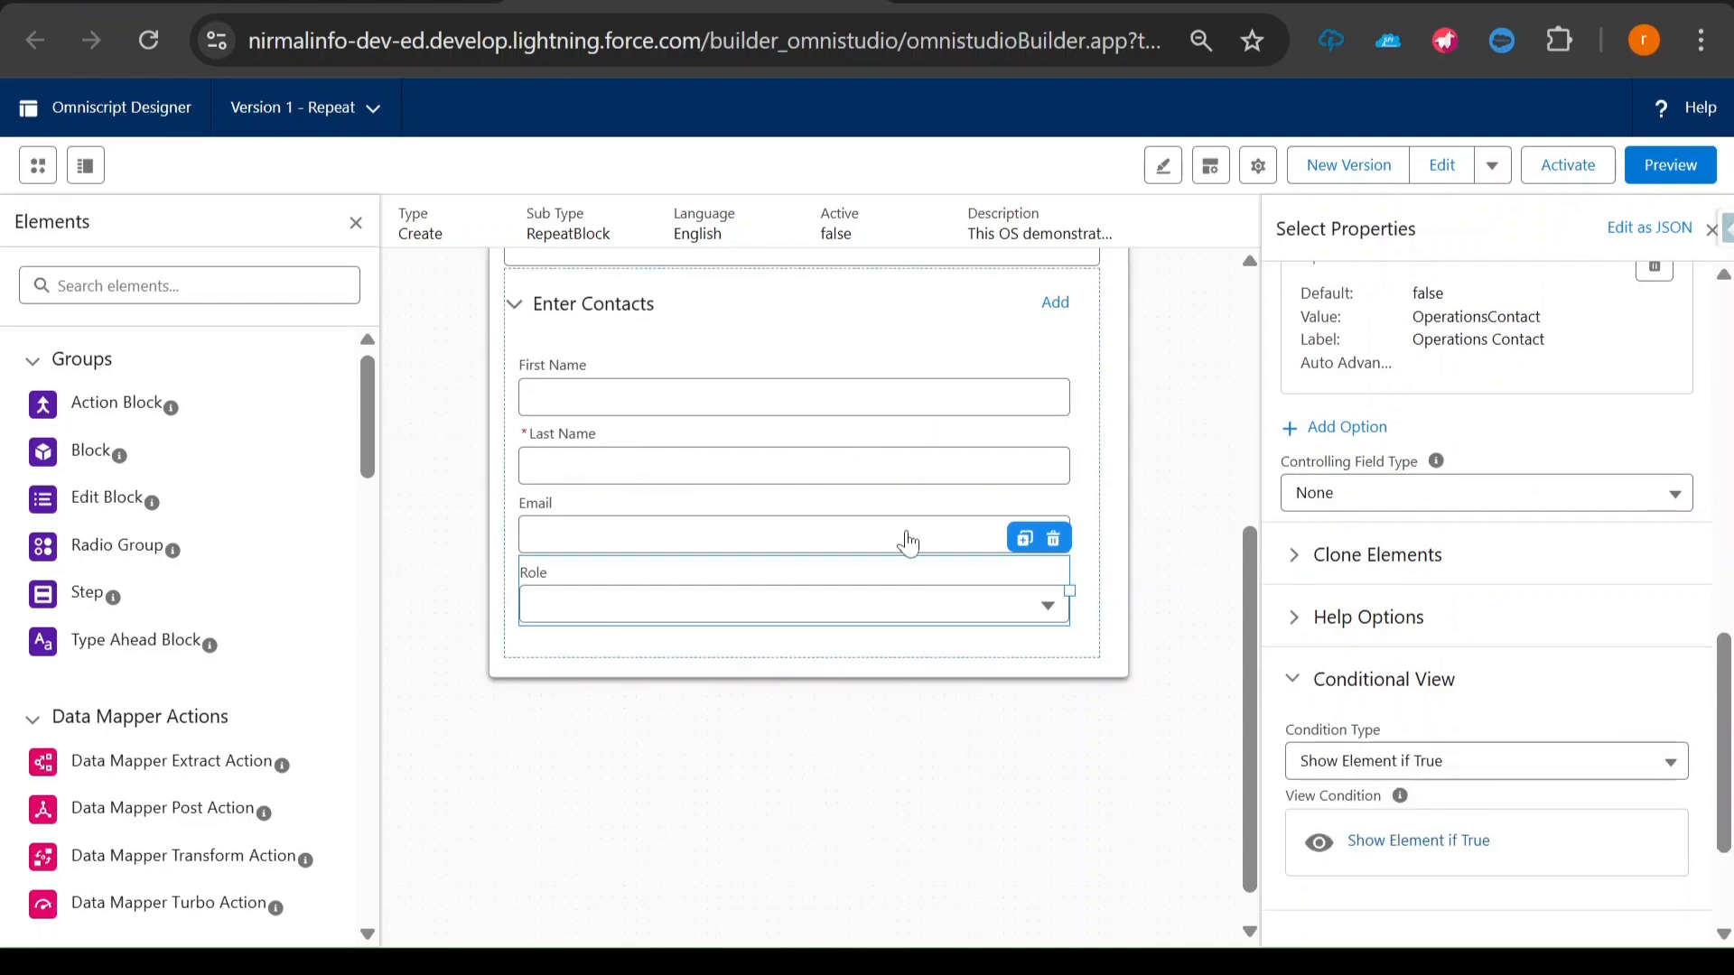
pyautogui.click(696, 347)
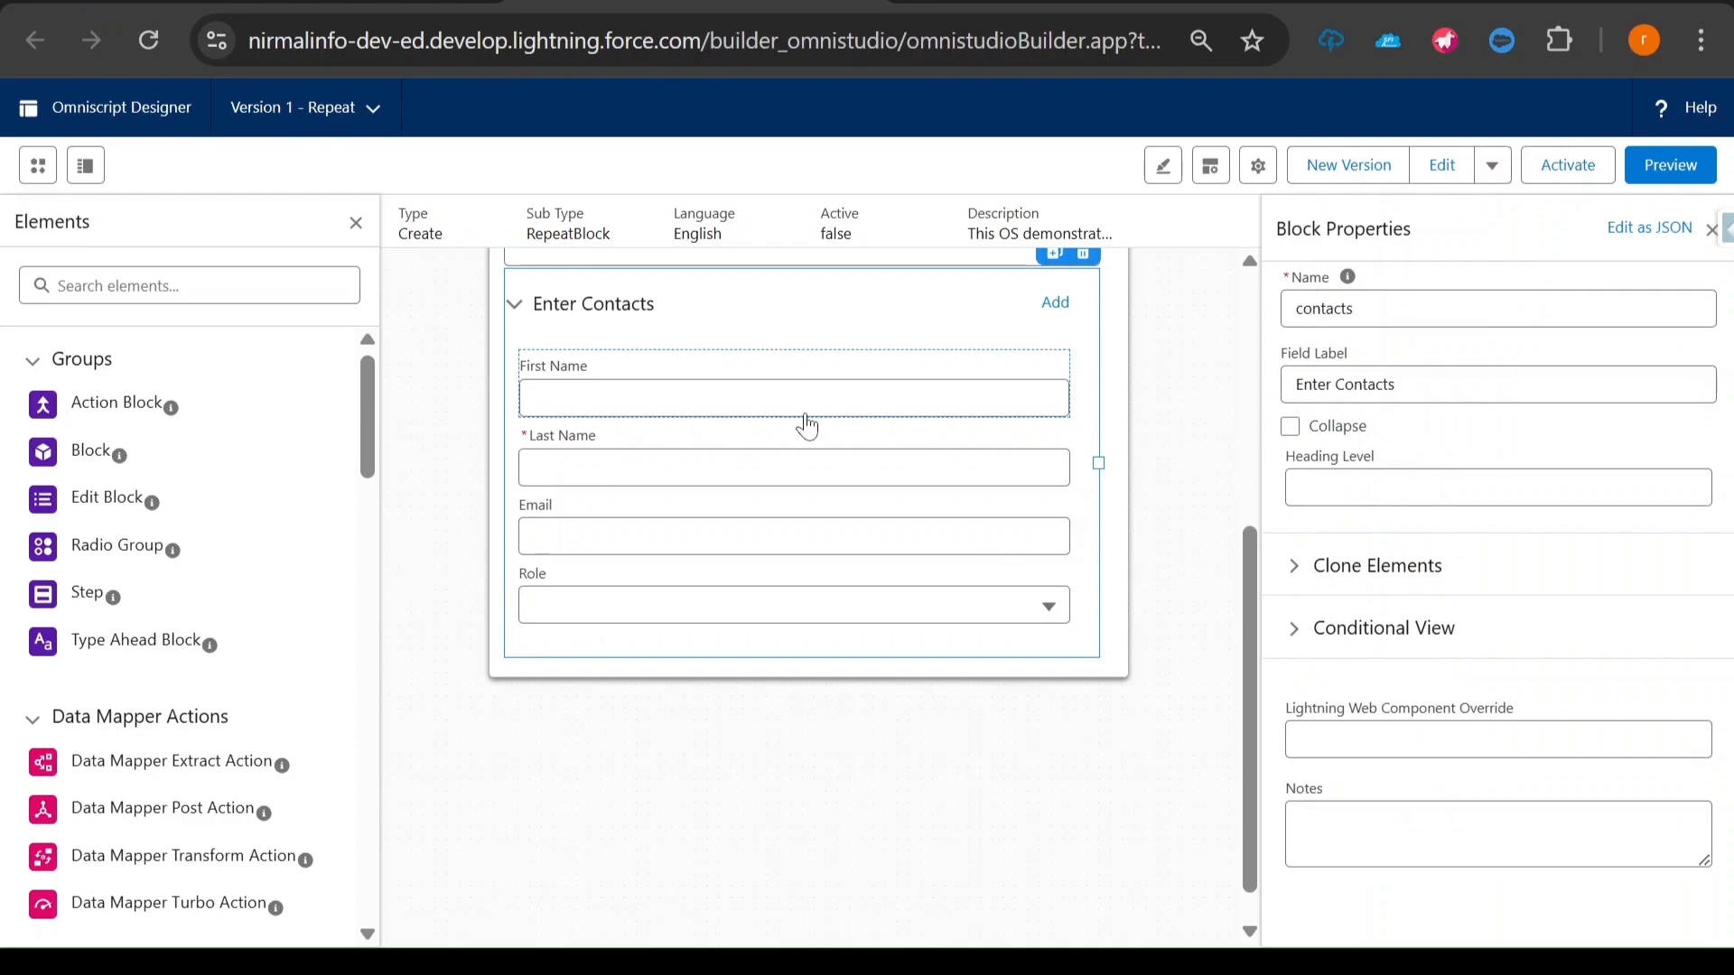
# - Find the Radio input element and add it below the Role field inside the Enter Contacts block
pyautogui.click(181, 286)
pyautogui.write('radio')
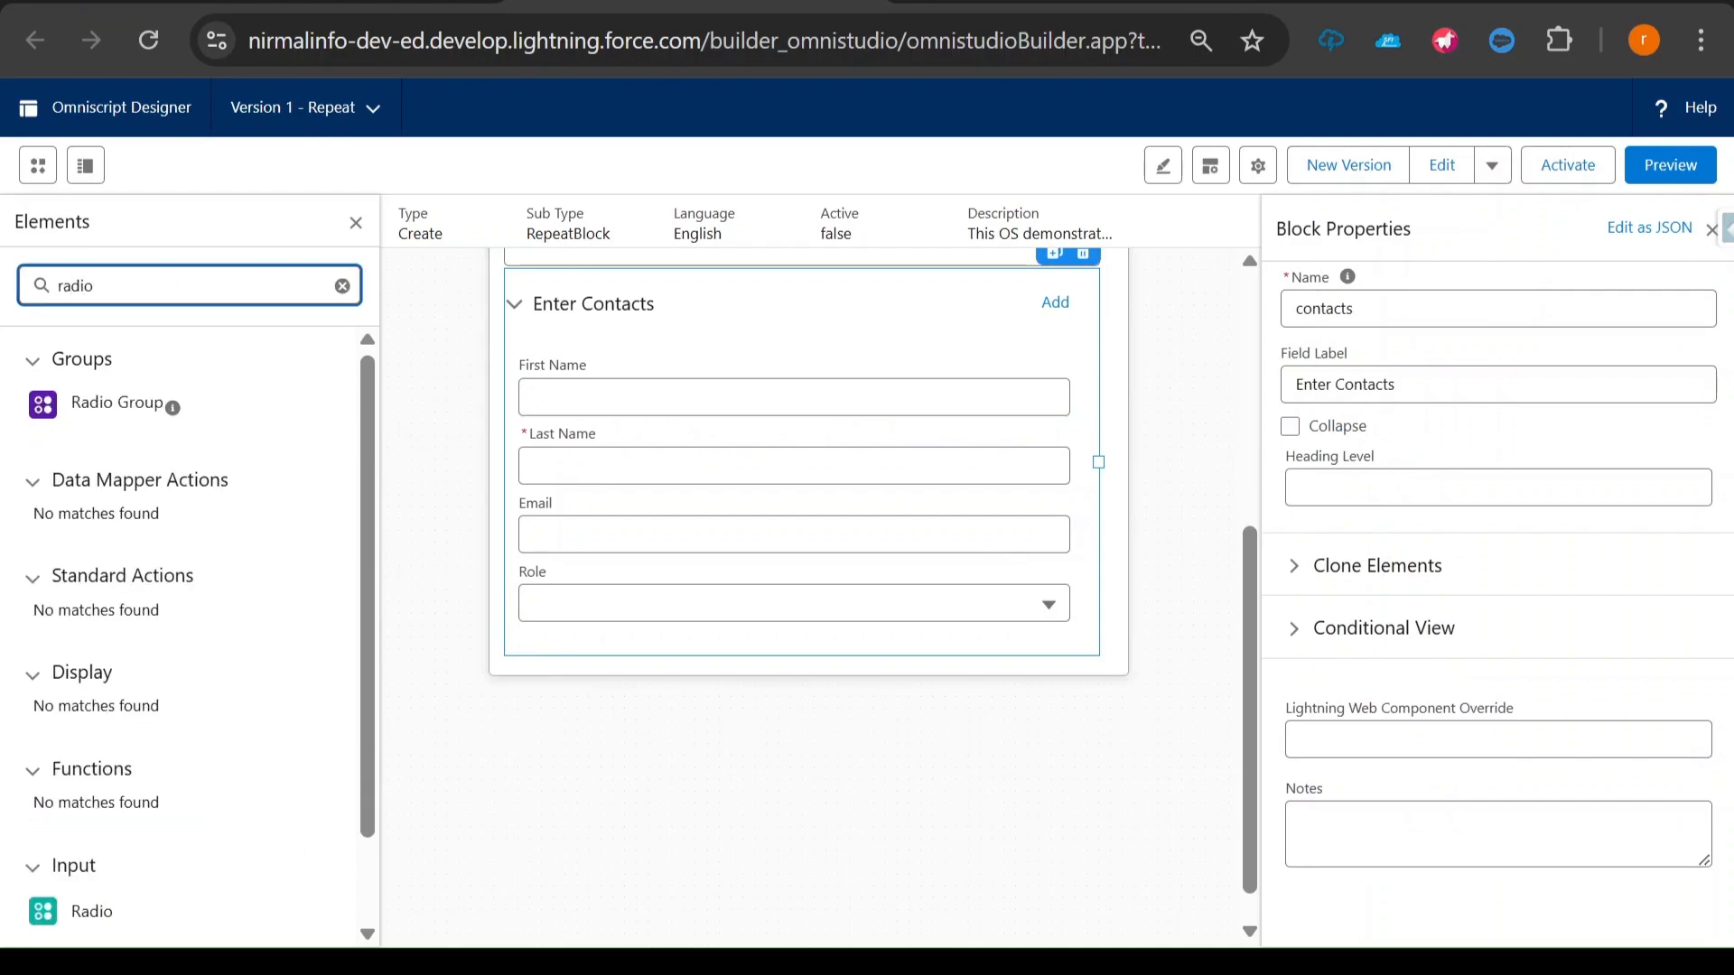
pyautogui.moveTo(96, 913); pyautogui.dragTo(571, 632)
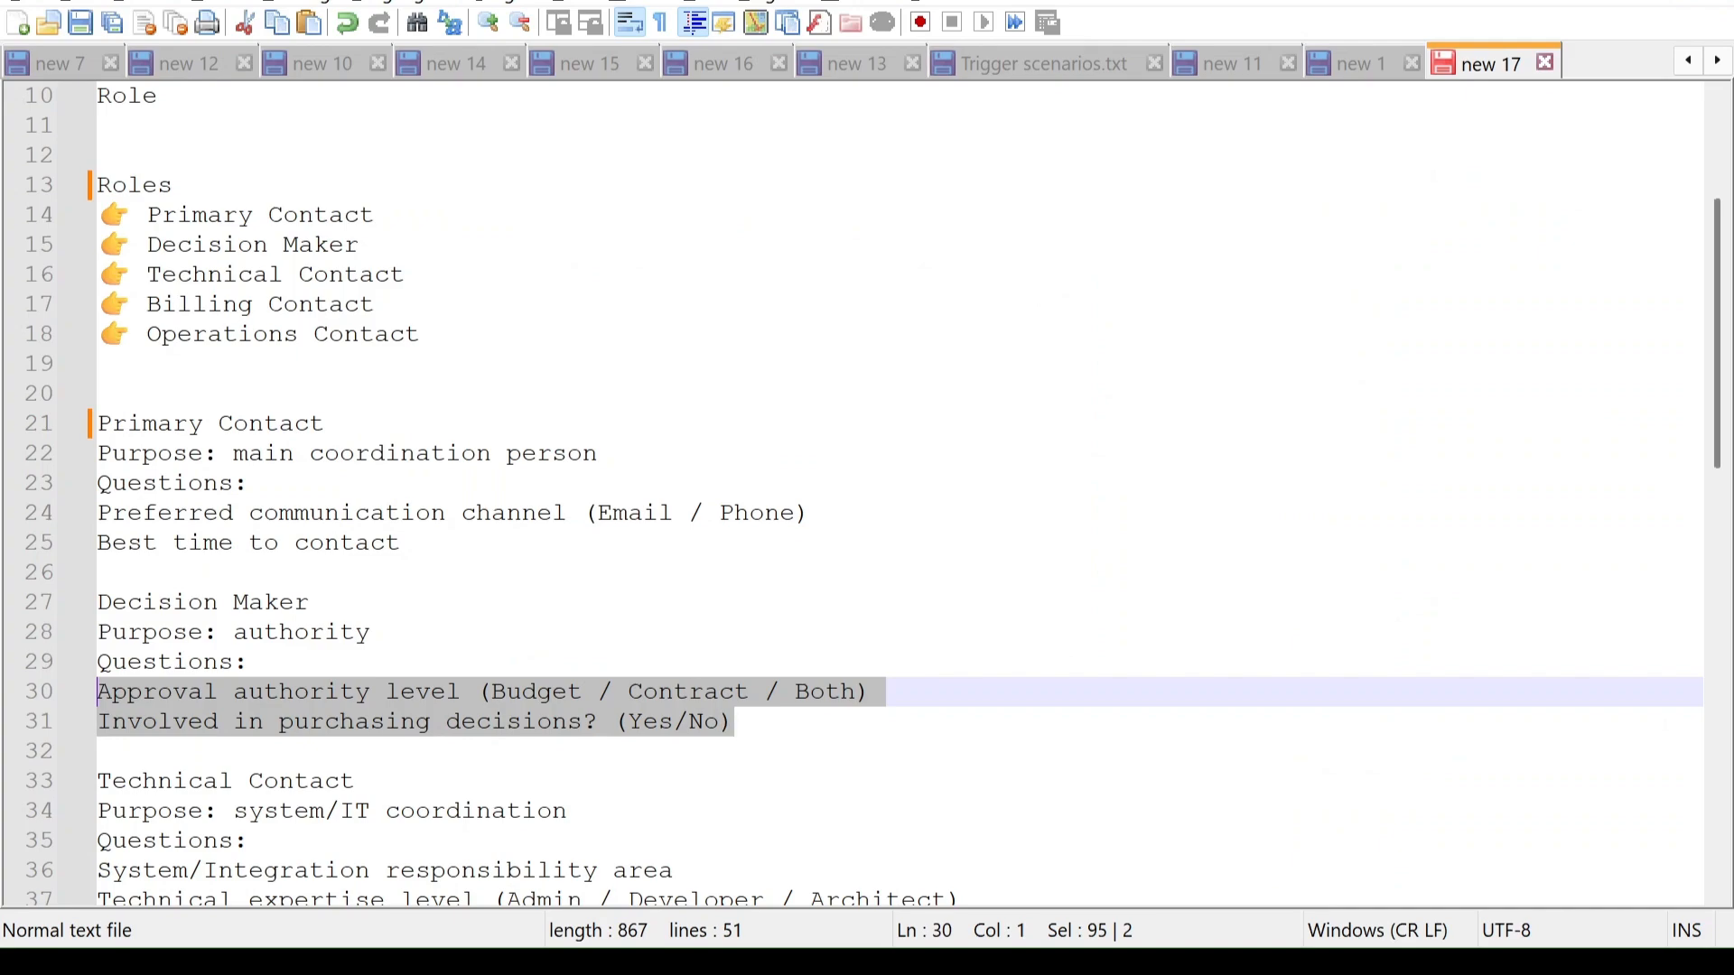
# - Copy "Preferred communication channel" from the Primary Contact questions in the notes and set it as the new radio's field label
pyautogui.click(97, 393)
pyautogui.moveTo(98, 513); pyautogui.dragTo(567, 513)
pyautogui.hotkey('ctrl', 'c')
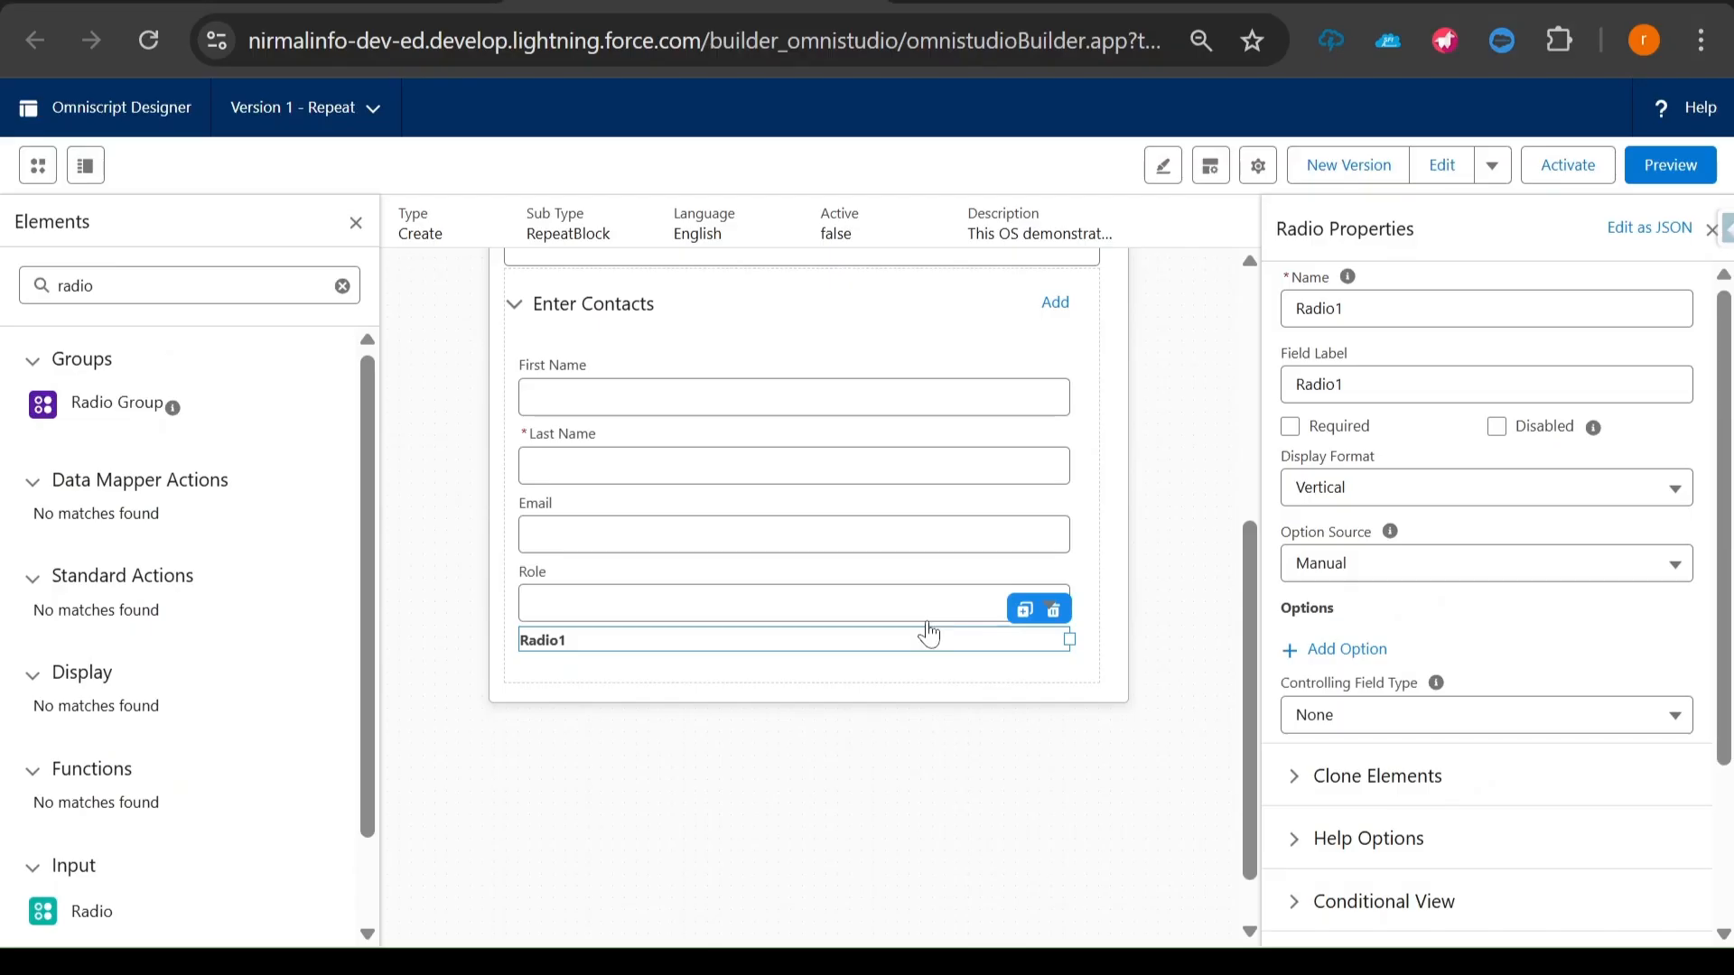
pyautogui.moveTo(1344, 384); pyautogui.dragTo(1249, 398)
pyautogui.hotkey('ctrl', 'v')
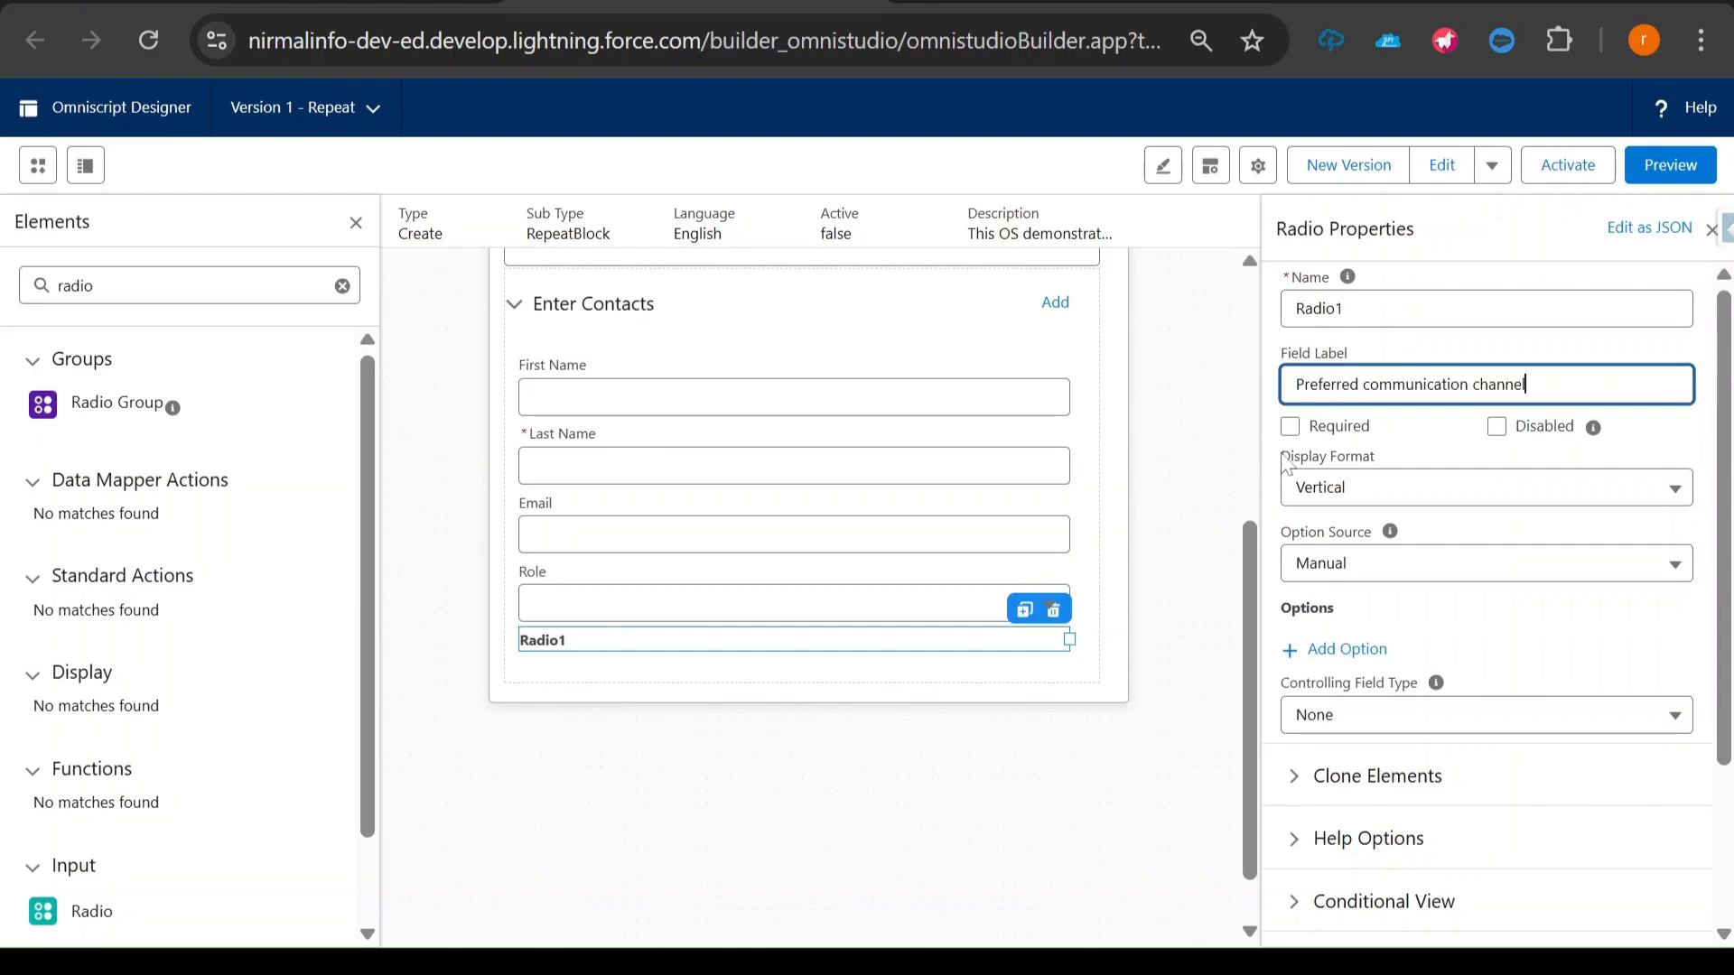
# - Add the options Email and Phone to the Preferred communication channel radio, using the same text for value and label
pyautogui.click(1327, 651)
pyautogui.write('Email')
pyautogui.press('Tab')
pyautogui.write('Emai')
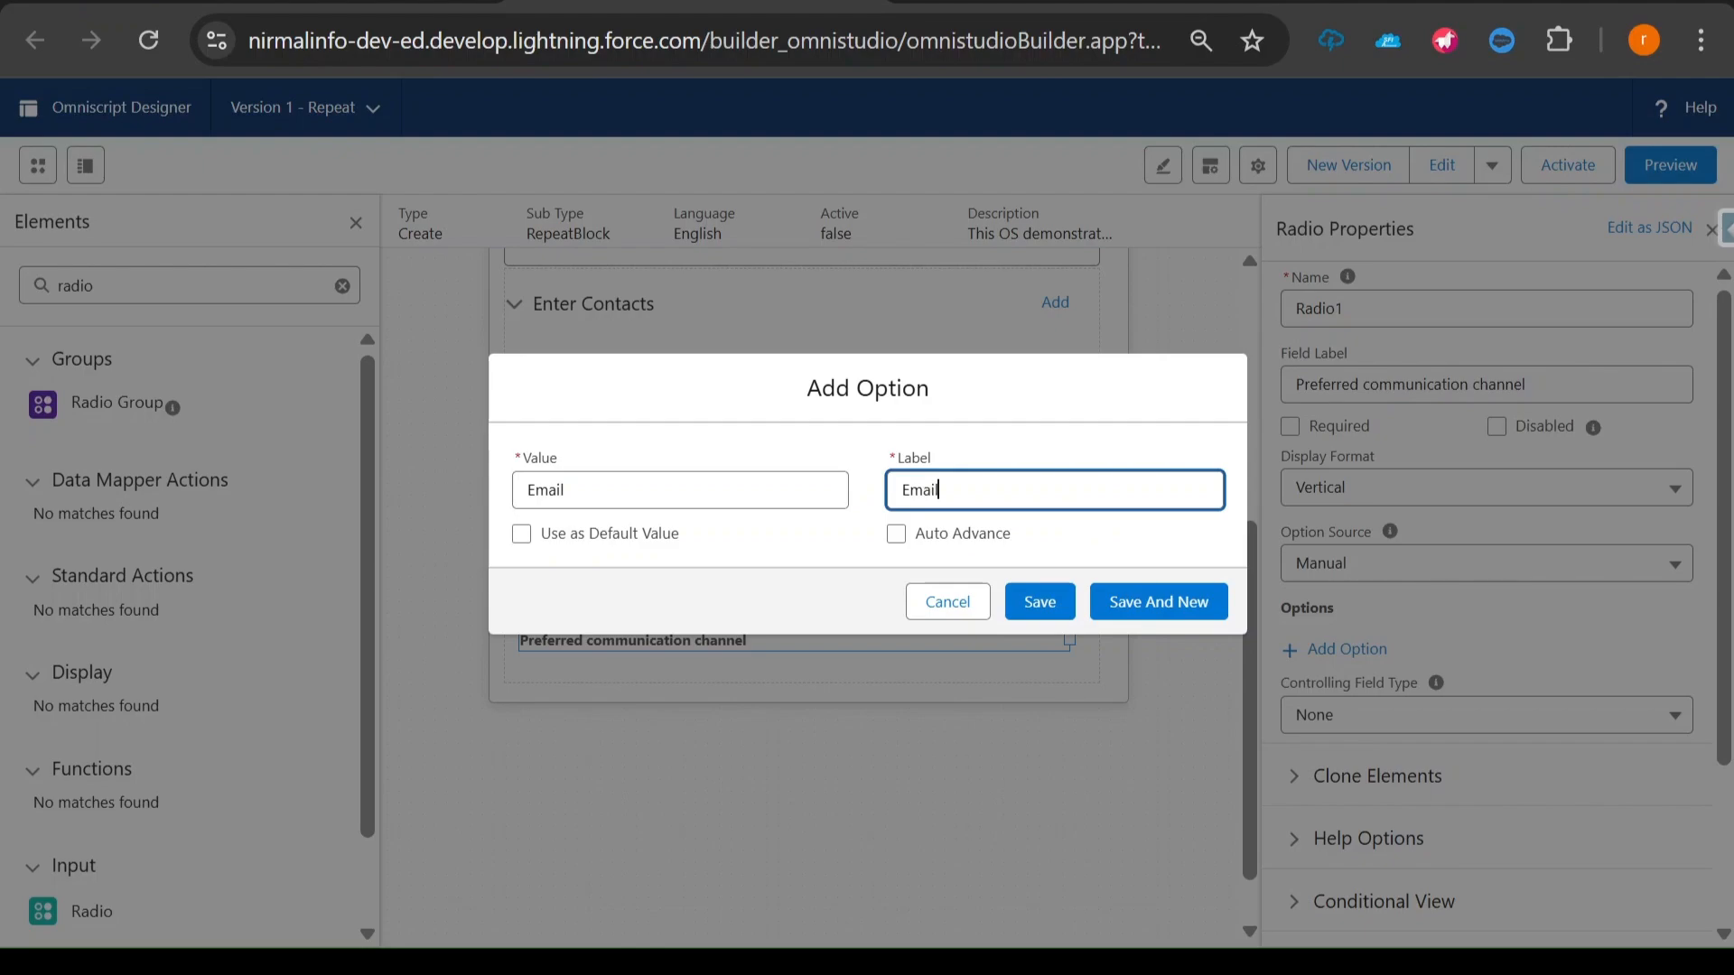
pyautogui.click(1140, 598)
pyautogui.write('Phone')
pyautogui.press('Tab')
pyautogui.write('Phone')
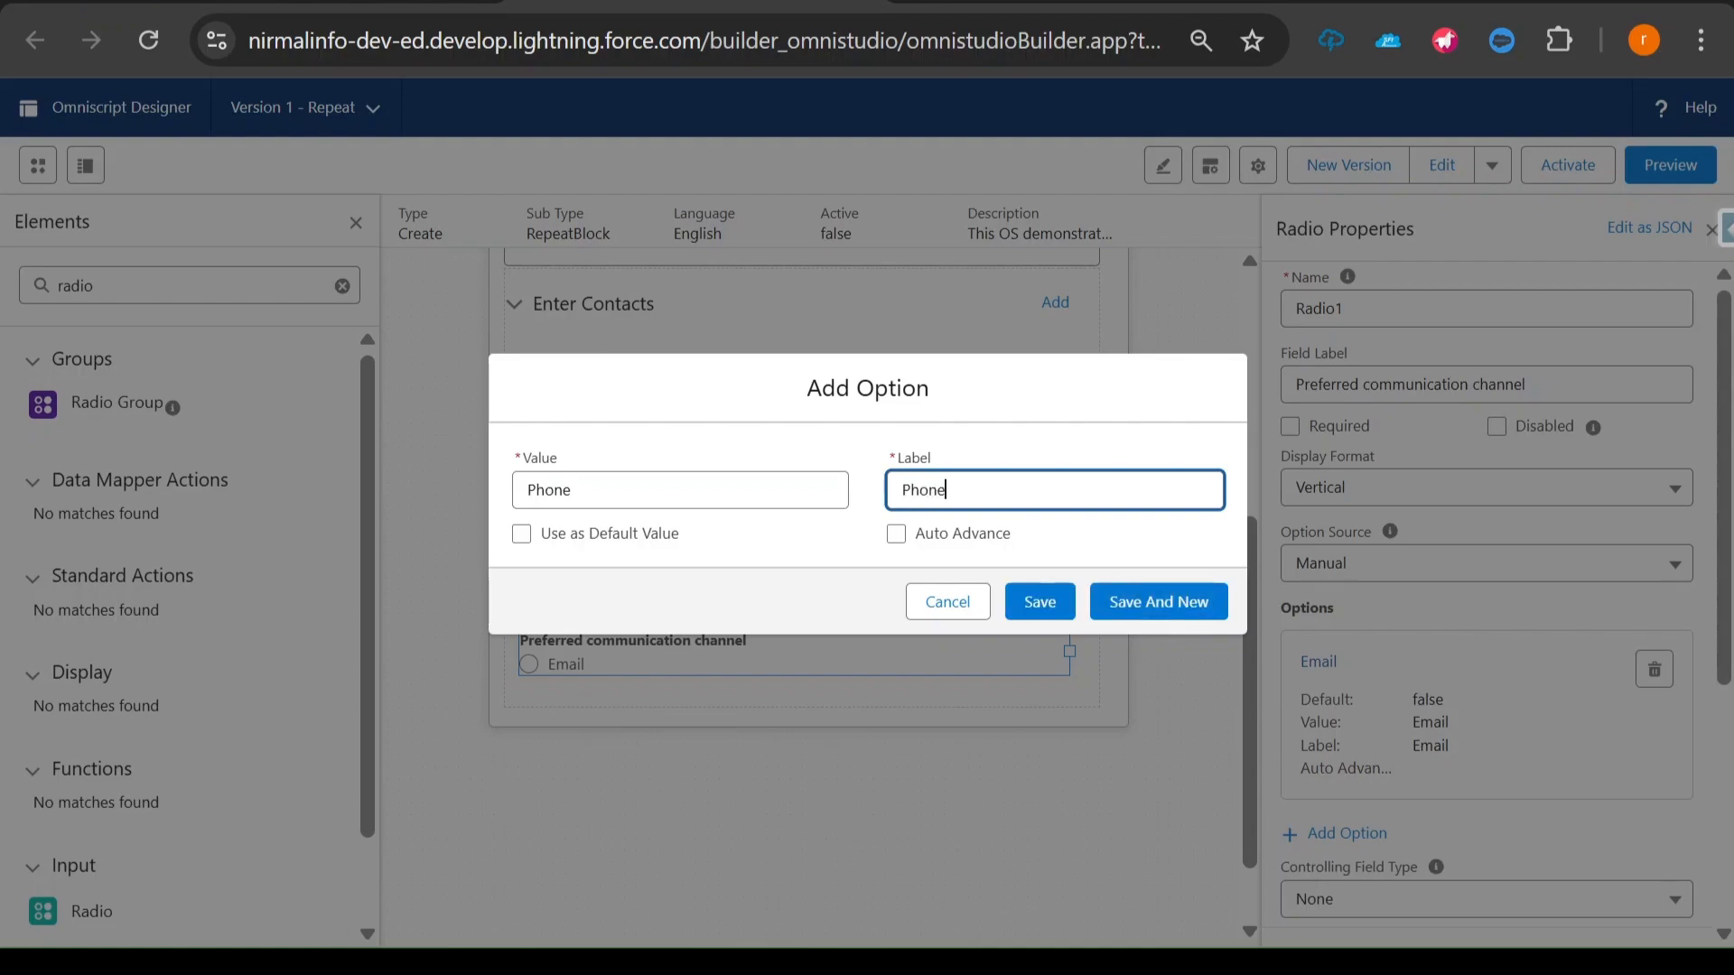
pyautogui.click(1044, 603)
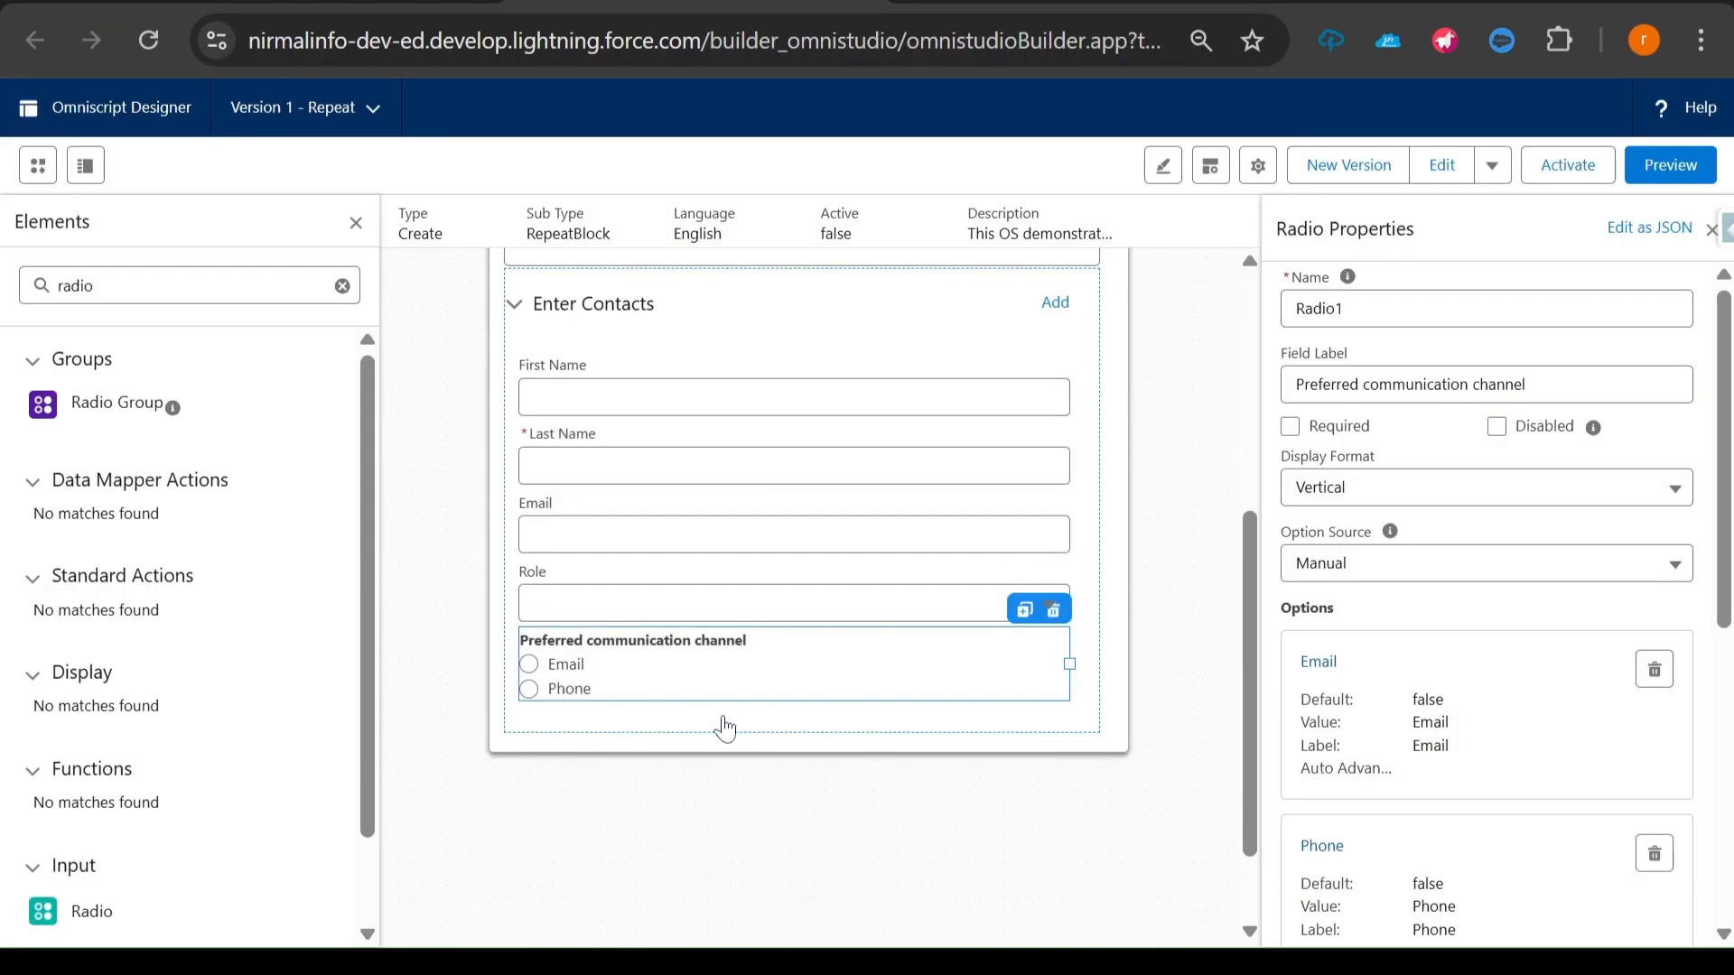
# - Copy "Approval authority level" from the Decision Maker questions in the notes, and set the Preferred communication channel radio's display format to Button Group
pyautogui.hotkey('alt', 'Tab')
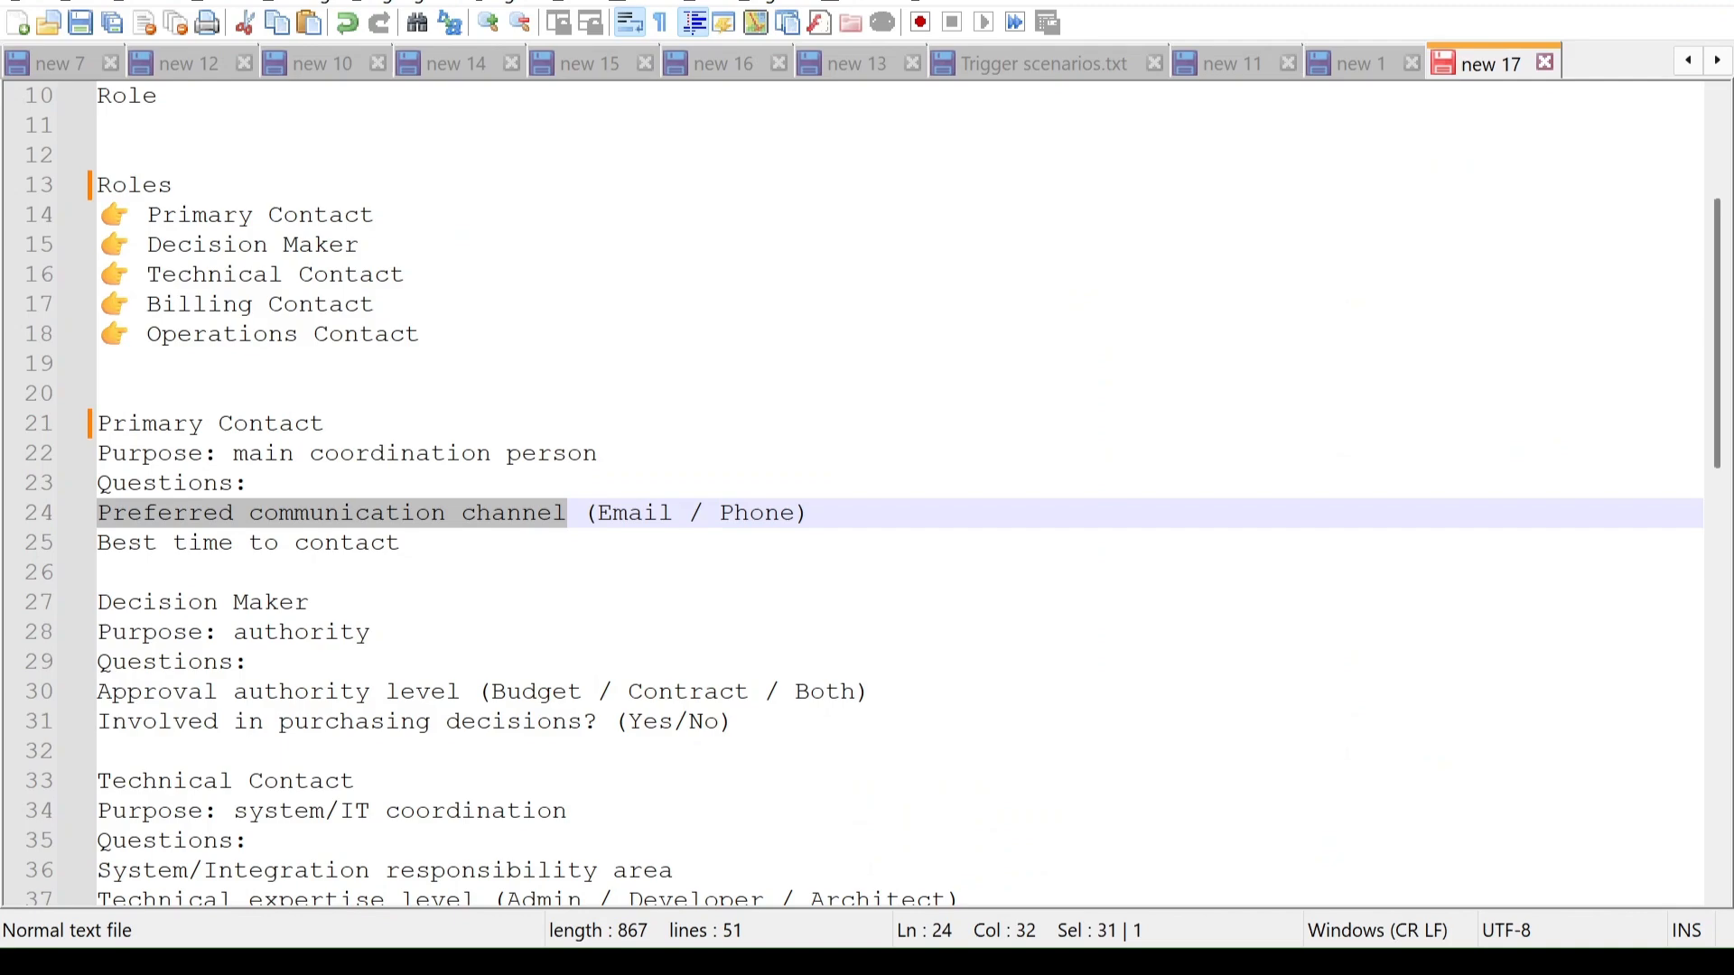
pyautogui.moveTo(97, 692); pyautogui.dragTo(460, 693)
pyautogui.hotkey('ctrl', 'c')
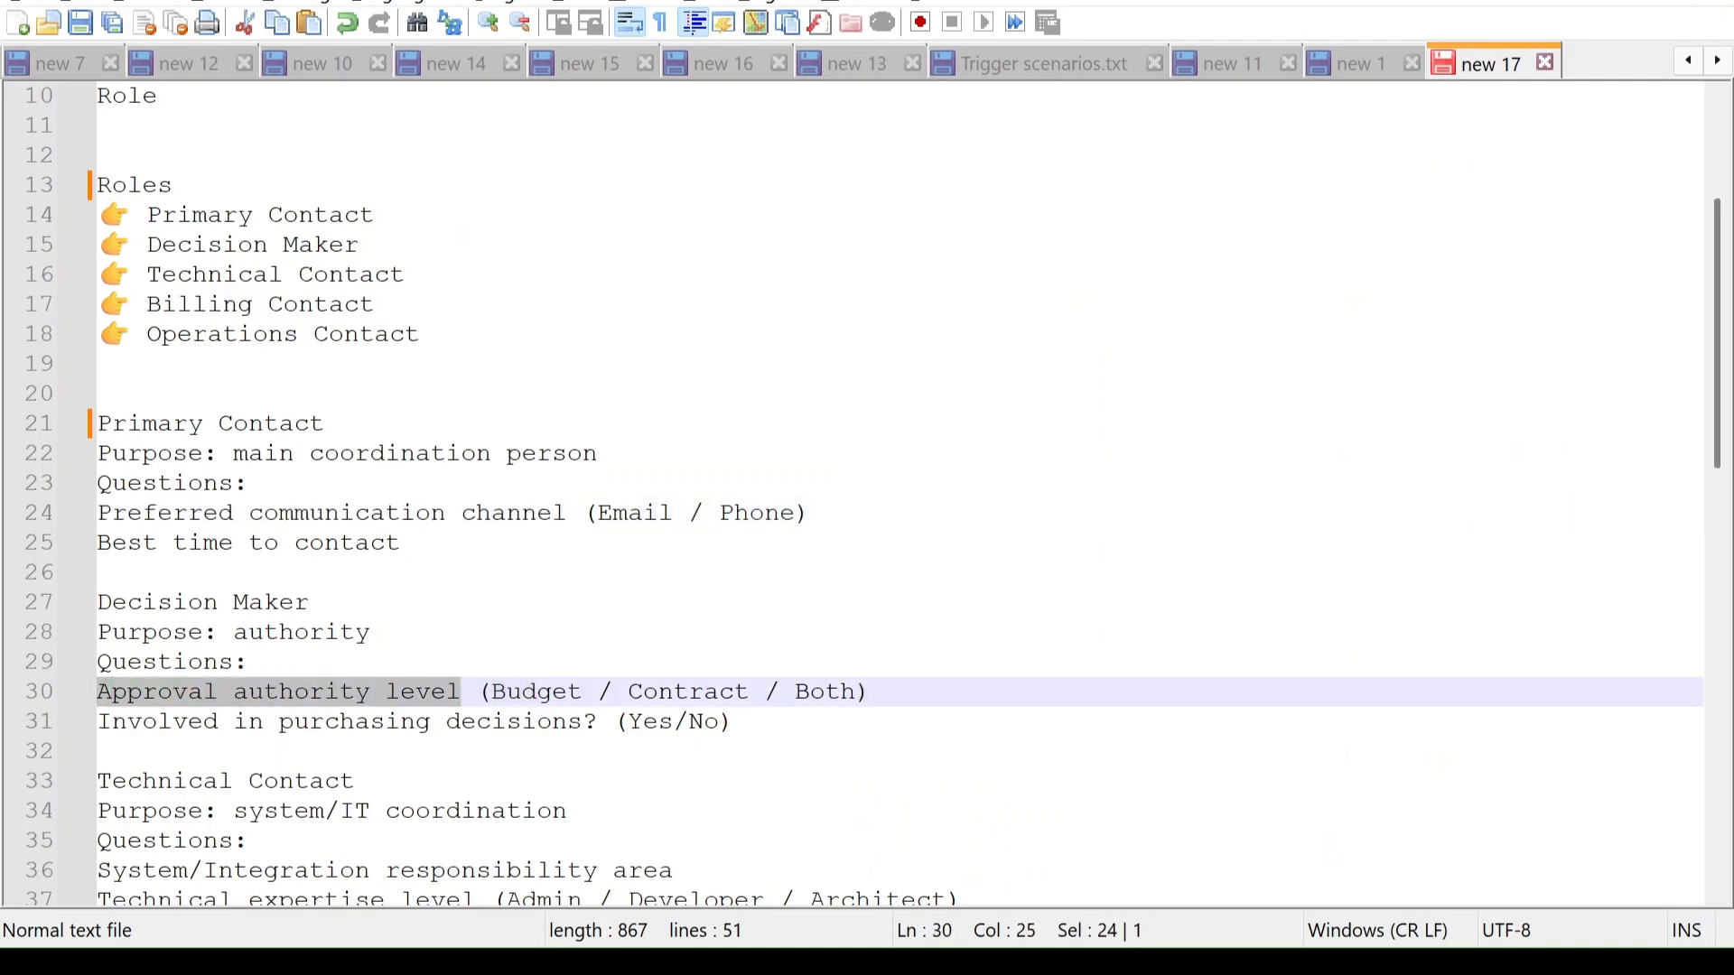
pyautogui.hotkey('alt', 'Tab')
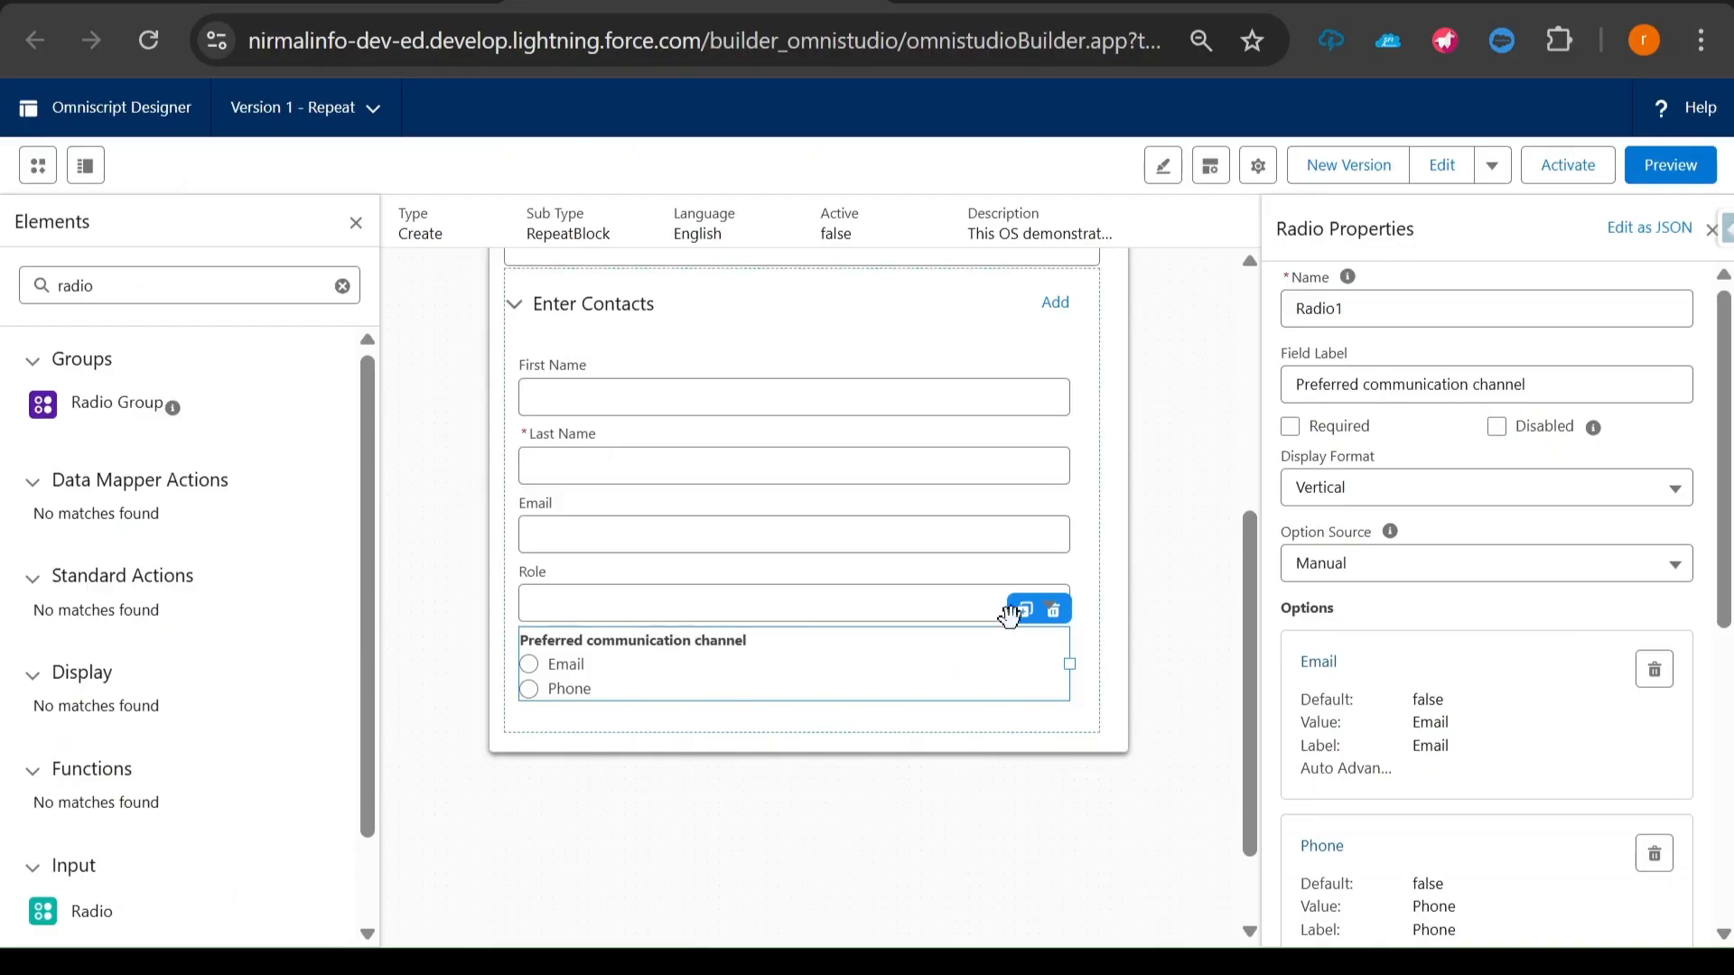
pyautogui.click(1366, 500)
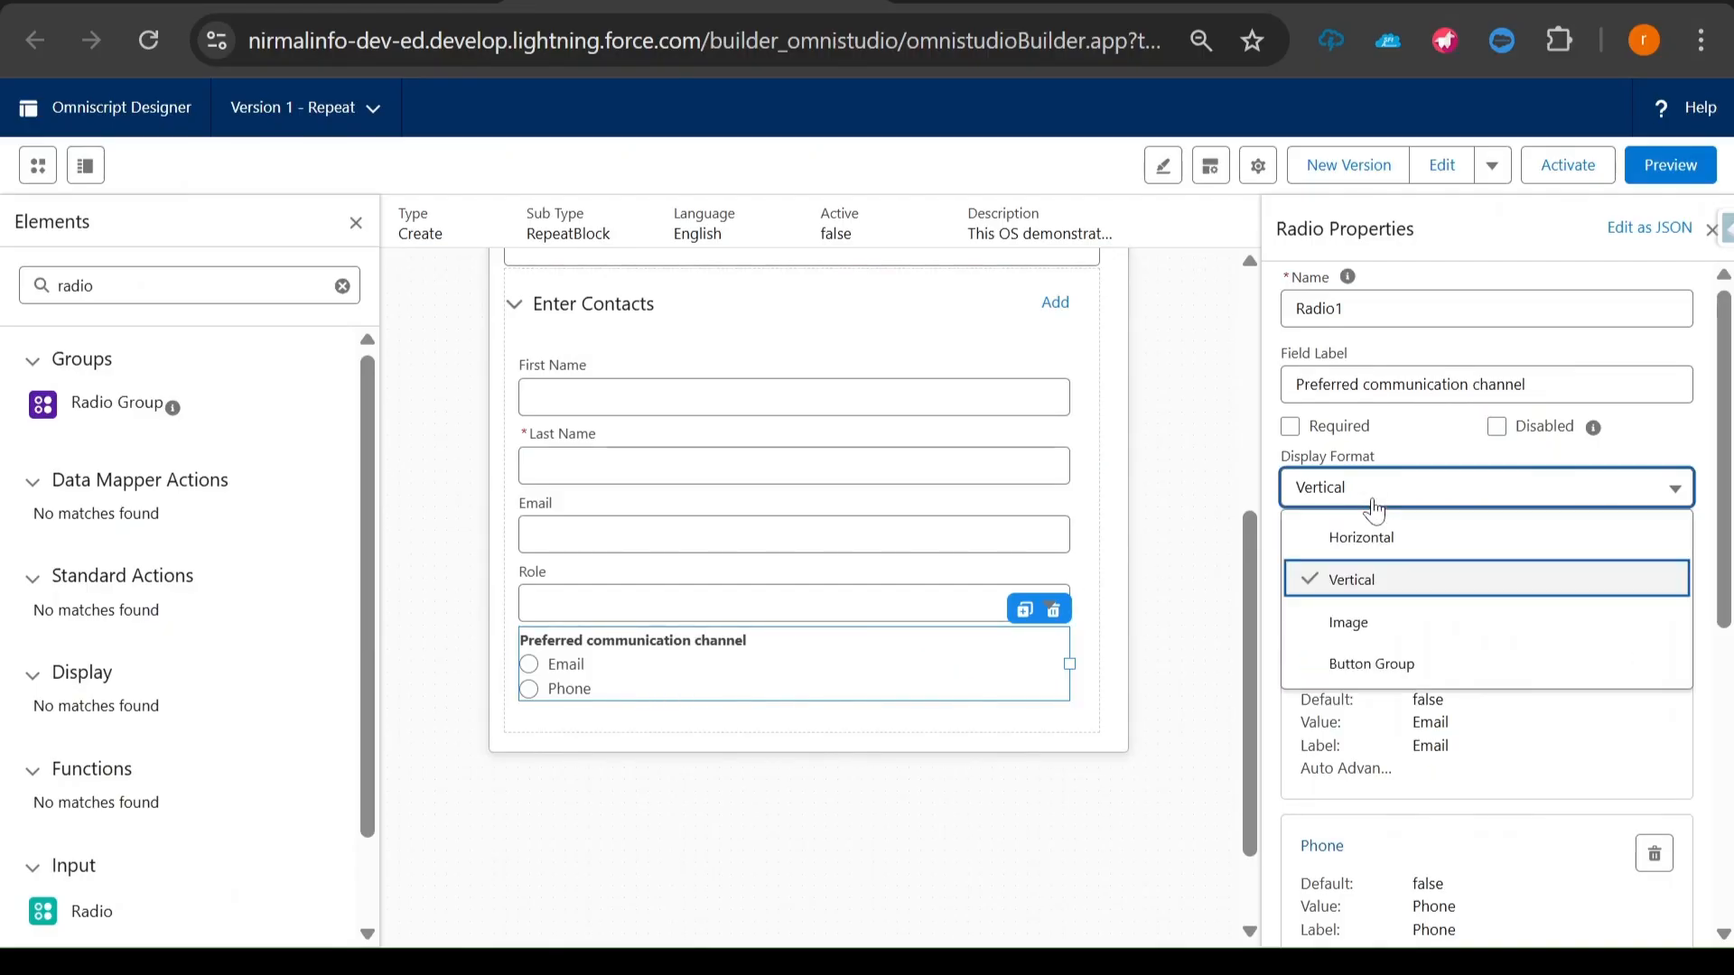
pyautogui.click(1368, 664)
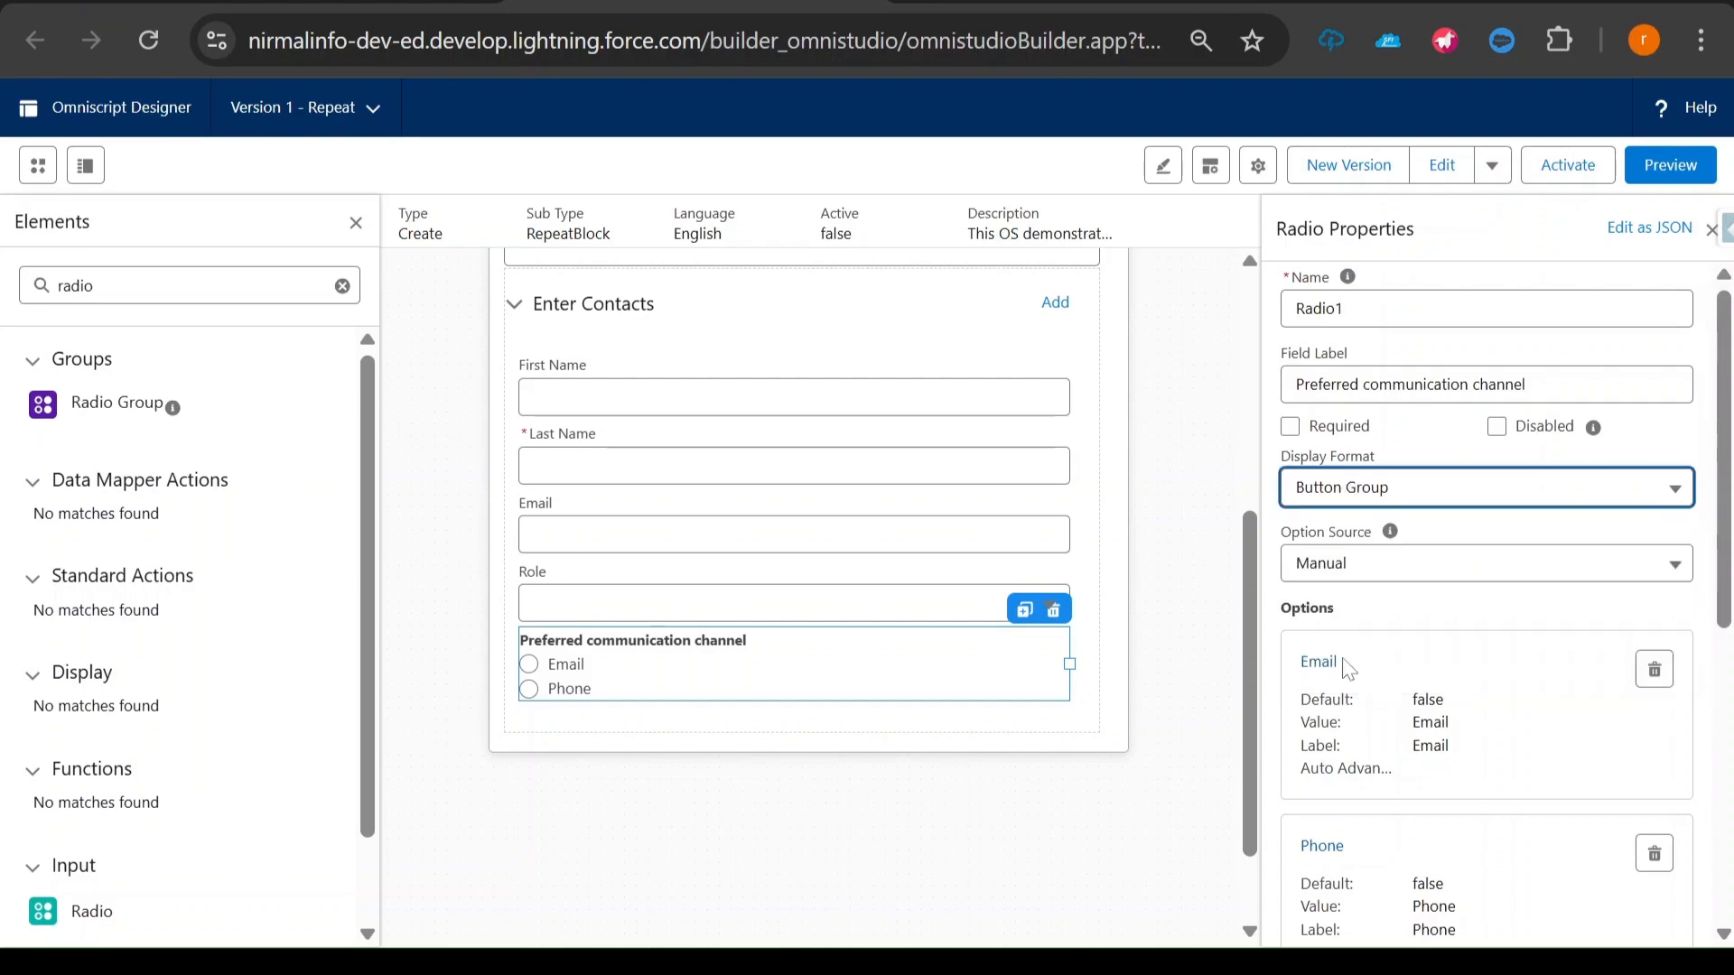
# - Duplicate the Preferred communication channel radio and set the copy's field label to "Approval authority level"
pyautogui.click(1024, 610)
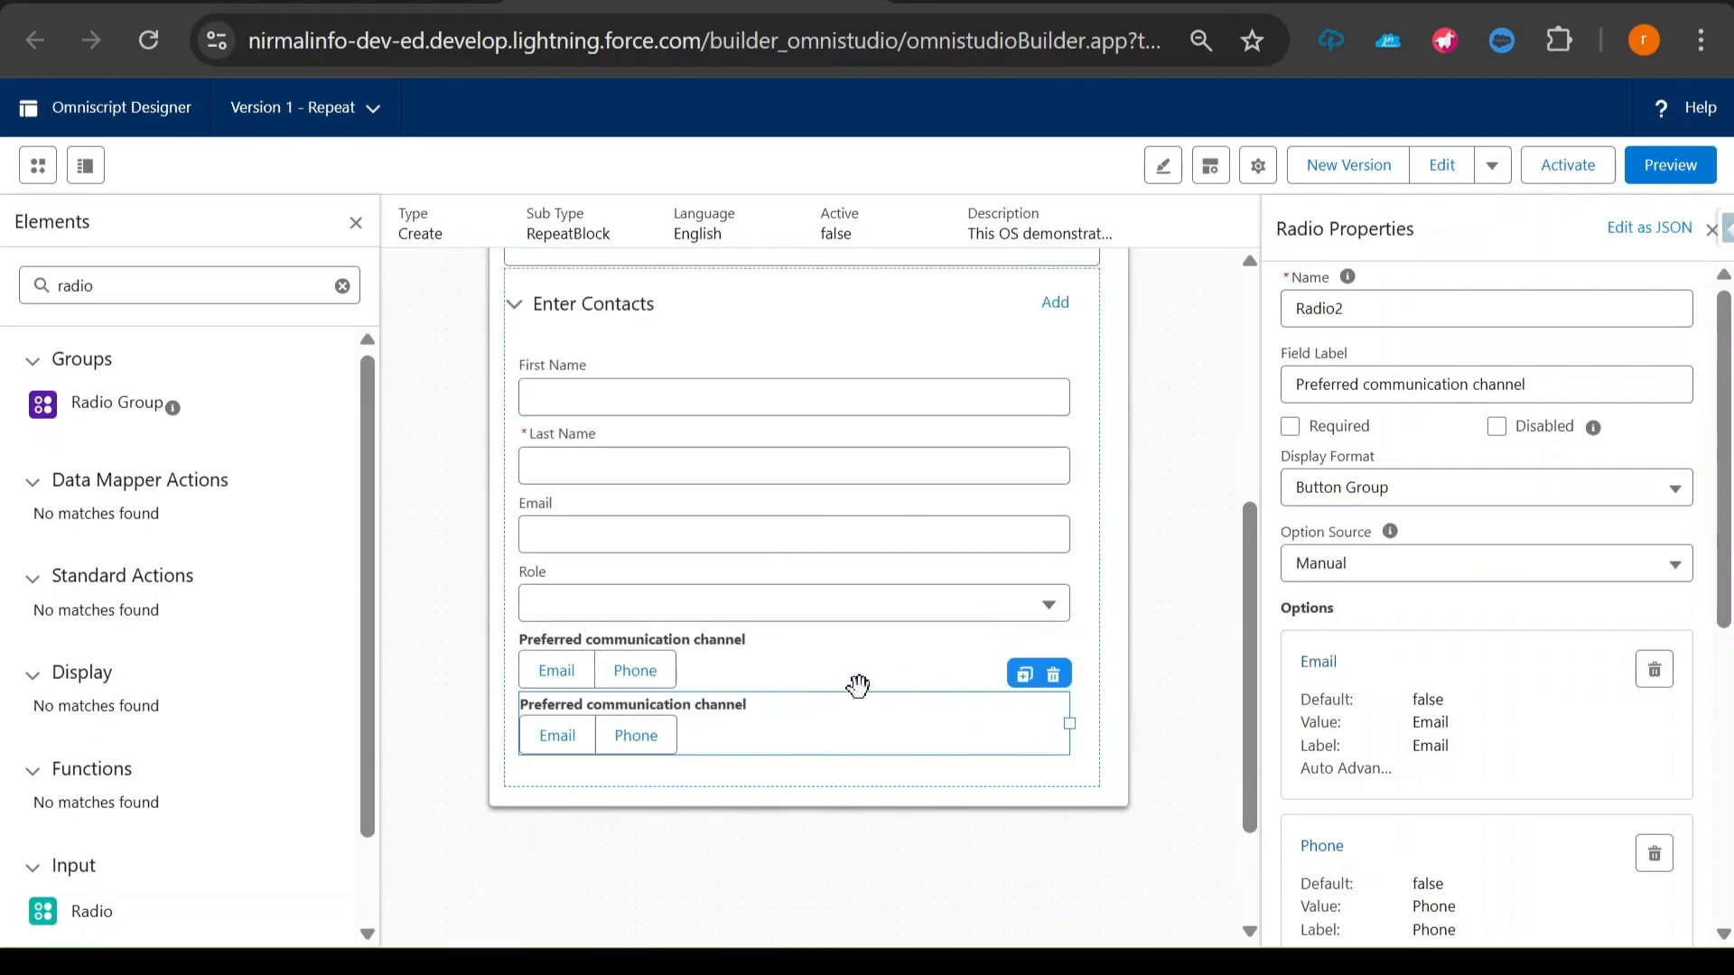
pyautogui.tripleClick(1449, 385)
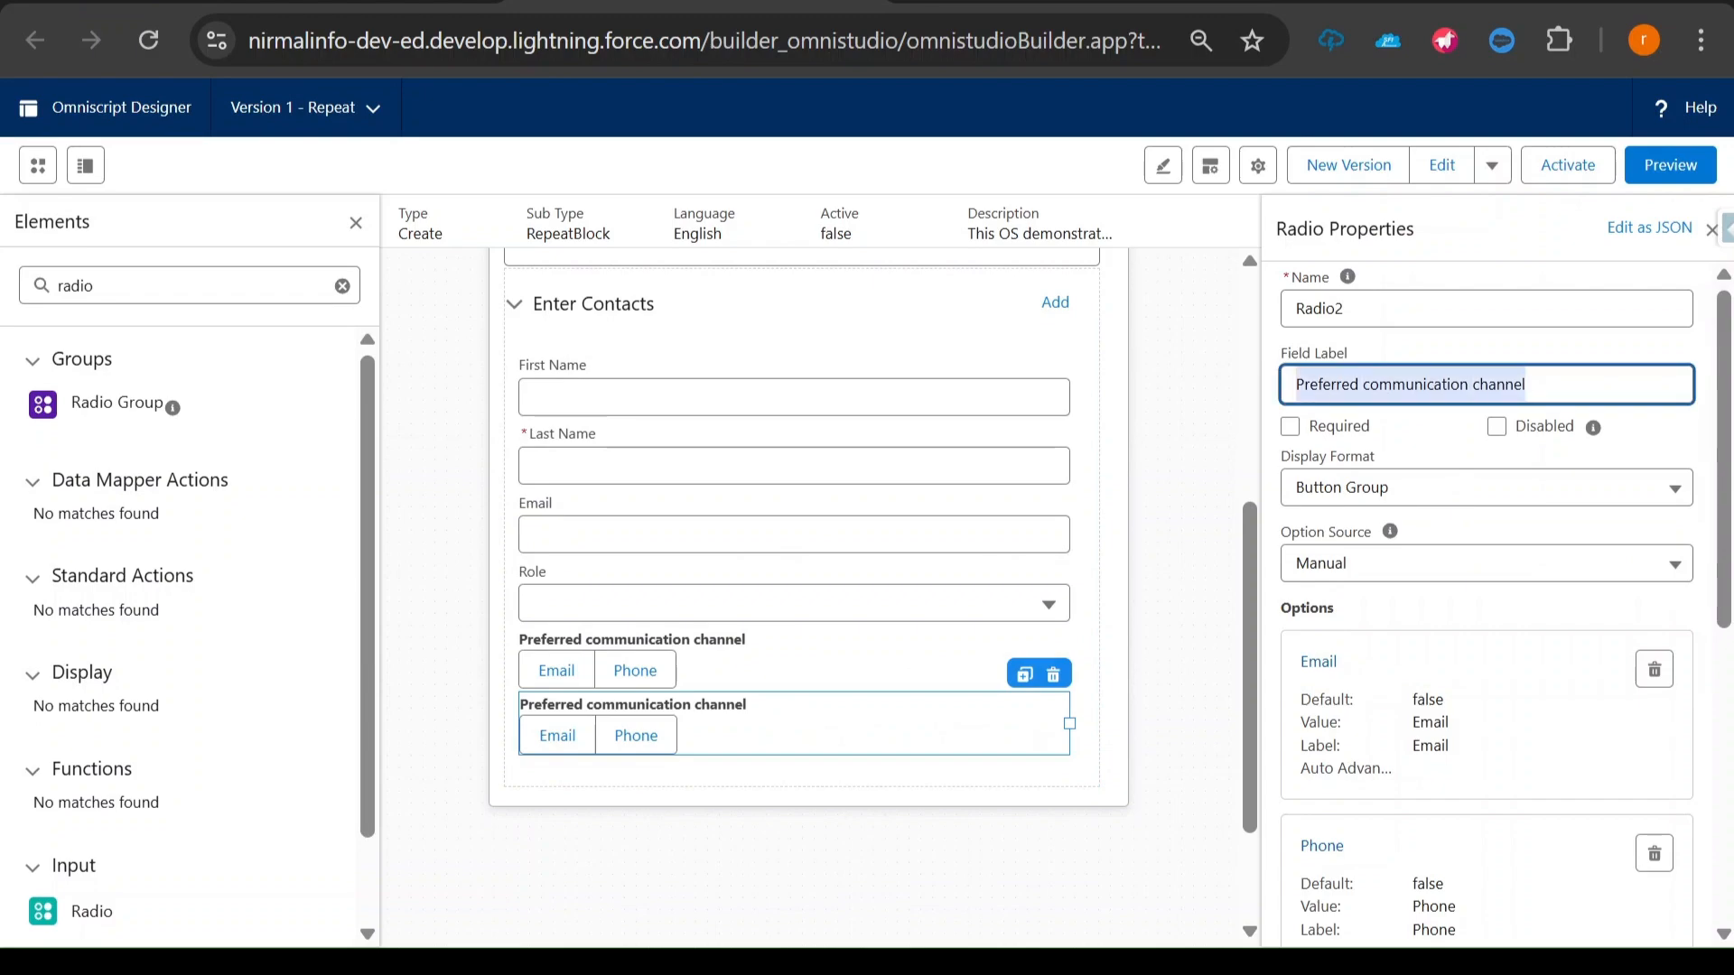
pyautogui.hotkey('ctrl', 'v')
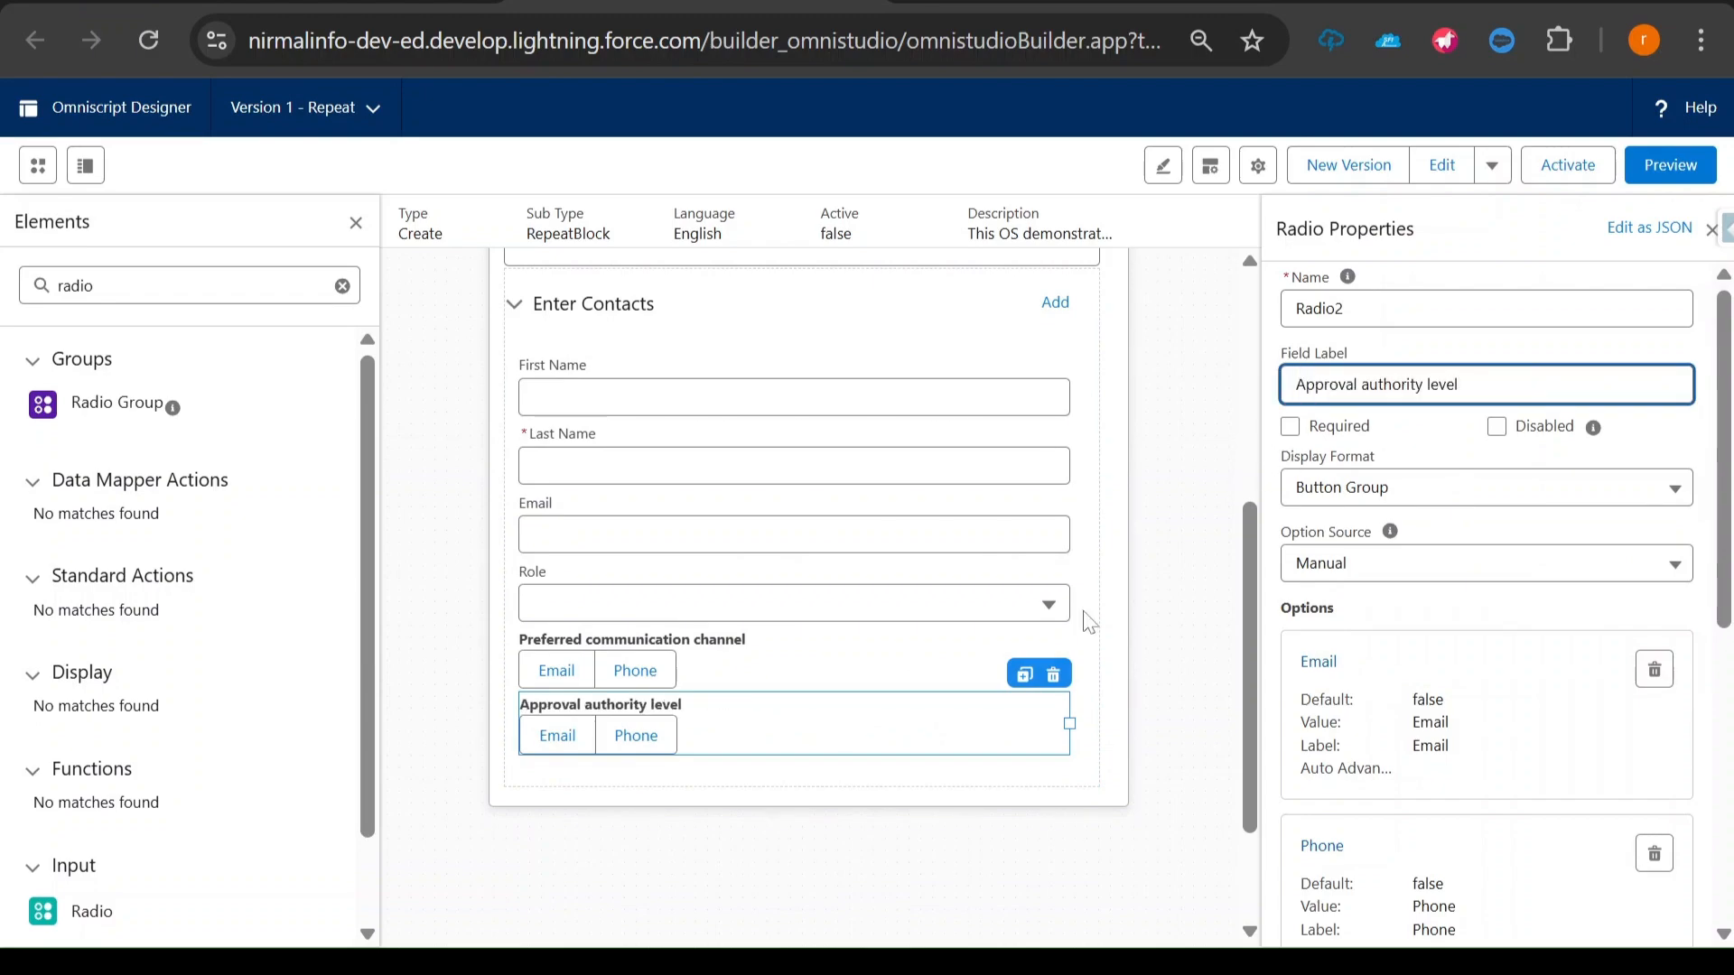
# - Copy "Budget" from the notes and use it as value and label of the Approval authority level radio's first option
pyautogui.hotkey('alt', 'Tab')
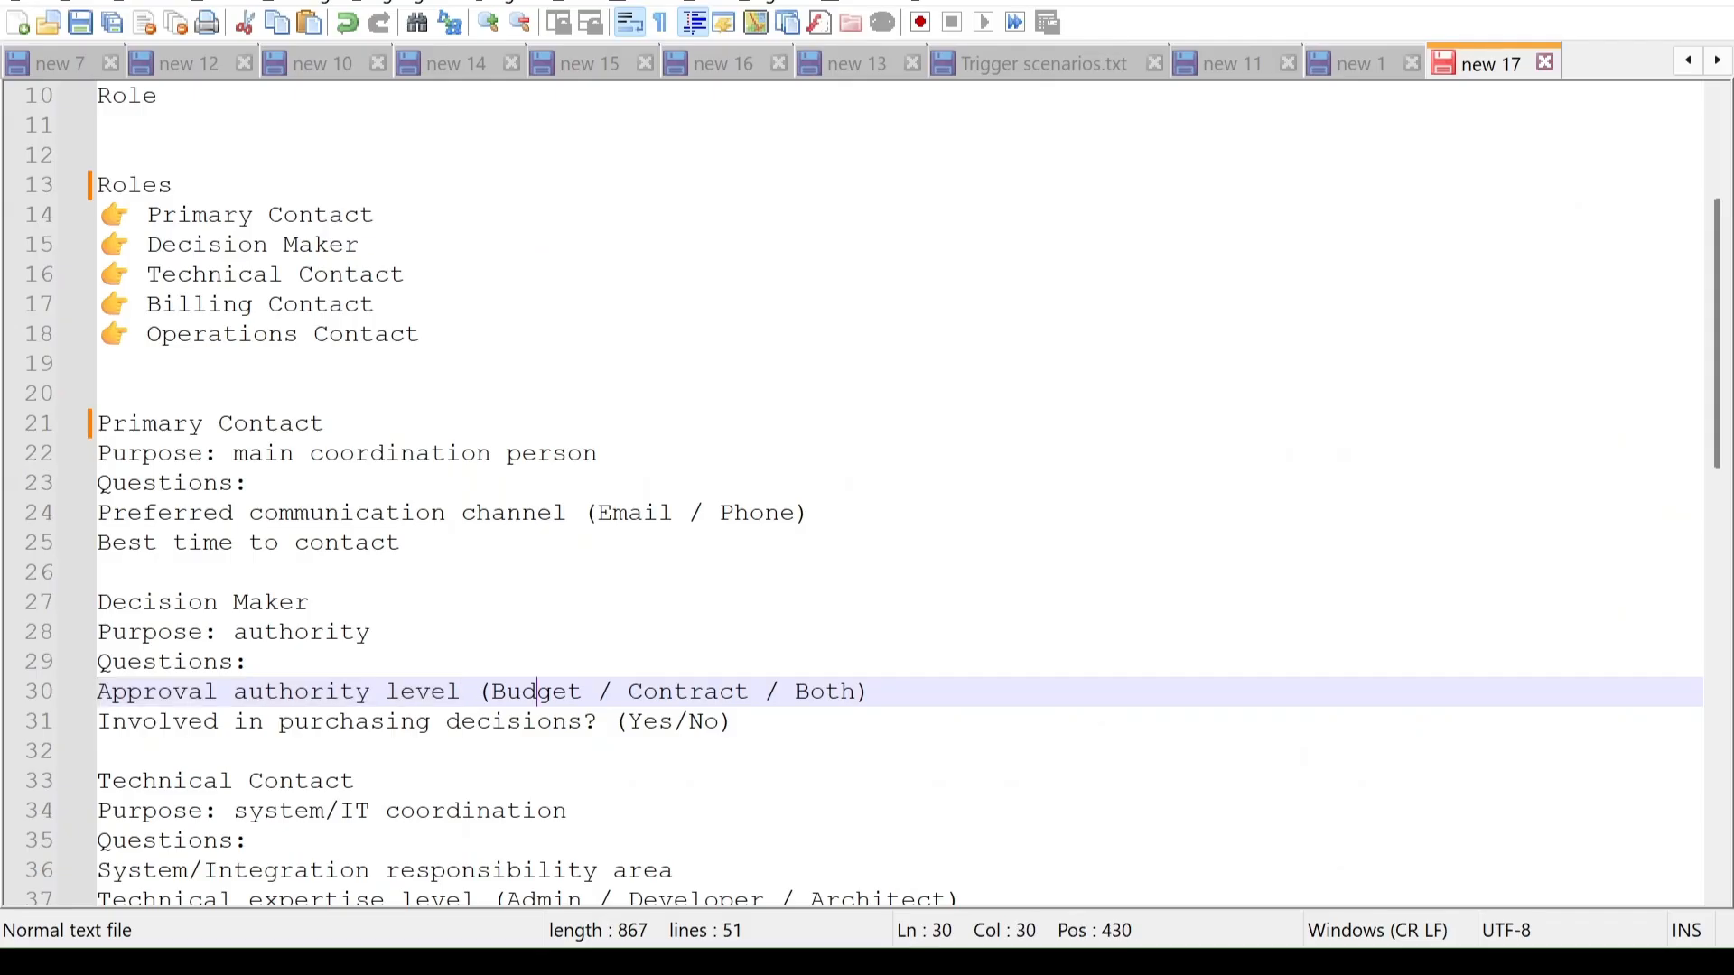
pyautogui.doubleClick(539, 697)
pyautogui.hotkey('ctrl', 'c')
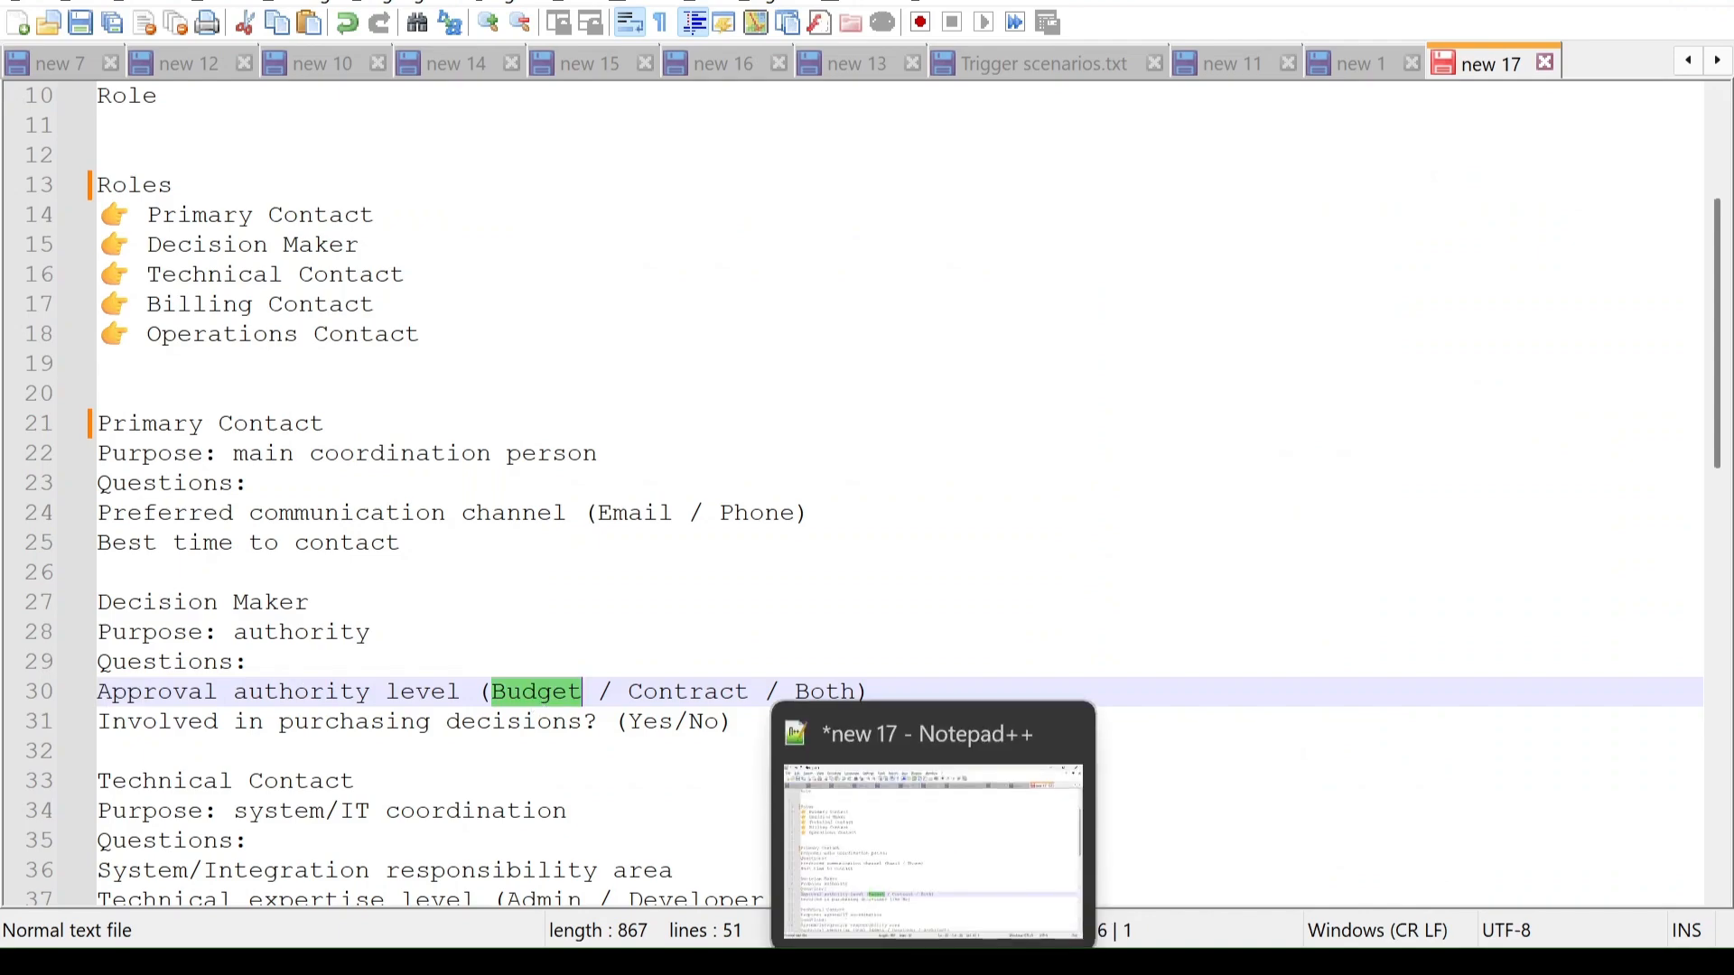
pyautogui.hotkey('alt', 'Tab')
pyautogui.click(1306, 664)
pyautogui.doubleClick(545, 490)
pyautogui.hotkey('ctrl', 'v')
pyautogui.doubleClick(921, 489)
pyautogui.hotkey('ctrl', 'v')
pyautogui.click(1040, 601)
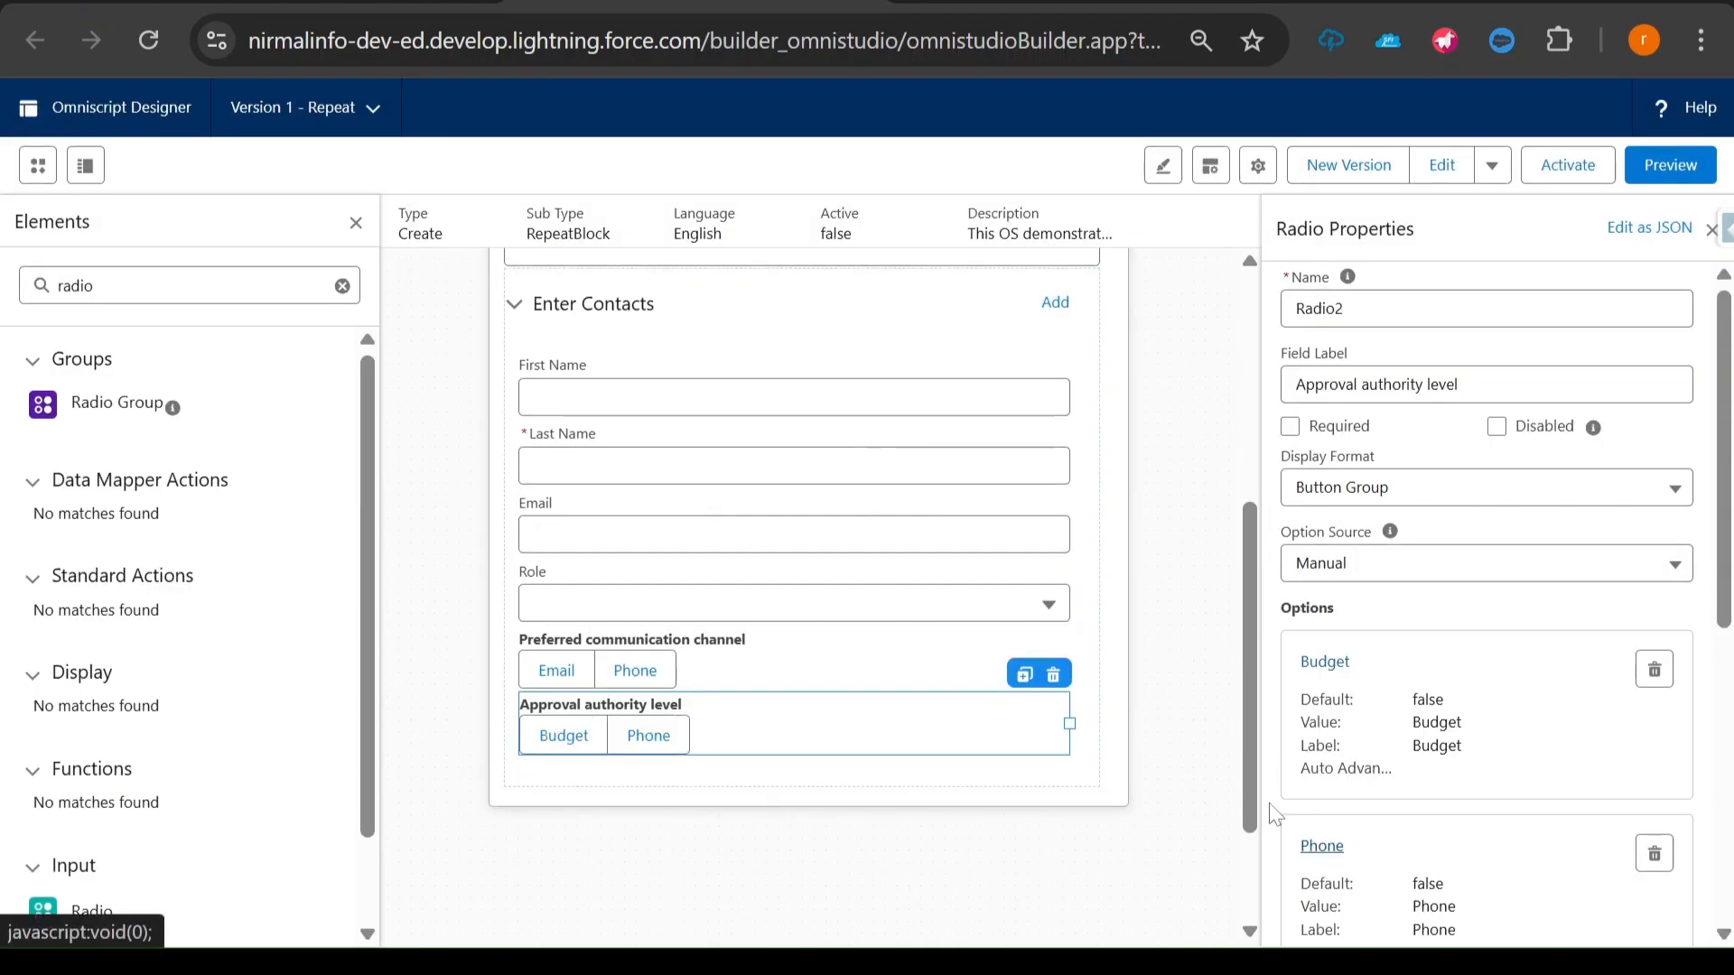
# - Set the value and label of the Approval authority level radio's second option to Contract and save it
pyautogui.click(1321, 846)
pyautogui.doubleClick(542, 489)
pyautogui.write('Contract')
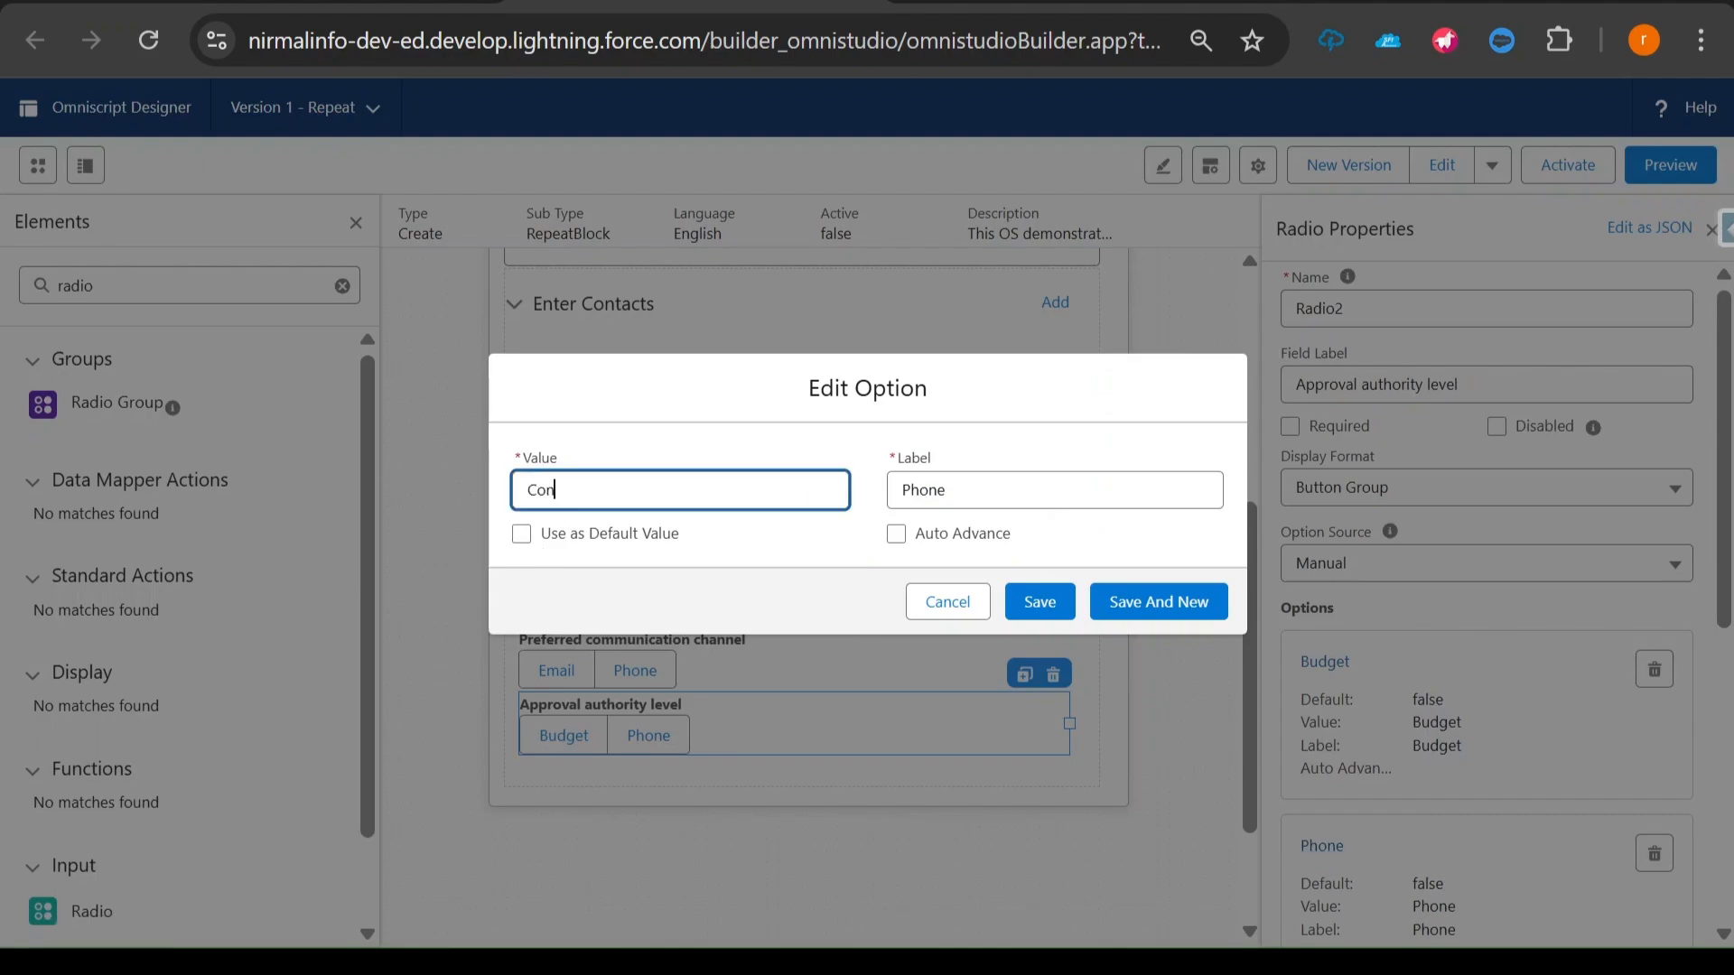
pyautogui.hotkey('ctrl', 'a')
pyautogui.hotkey('ctrl', 'c')
pyautogui.moveTo(950, 490); pyautogui.dragTo(899, 491)
pyautogui.hotkey('ctrl', 'v')
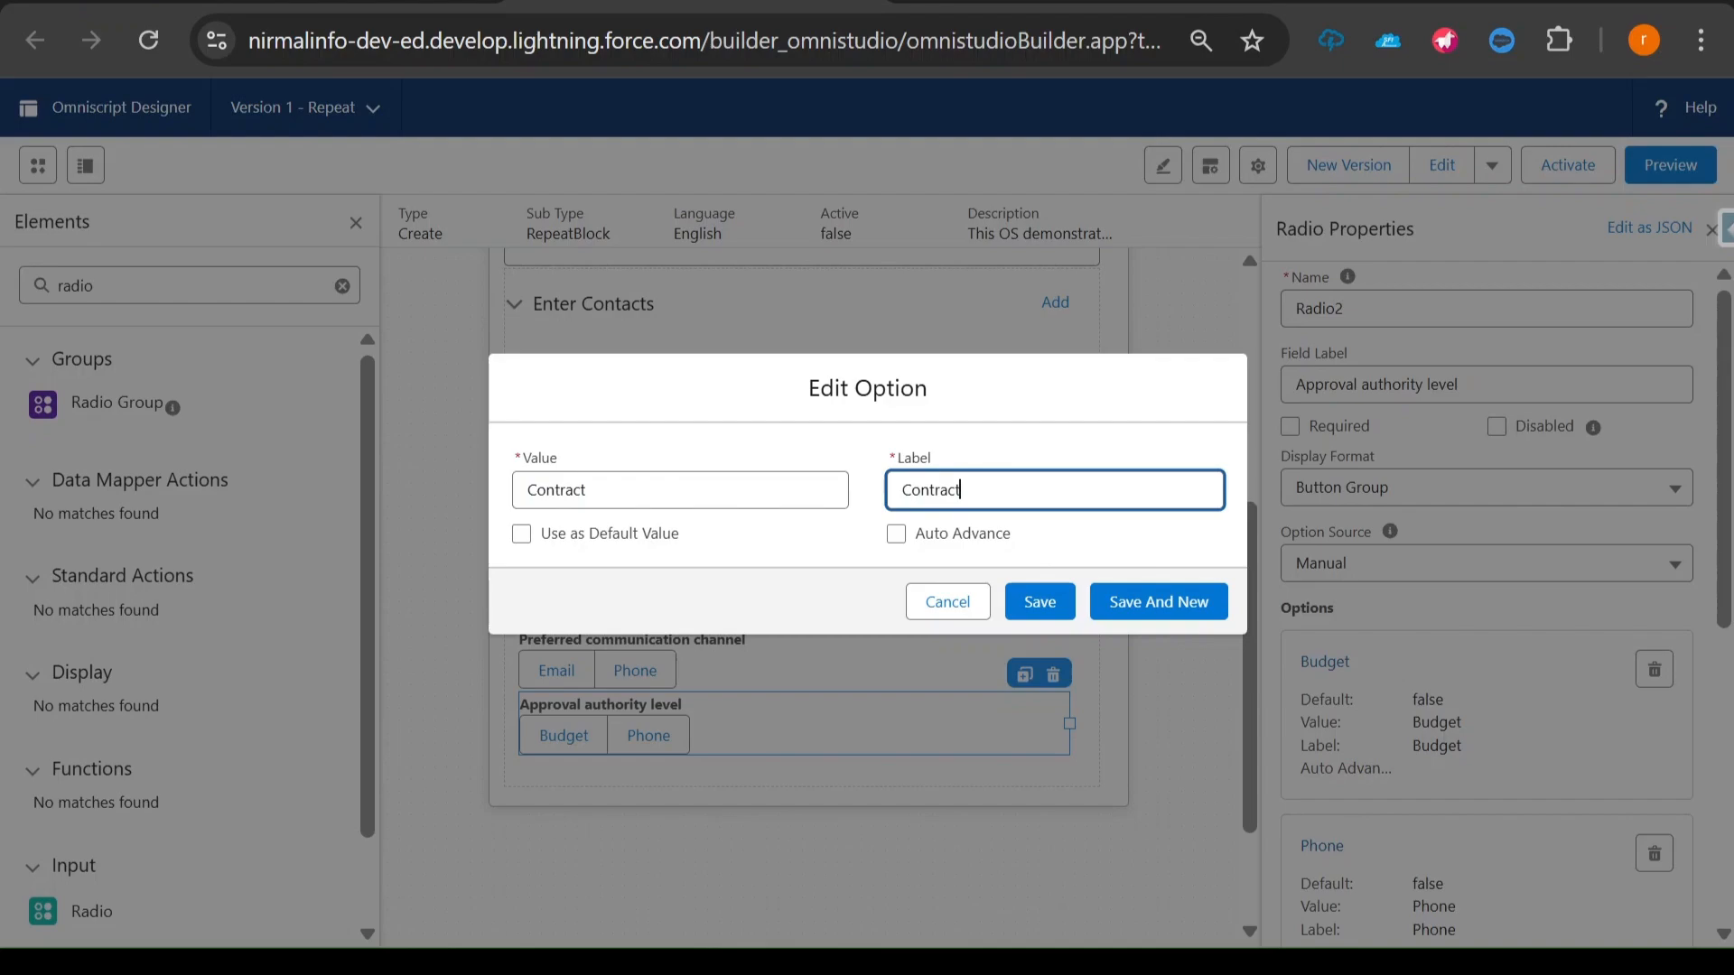
pyautogui.click(1046, 603)
# - Add a third option to the Approval authority level radio with Both as value and label
pyautogui.scroll(-5, 1418, 713)
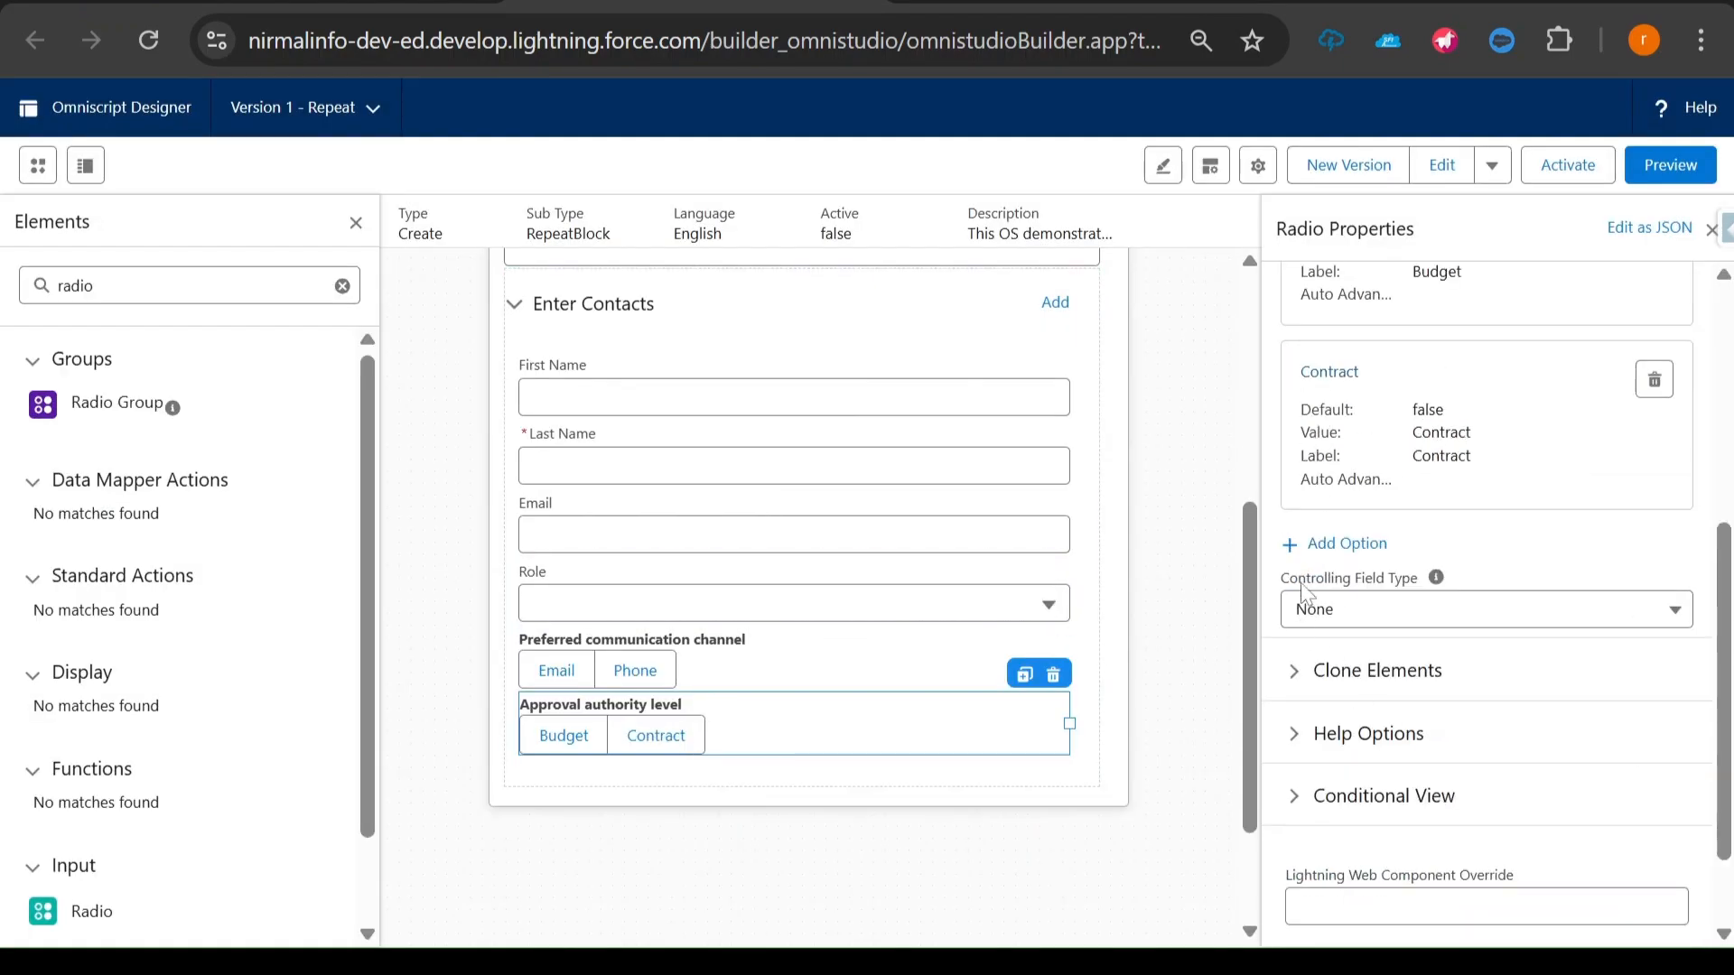
pyautogui.click(1300, 544)
pyautogui.write('Both')
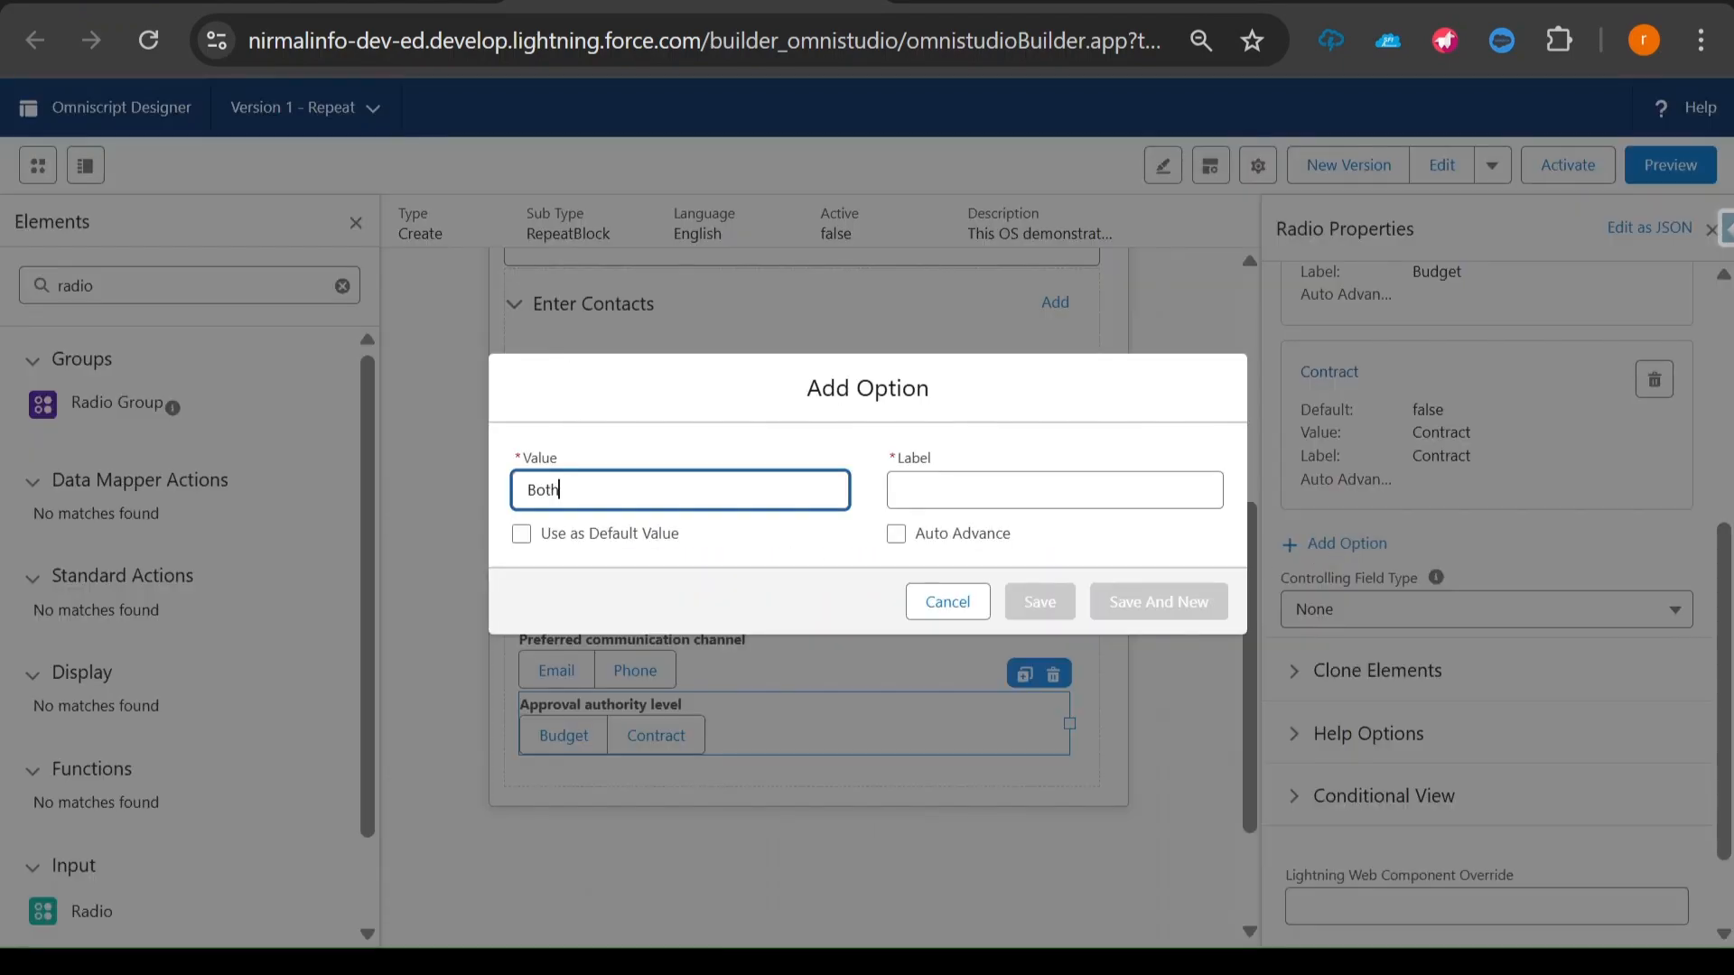
pyautogui.press('Tab')
pyautogui.write('Bot')
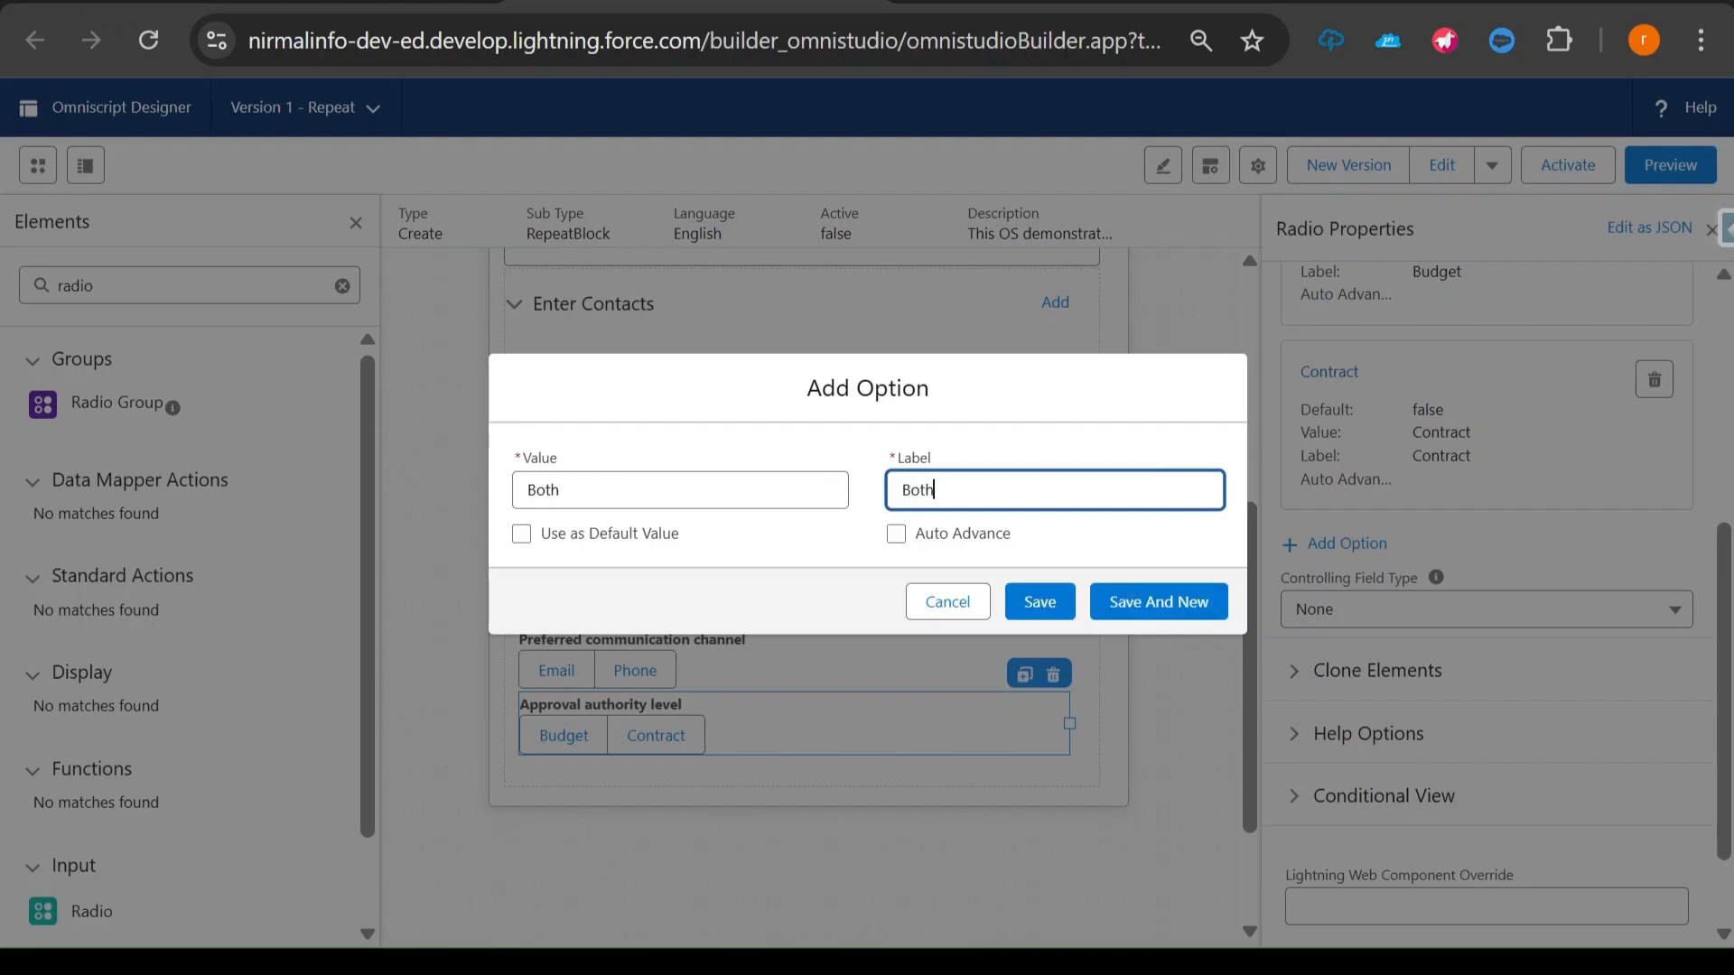
pyautogui.click(1030, 602)
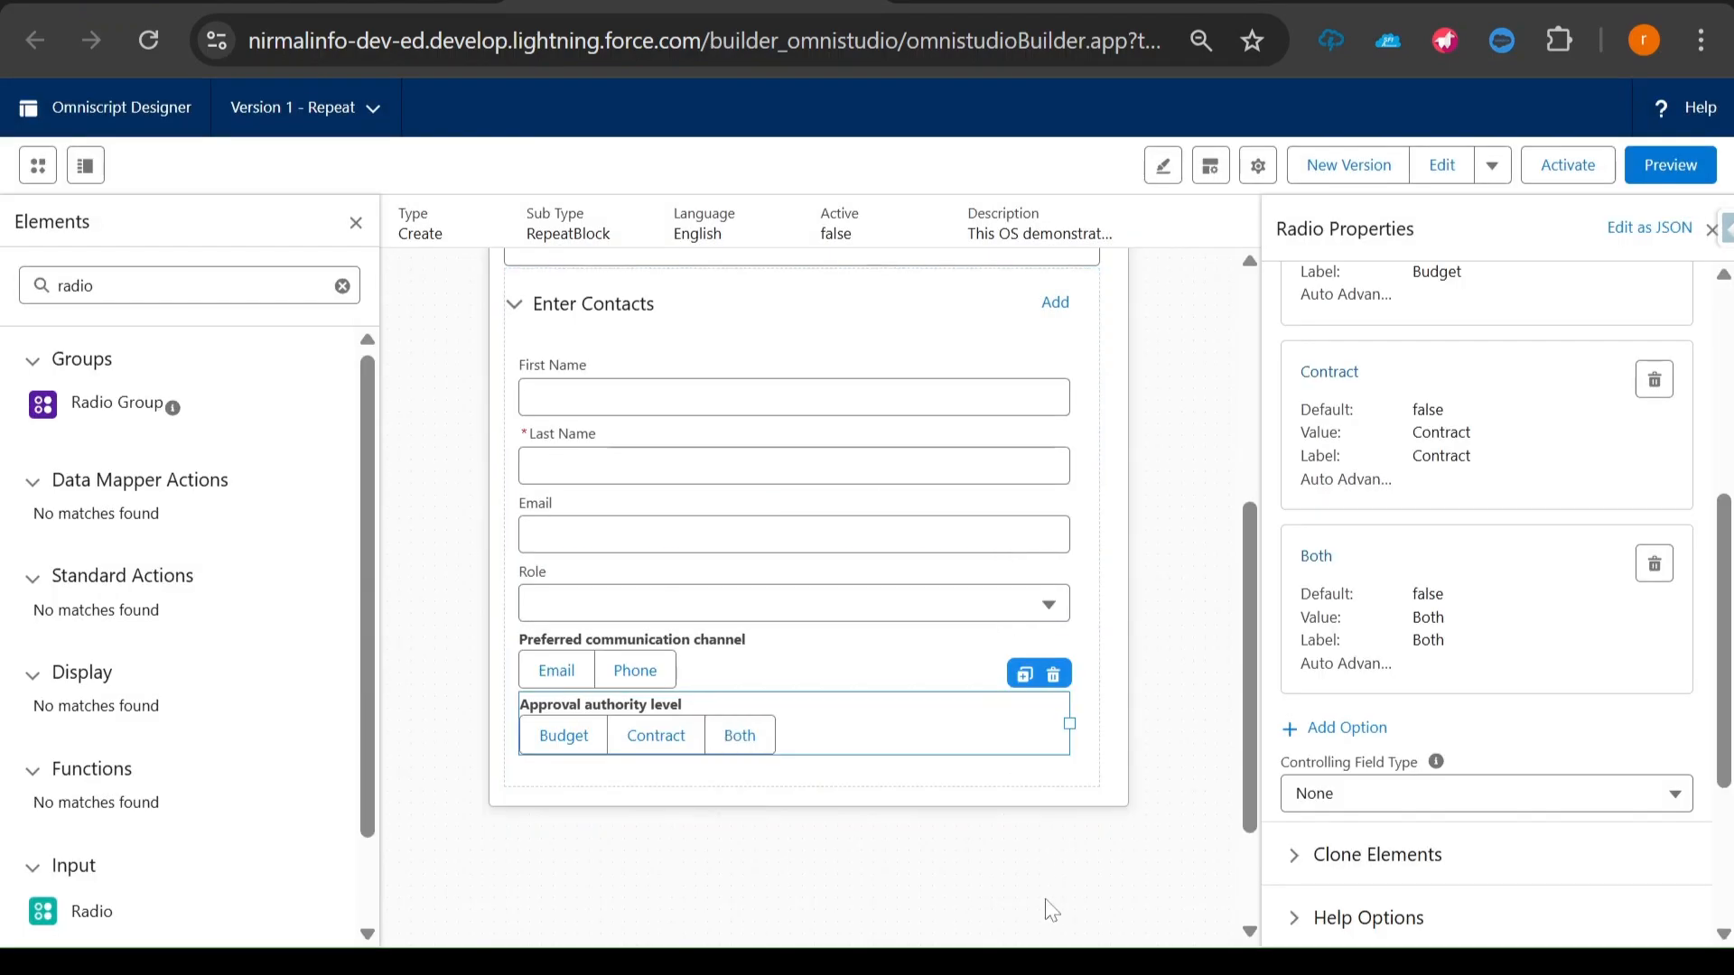
# - Copy "Technical expertise level" from the Technical Contact questions in the Notepad++ notes
pyautogui.hotkey('alt', 'Tab')
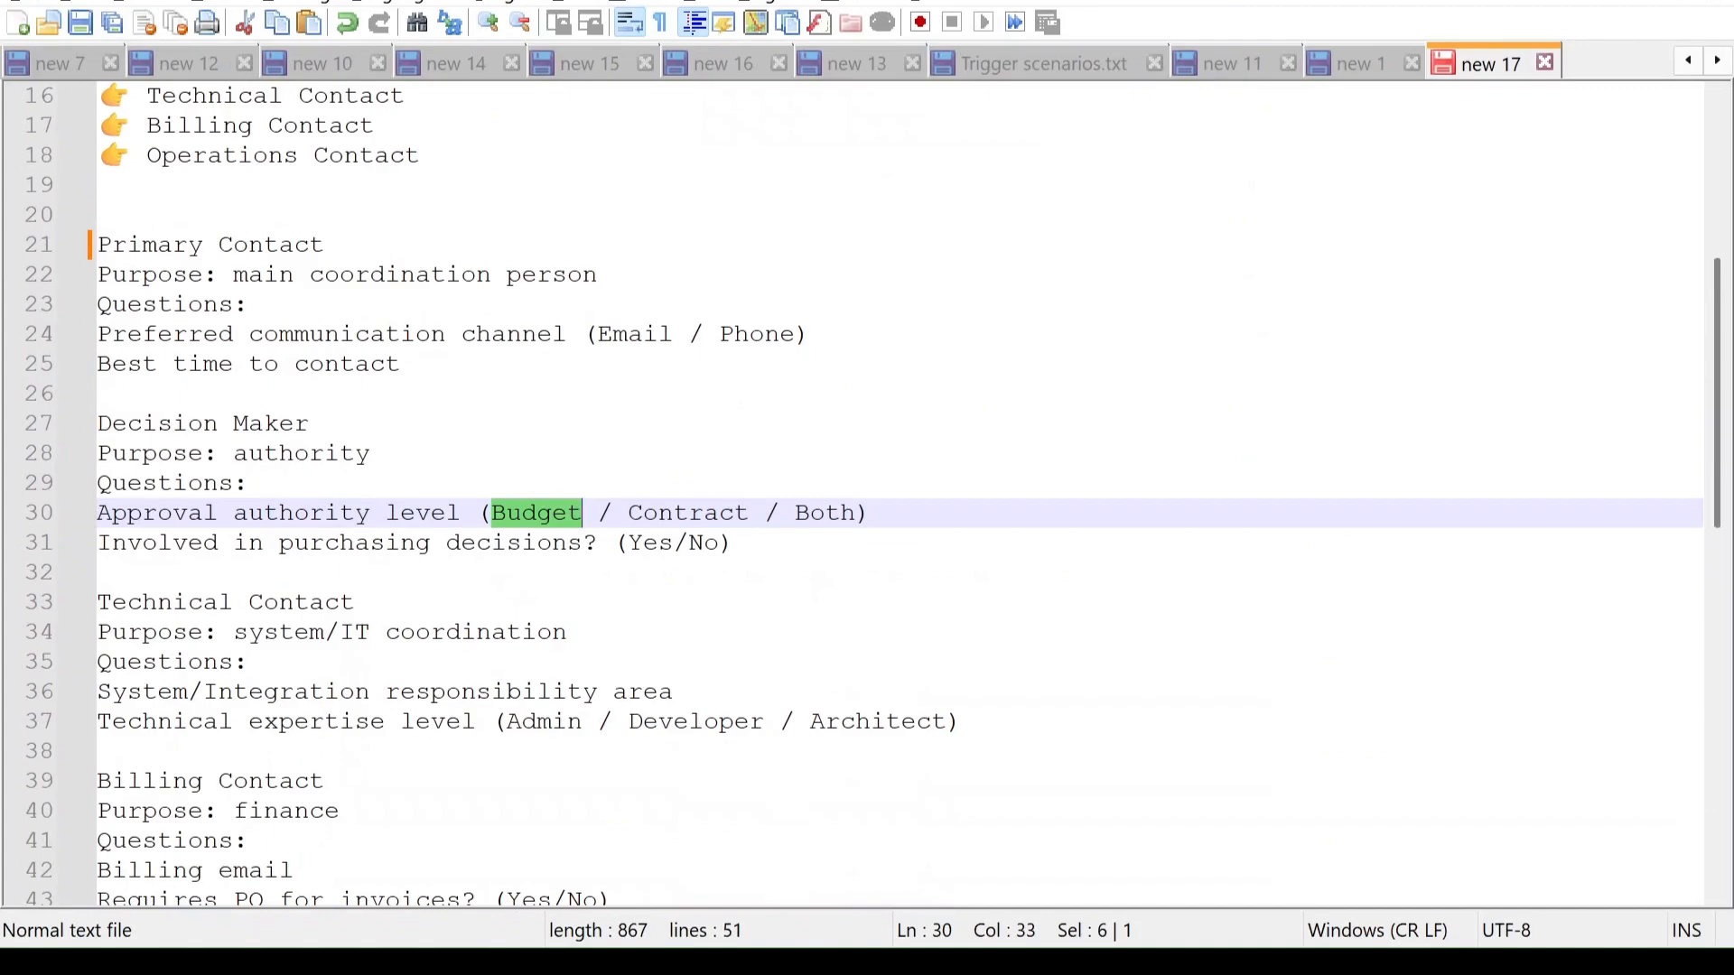
pyautogui.moveTo(97, 693); pyautogui.dragTo(477, 693)
pyautogui.click(433, 663)
pyautogui.click(249, 811)
pyautogui.click(94, 725)
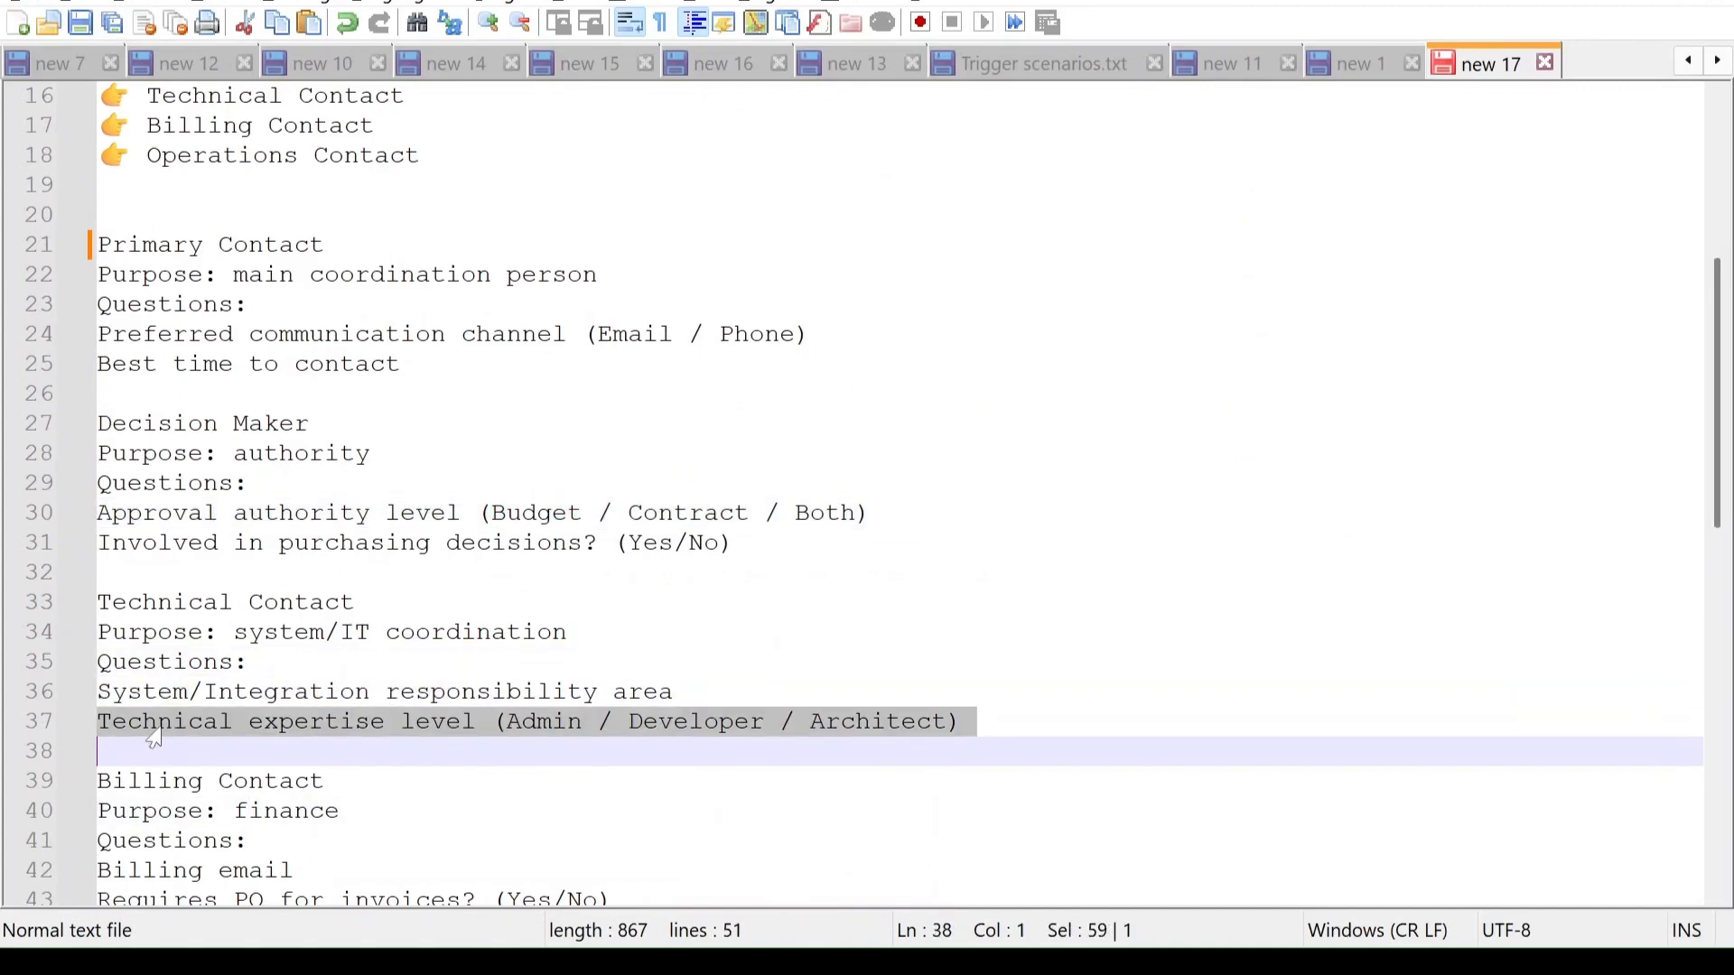
pyautogui.click(323, 720)
pyautogui.moveTo(477, 722); pyautogui.dragTo(97, 722)
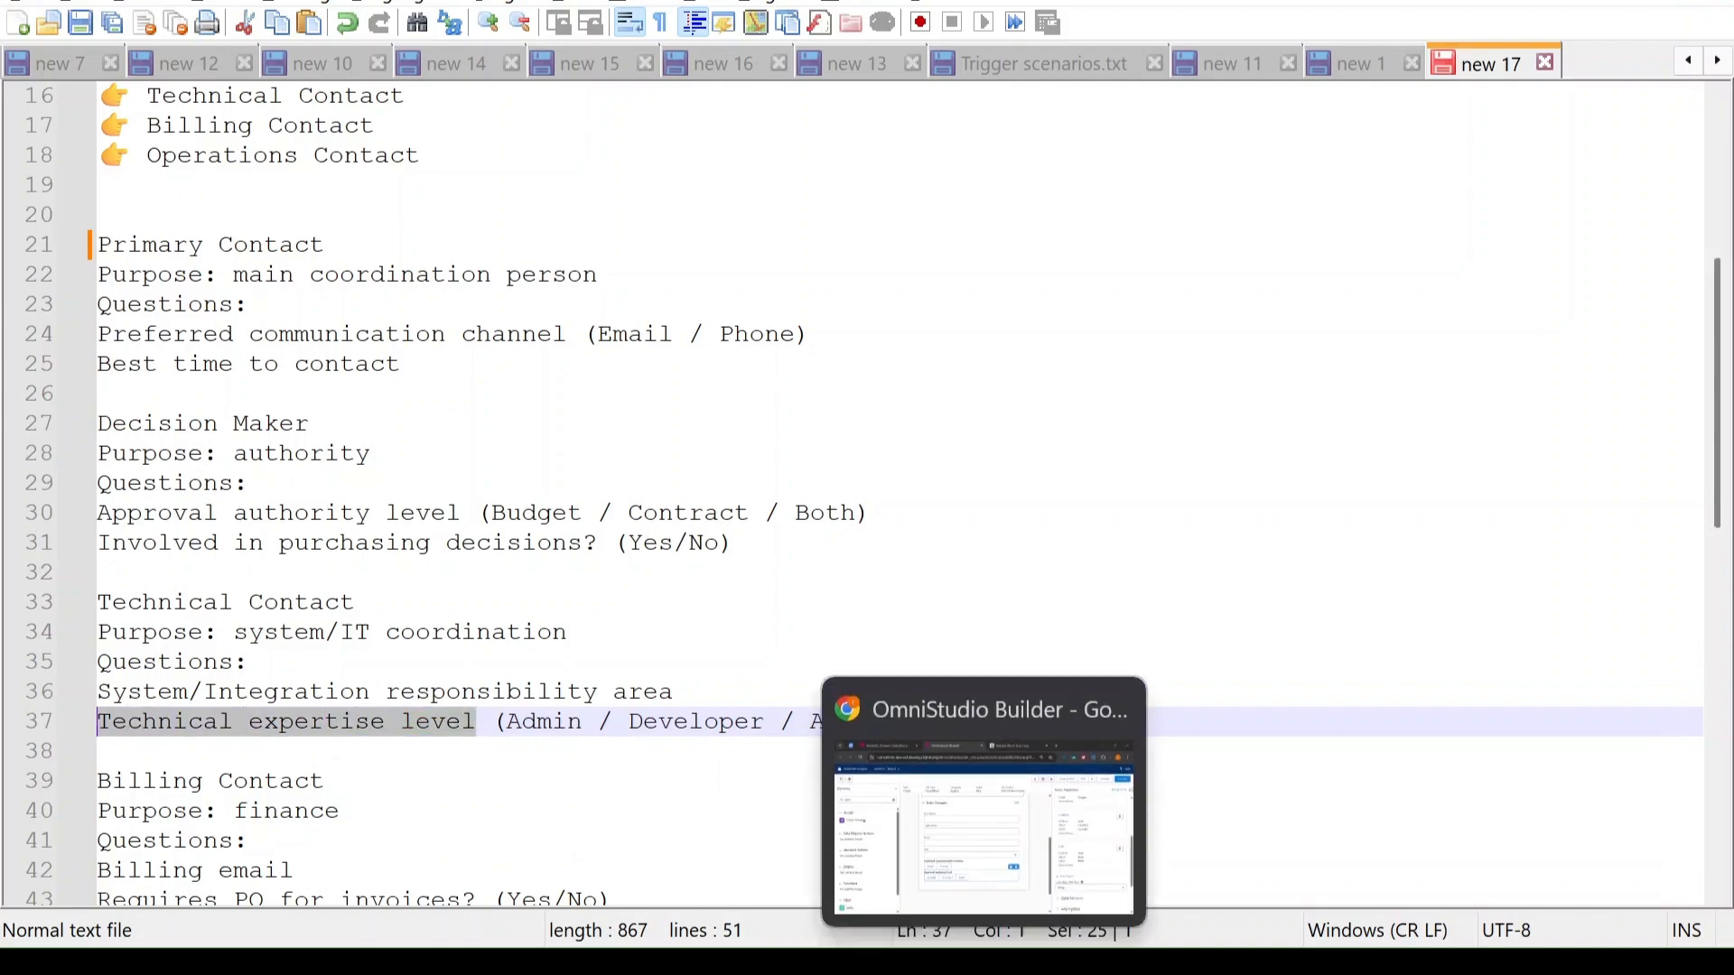
# - Back in the Omniscript Designer, duplicate the Approval authority level radio and set the copy's field label to "Technical expertise level"
pyautogui.click(913, 709)
pyautogui.click(1022, 675)
pyautogui.scroll(5, 1481, 542)
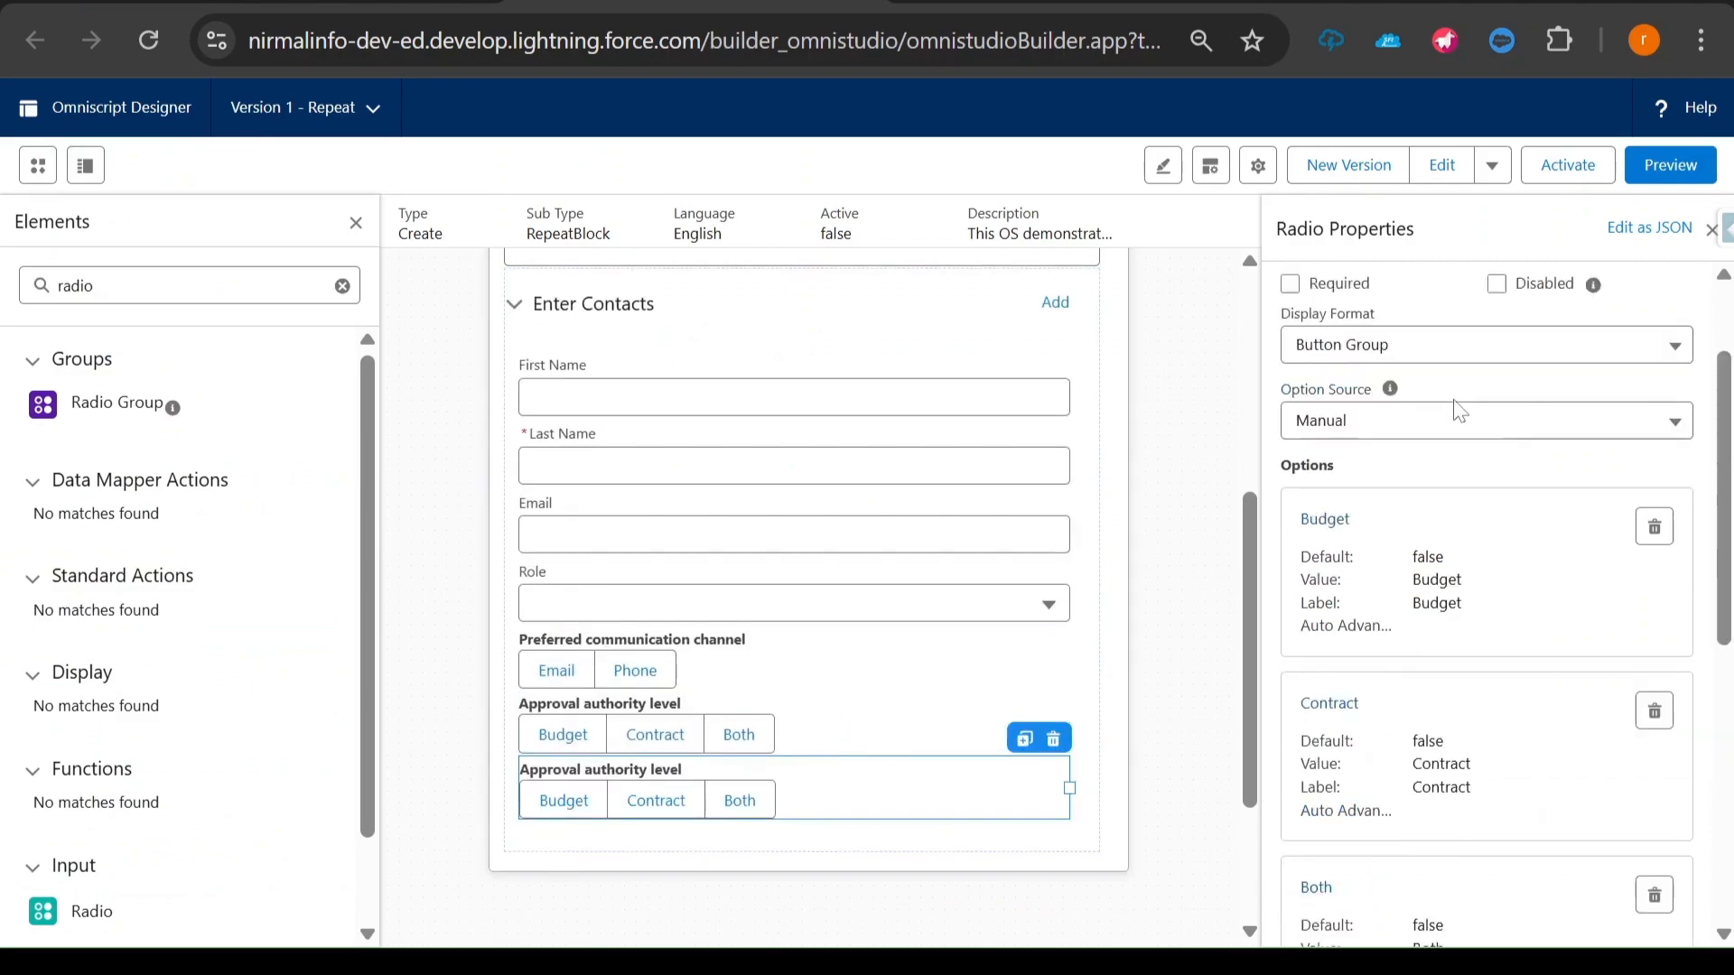
pyautogui.click(1411, 384)
pyautogui.hotkey('ctrl', 'a')
pyautogui.hotkey('ctrl', 'v')
# - Set the value and label of the Technical expertise level radio's first option to Developer and save it
pyautogui.click(1301, 657)
pyautogui.doubleClick(551, 490)
pyautogui.write('De')
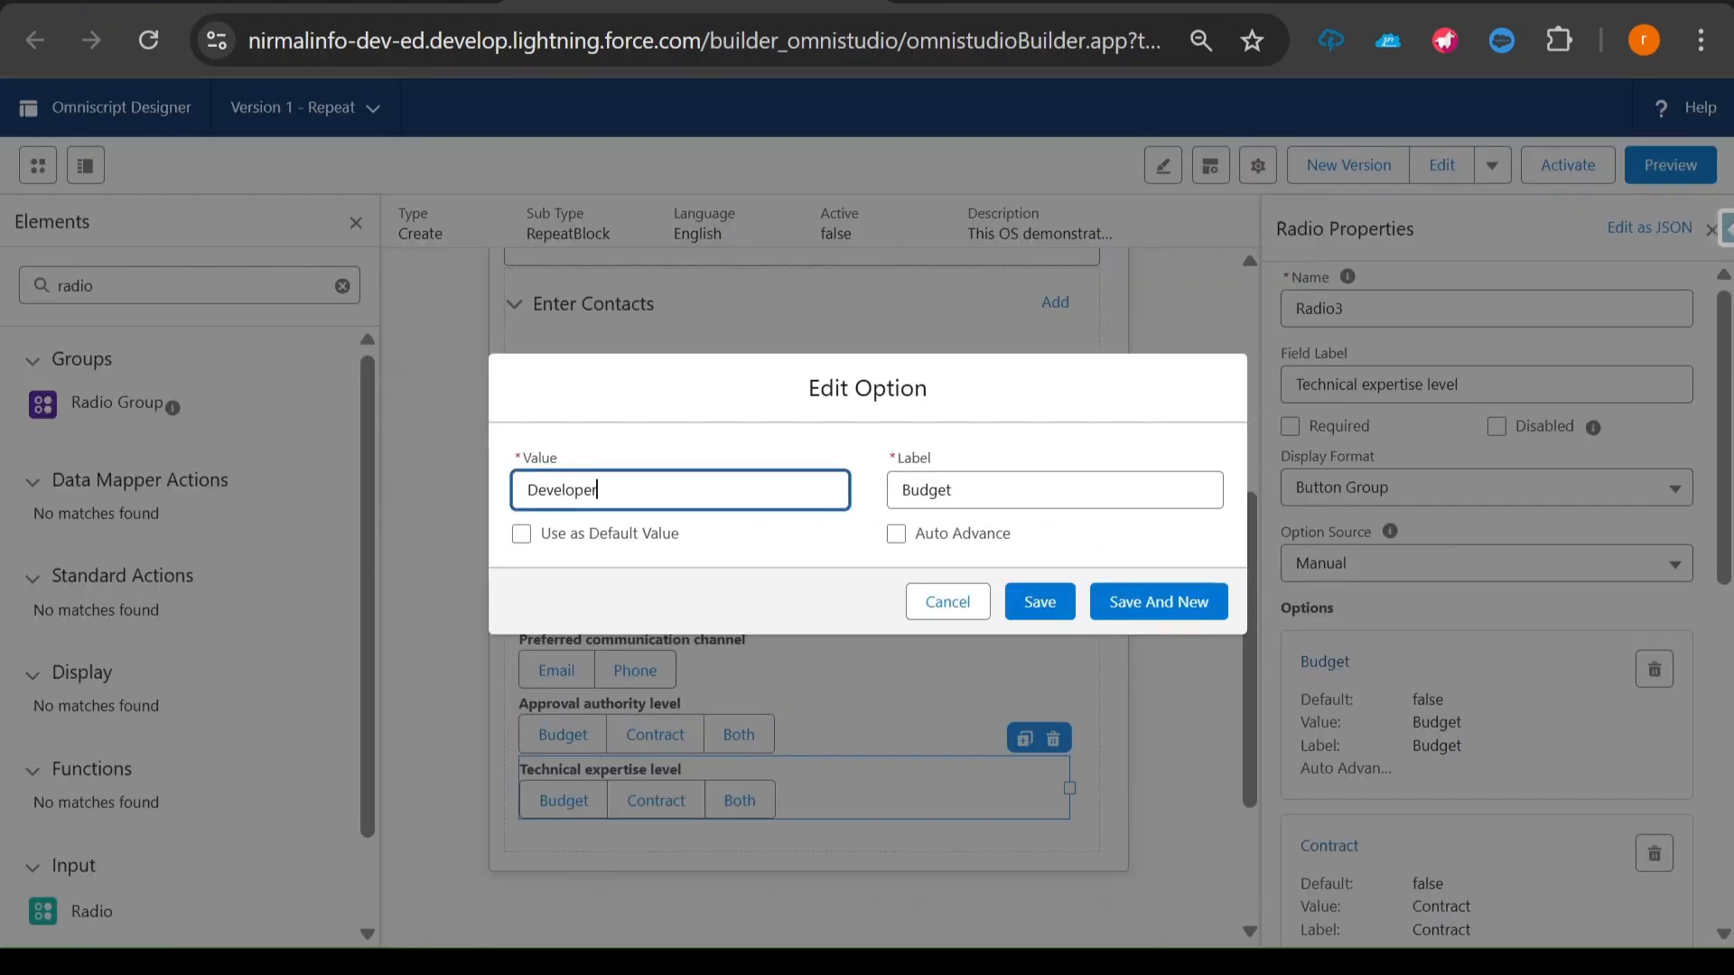
pyautogui.hotkey('ctrl', 'a')
pyautogui.hotkey('ctrl', 'c')
pyautogui.press('Tab')
pyautogui.hotkey('ctrl', 'v')
pyautogui.click(1043, 603)
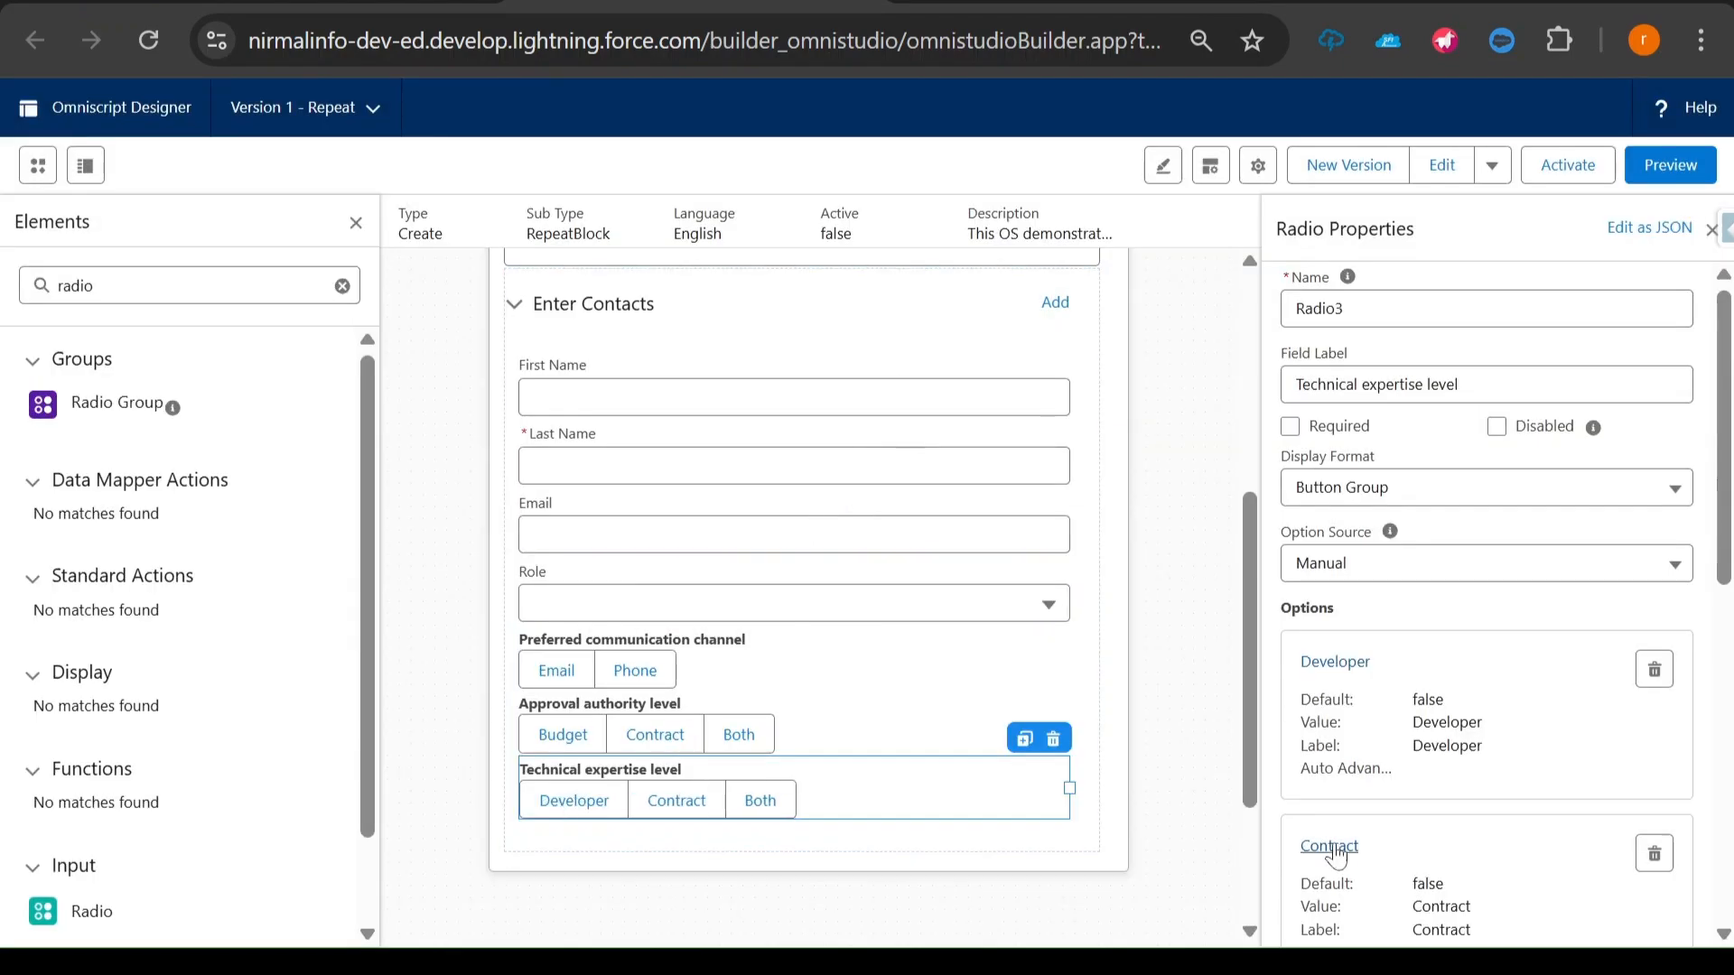
# - Set the value and label of the Technical expertise level radio's second option to Architect and save it
pyautogui.click(1330, 845)
pyautogui.doubleClick(555, 490)
pyautogui.write('Architect')
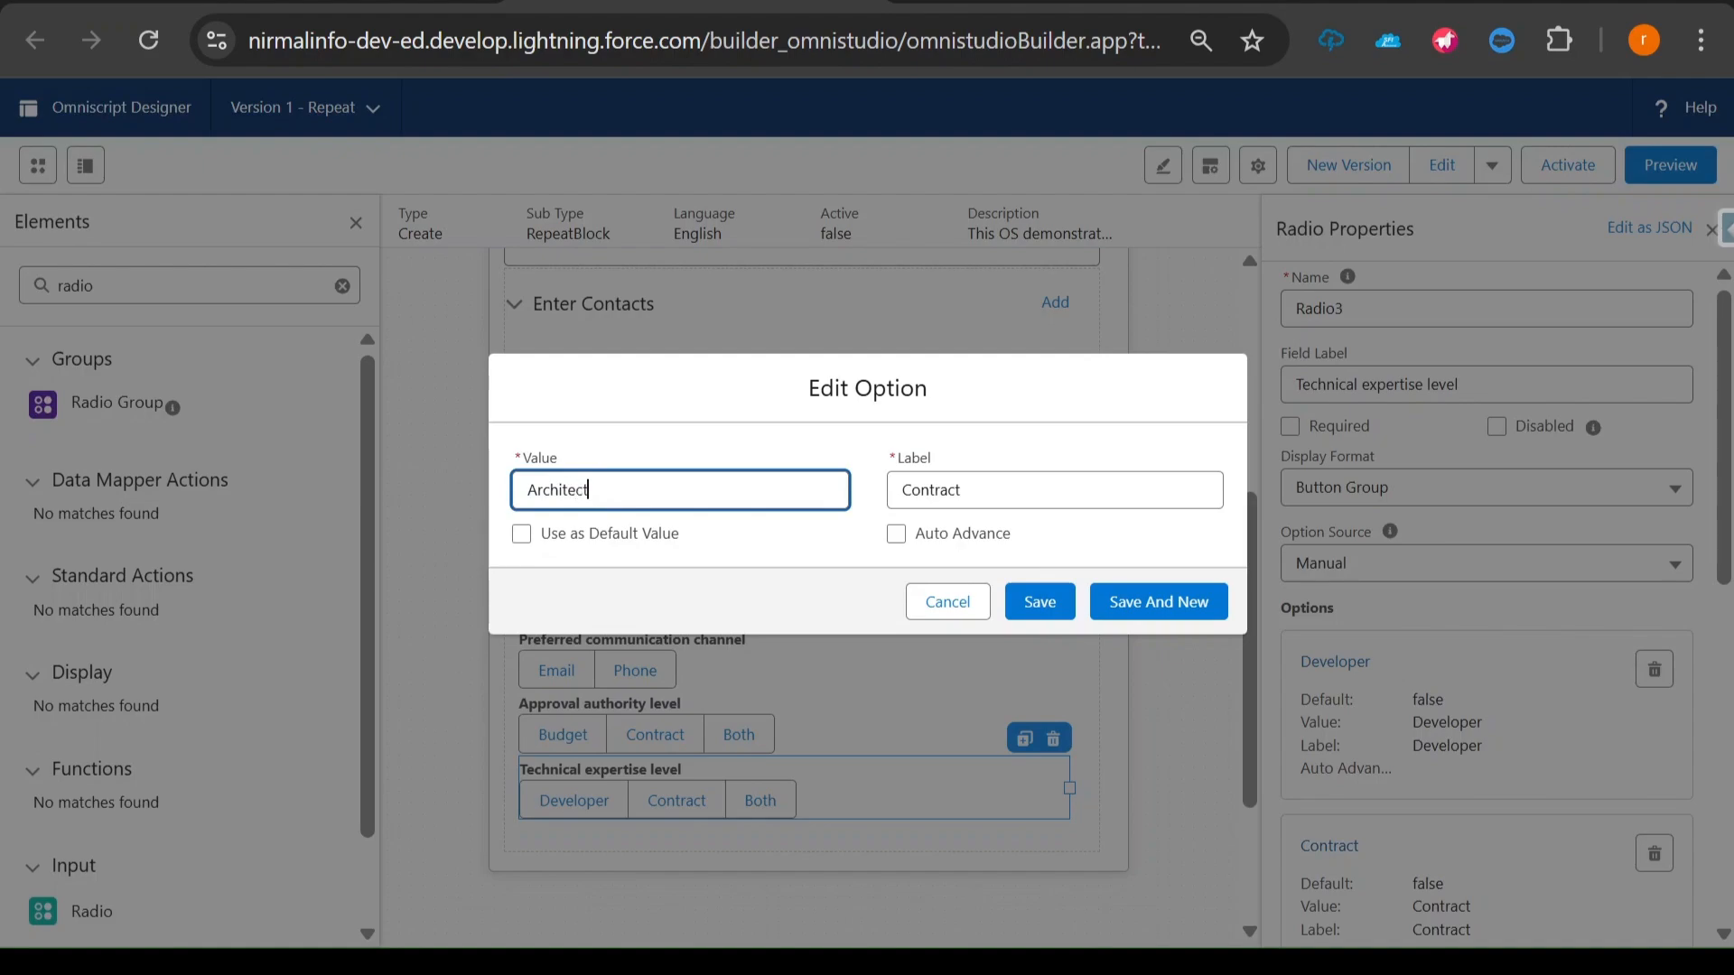
pyautogui.hotkey('ctrl', 'a')
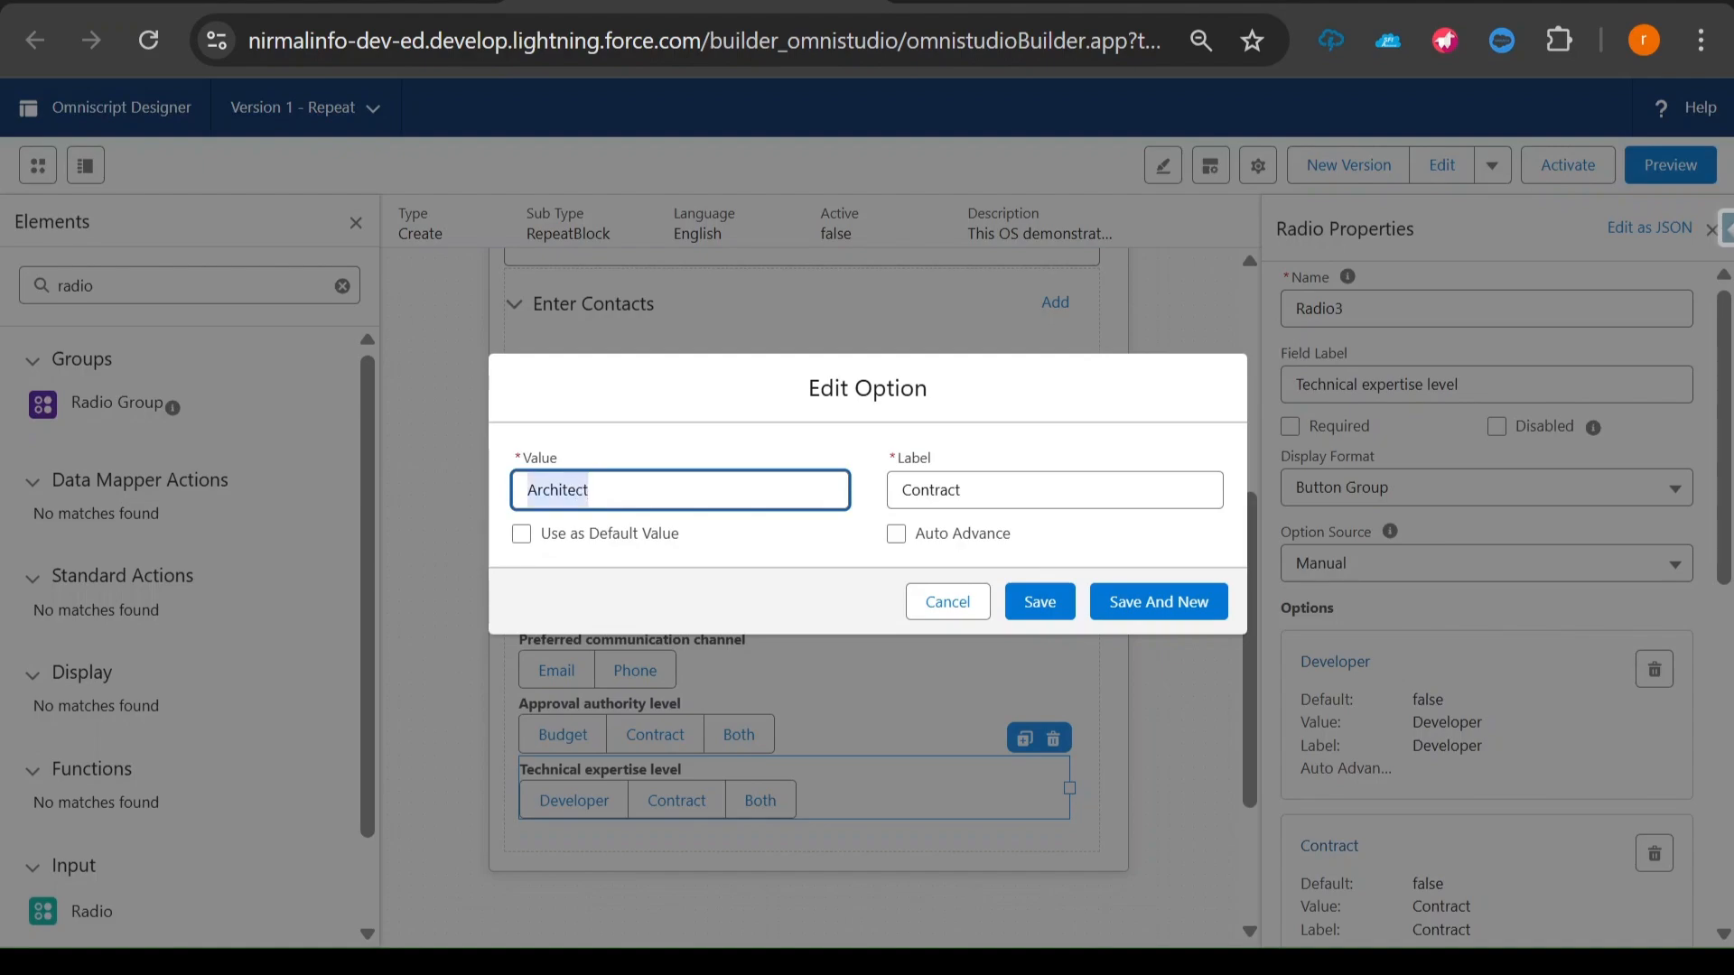
pyautogui.doubleClick(930, 490)
pyautogui.hotkey('ctrl', 'v')
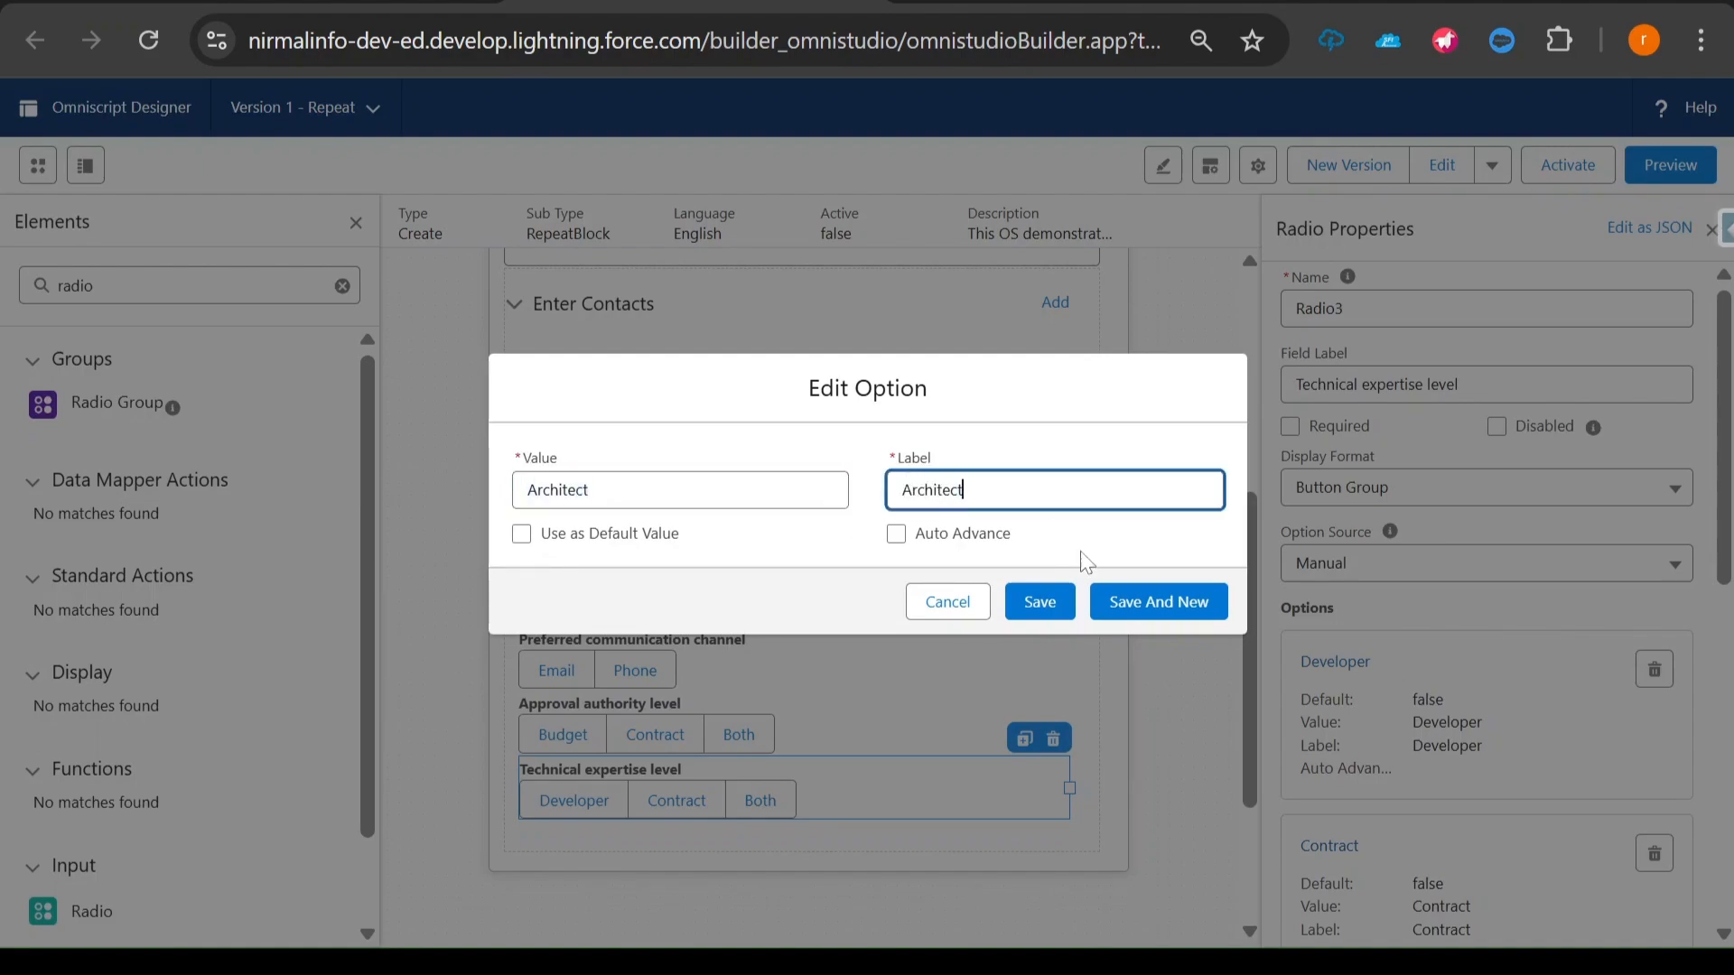
pyautogui.click(1047, 612)
# - Copy "Admin" from the notes and use it as value and label of the Technical expertise level radio's third option
pyautogui.hotkey('alt', 'Tab')
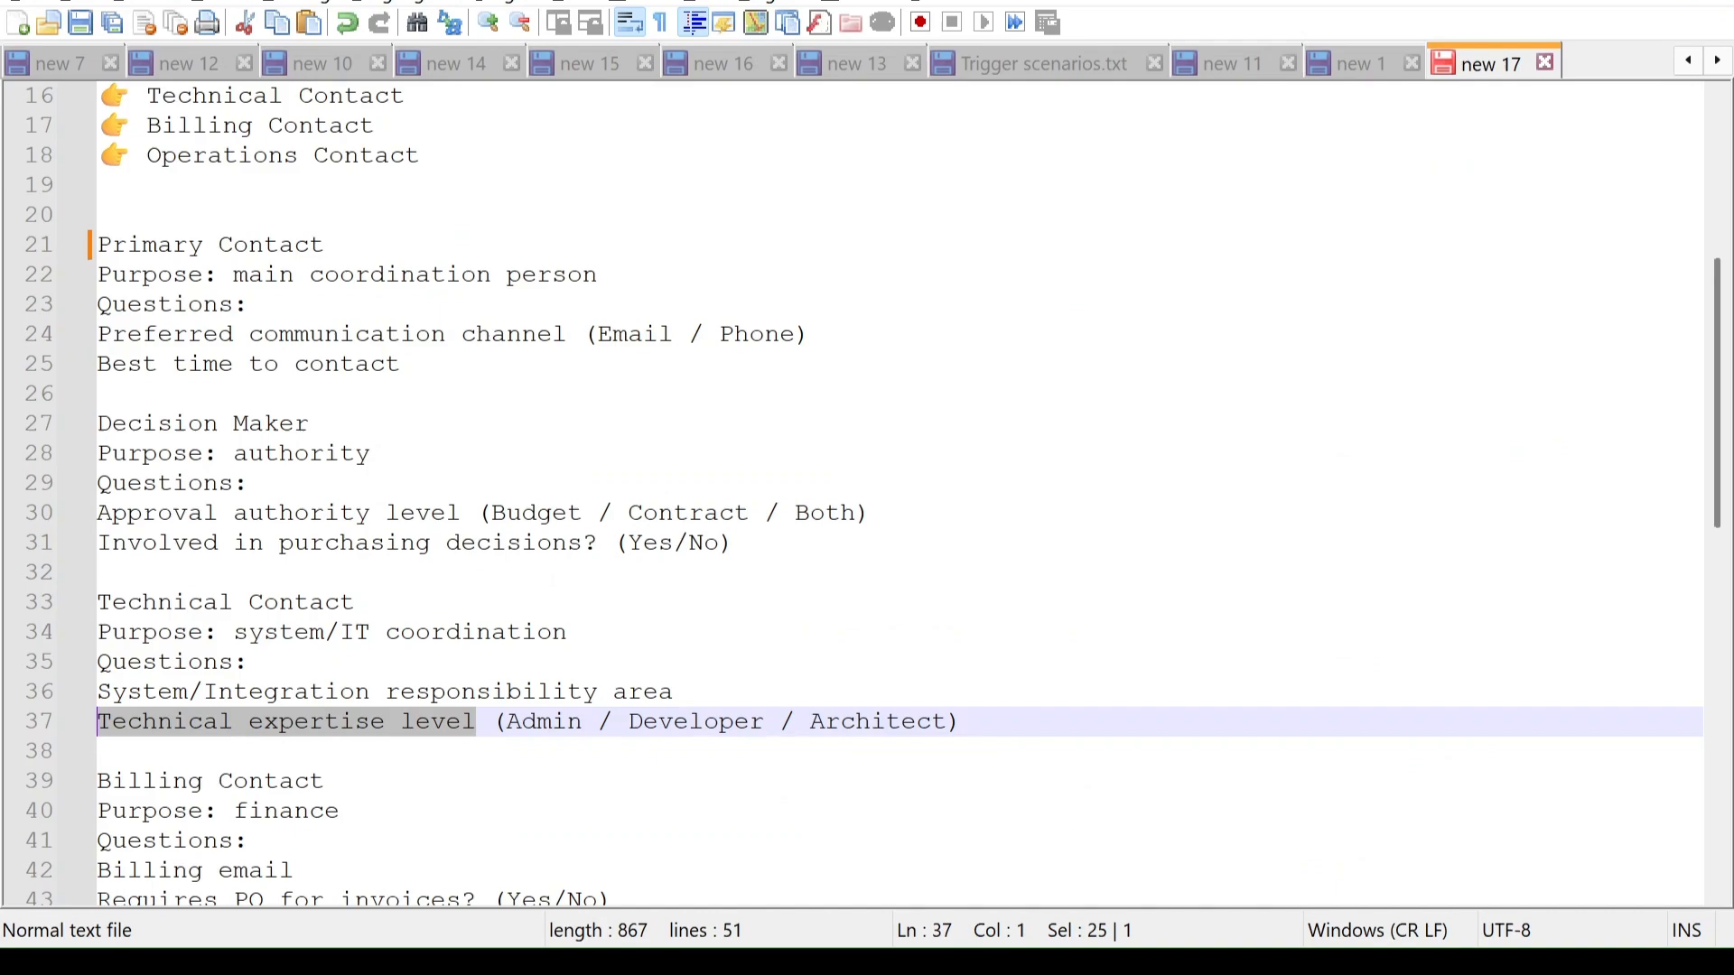
pyautogui.doubleClick(547, 722)
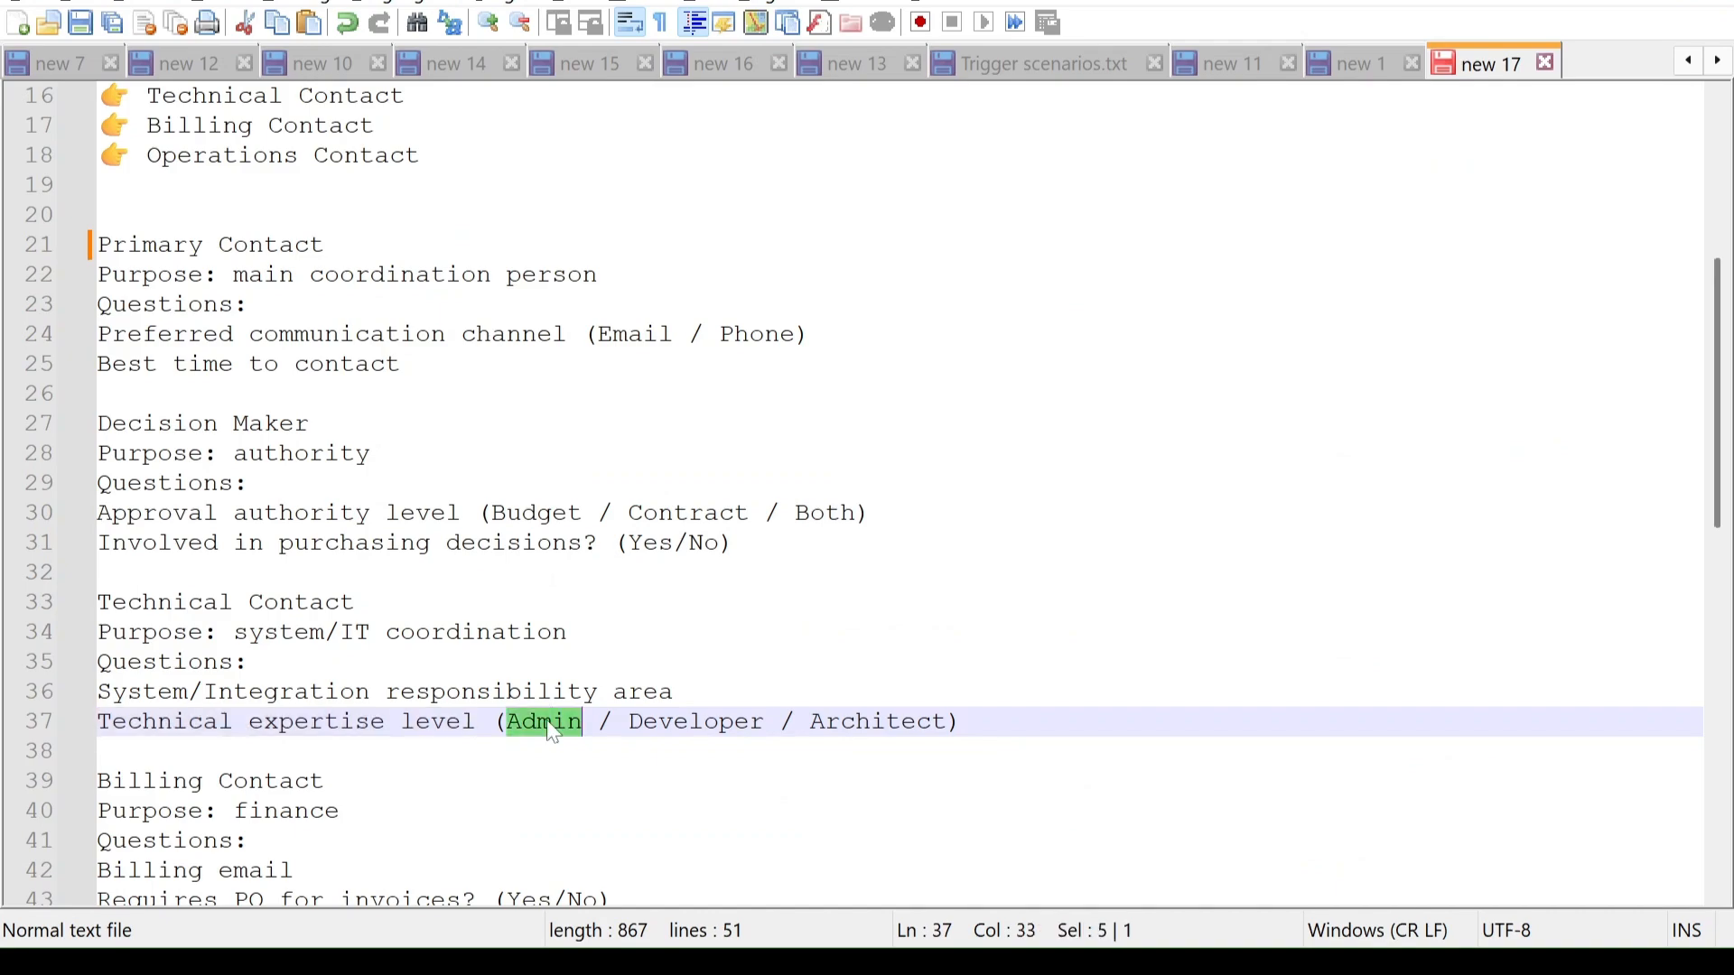
pyautogui.hotkey('alt', 'Tab')
pyautogui.scroll(-3, 1490, 632)
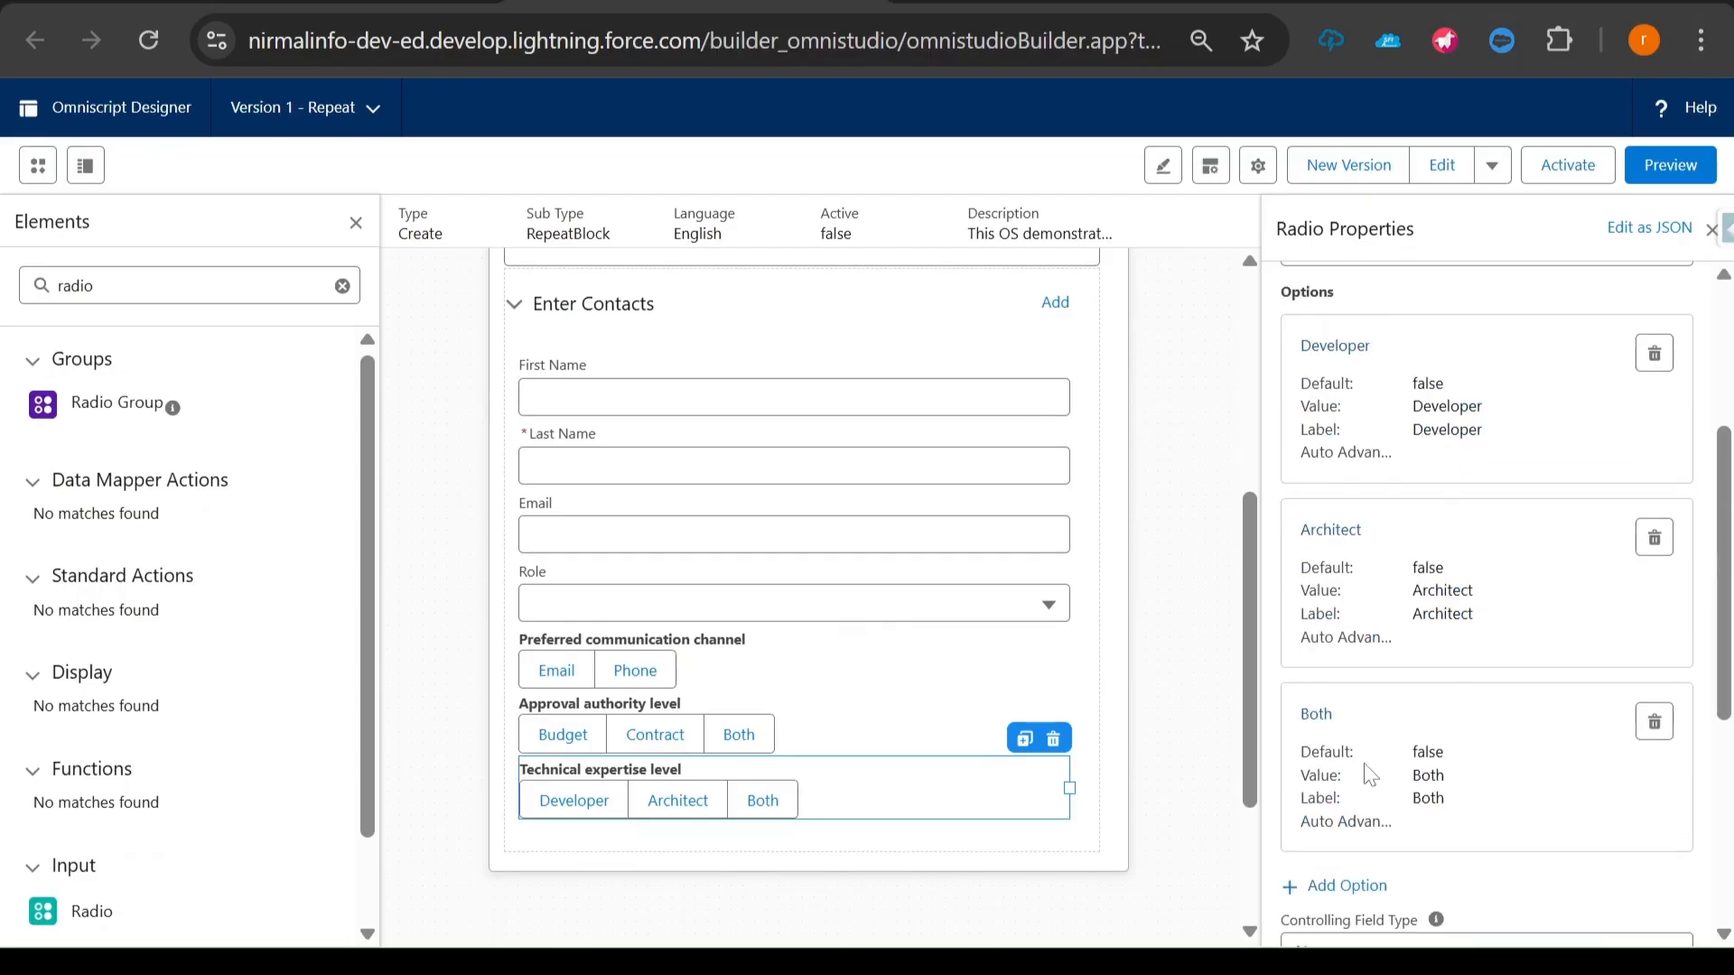
pyautogui.click(1316, 715)
pyautogui.click(543, 489)
pyautogui.doubleClick(543, 489)
pyautogui.hotkey('ctrl', 'v')
pyautogui.press('Tab')
pyautogui.hotkey('ctrl', 'v')
pyautogui.click(1057, 604)
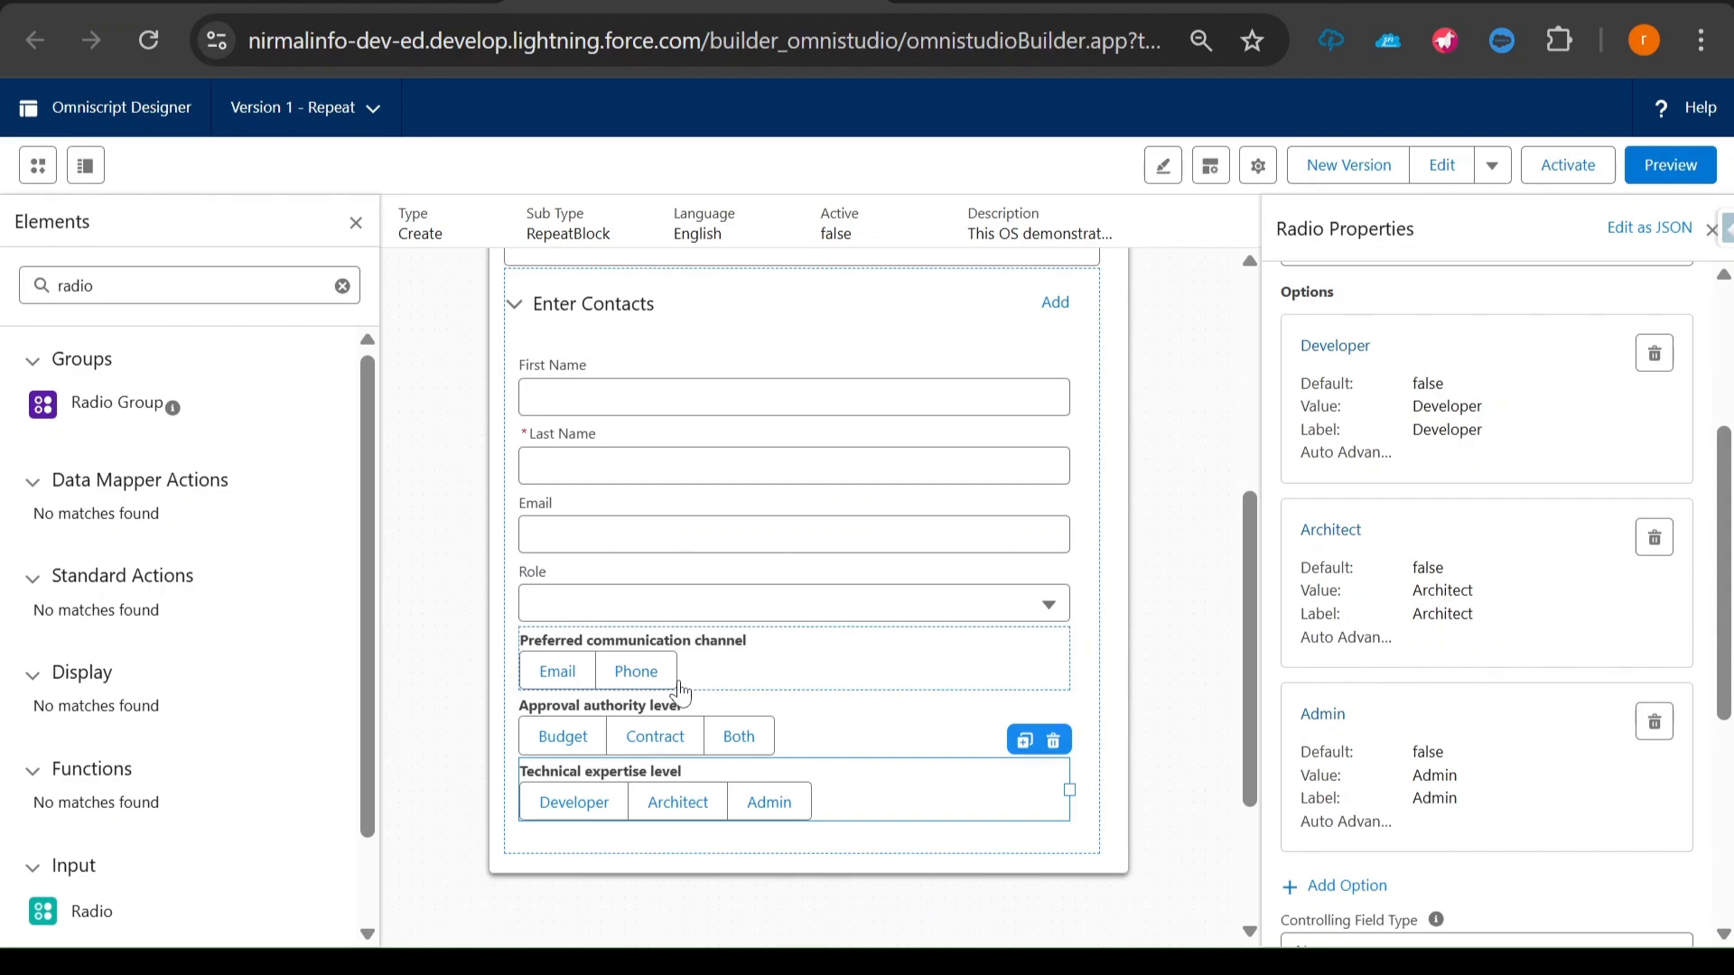
# - Preview the Omniscript, choose Primary Contact as the Role in Enter Contacts, and check which role questions are displayed
pyautogui.click(1670, 168)
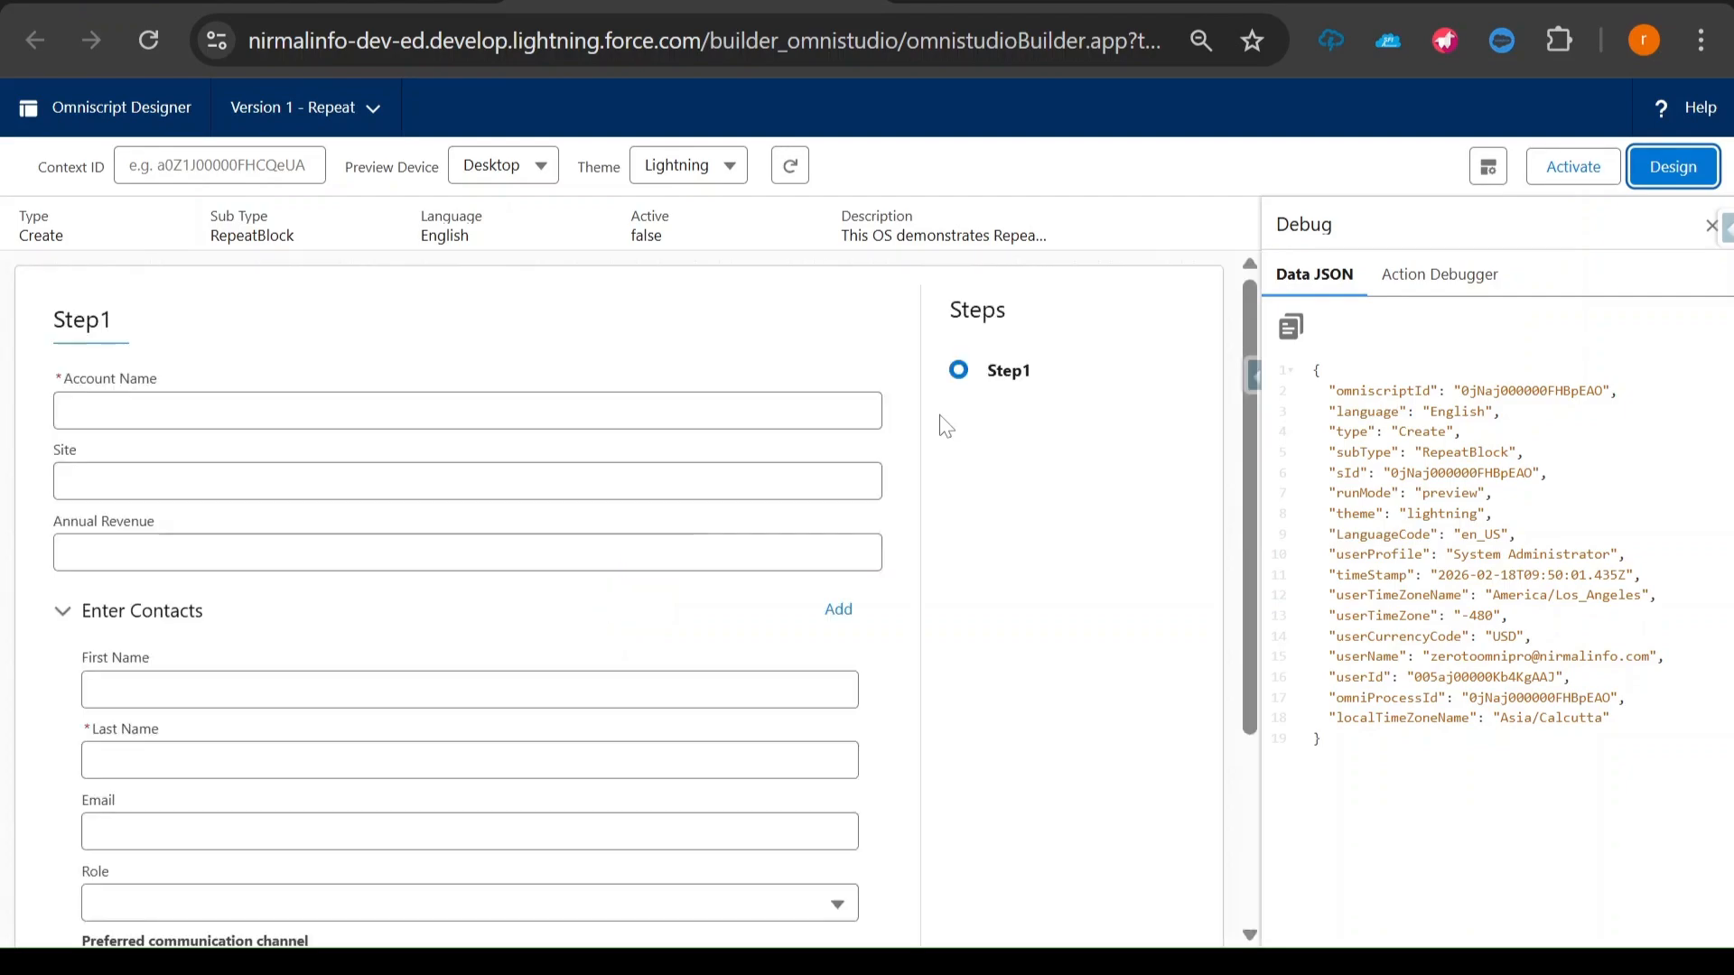
pyautogui.scroll(-3, 518, 755)
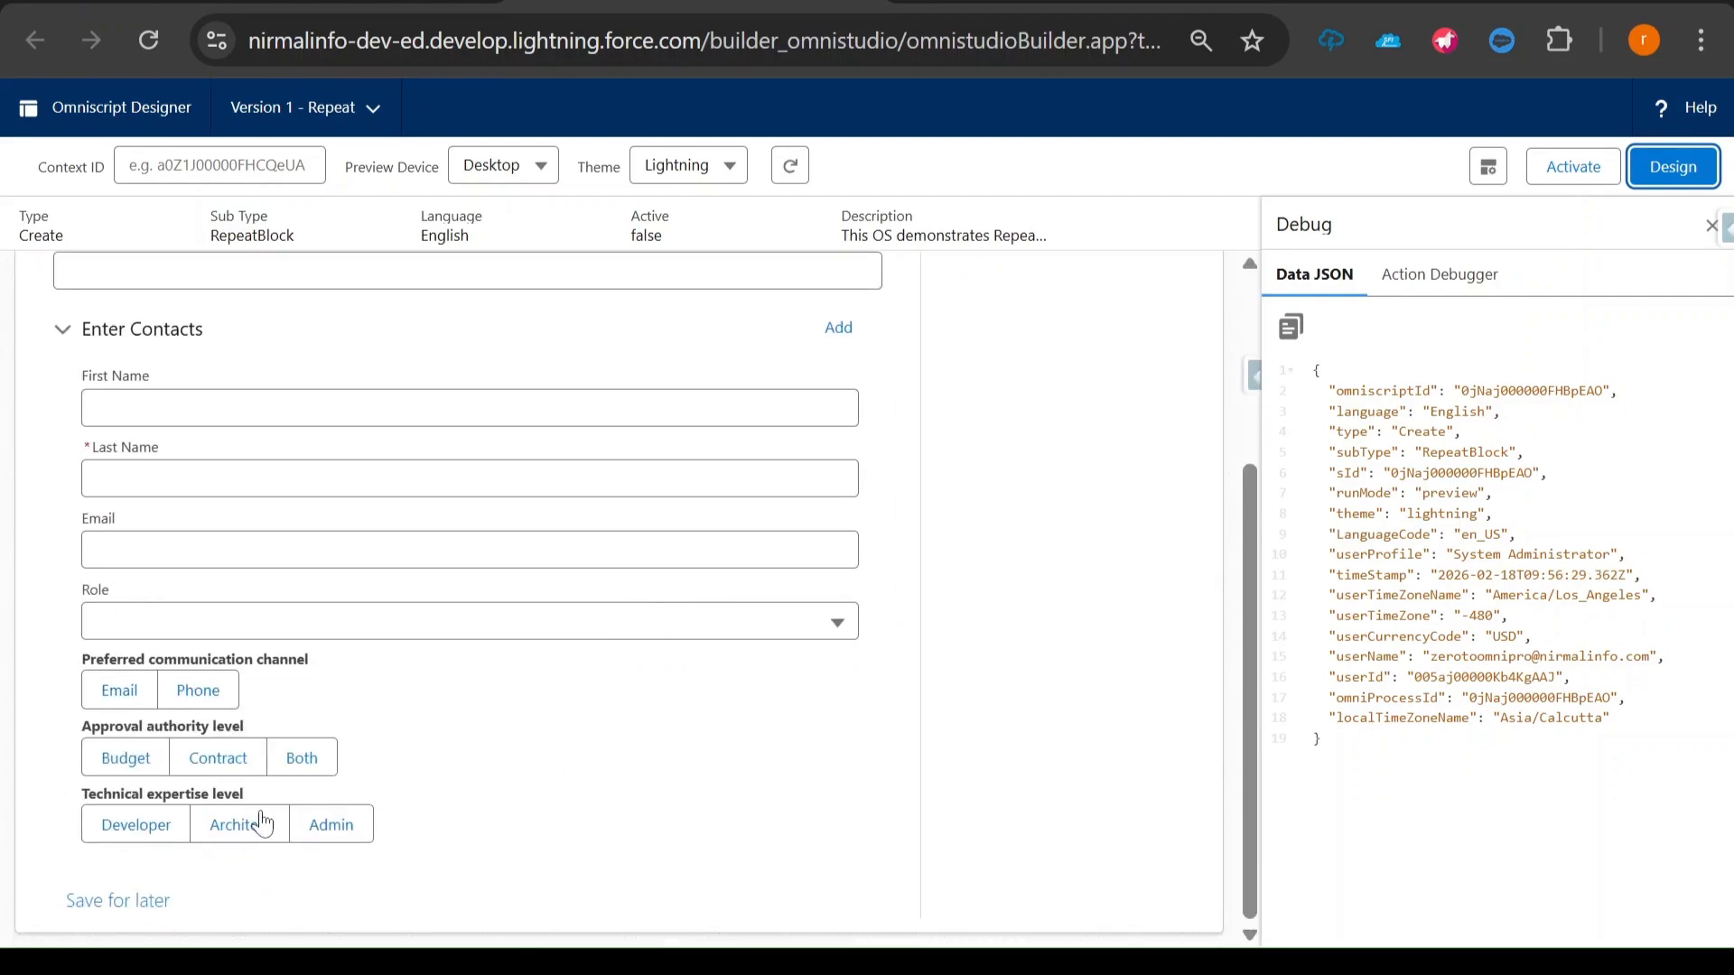
pyautogui.click(474, 632)
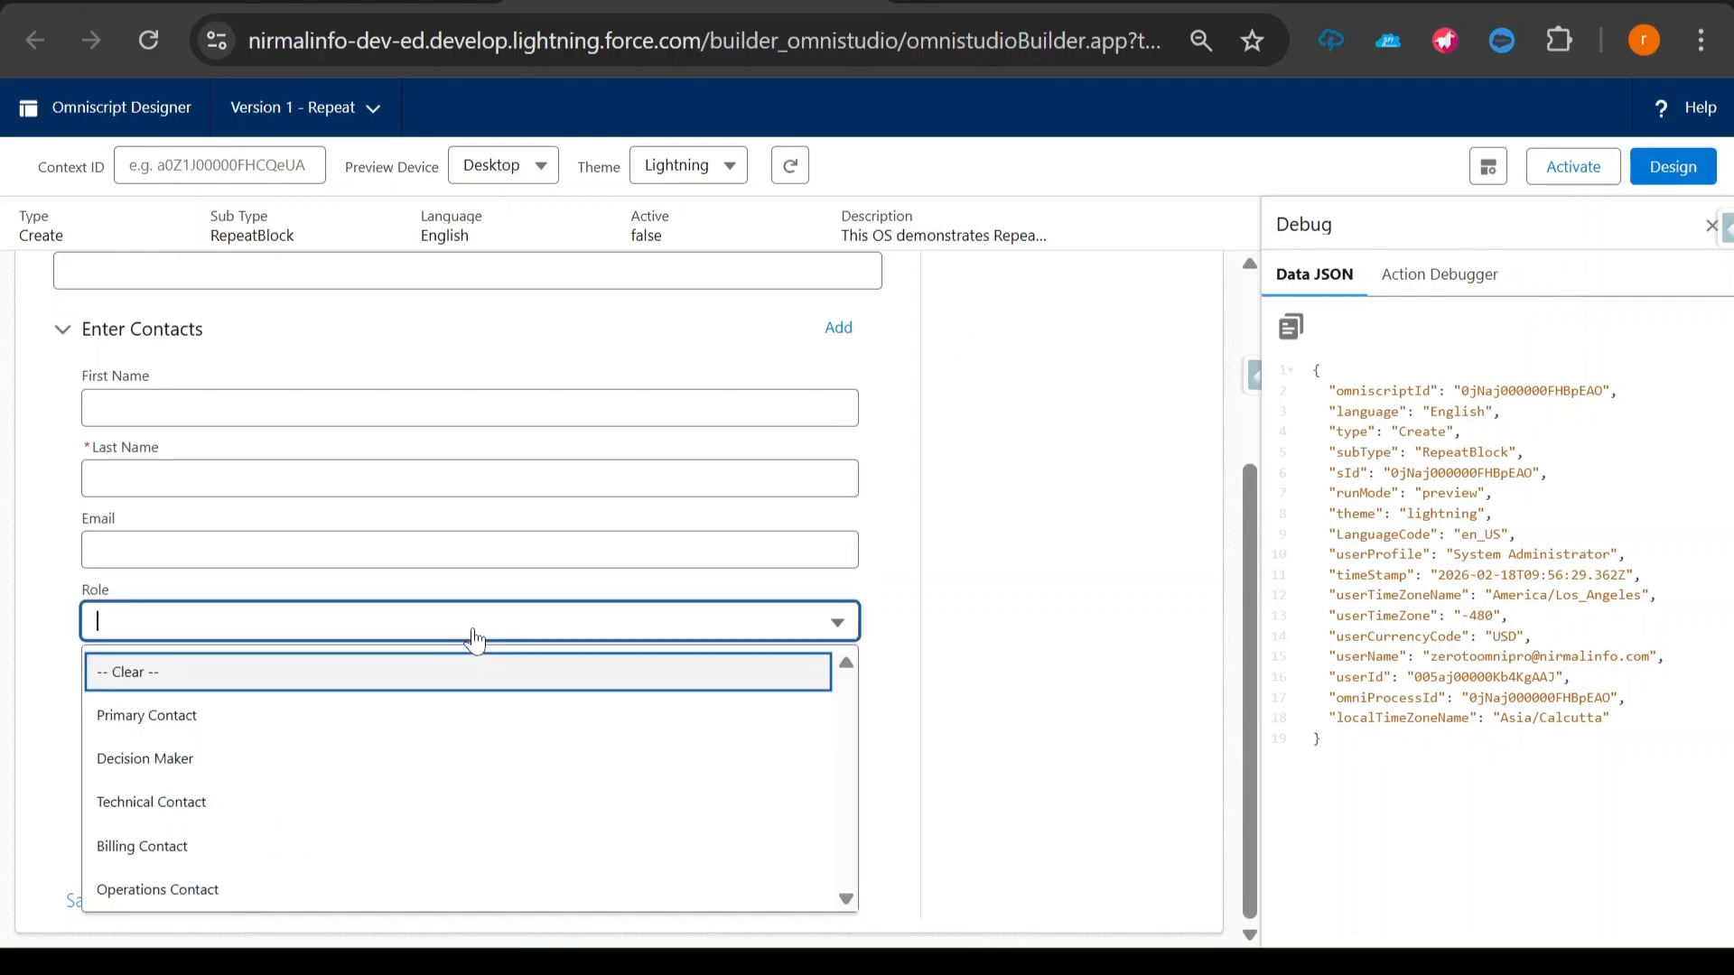
pyautogui.click(357, 735)
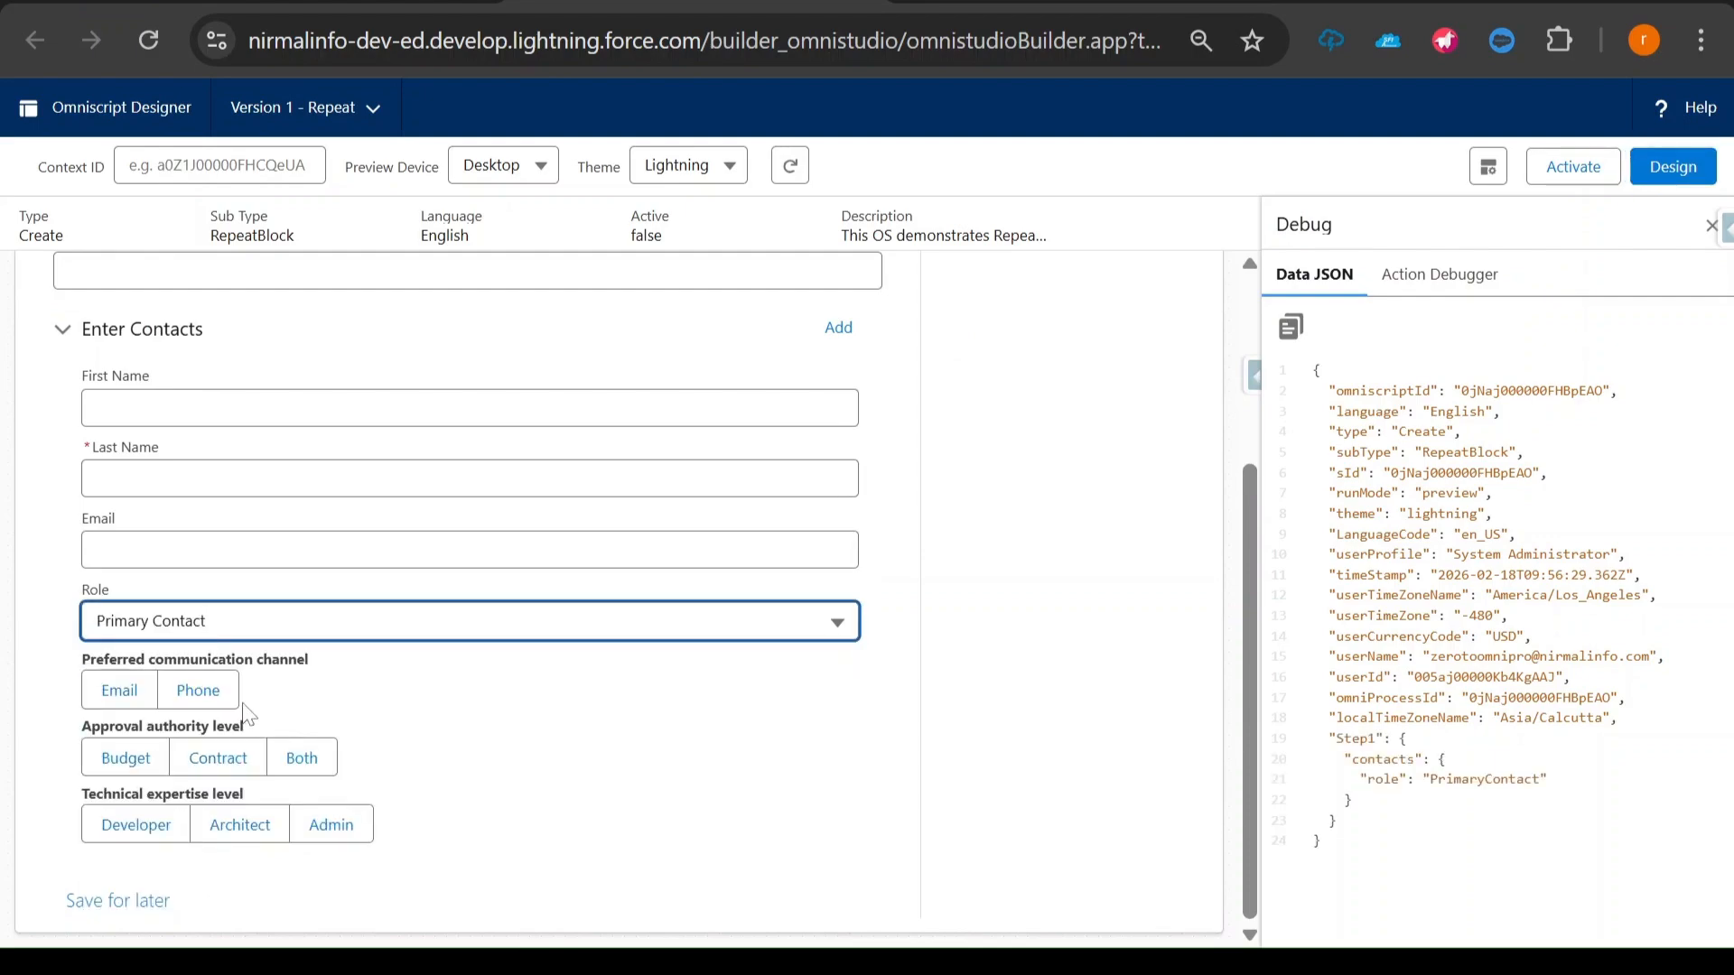
pyautogui.moveTo(83, 663); pyautogui.dragTo(289, 662)
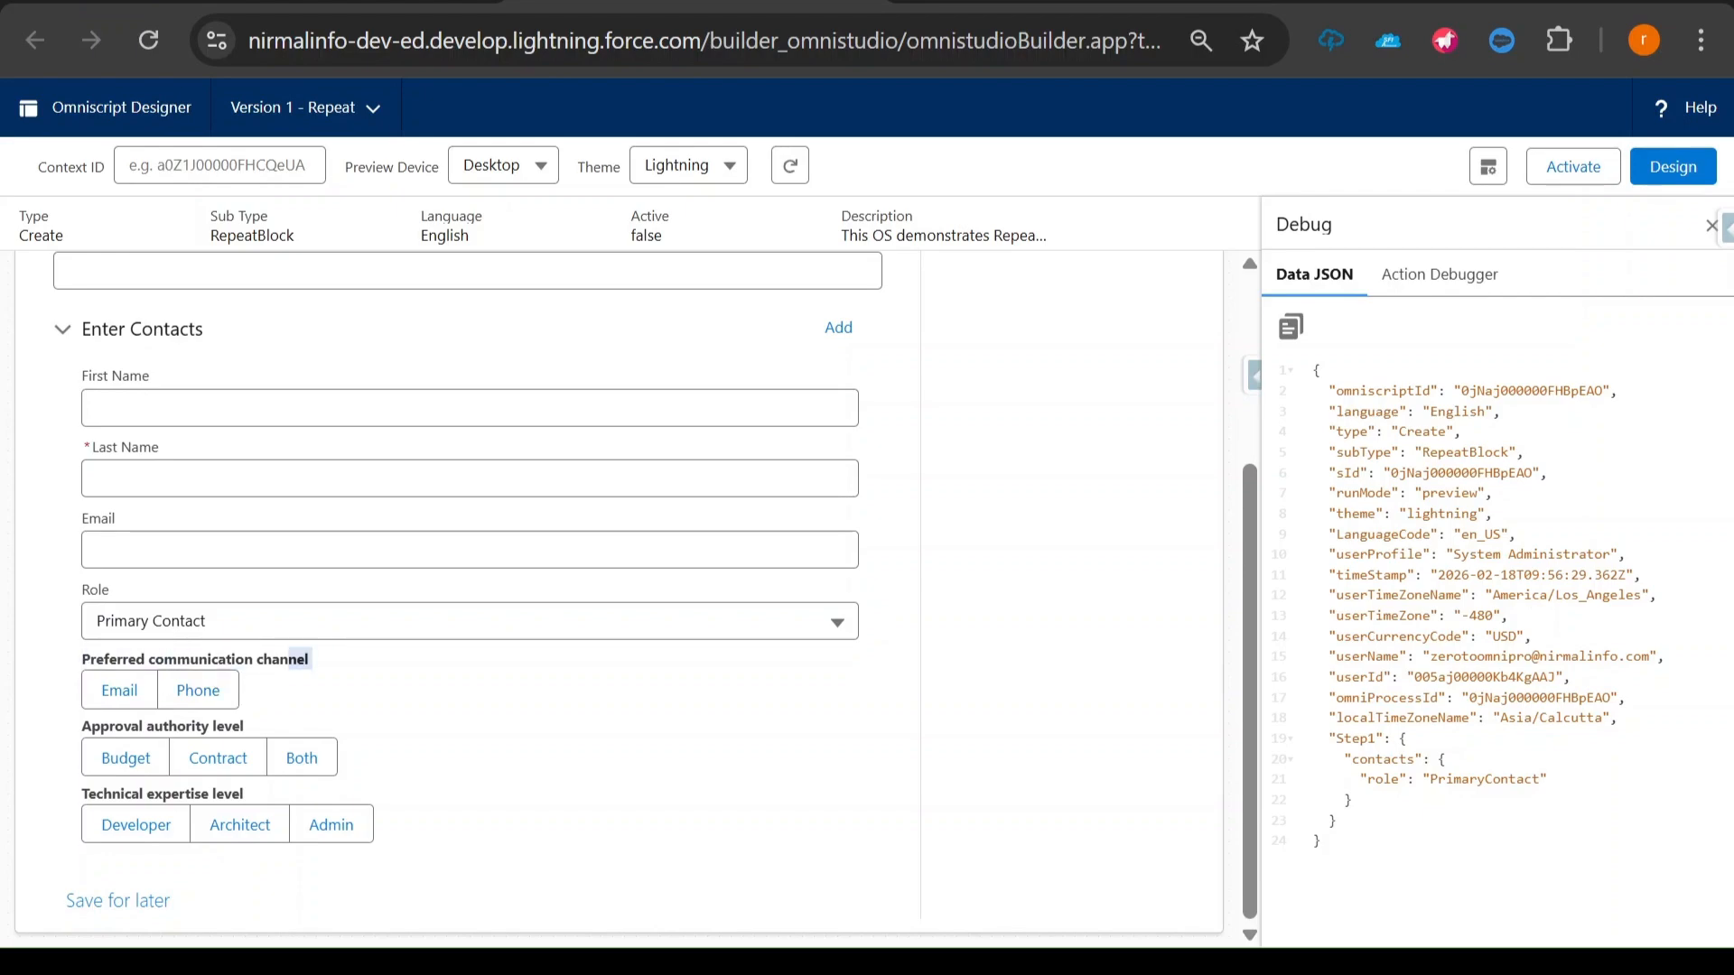
# - Choose Technical Contact as the Role in the preview and check which role questions are displayed
pyautogui.click(374, 637)
pyautogui.click(280, 801)
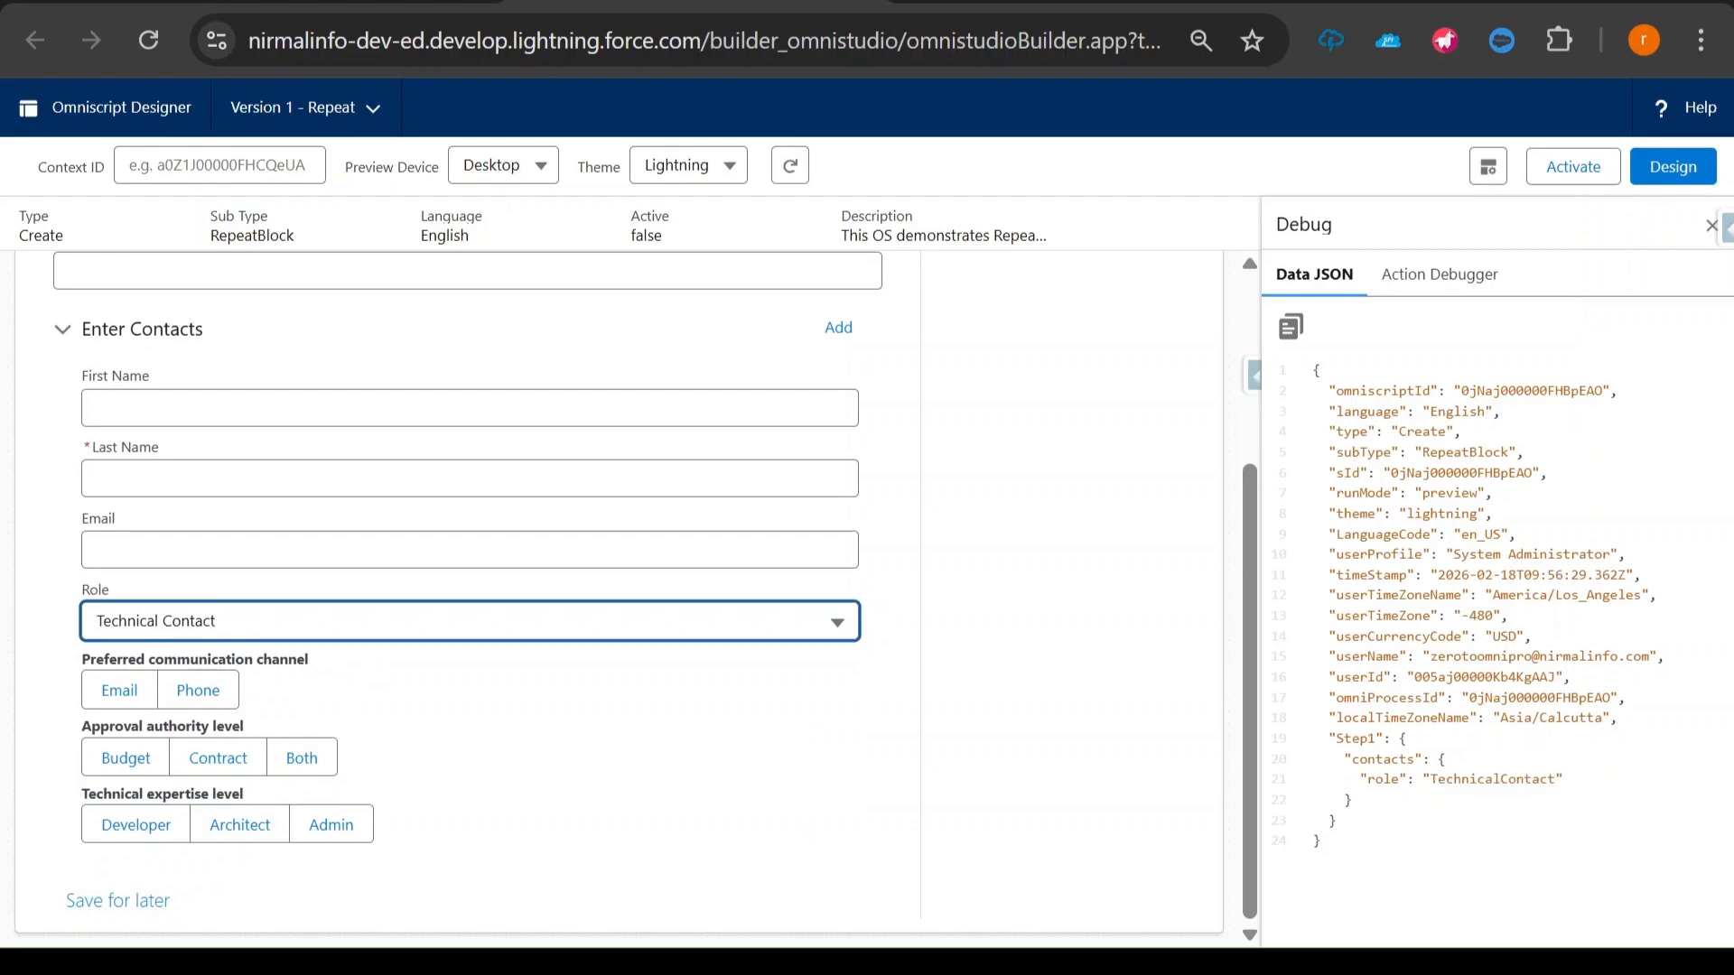
pyautogui.click(81, 796)
pyautogui.moveTo(259, 801); pyautogui.dragTo(80, 796)
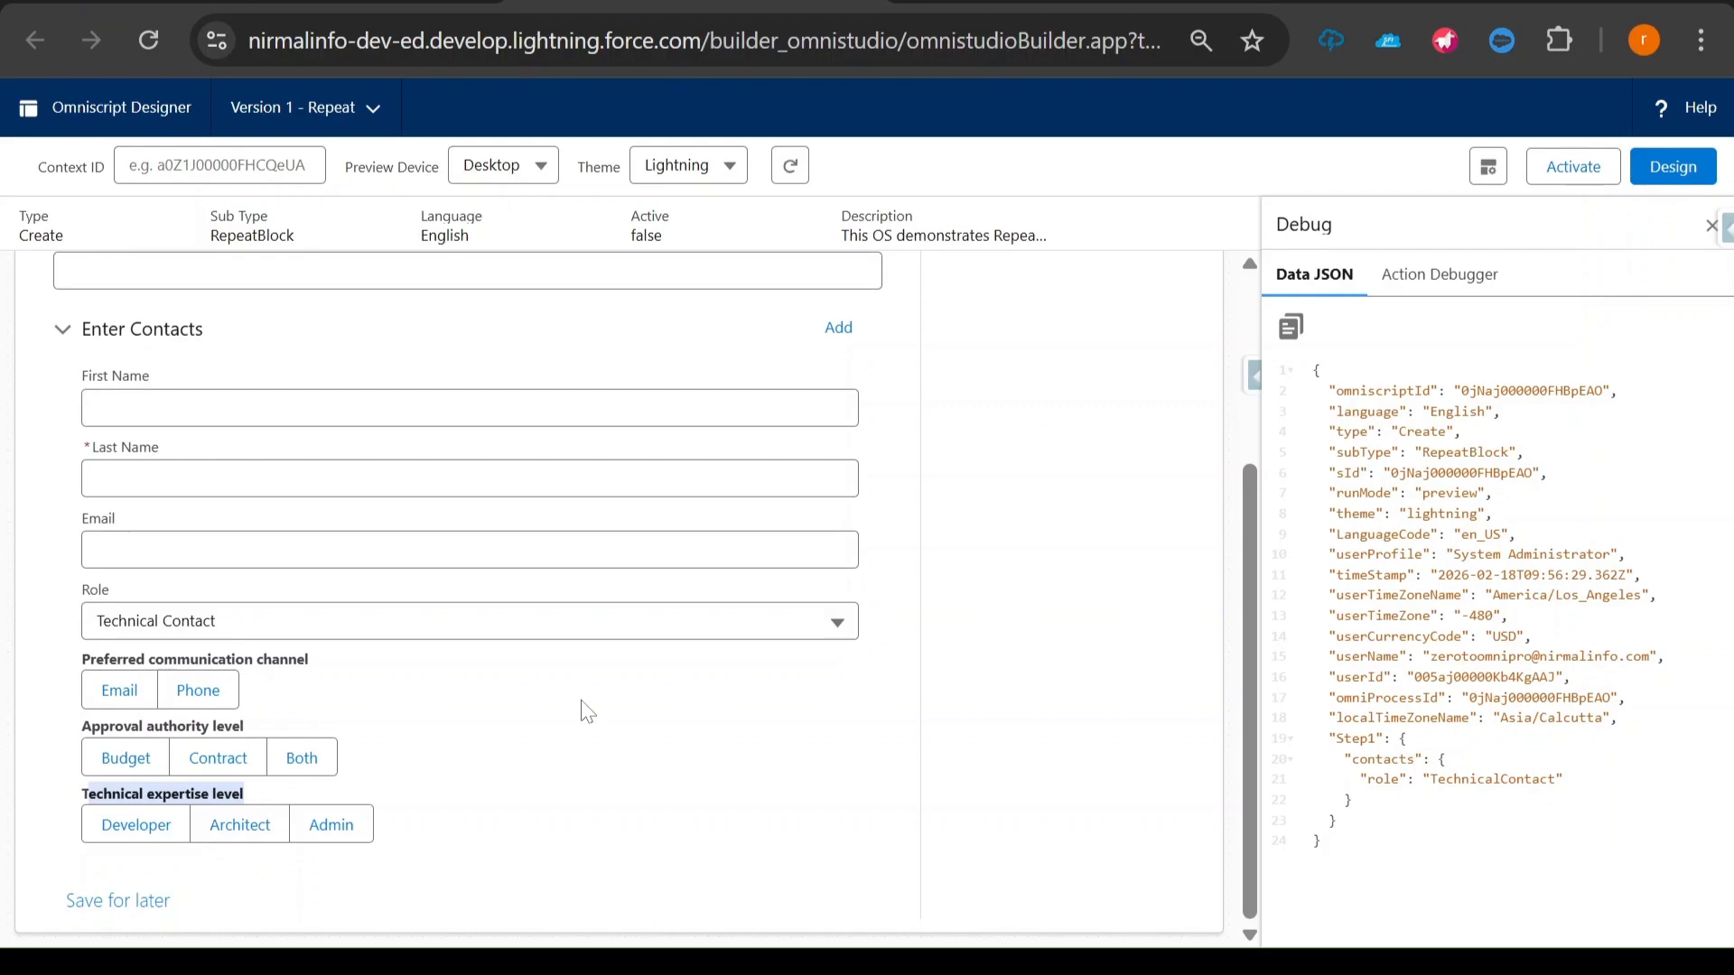
# - Return to the design view, expand Step1, and copy the name of the Role element in Enter Contacts
pyautogui.click(1676, 167)
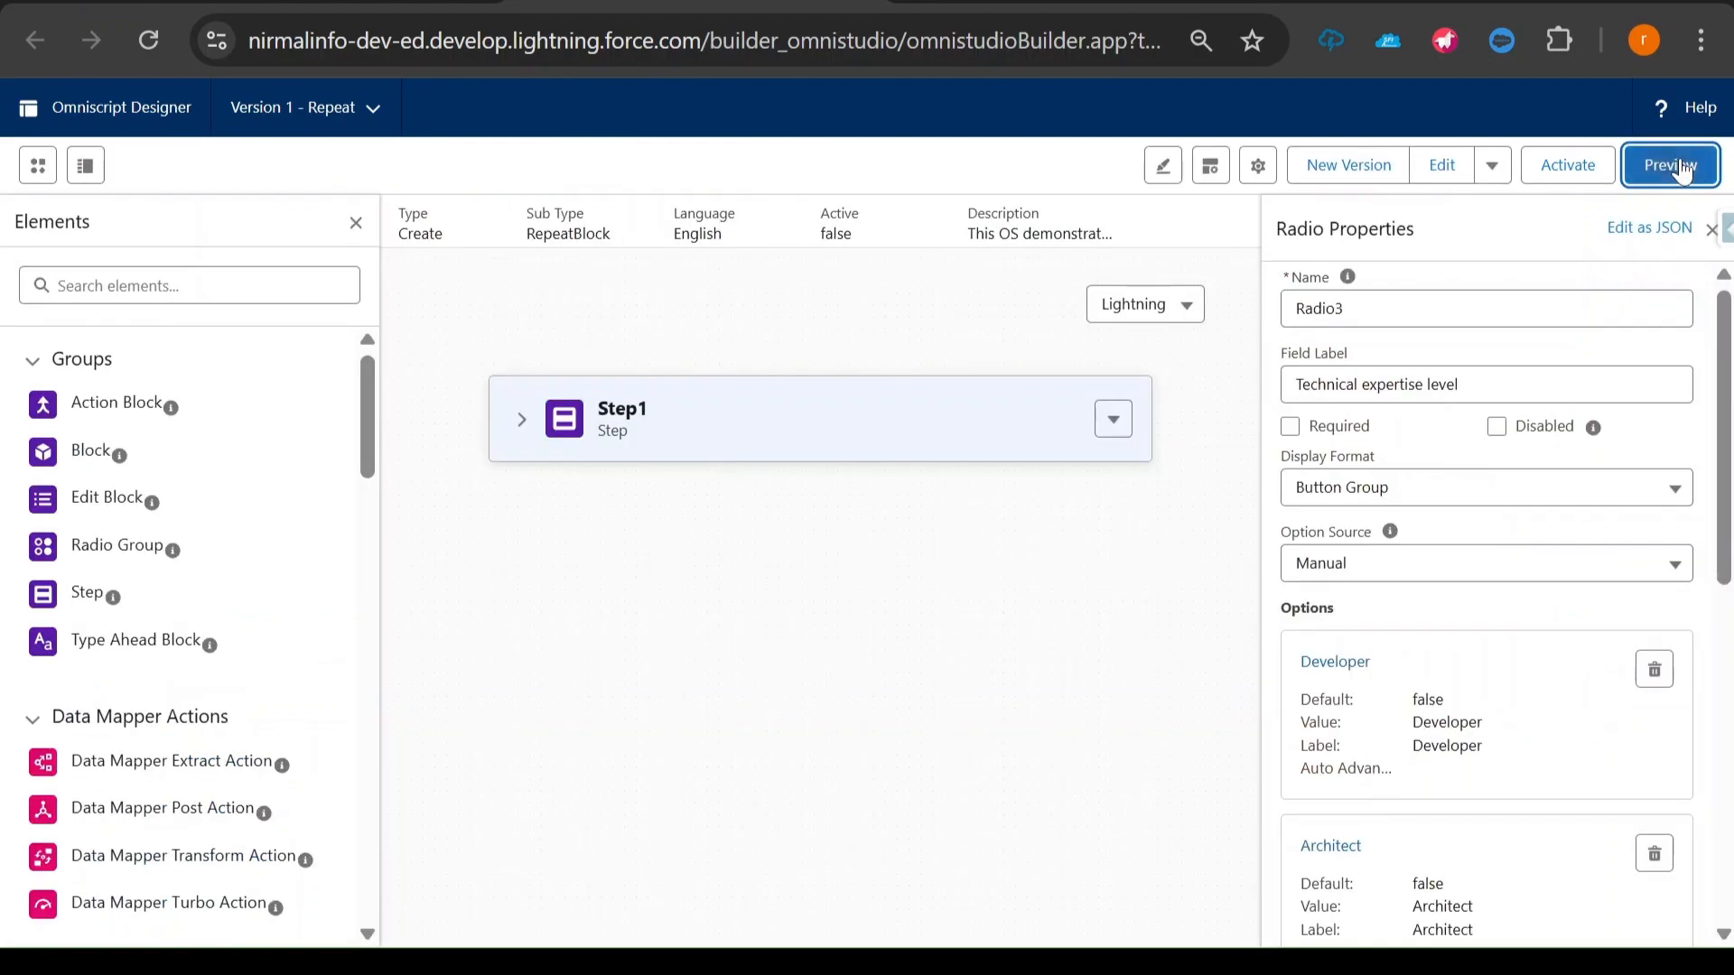
pyautogui.click(519, 418)
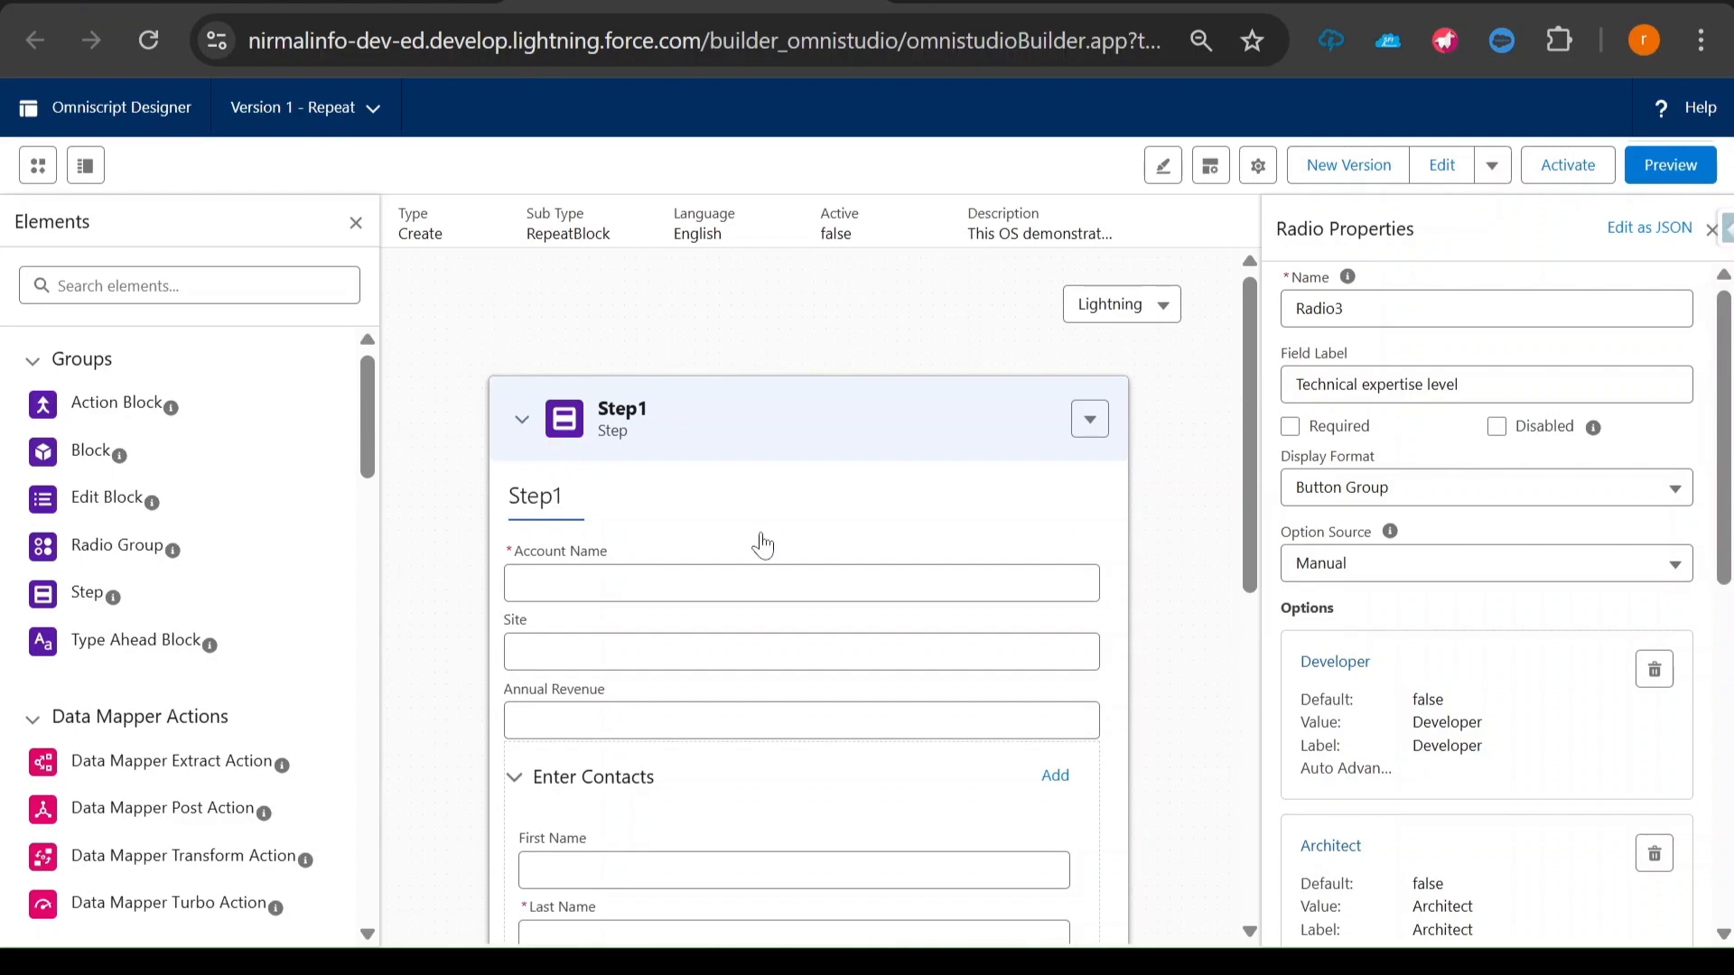
pyautogui.scroll(-3, 762, 542)
pyautogui.scroll(-3, 795, 543)
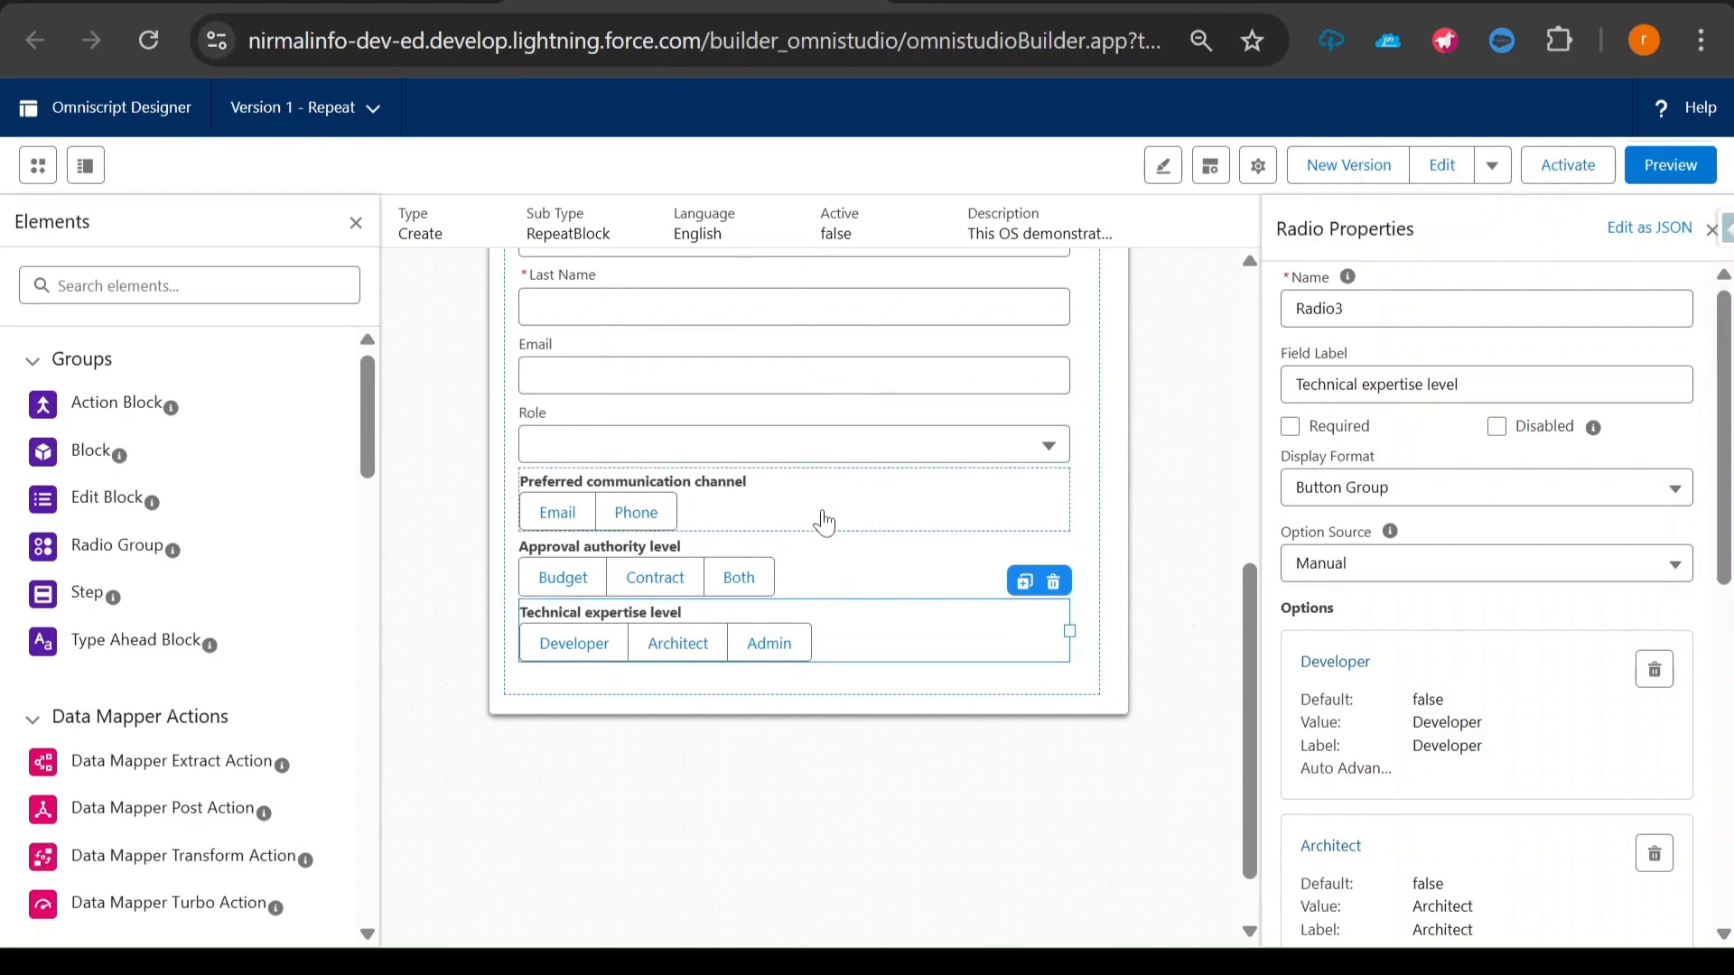
pyautogui.click(818, 504)
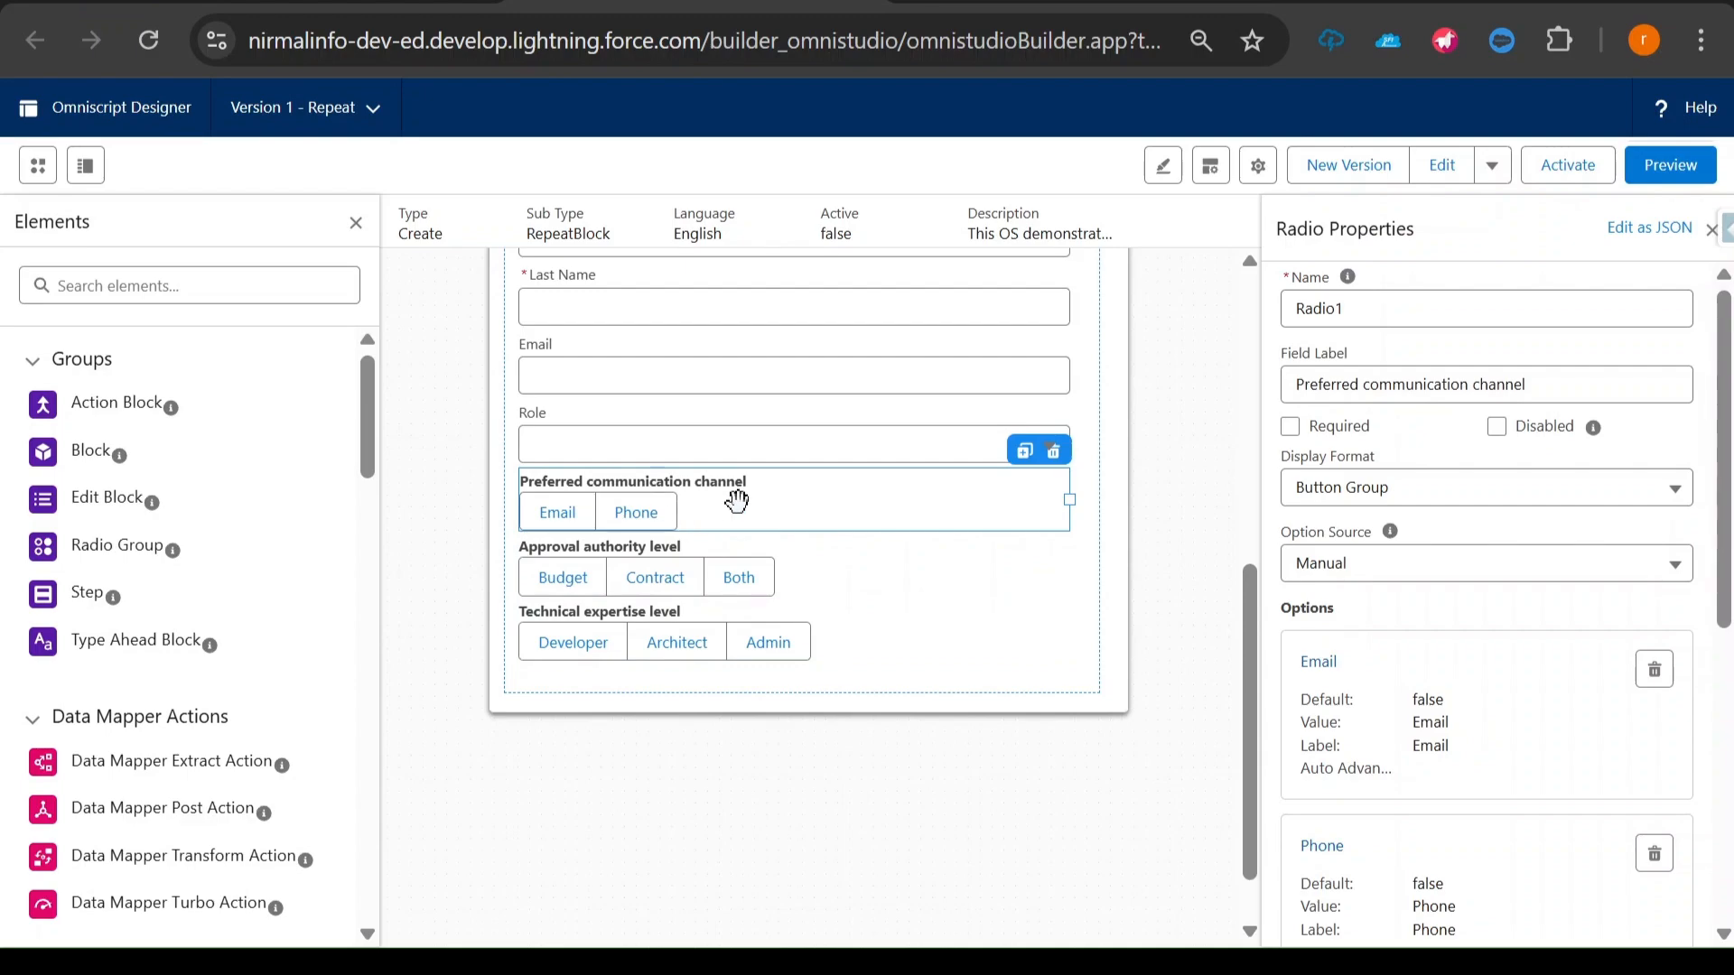
pyautogui.scroll(2, 737, 502)
pyautogui.click(681, 600)
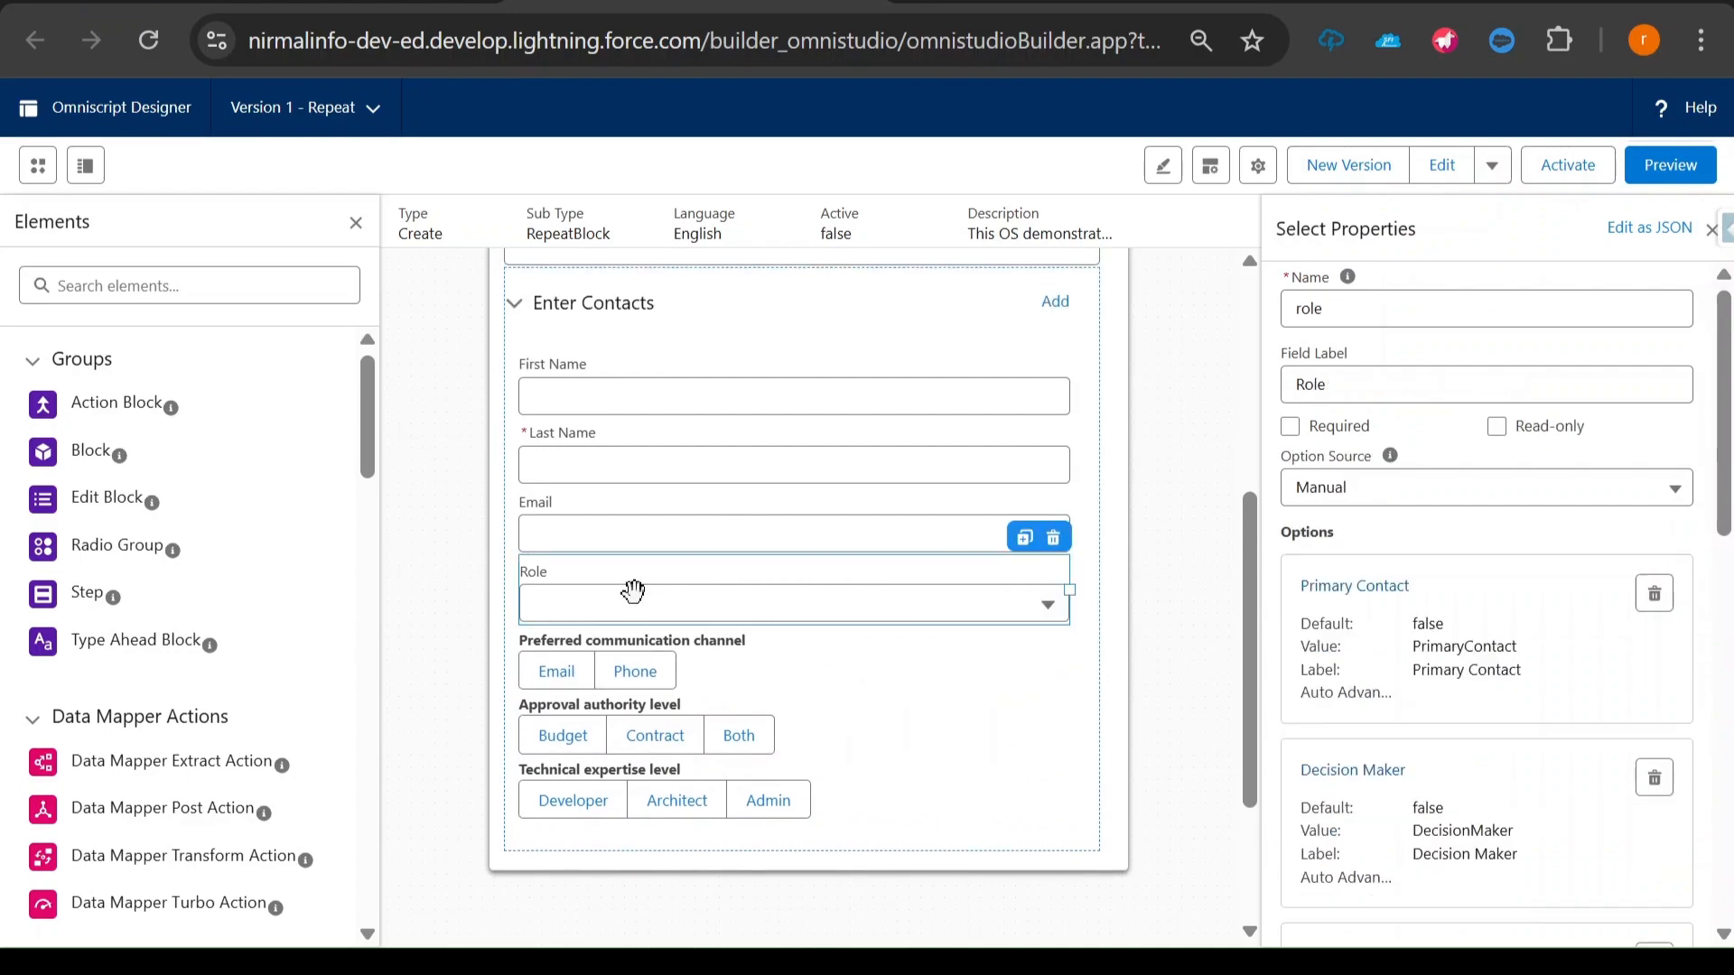
pyautogui.doubleClick(1319, 309)
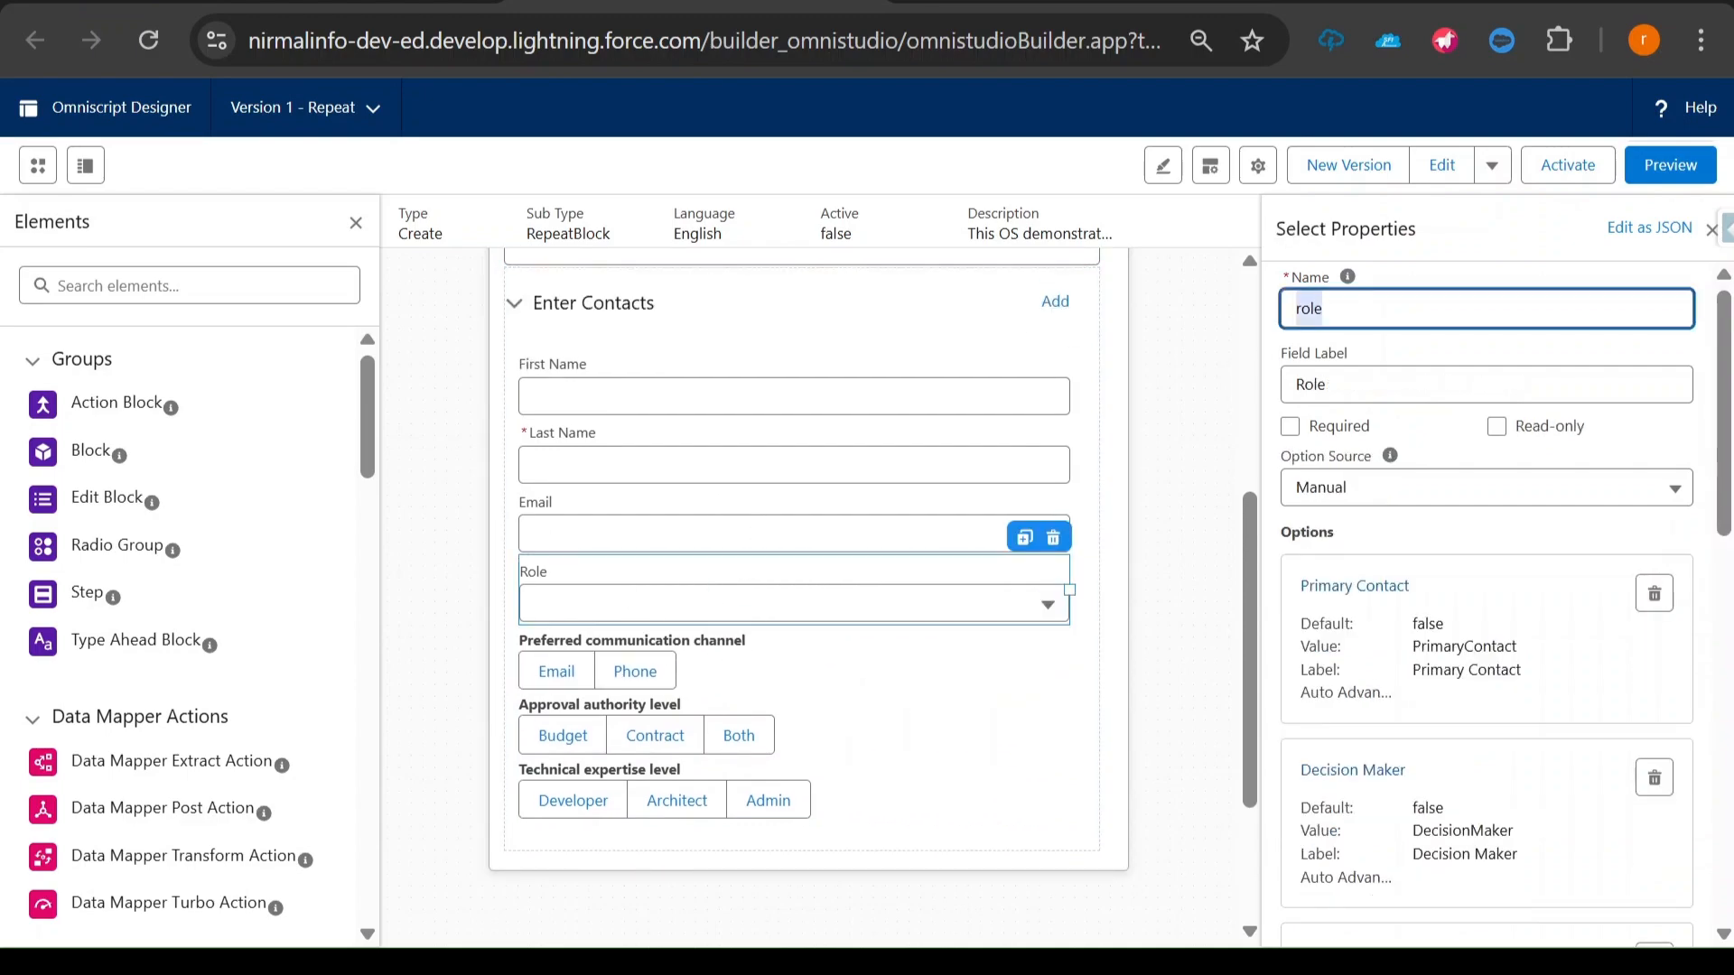
# - Compose the path contacts:role in the browser's find box from the Enter Contacts block and Role element names, and copy it
pyautogui.scroll(3, 1222, 496)
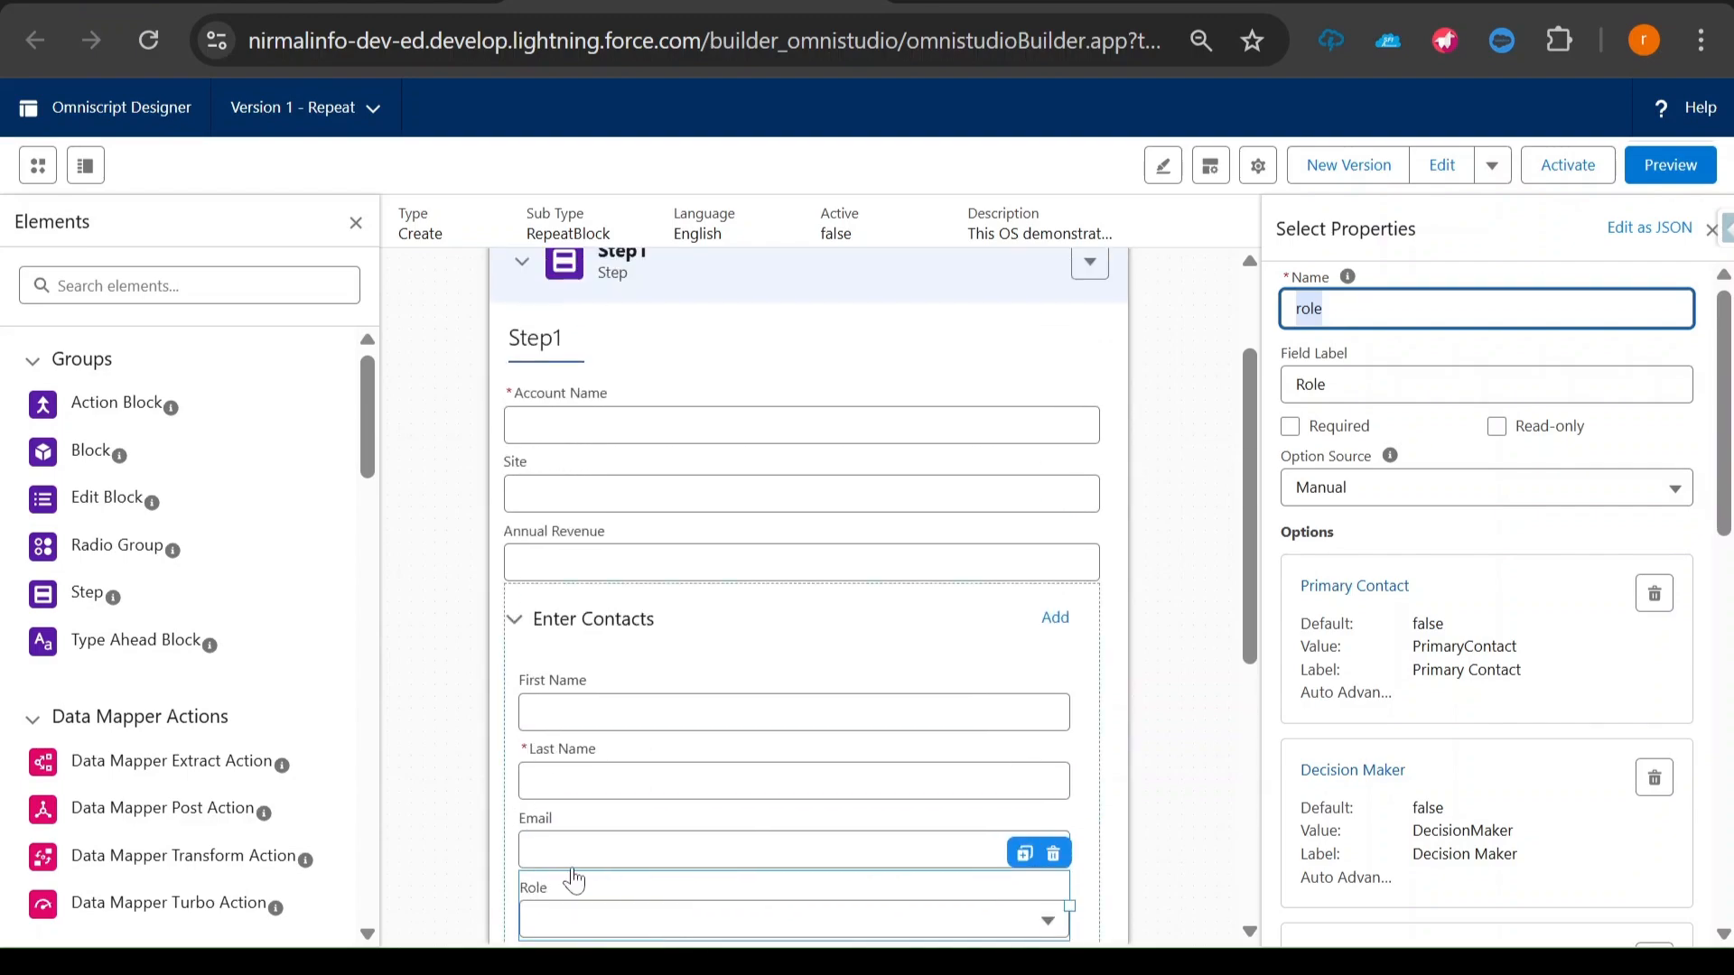
pyautogui.click(704, 615)
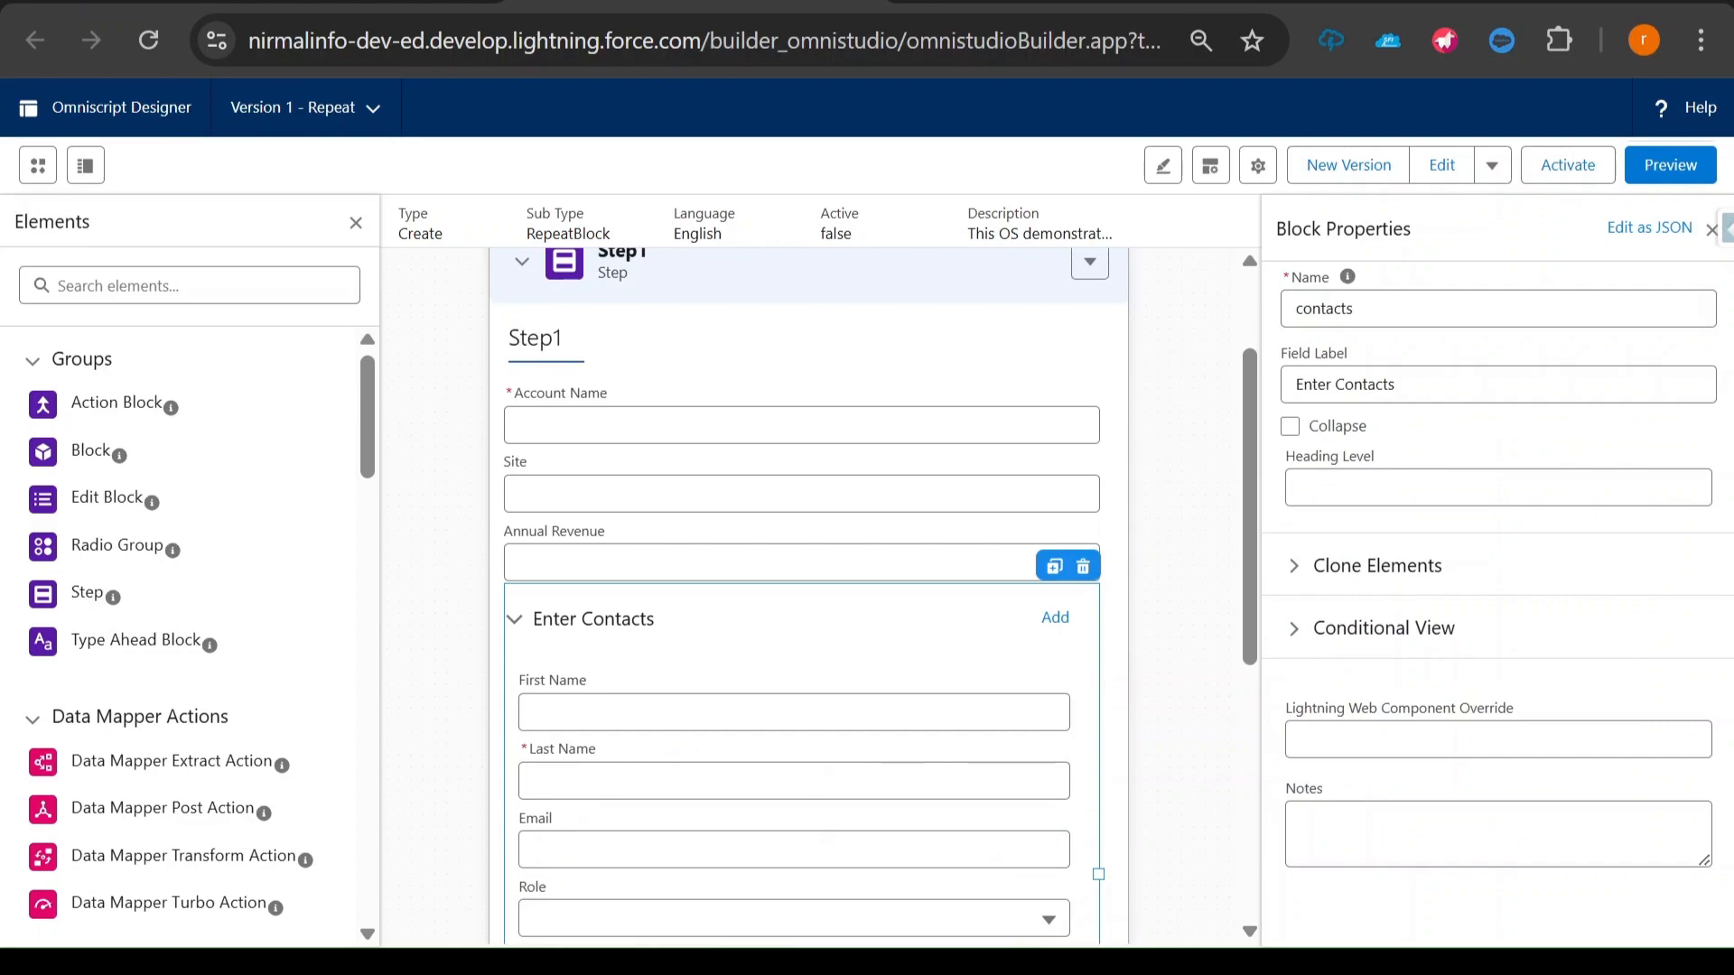
pyautogui.hotkey('ctrl', 'f')
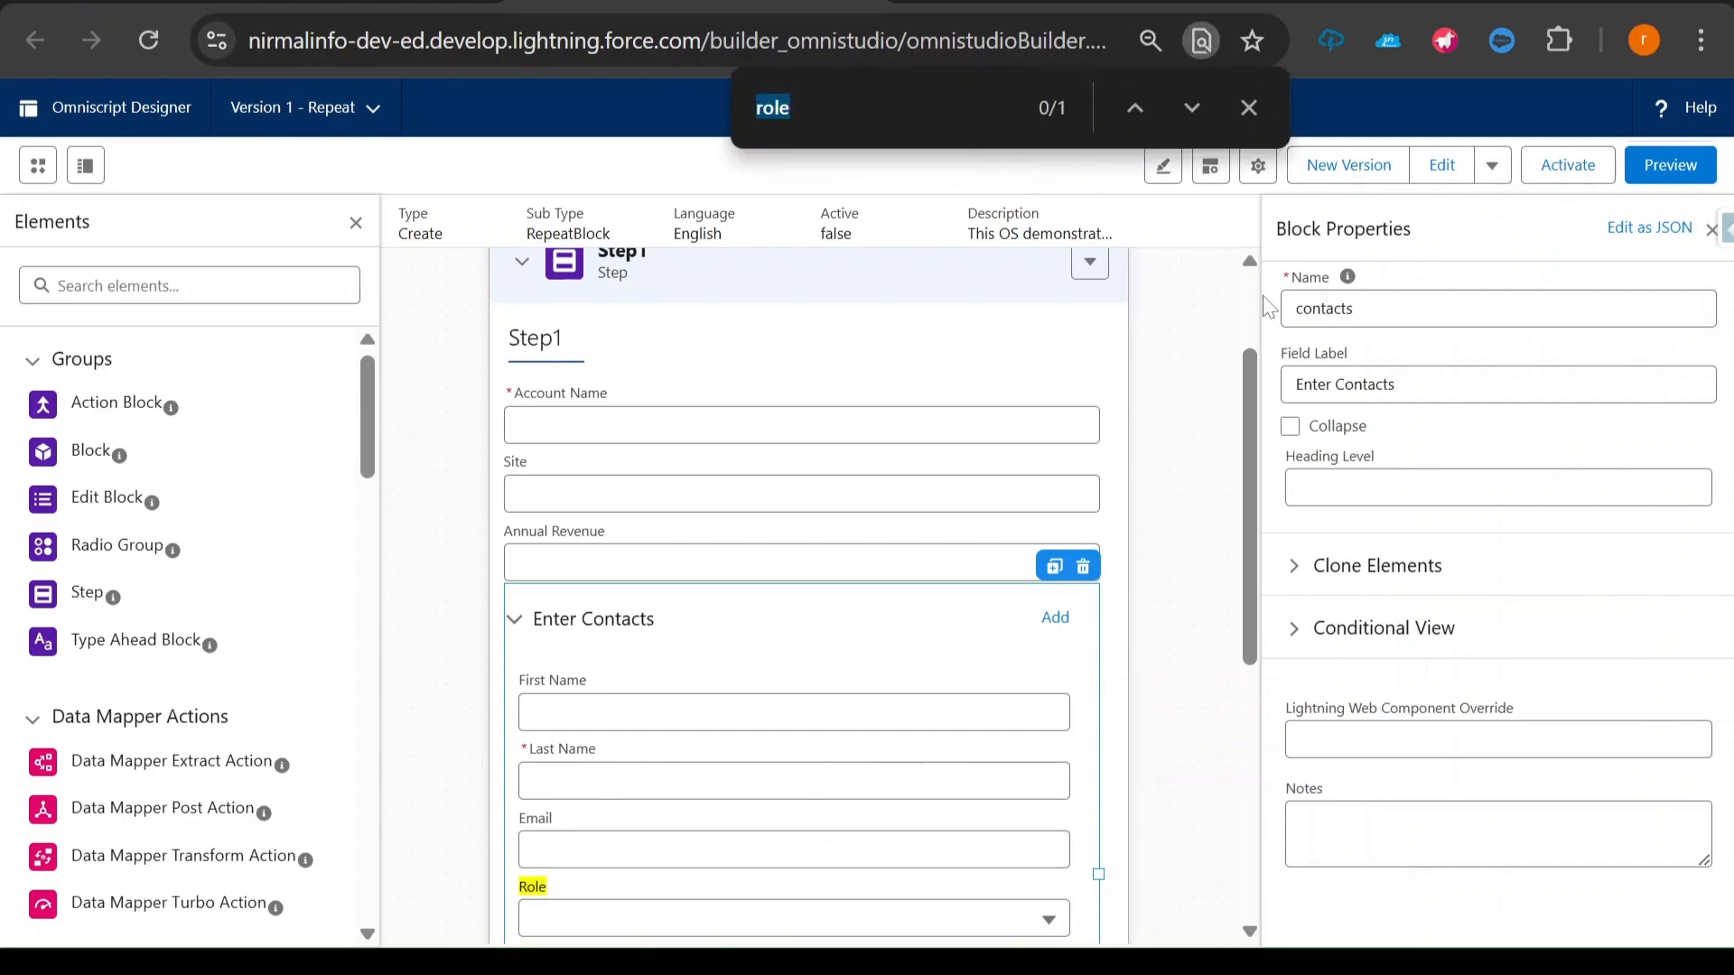
pyautogui.moveTo(1358, 309); pyautogui.dragTo(1252, 304)
pyautogui.hotkey('ctrl', 'c')
pyautogui.write('role')
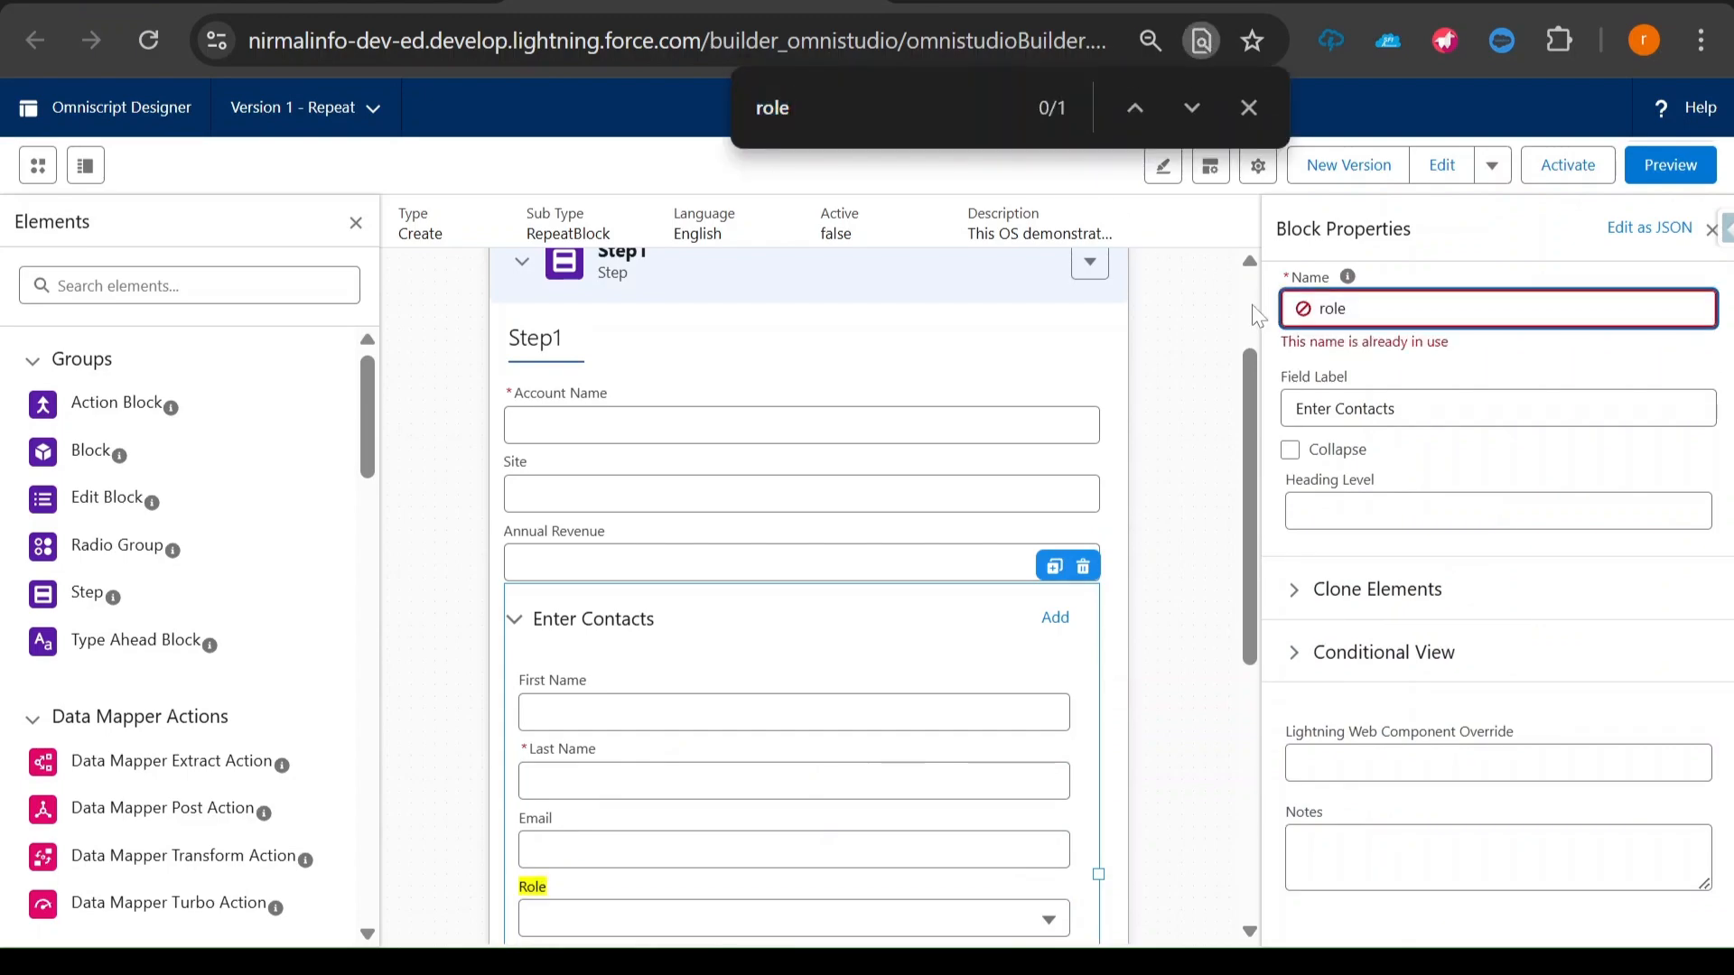
pyautogui.hotkey('ctrl', 'z')
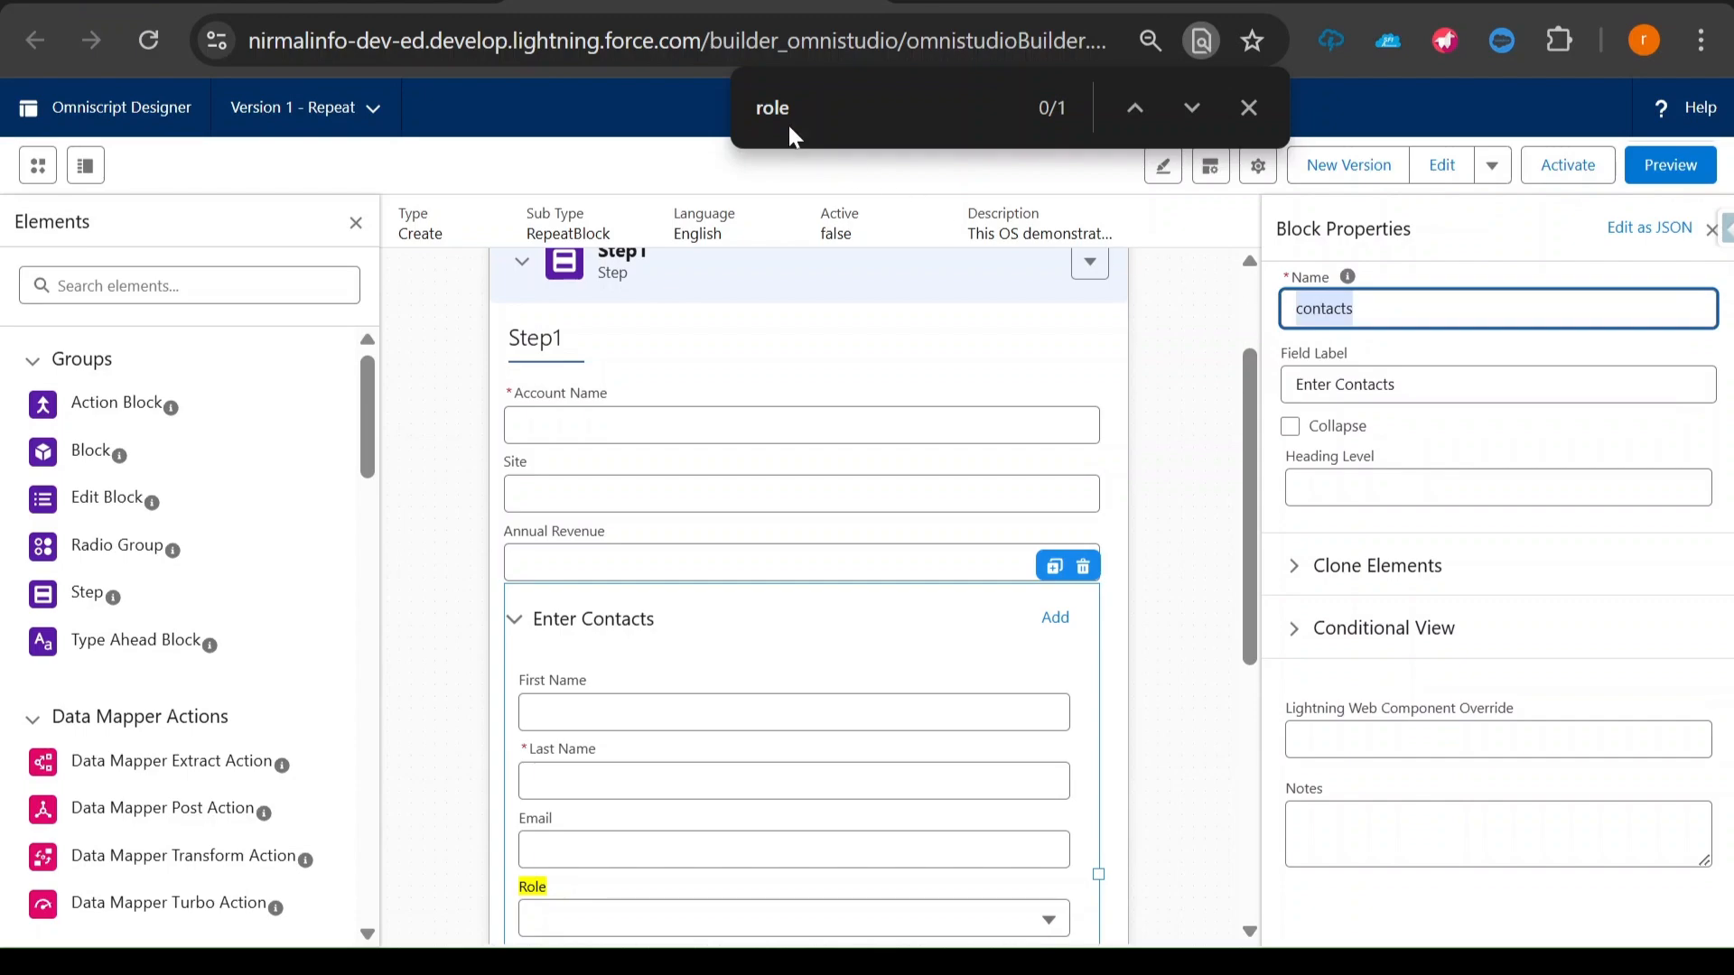
pyautogui.click(758, 111)
pyautogui.hotkey('ctrl', 'v')
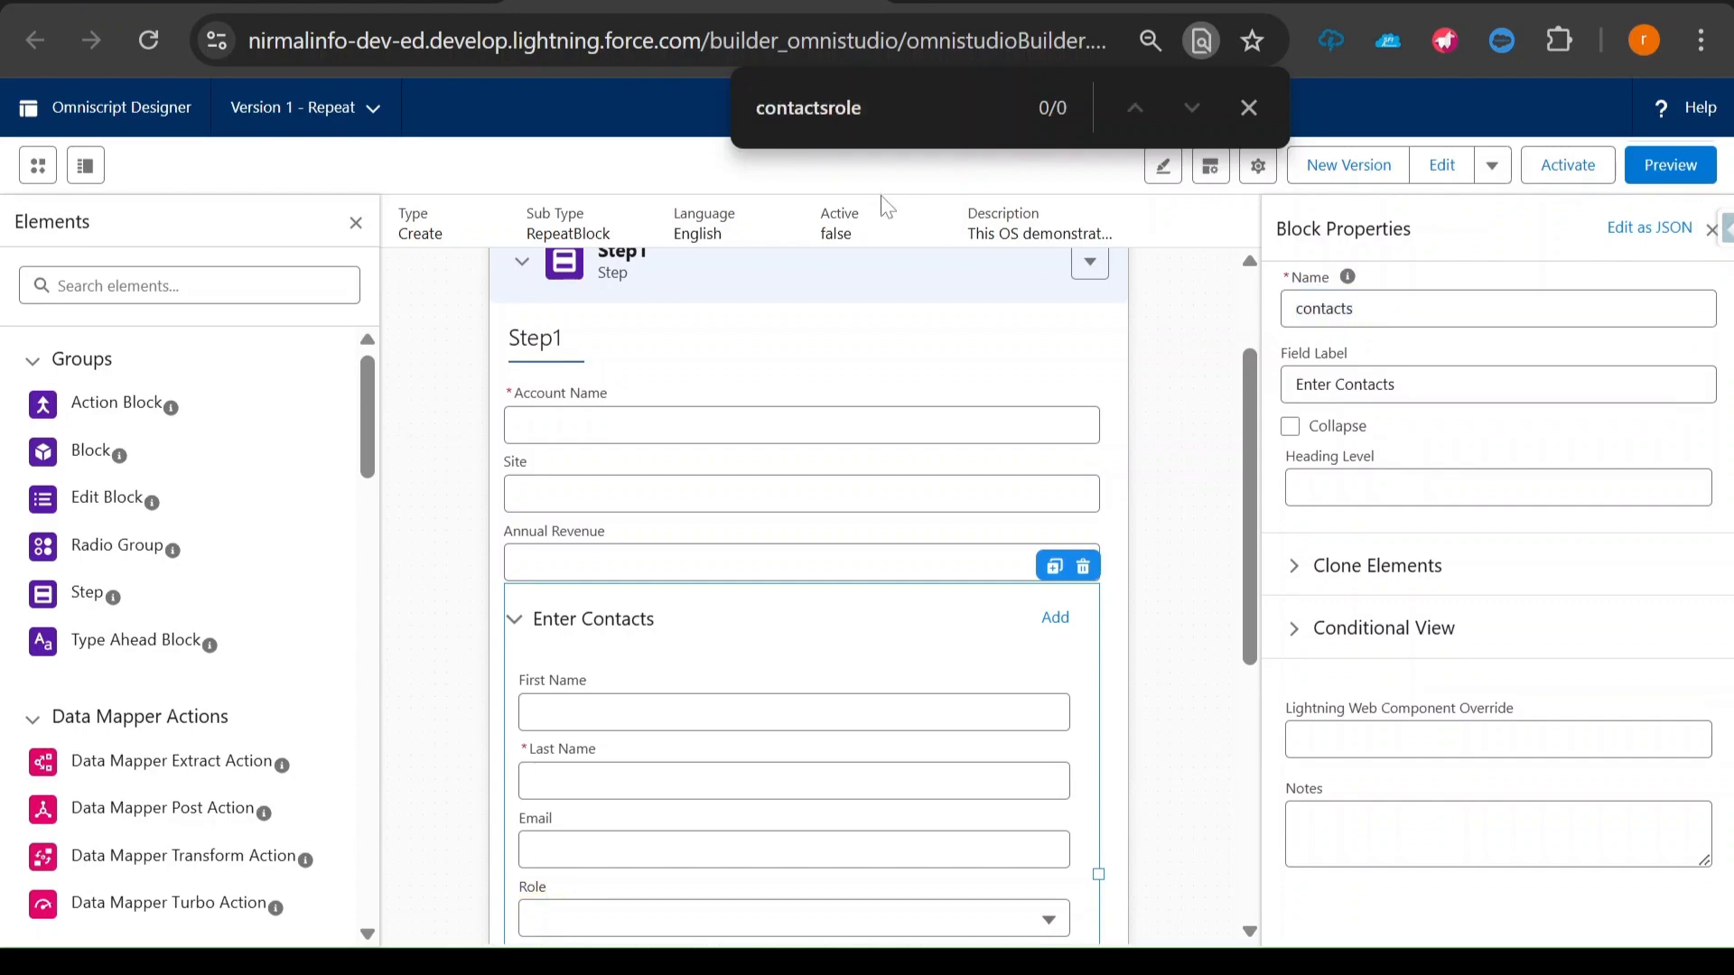
pyautogui.write(':')
pyautogui.hotkey('ctrl', 'a')
pyautogui.hotkey('ctrl', 'c')
# - Start a show condition for the Preferred communication channel radio with contacts:role as its field
pyautogui.scroll(-4, 840, 470)
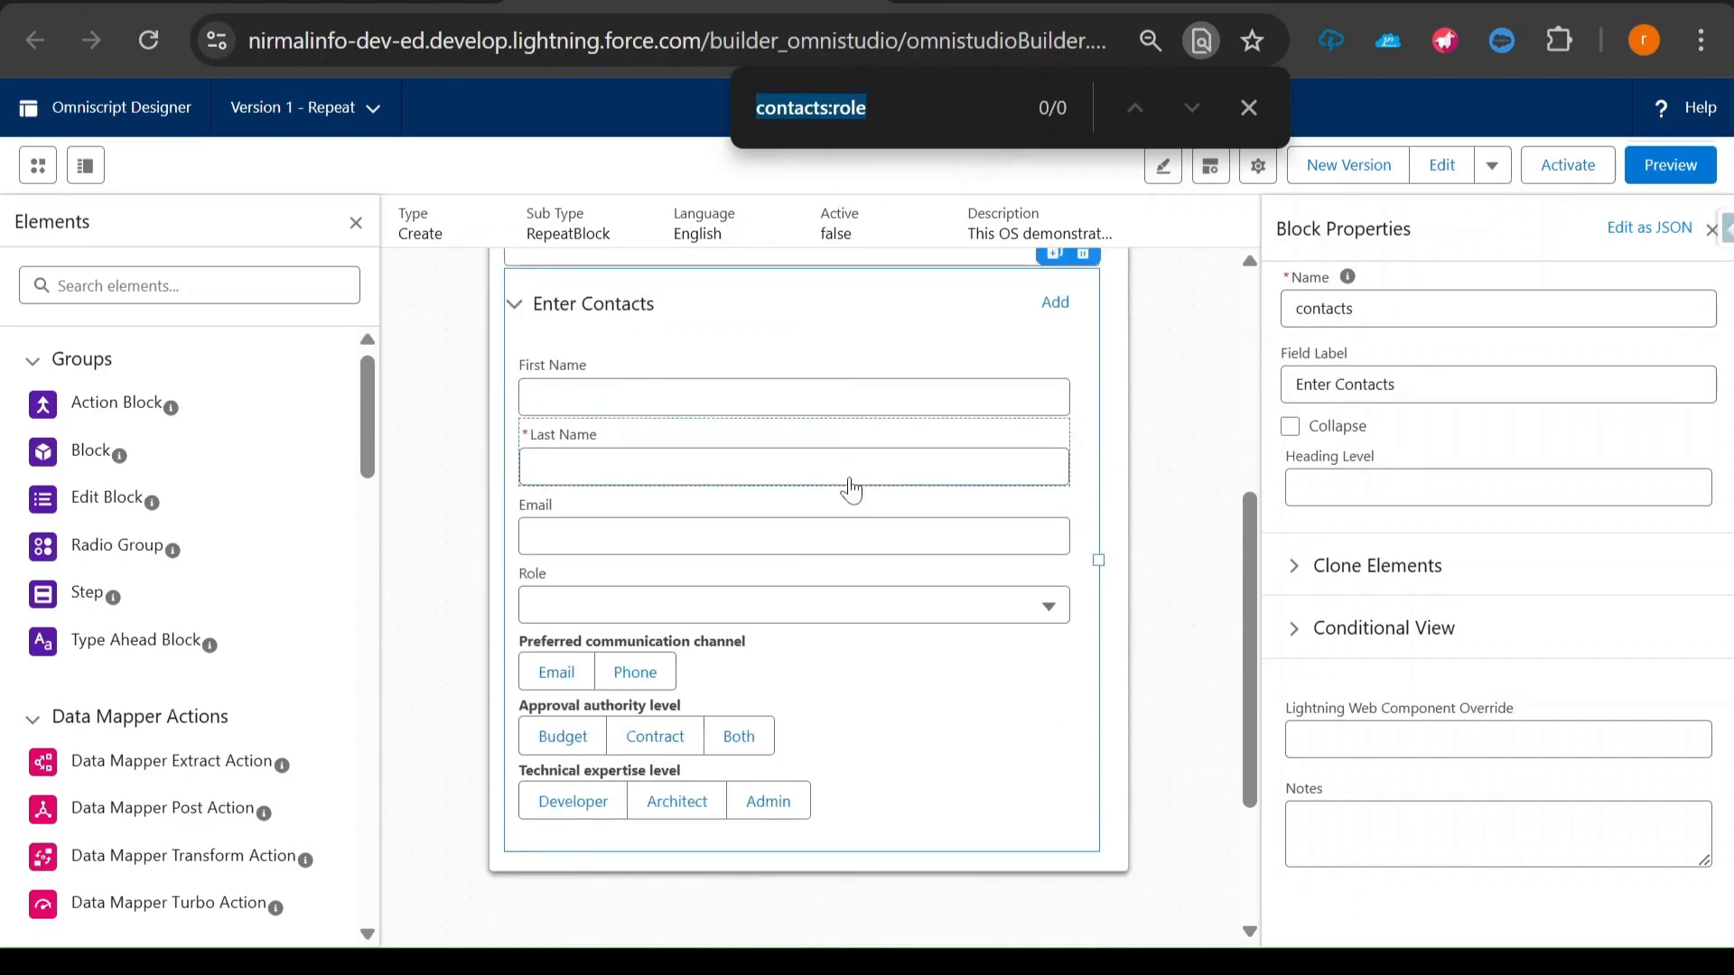
pyautogui.click(771, 654)
pyautogui.scroll(-5, 1481, 686)
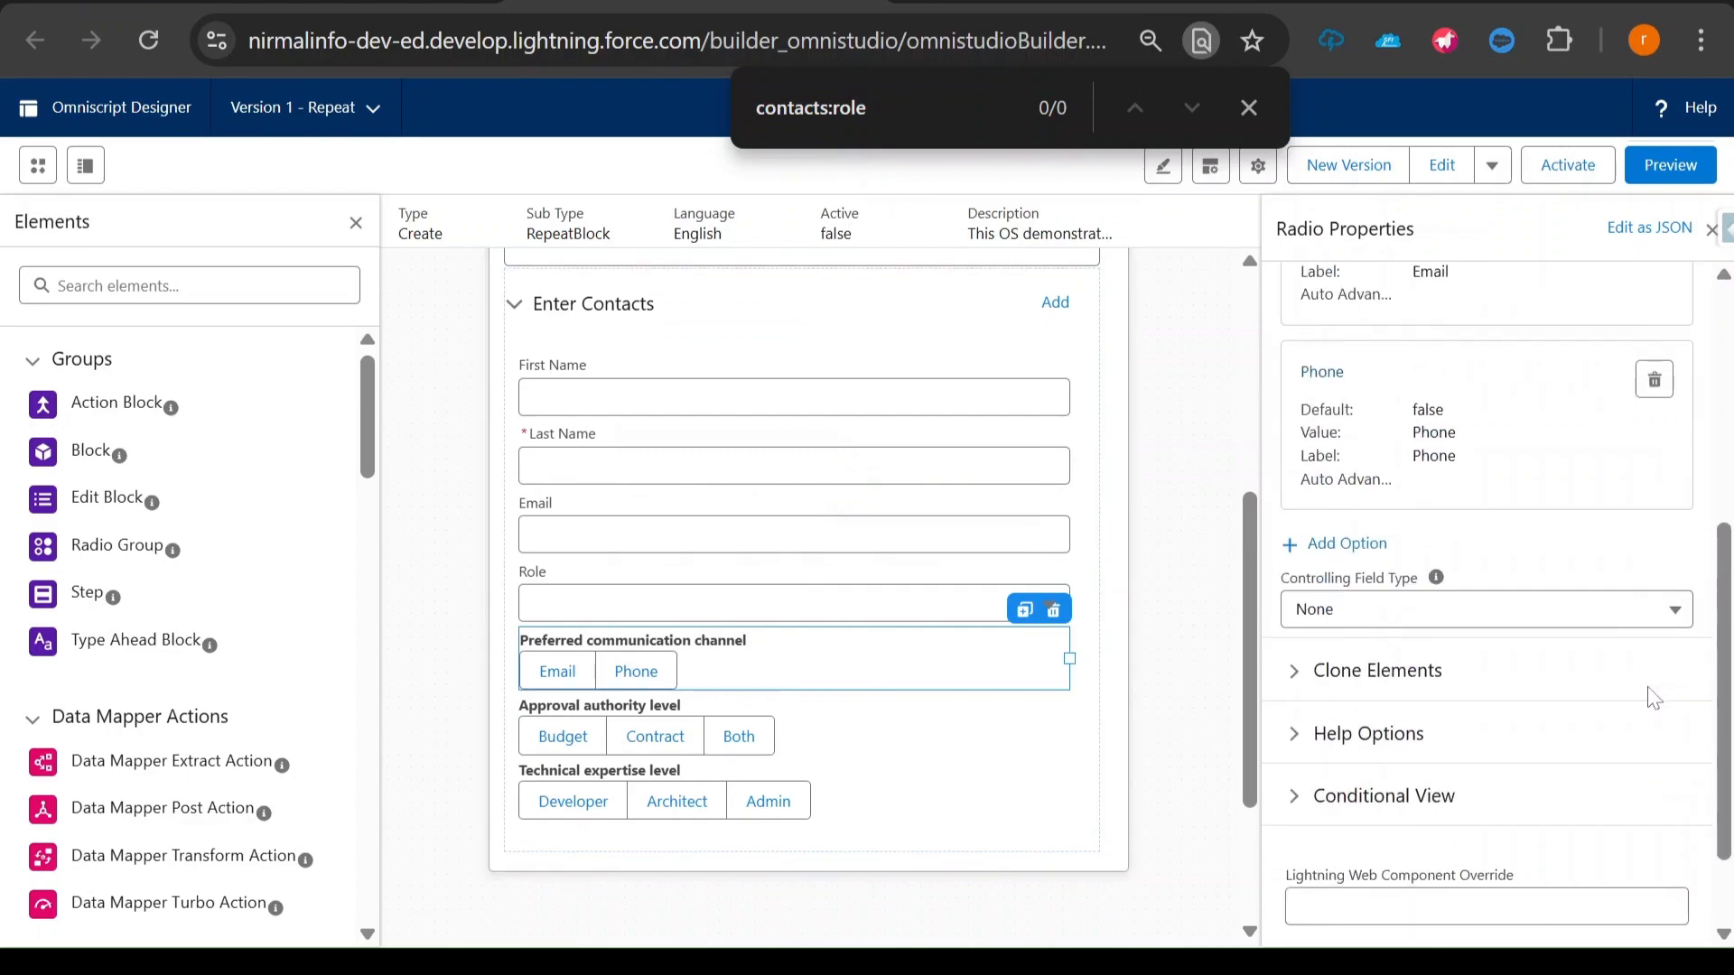
pyautogui.scroll(-1, 1364, 659)
pyautogui.click(1301, 688)
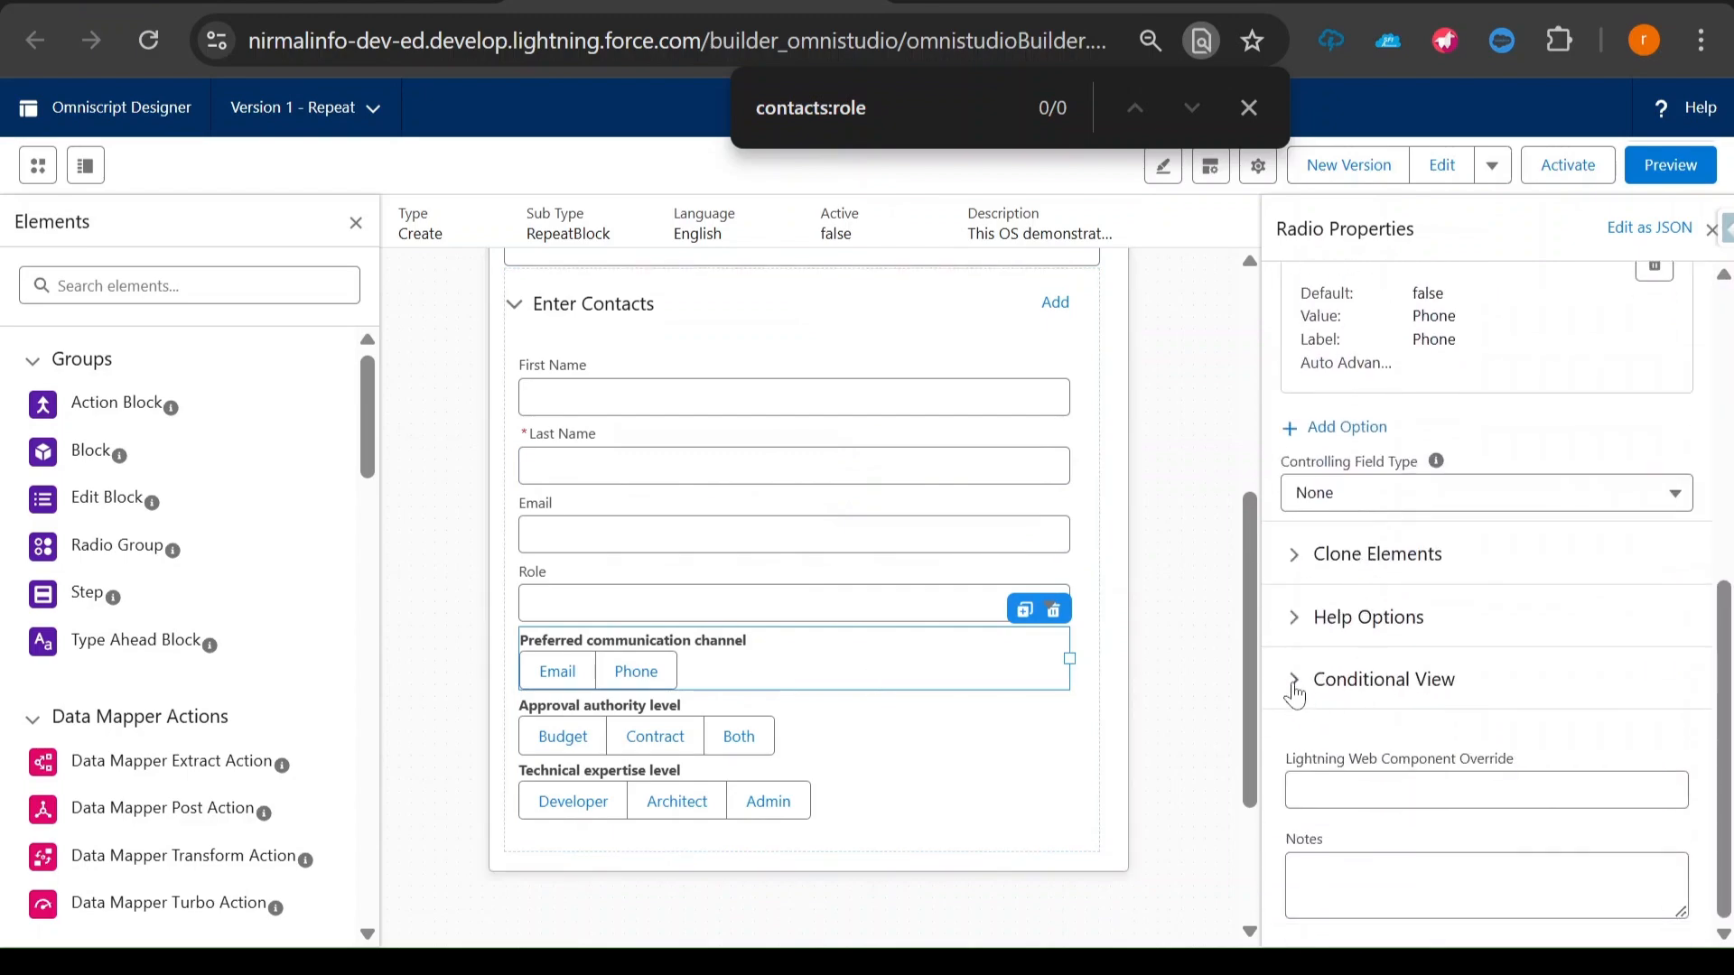
pyautogui.click(1377, 849)
pyautogui.click(614, 573)
pyautogui.hotkey('ctrl', 'v')
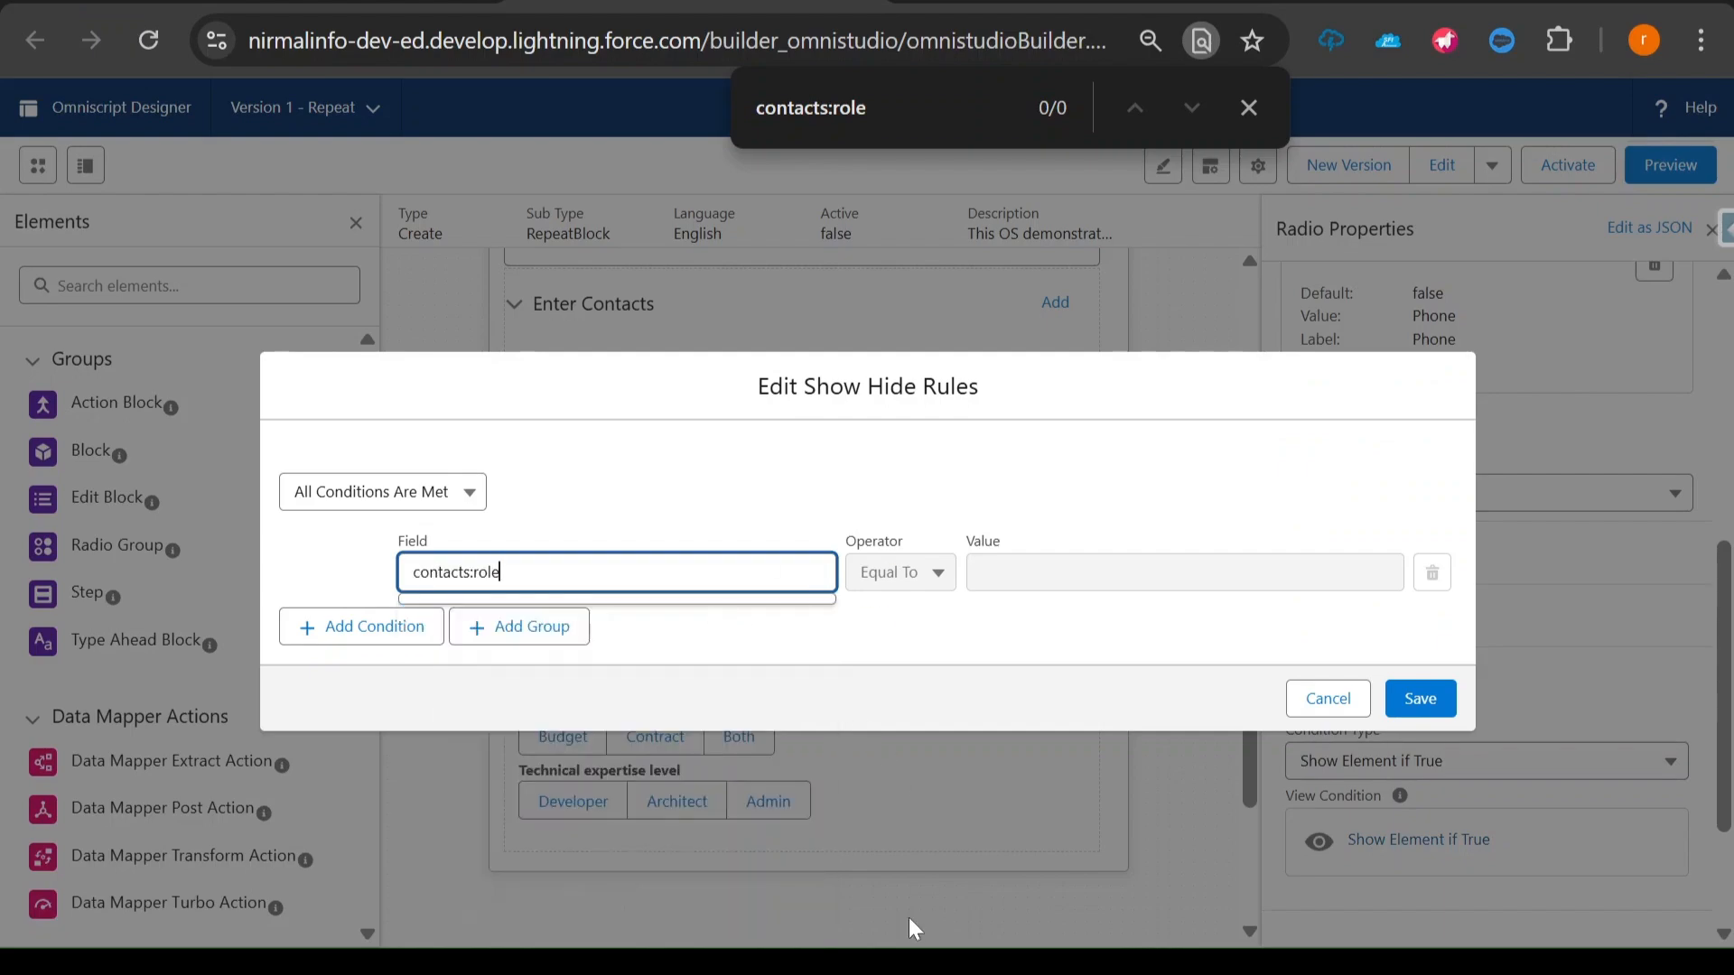
# - Copy "Primary Contact" from the notes, set it without the space as the condition value PrimaryContact, and save the rule
pyautogui.click(933, 962)
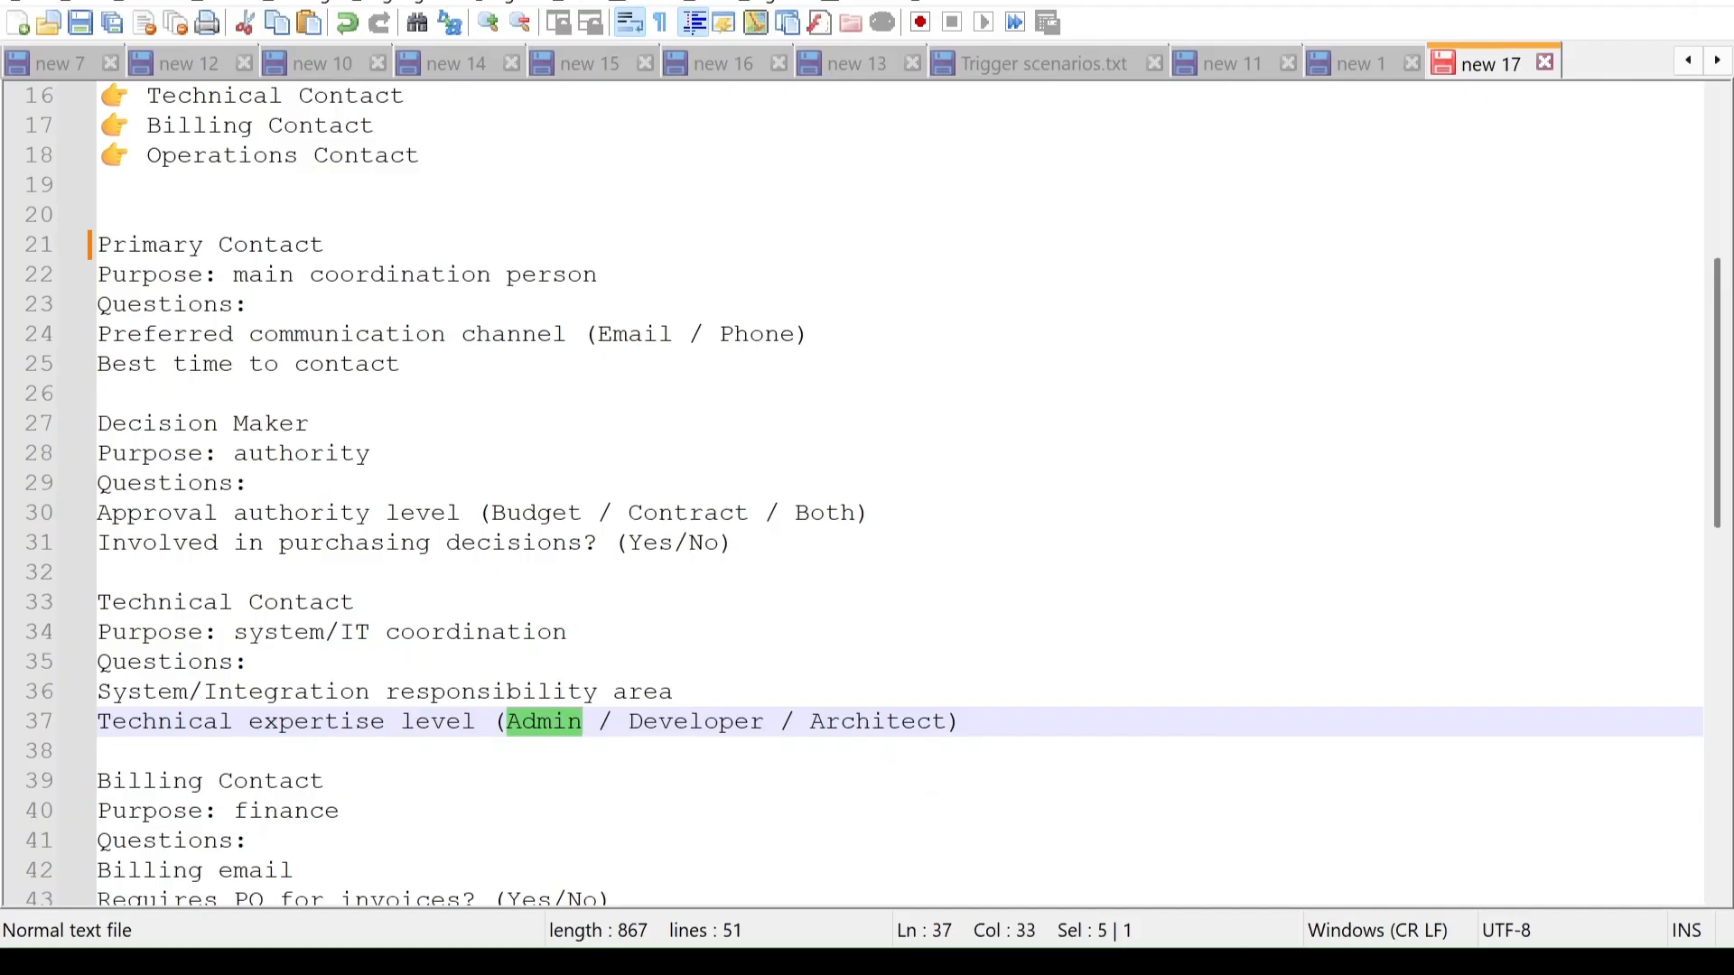
pyautogui.scroll(1, 868, 493)
pyautogui.moveTo(148, 126); pyautogui.dragTo(374, 125)
pyautogui.hotkey('ctrl', 'c')
pyautogui.hotkey('alt', 'Tab')
pyautogui.click(1070, 564)
pyautogui.hotkey('ctrl', 'v')
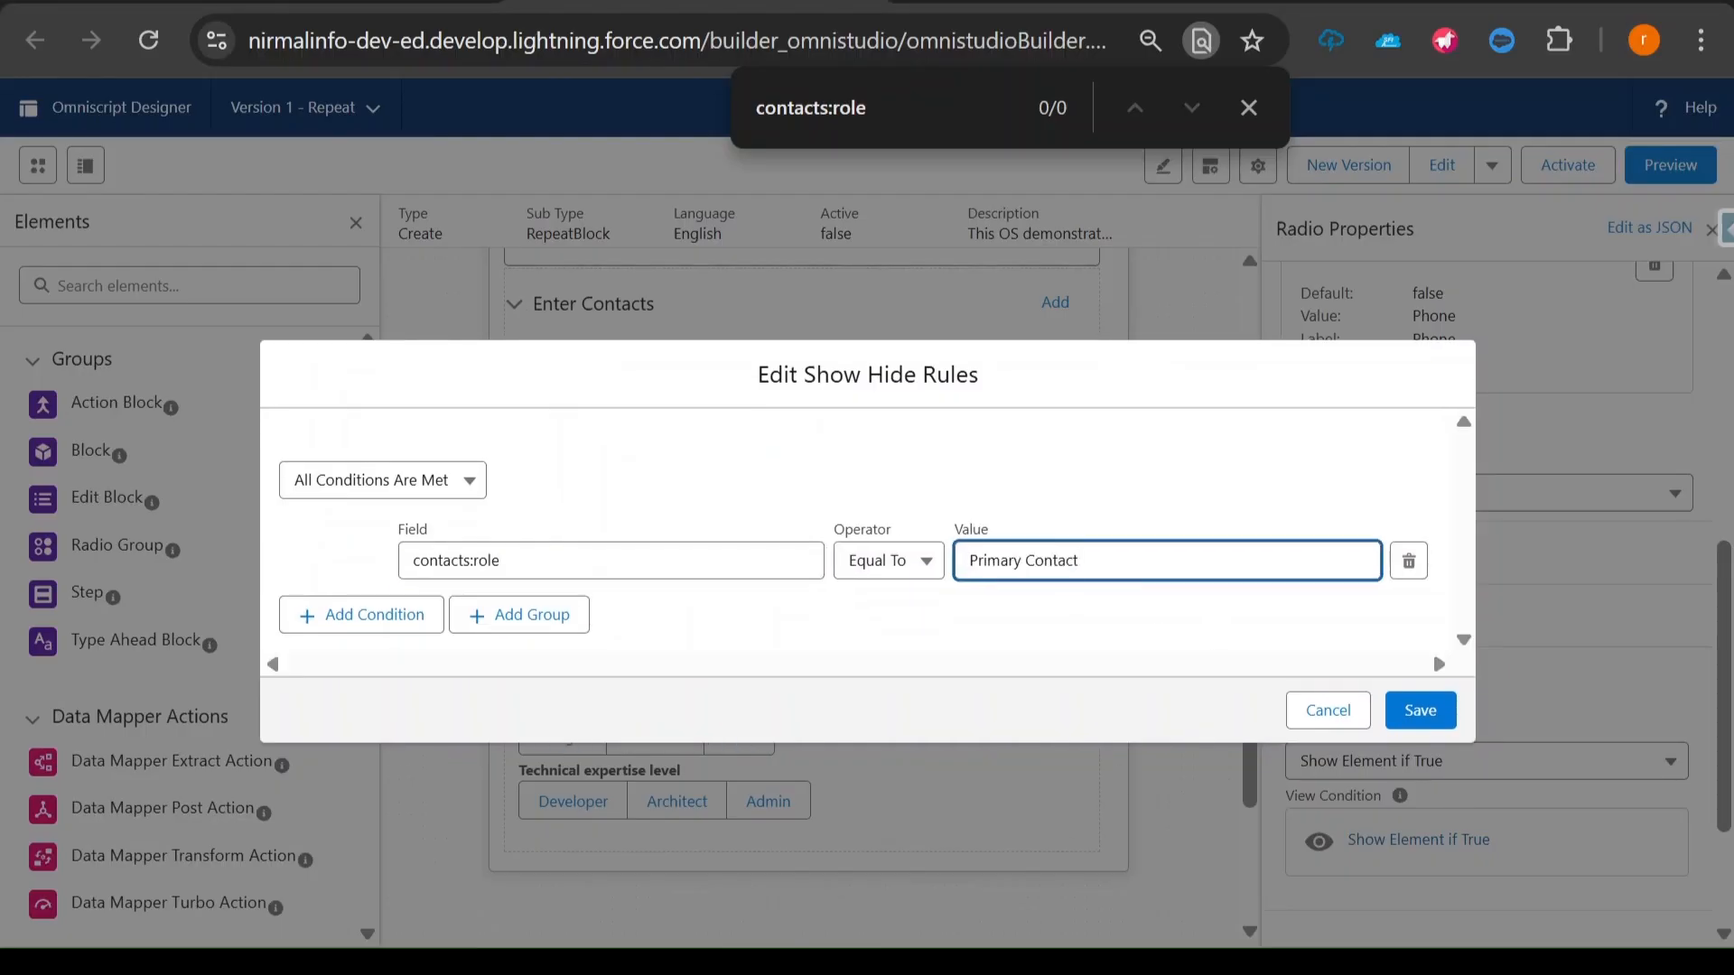
pyautogui.click(1024, 560)
pyautogui.press('BackSpace')
pyautogui.moveTo(951, 539); pyautogui.dragTo(1003, 536)
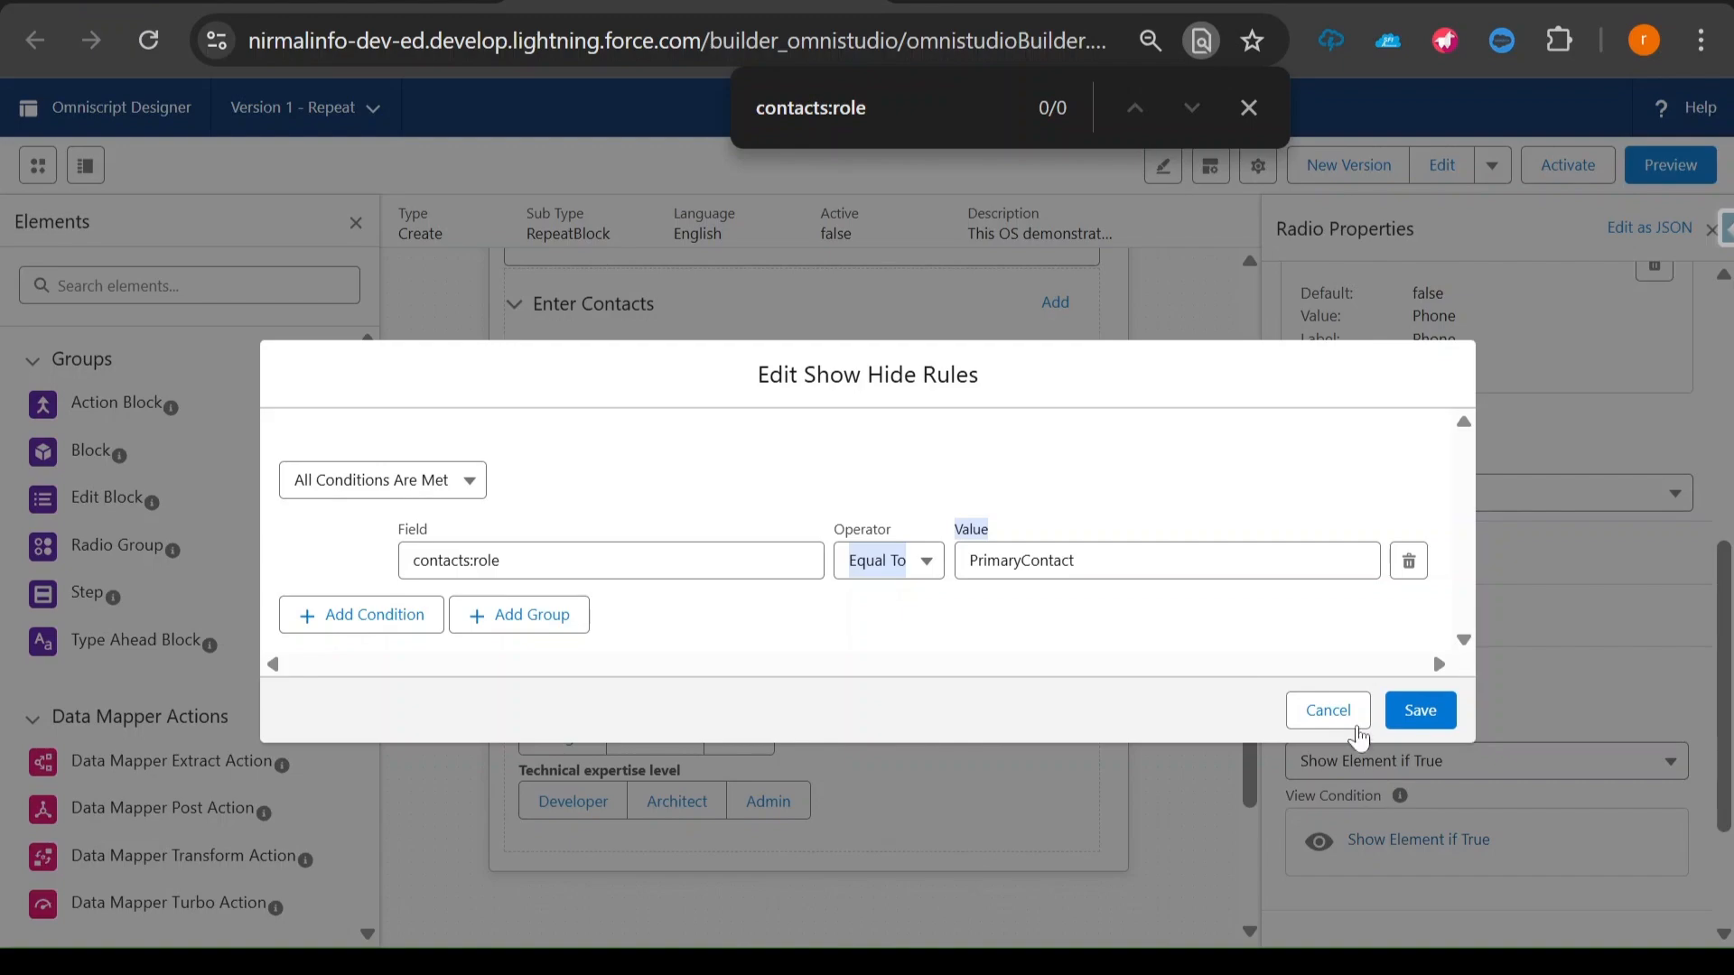
pyautogui.click(1422, 716)
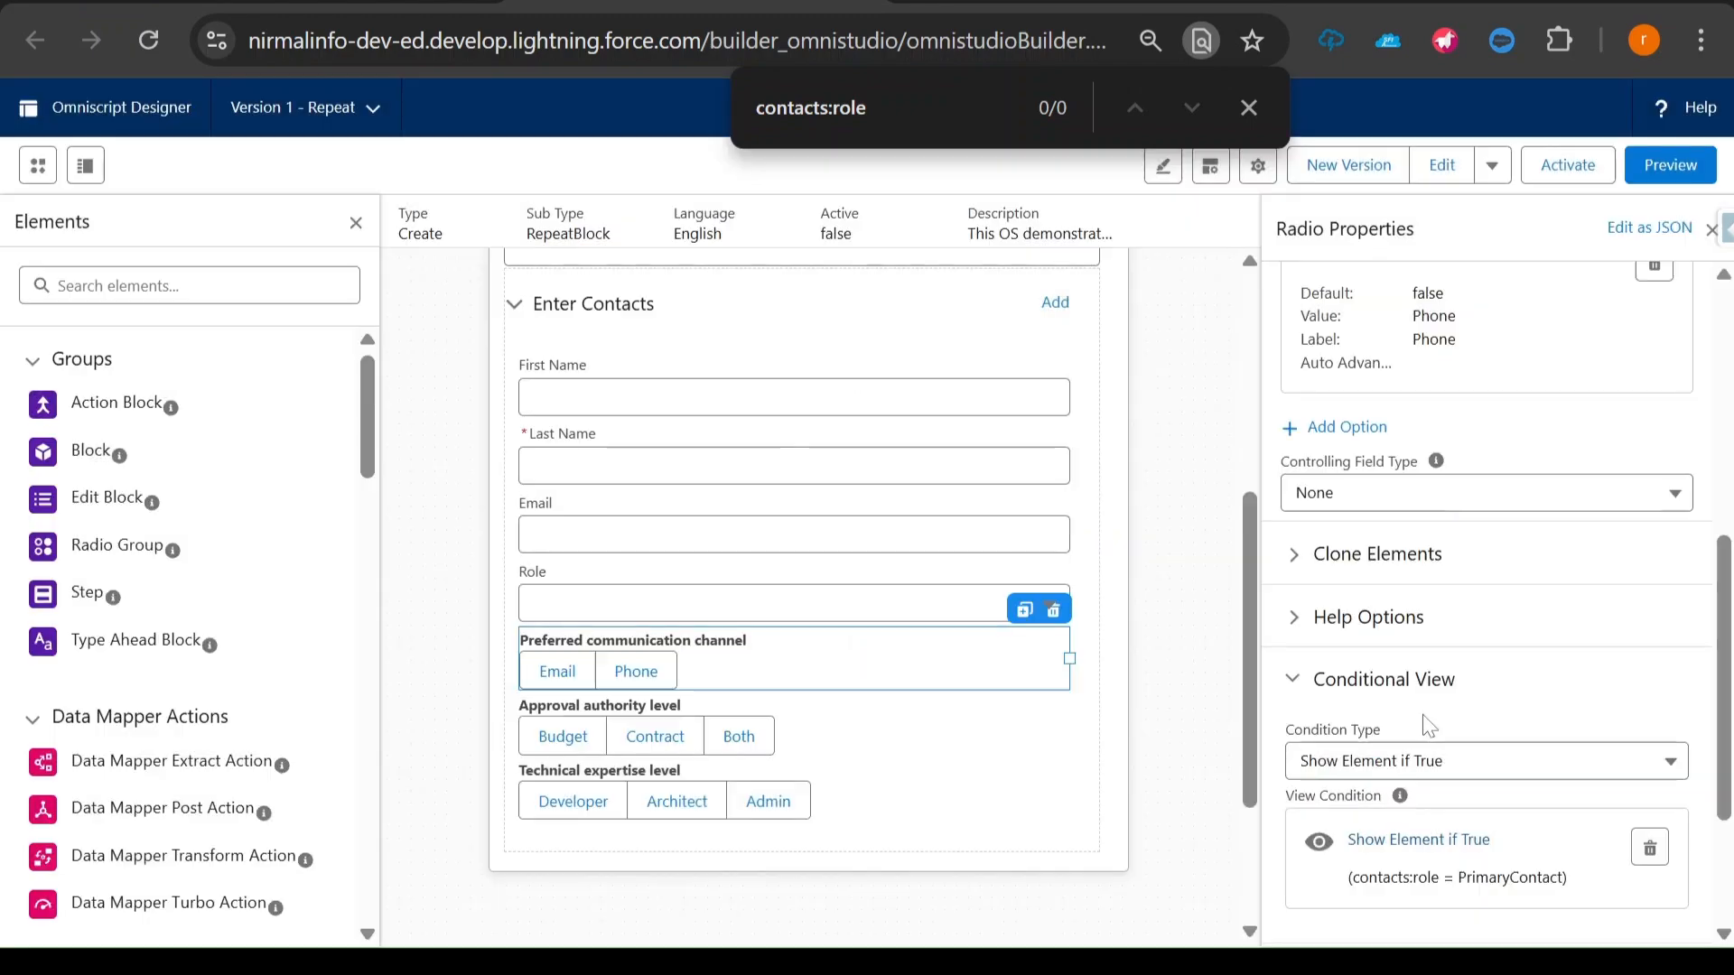
# - Start a show condition for the Approval authority level radio with contacts:role as its field
pyautogui.click(940, 734)
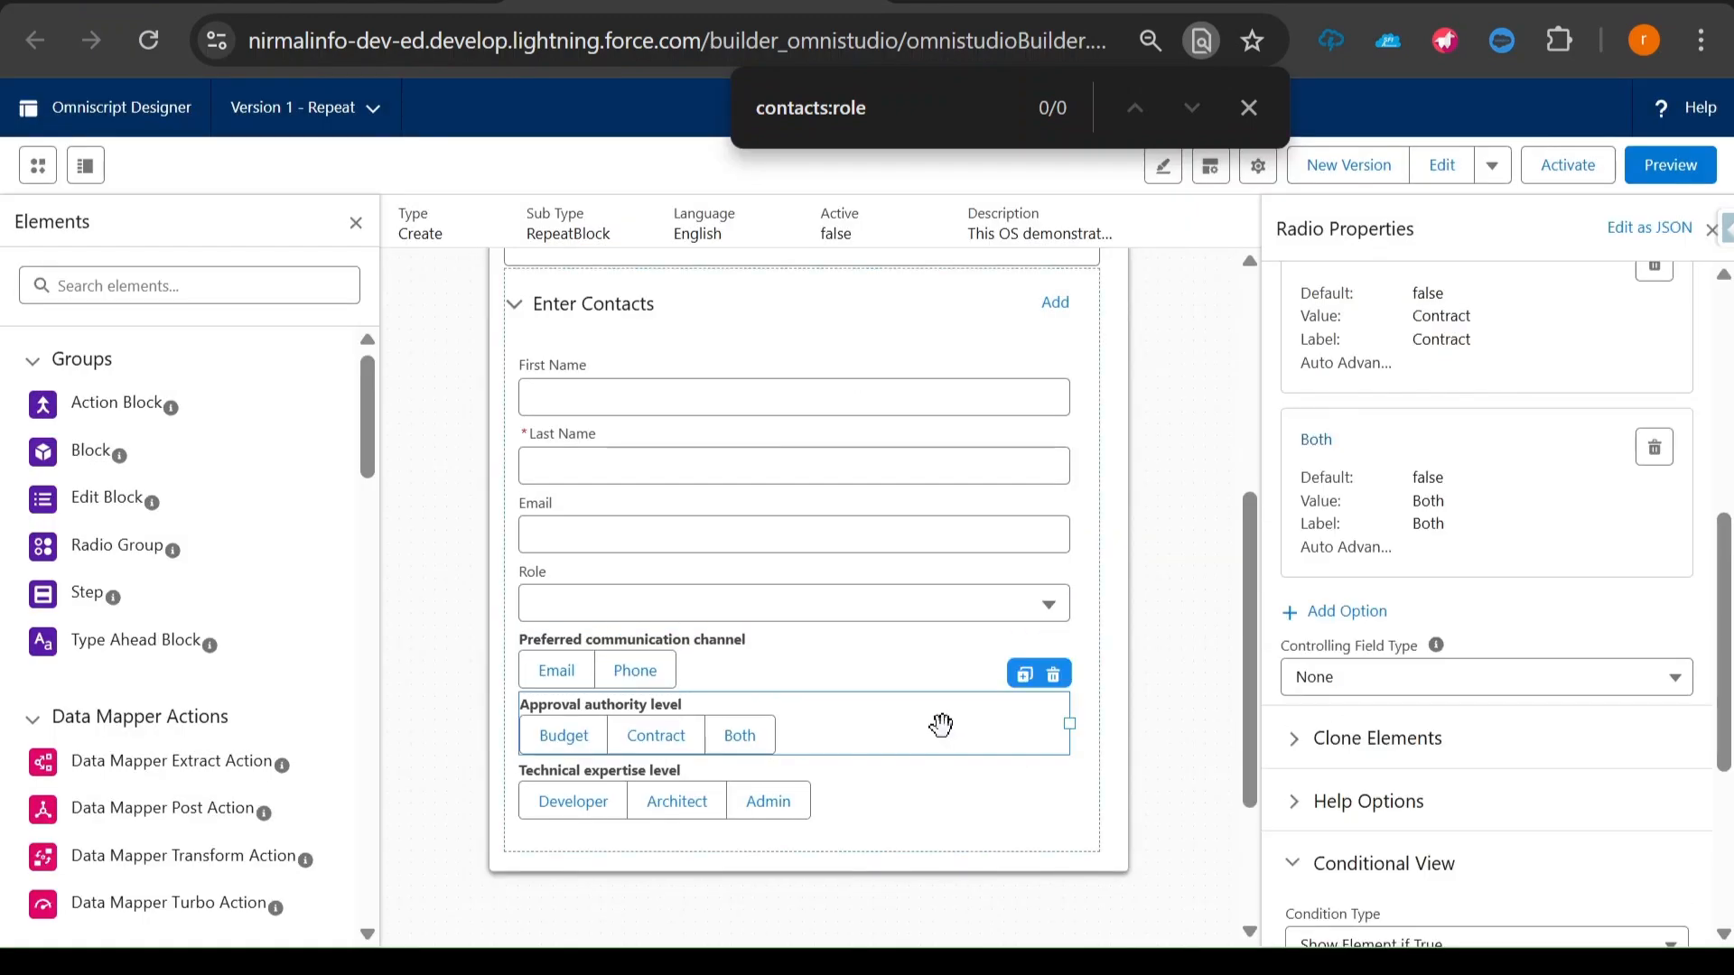
pyautogui.scroll(-4, 1382, 664)
pyautogui.click(1375, 647)
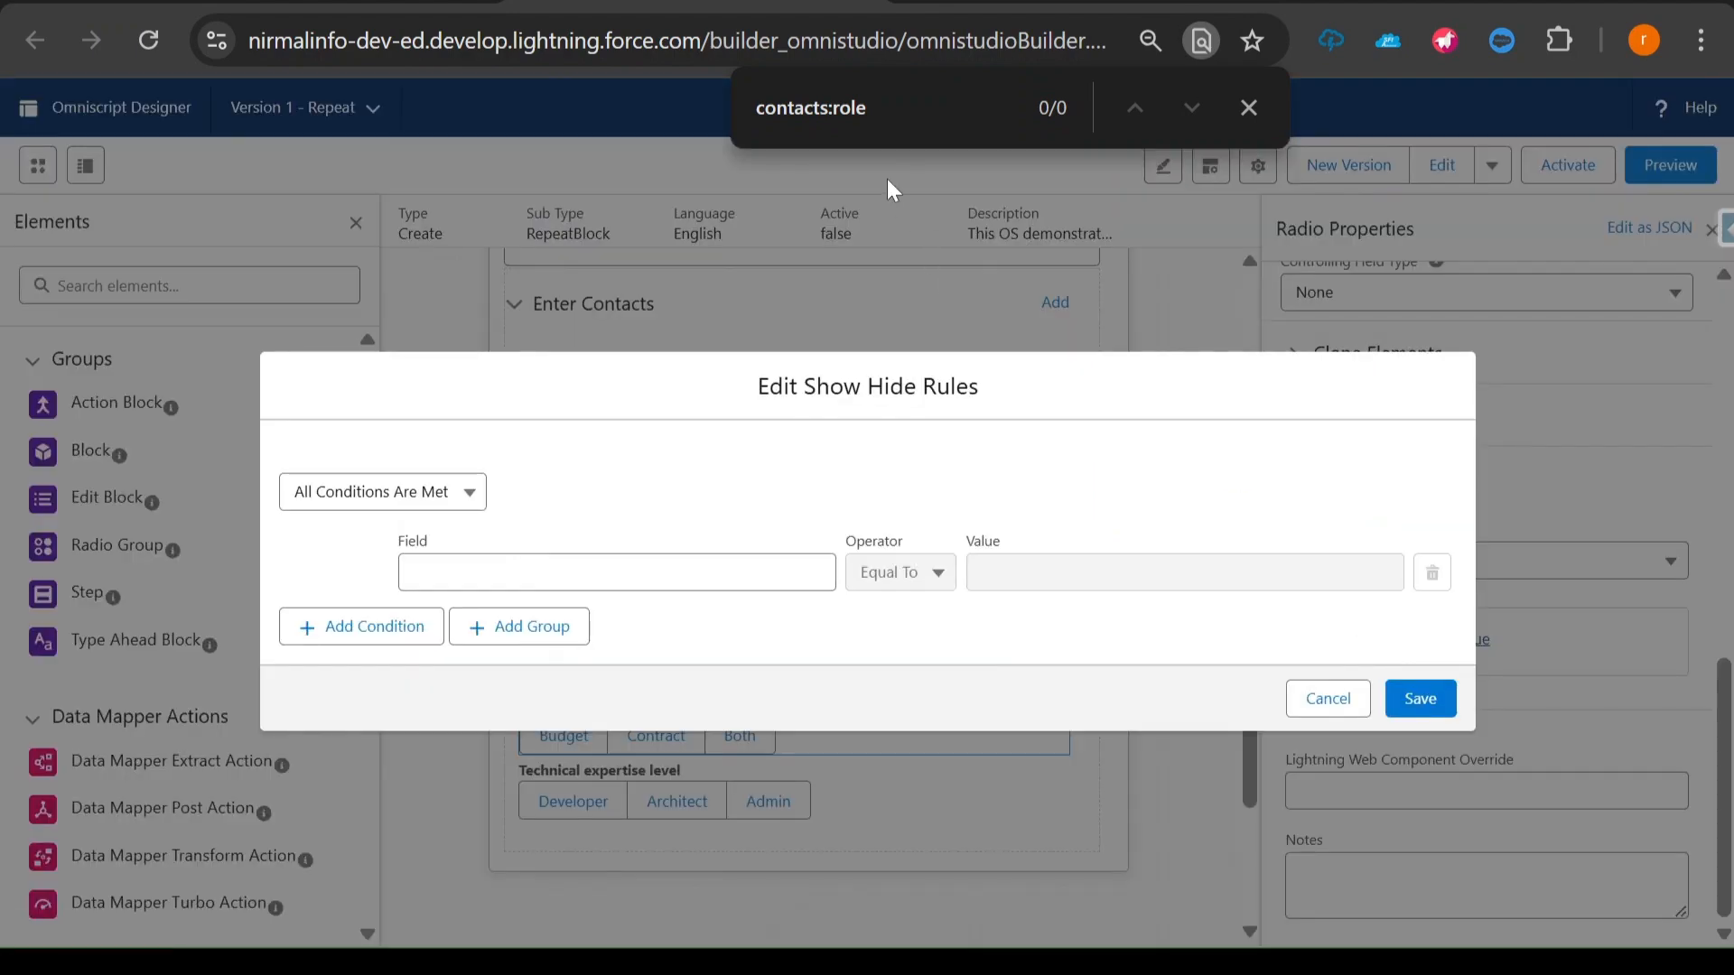
pyautogui.doubleClick(849, 108)
pyautogui.hotkey('ctrl', 'a')
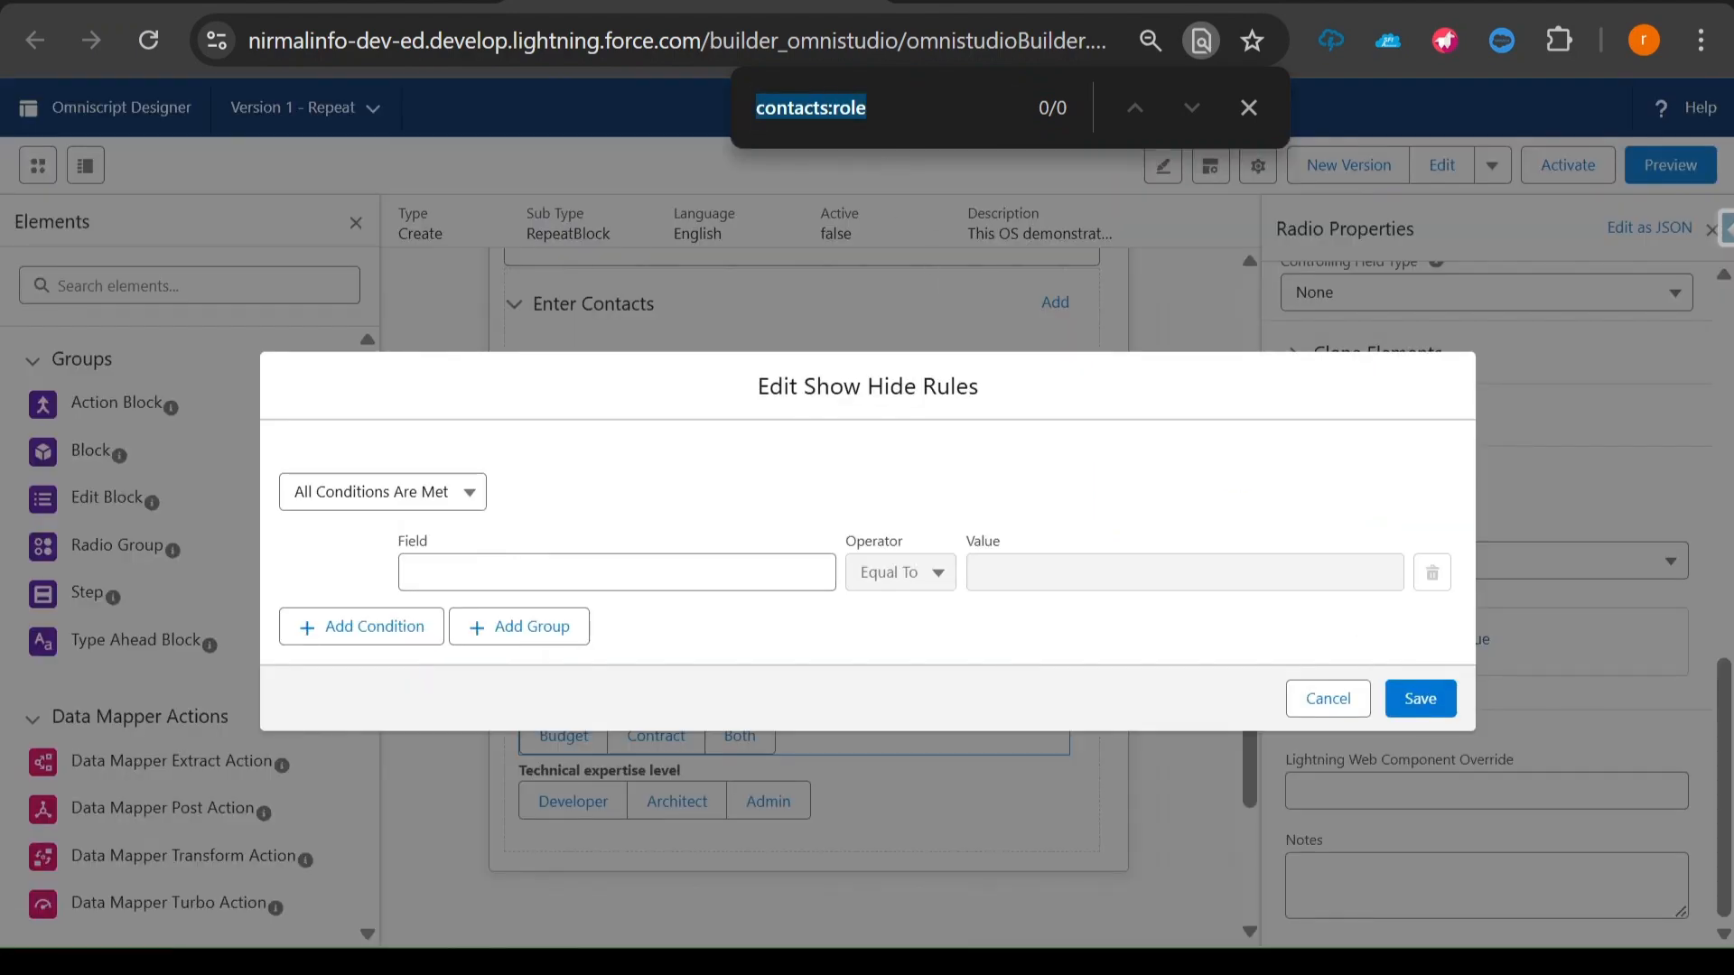
pyautogui.click(632, 573)
pyautogui.hotkey('ctrl', 'v')
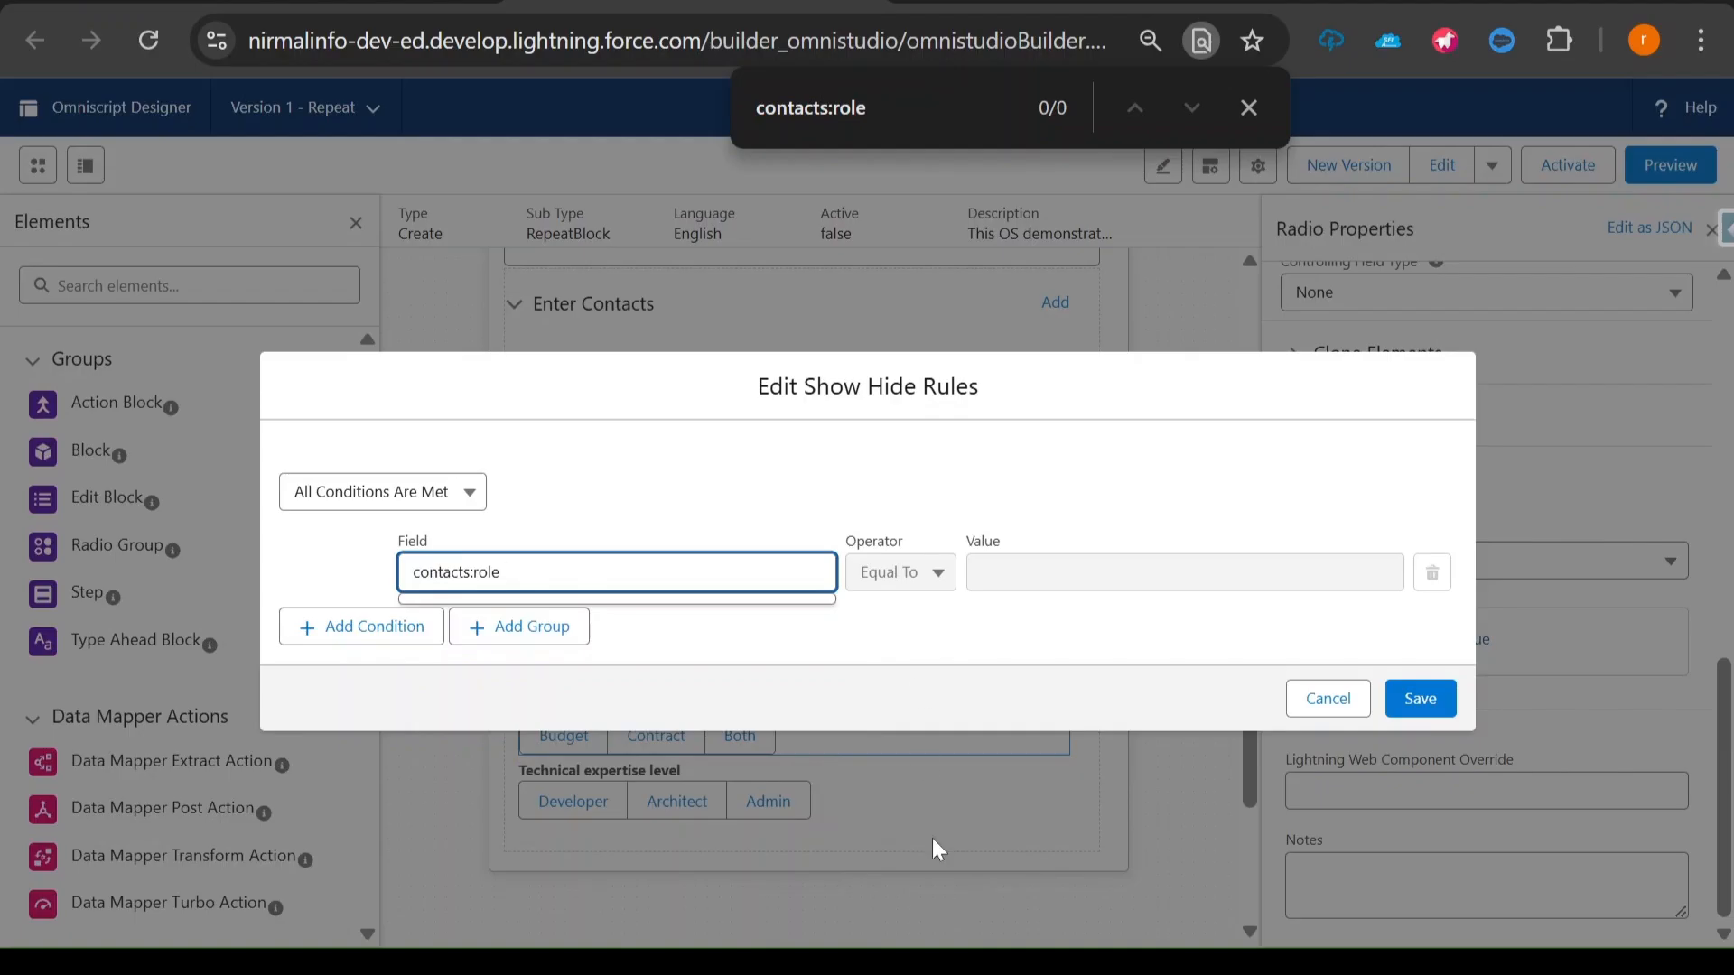
# - Copy "Decision Maker" from the notes, set it without the space as the condition value DecisionMaker, and save the rule
pyautogui.hotkey('alt', 'Tab')
pyautogui.moveTo(147, 156); pyautogui.dragTo(360, 156)
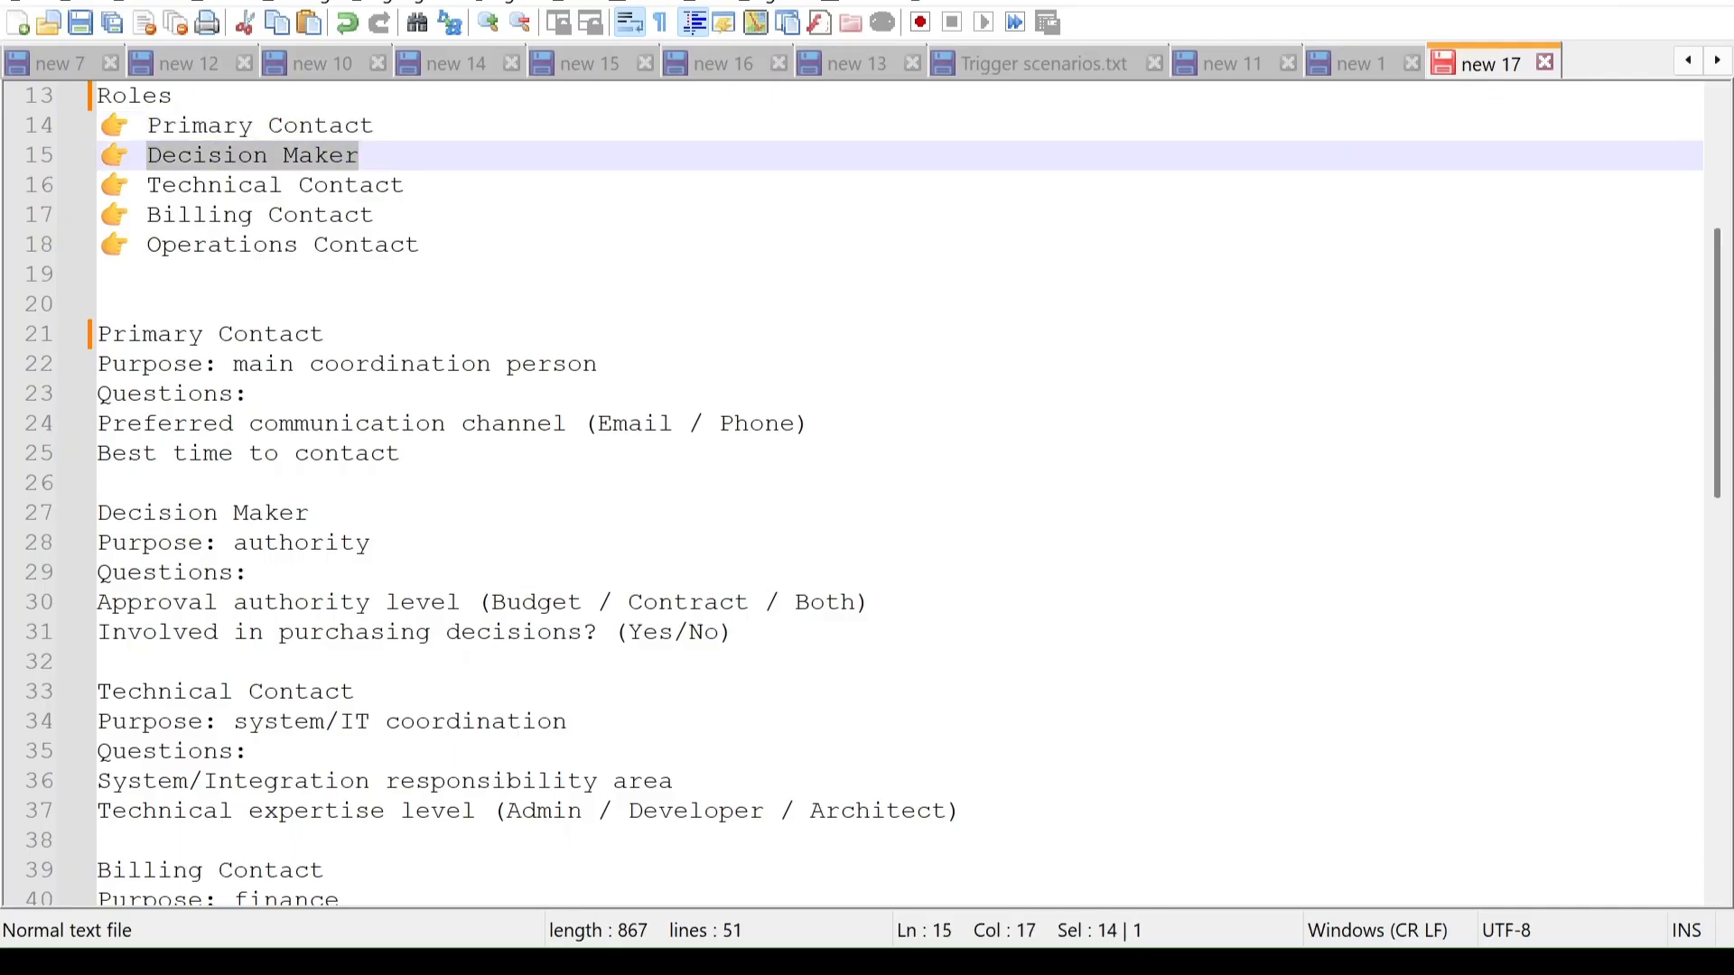
pyautogui.hotkey('ctrl', 'c')
pyautogui.hotkey('alt', 'Tab')
pyautogui.click(1124, 571)
pyautogui.hotkey('ctrl', 'v')
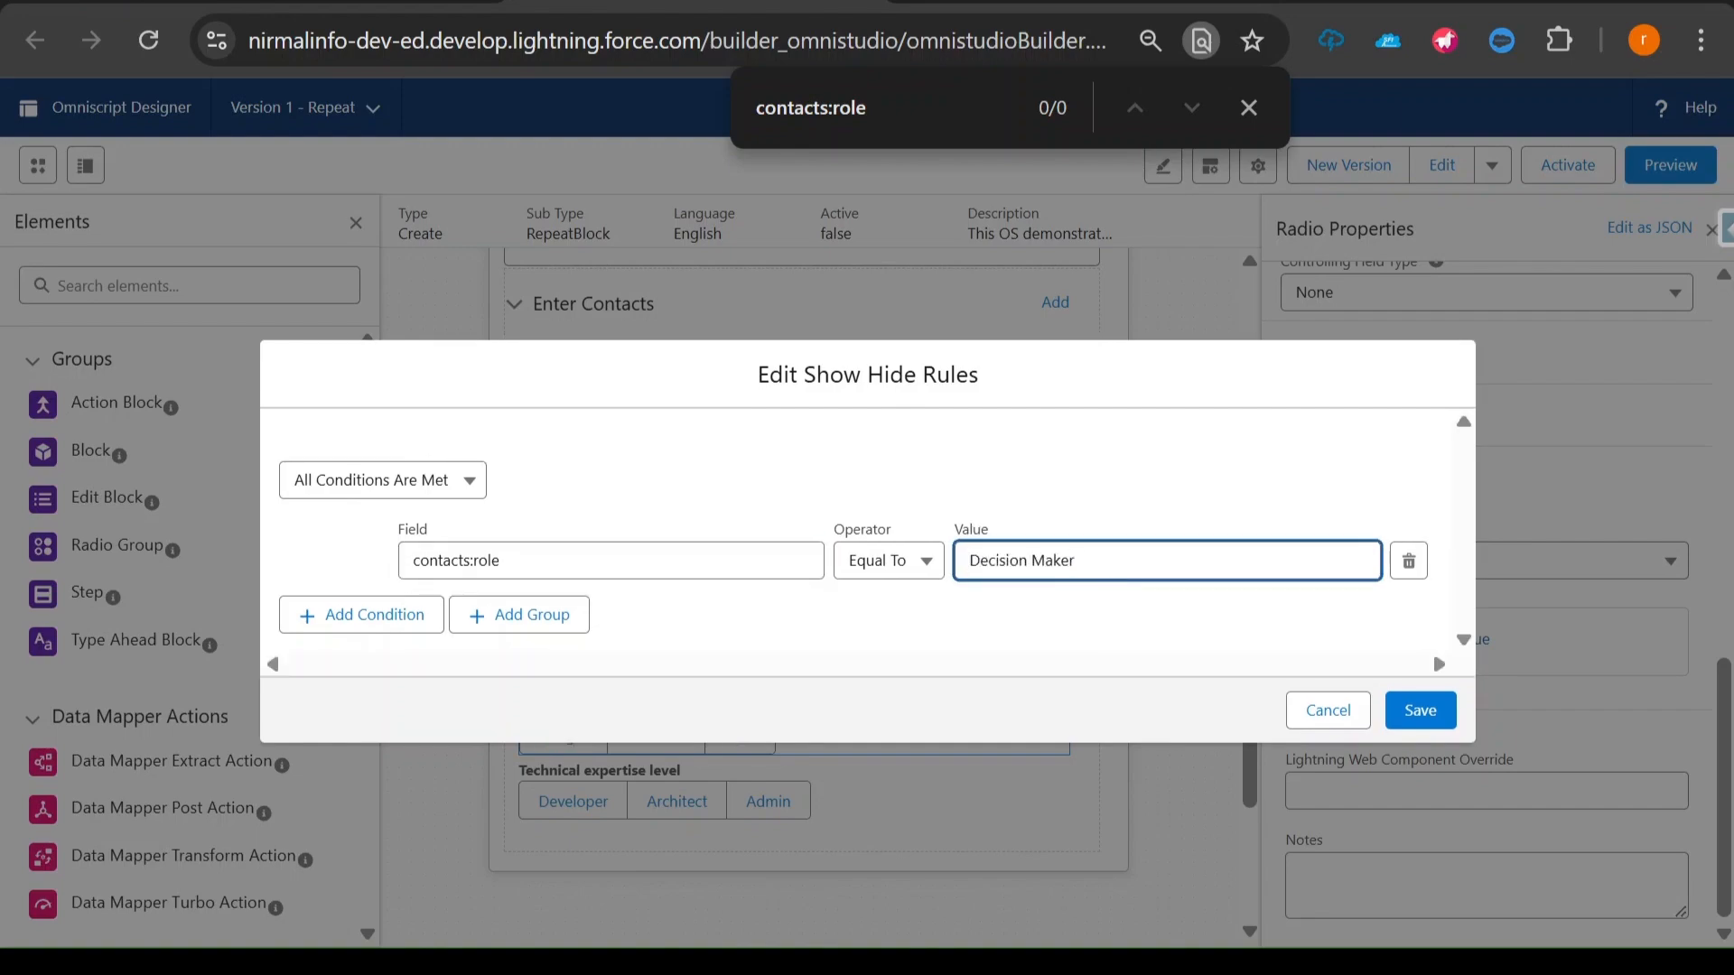
pyautogui.press('BackSpace')
pyautogui.click(1419, 710)
# - Start a show condition for the Technical expertise level radio with contacts:role as its field
pyautogui.click(928, 778)
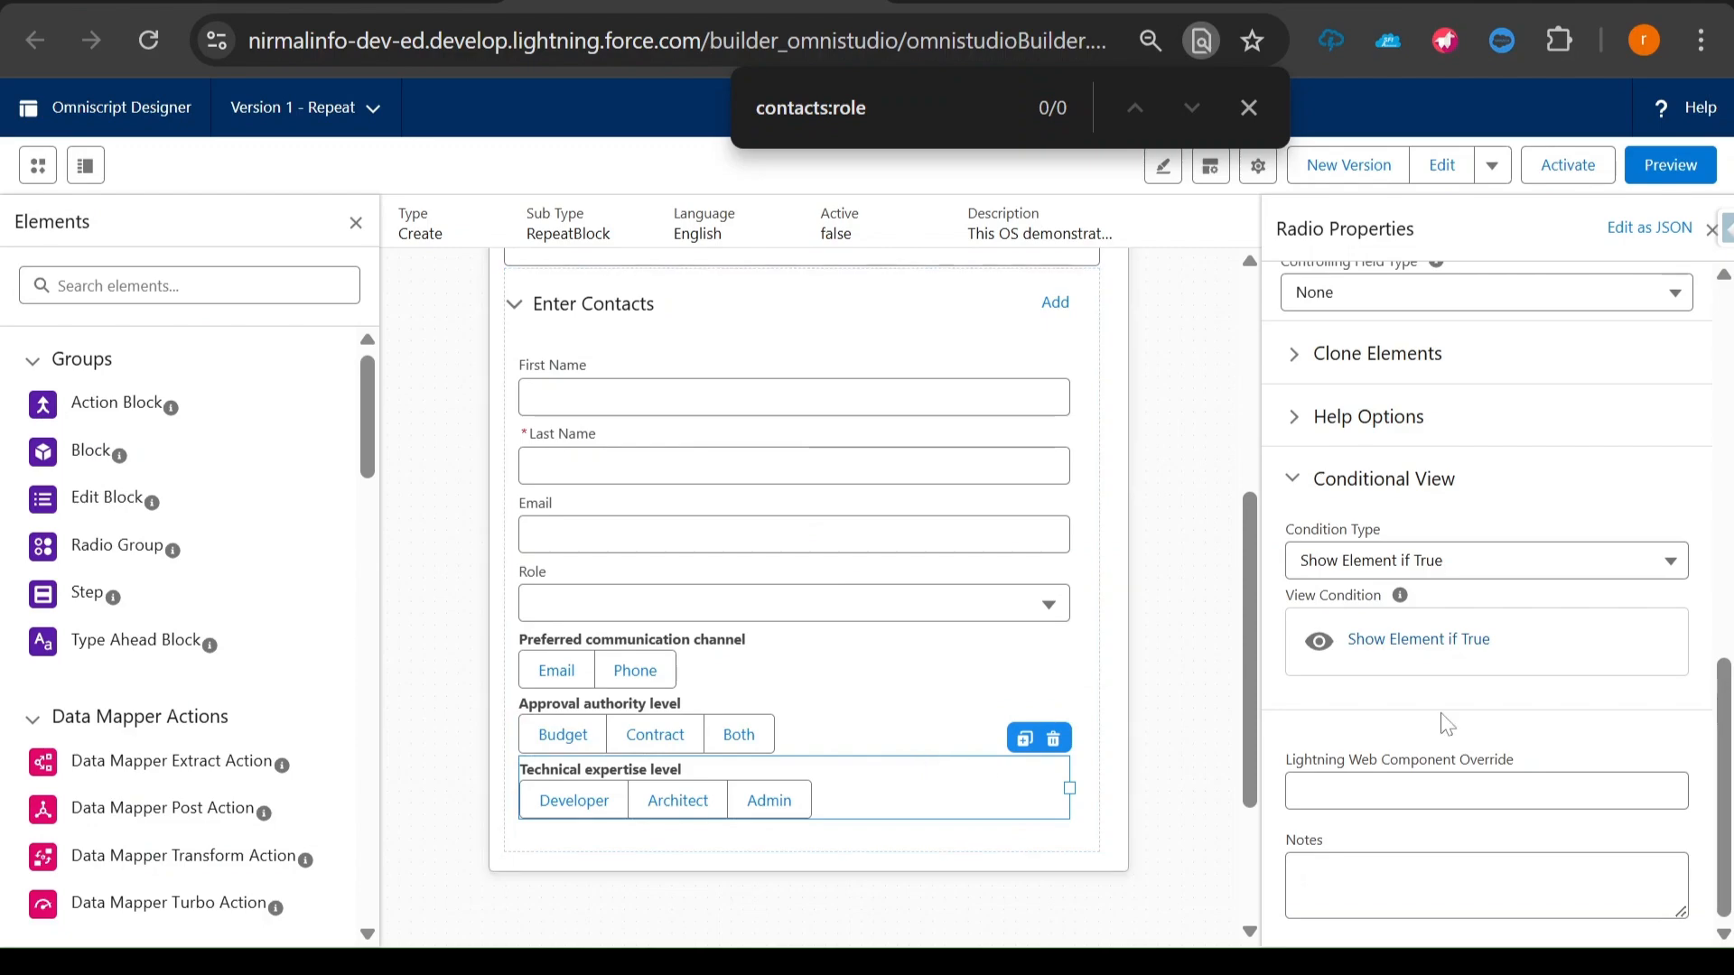
pyautogui.click(1406, 642)
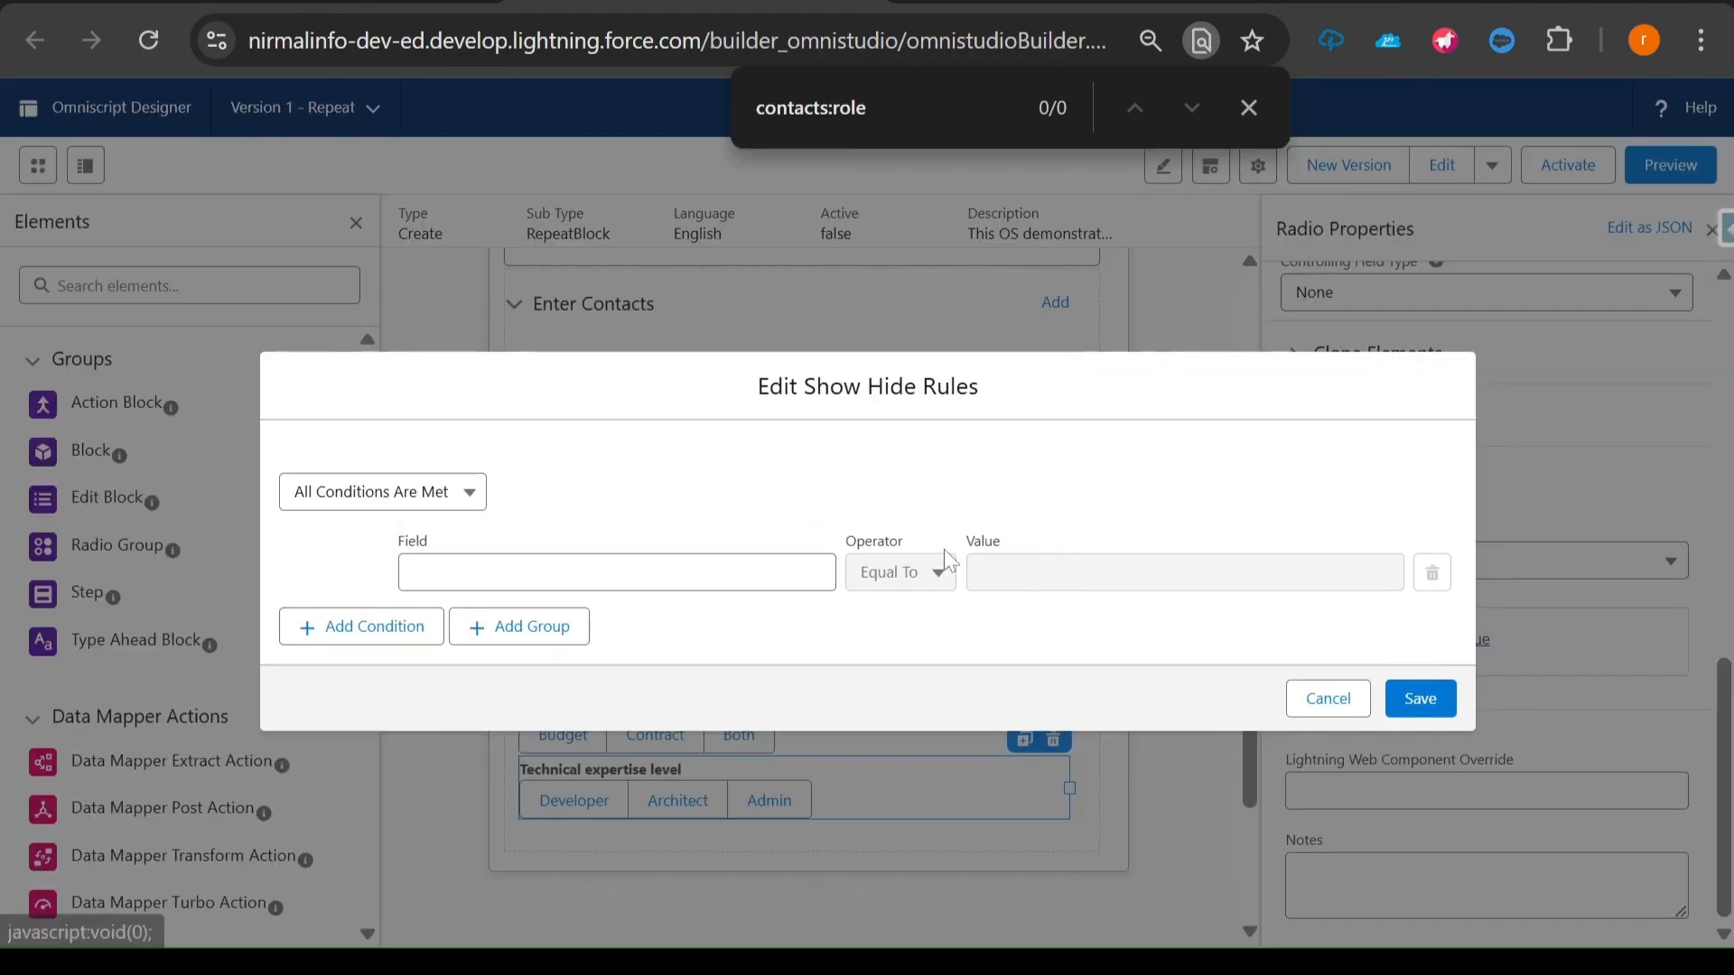
pyautogui.doubleClick(796, 111)
pyautogui.hotkey('ctrl', 'a')
pyautogui.hotkey('ctrl', 'c')
pyautogui.click(633, 573)
pyautogui.hotkey('ctrl', 'v')
# - Copy "Technical Contact" from the notes, set it without the space as the condition value TechnicalContact, and save the rule
pyautogui.click(989, 962)
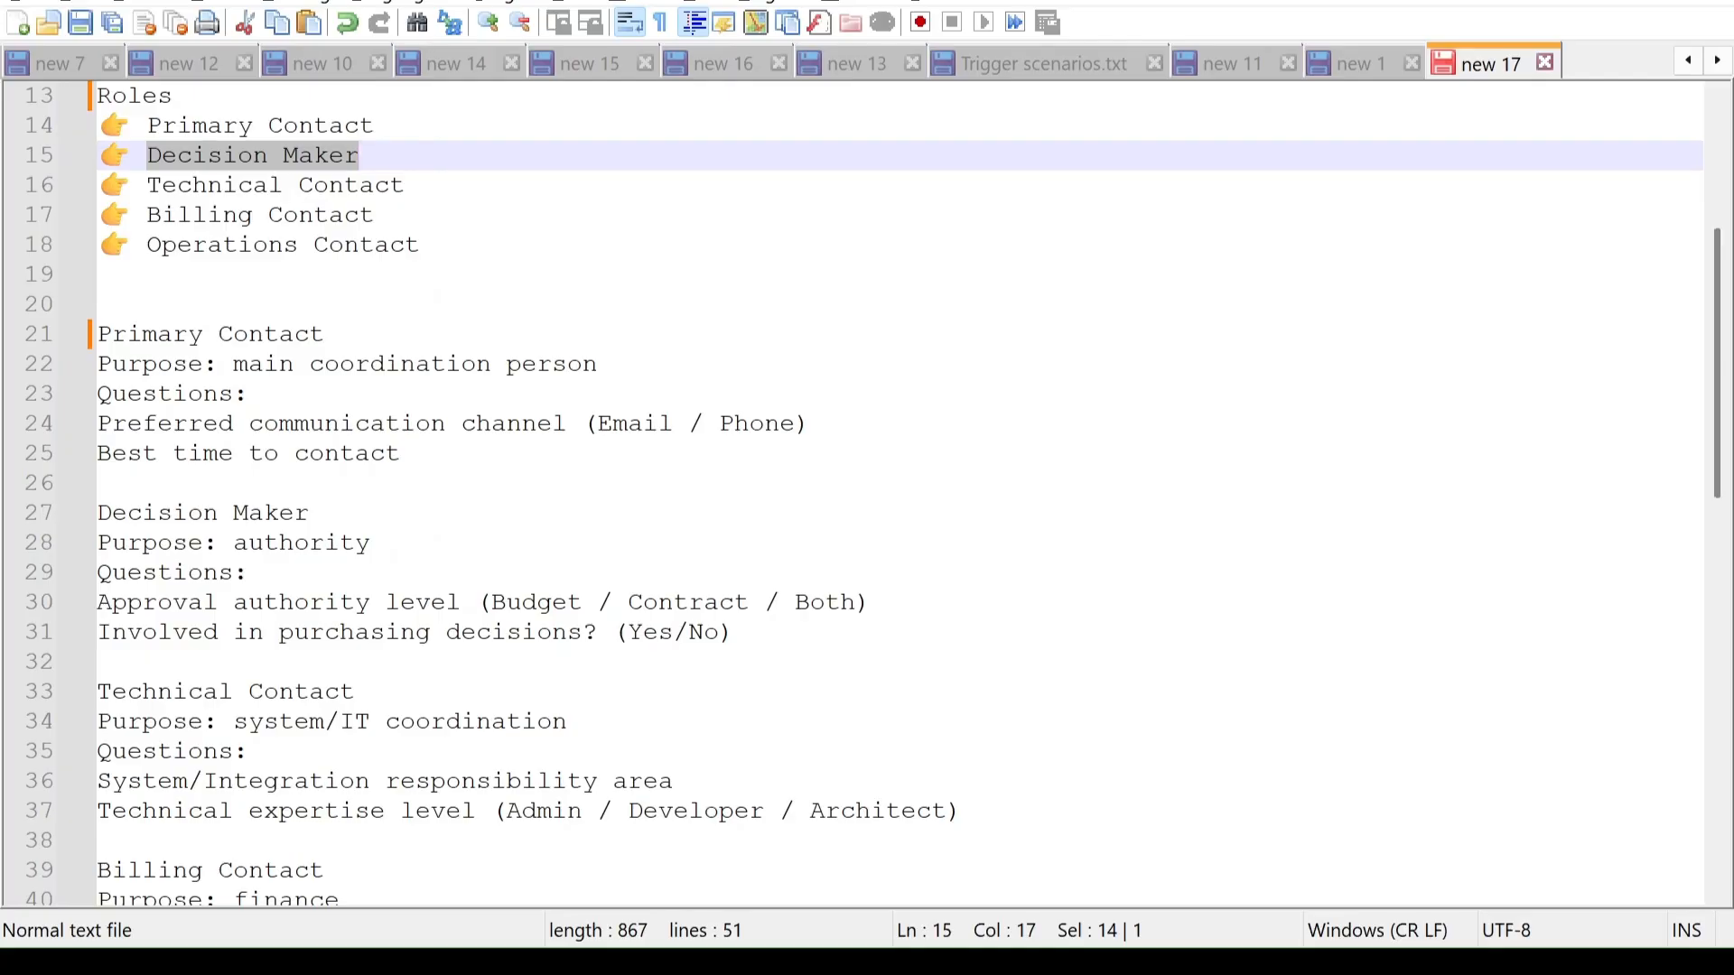
pyautogui.moveTo(147, 186); pyautogui.dragTo(405, 185)
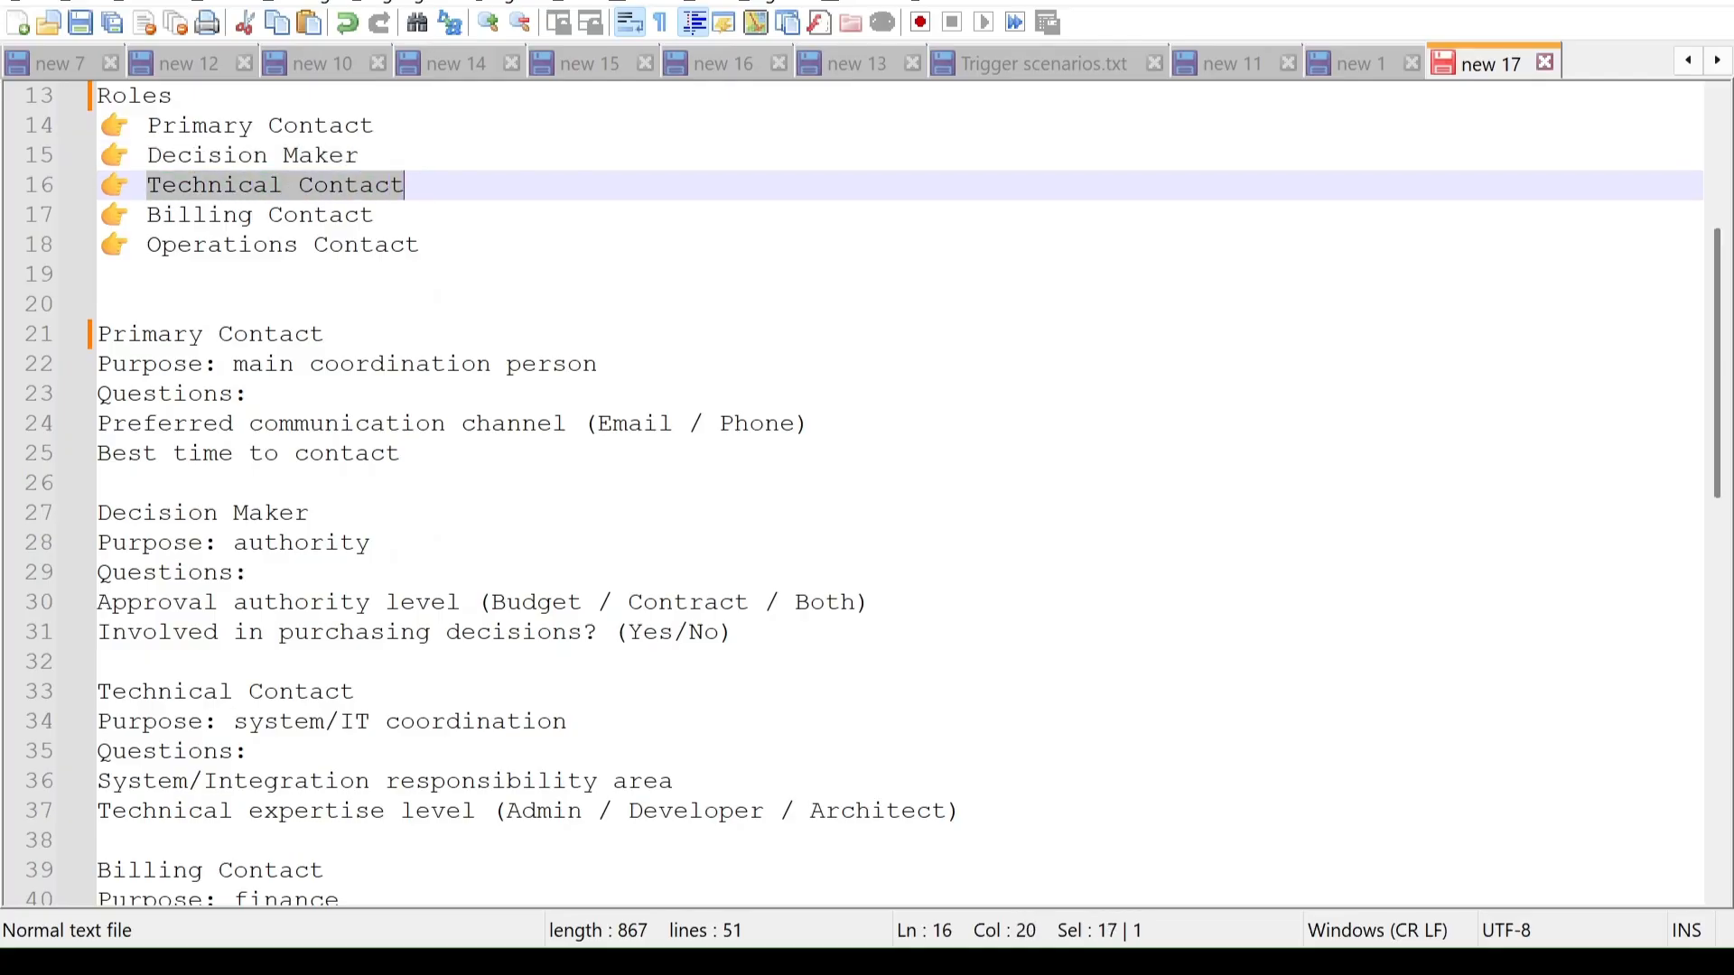
pyautogui.hotkey('alt', 'Tab')
pyautogui.click(1165, 573)
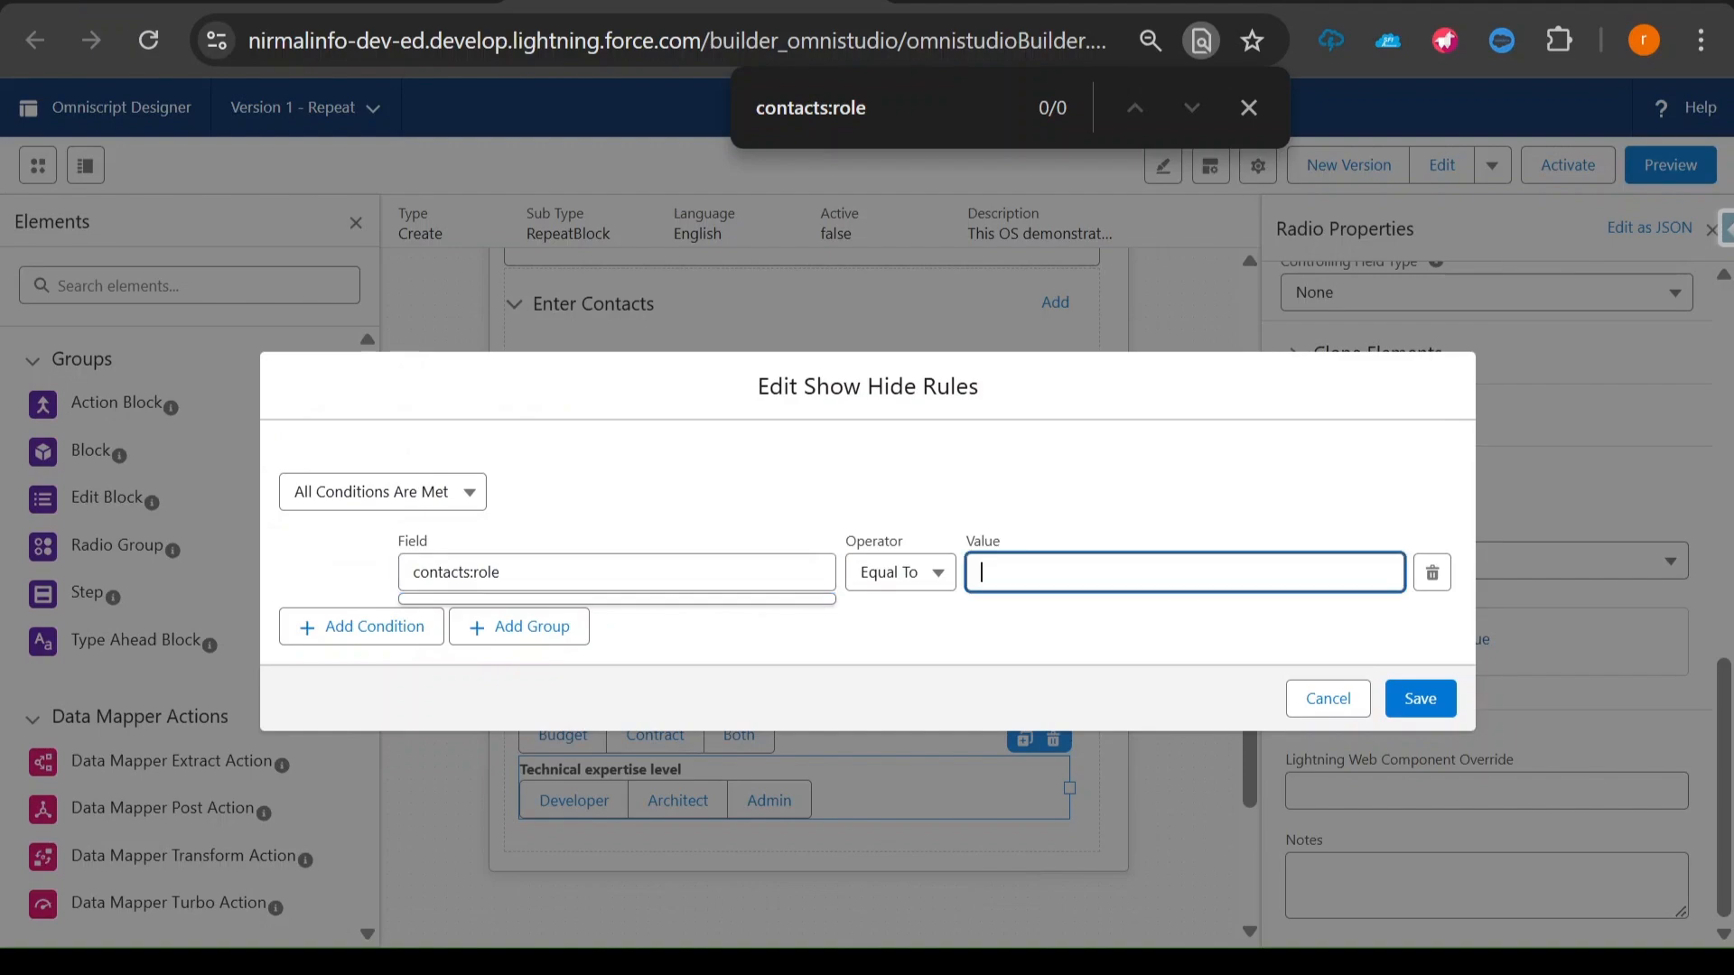
pyautogui.hotkey('ctrl', 'v')
pyautogui.press('BackSpace')
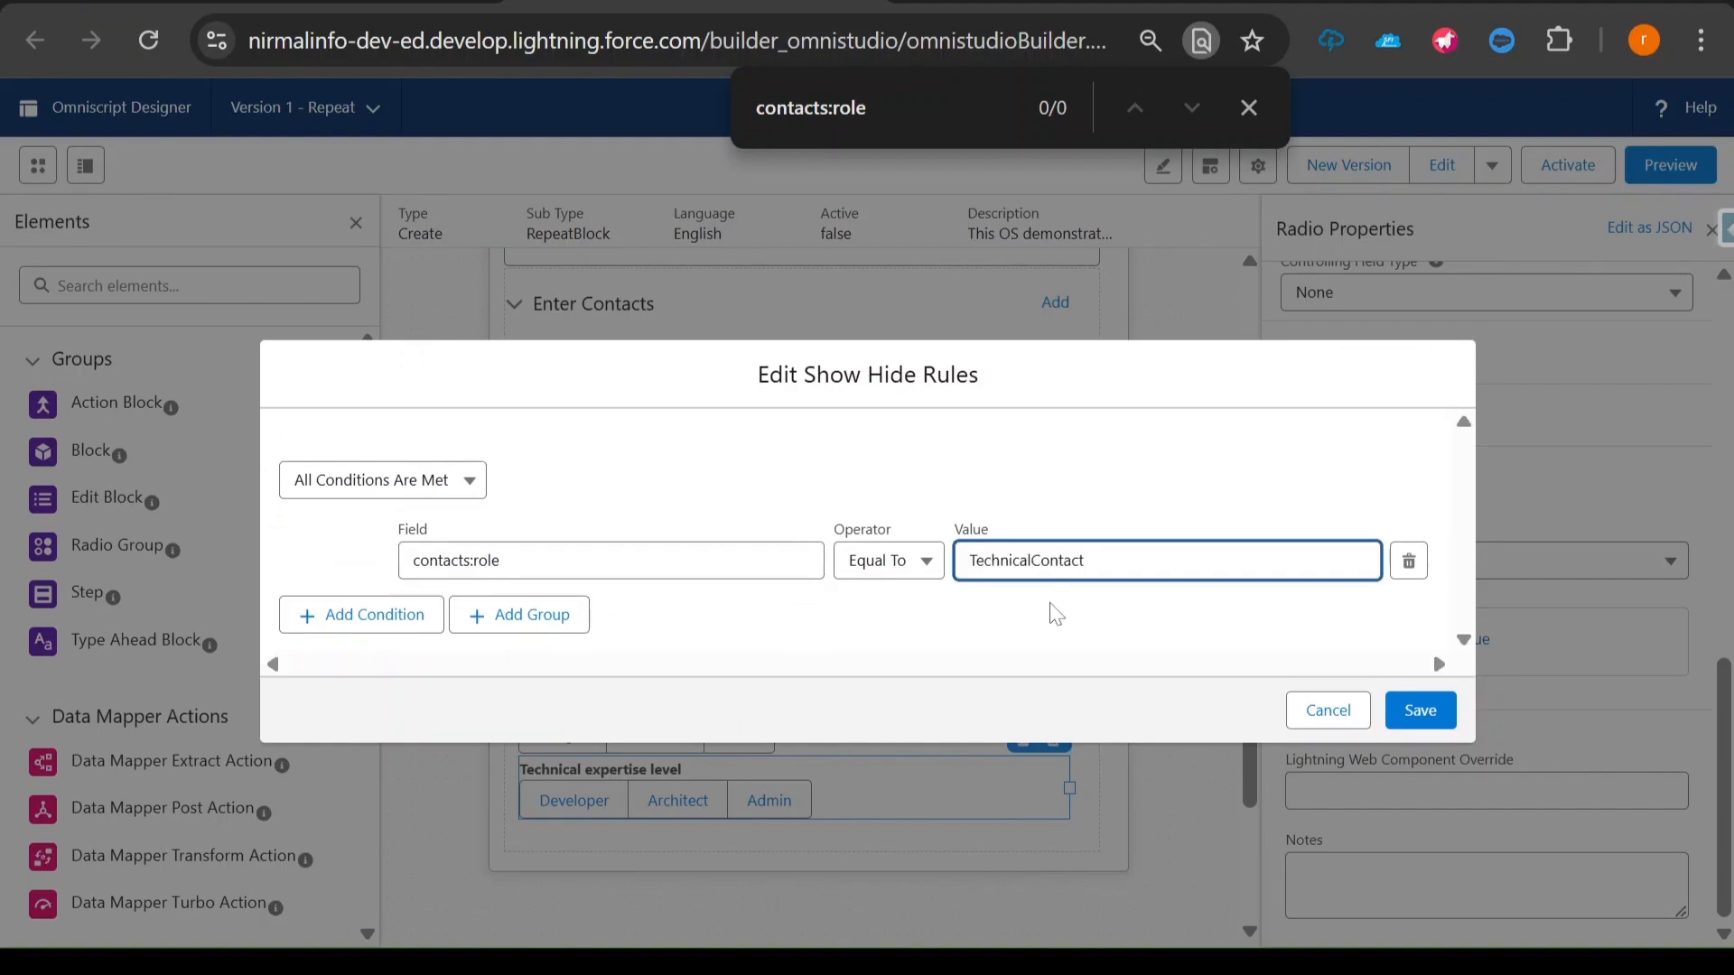
pyautogui.click(1422, 713)
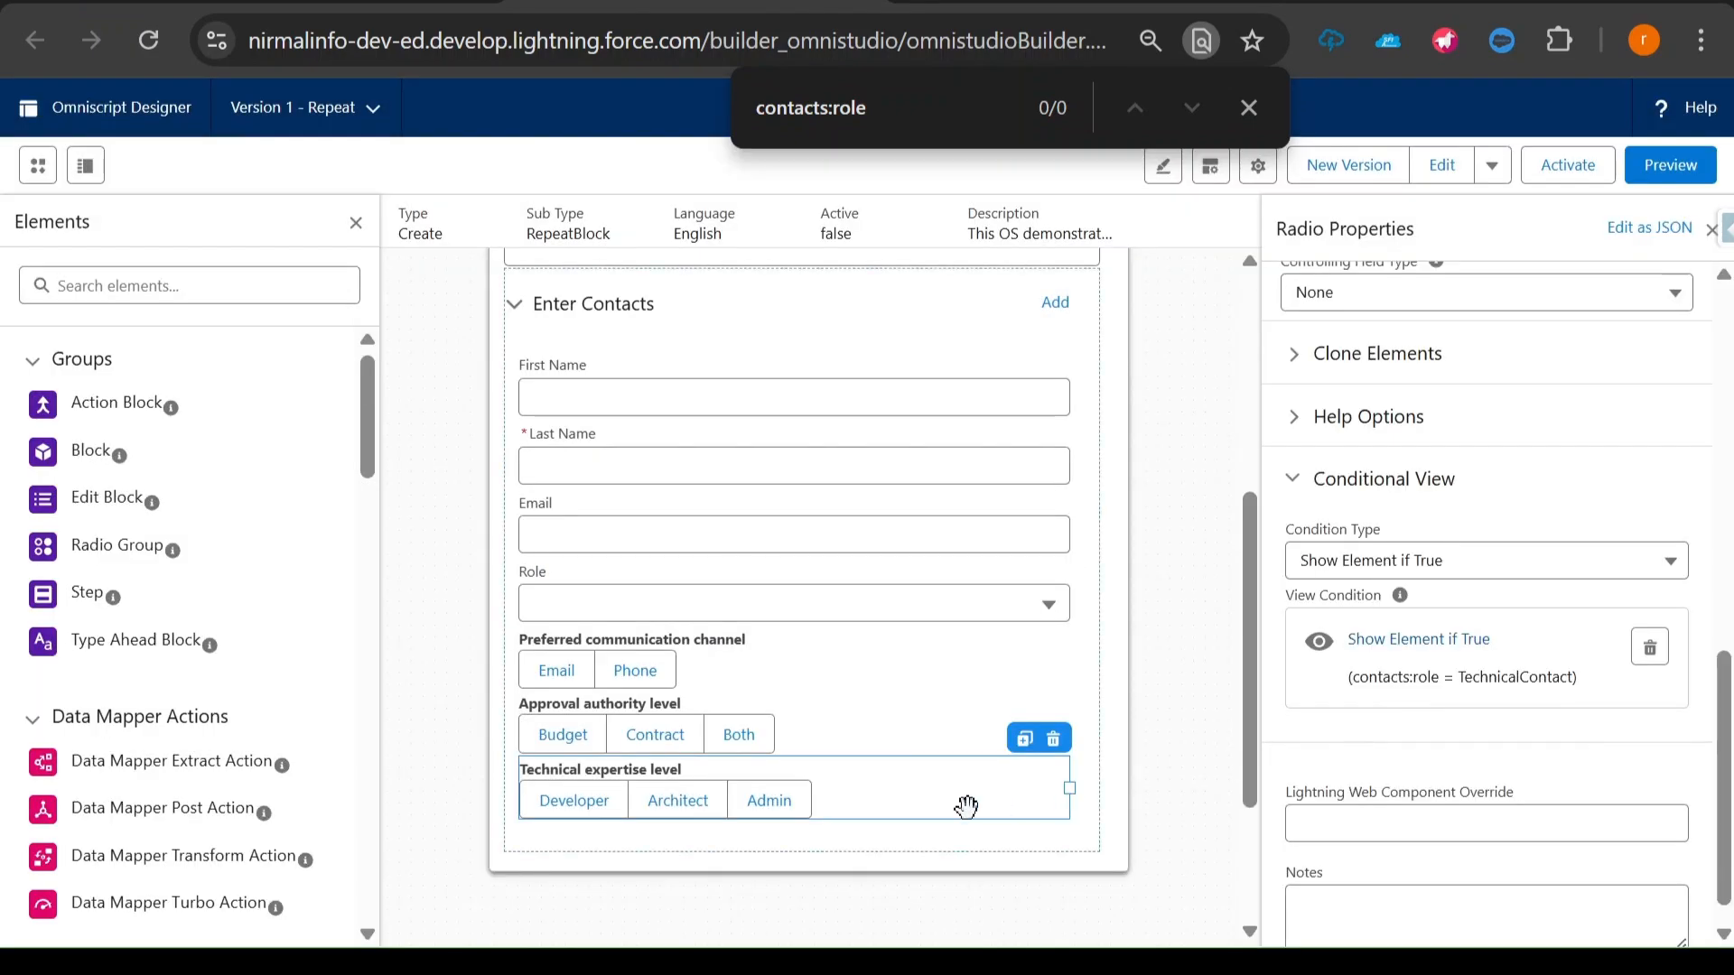
# - Start a show condition for the Approval authority level radio again, with contacts:role as its field
pyautogui.click(768, 659)
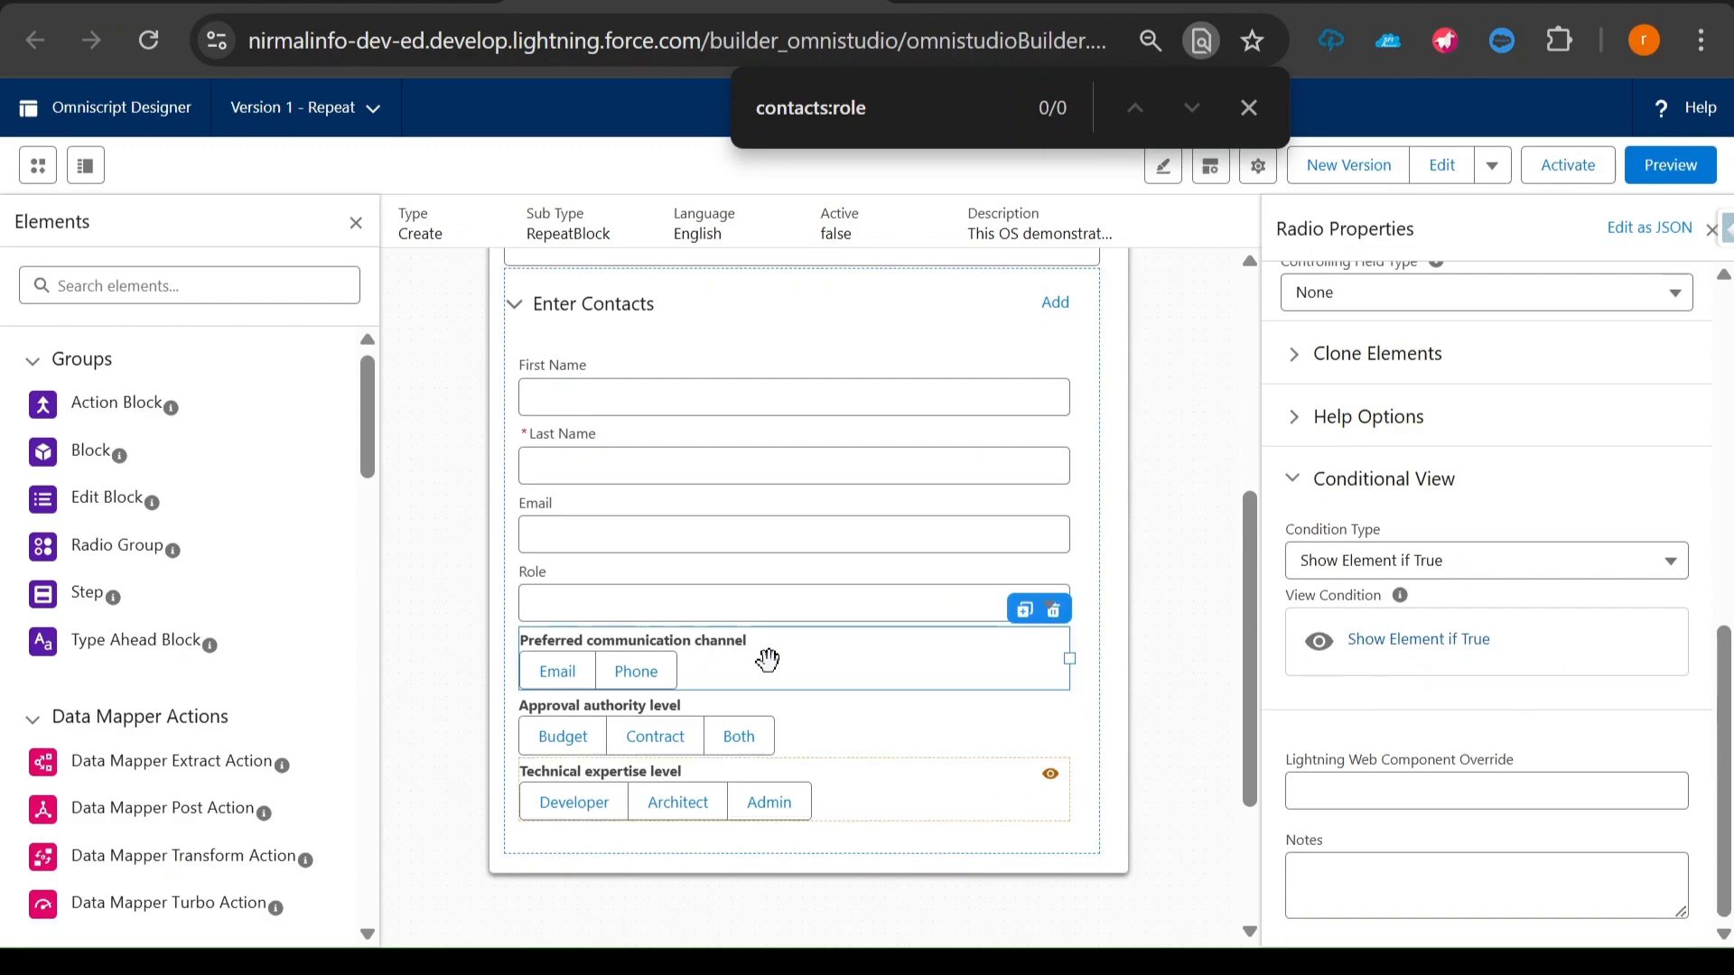
pyautogui.scroll(-2, 955, 778)
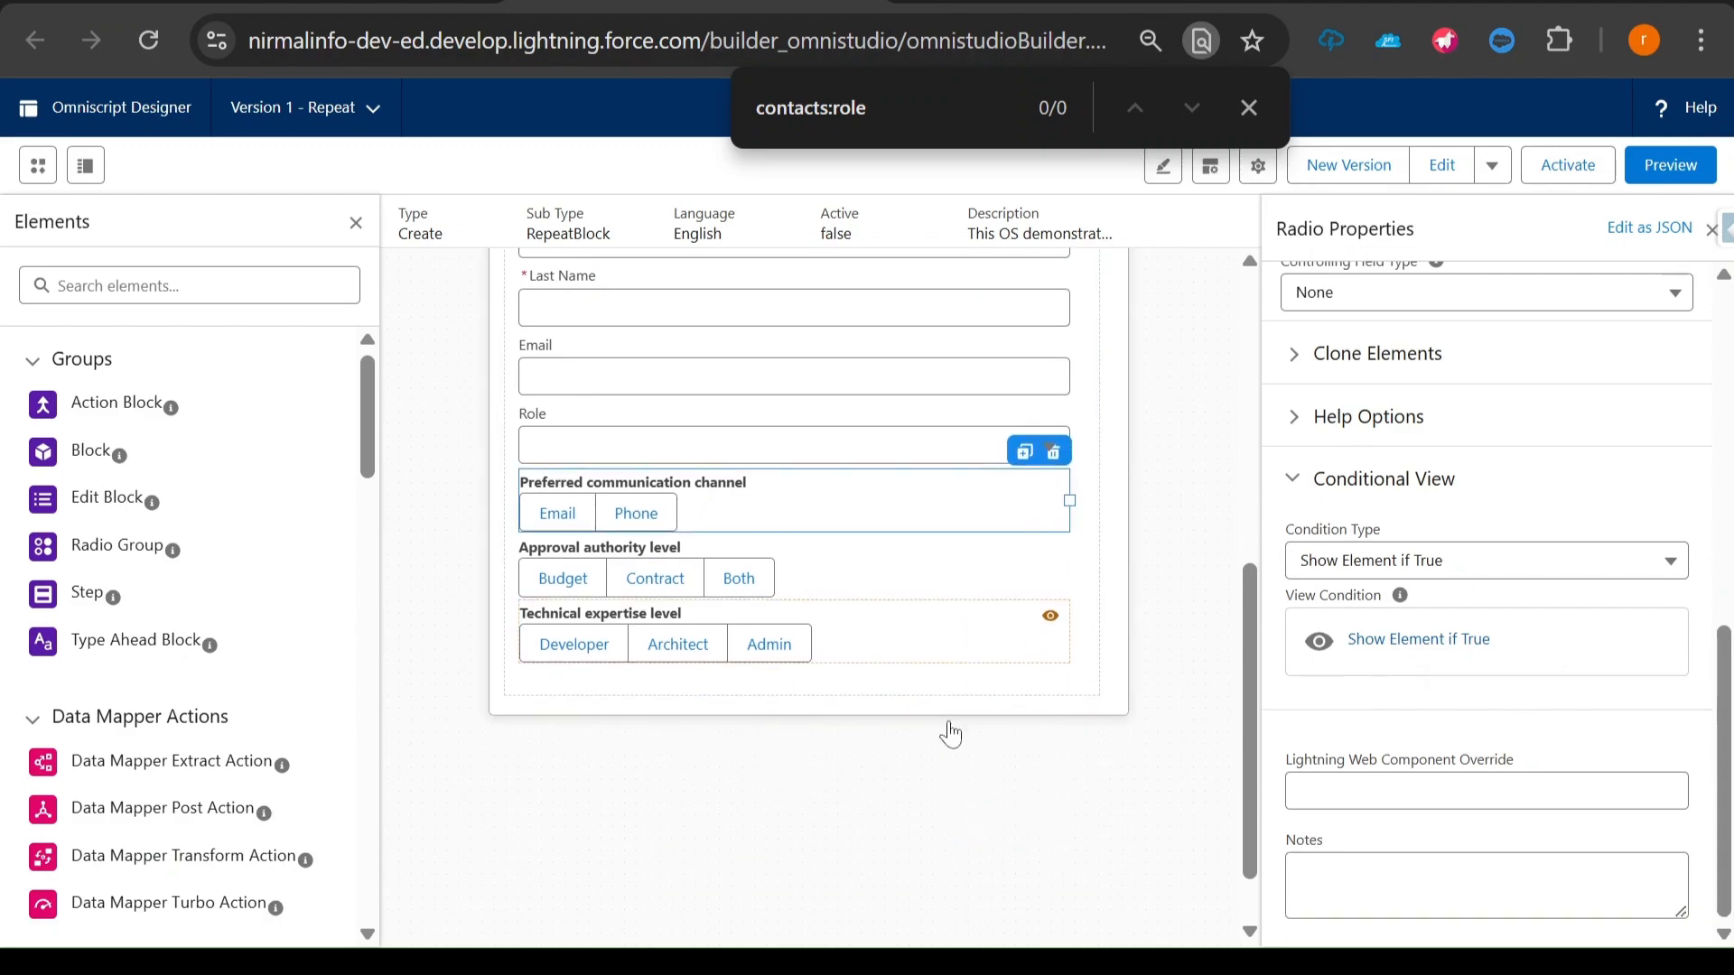
pyautogui.click(910, 569)
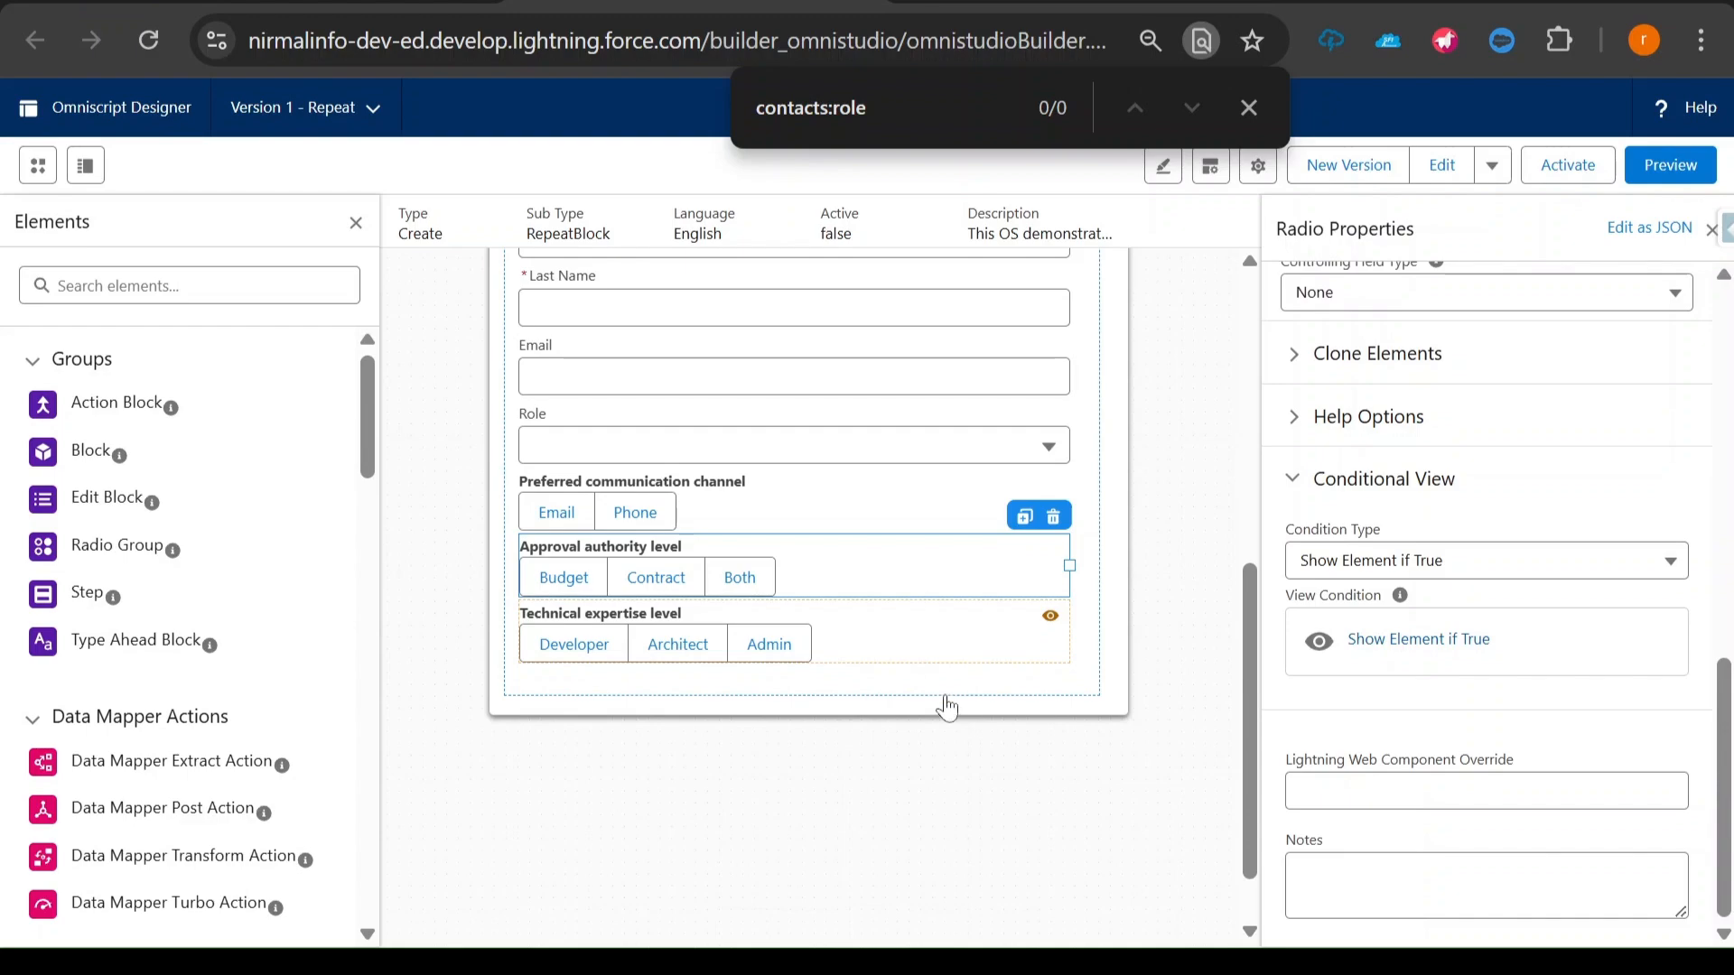
pyautogui.click(868, 107)
pyautogui.hotkey('ctrl', 'a')
pyautogui.click(1445, 643)
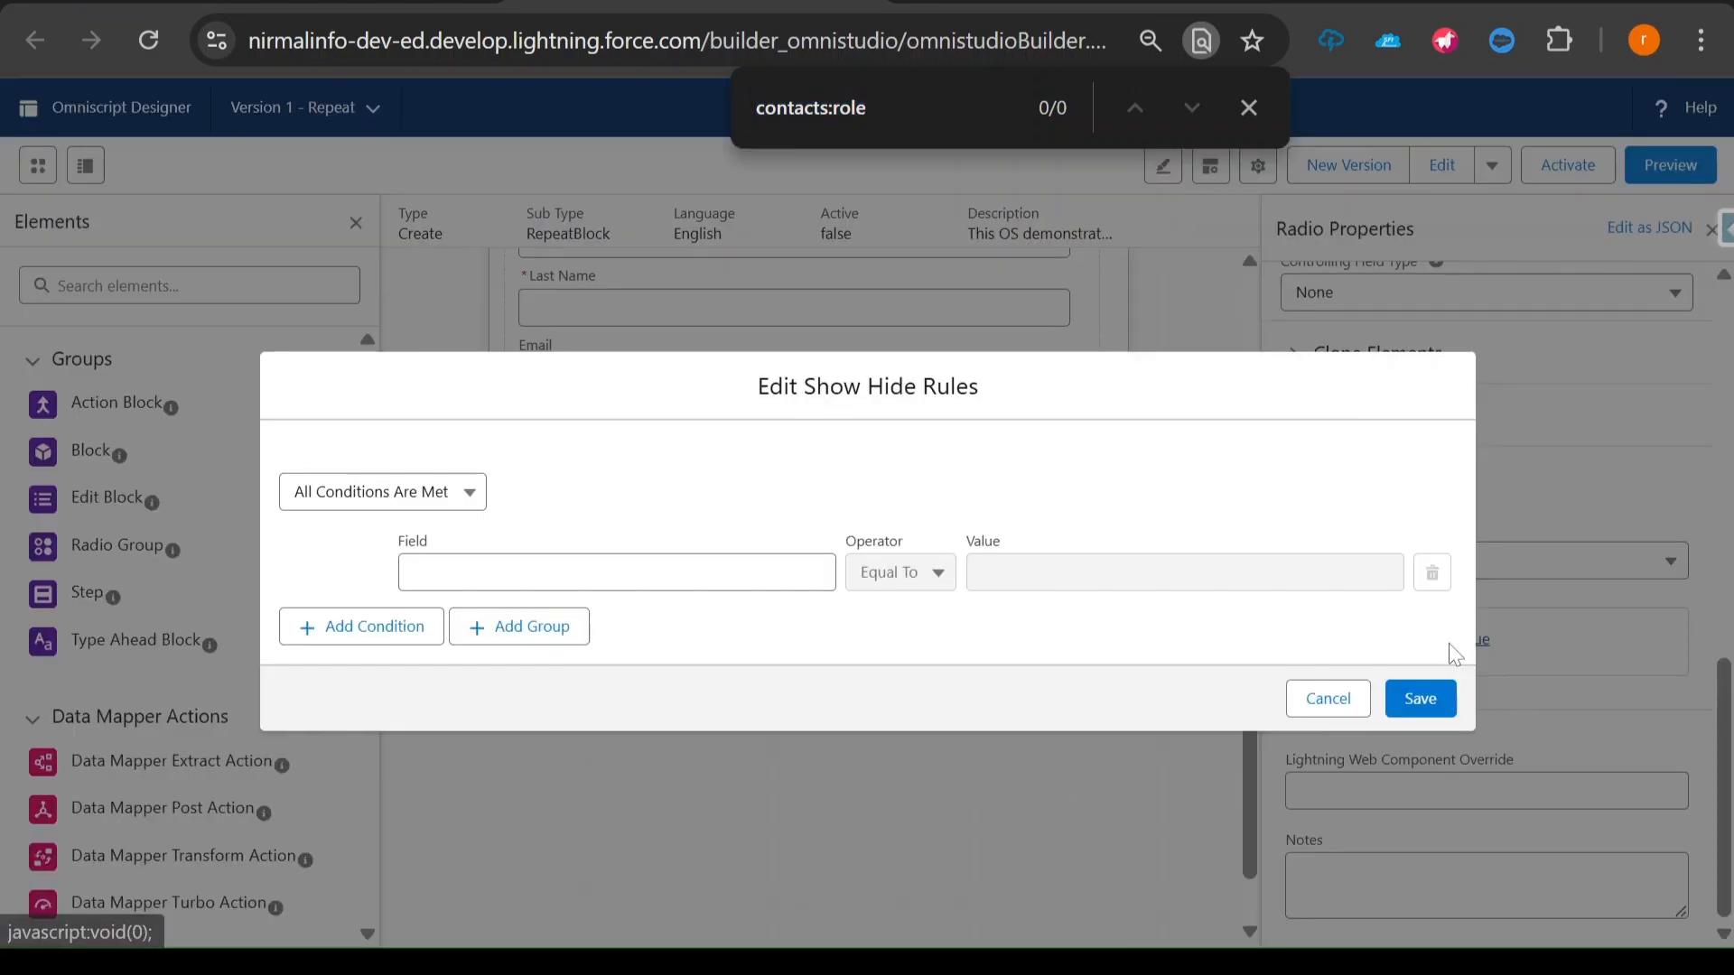
pyautogui.click(603, 567)
pyautogui.hotkey('ctrl', 'v')
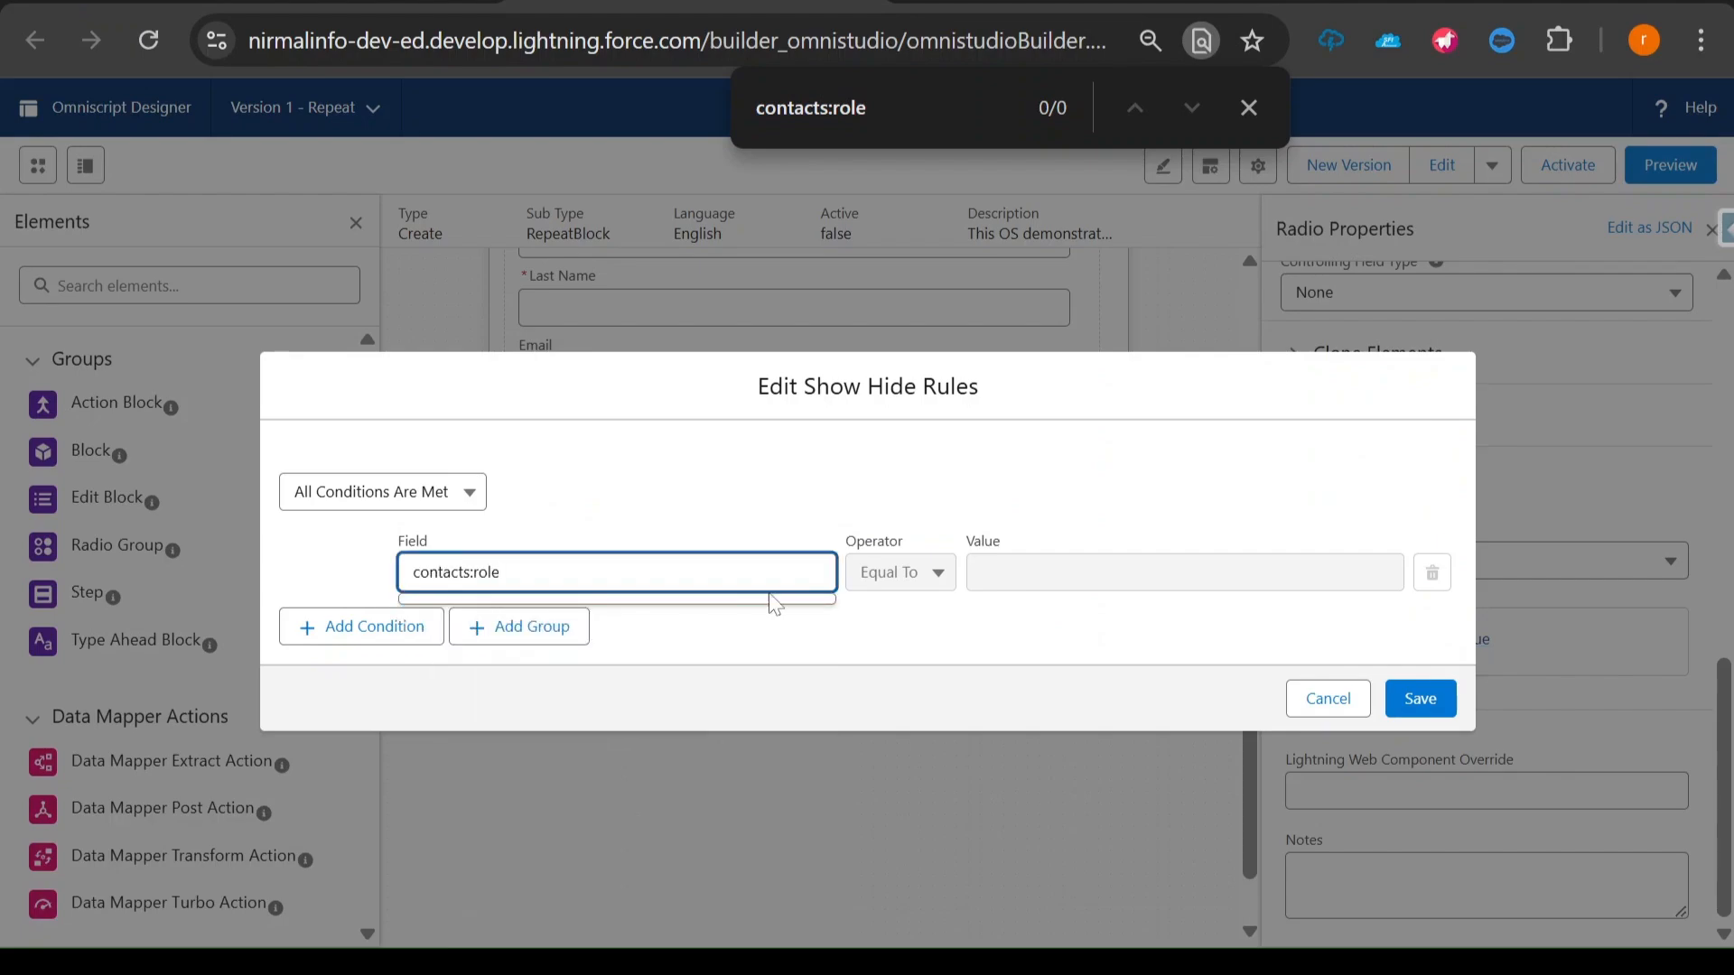
pyautogui.click(1018, 571)
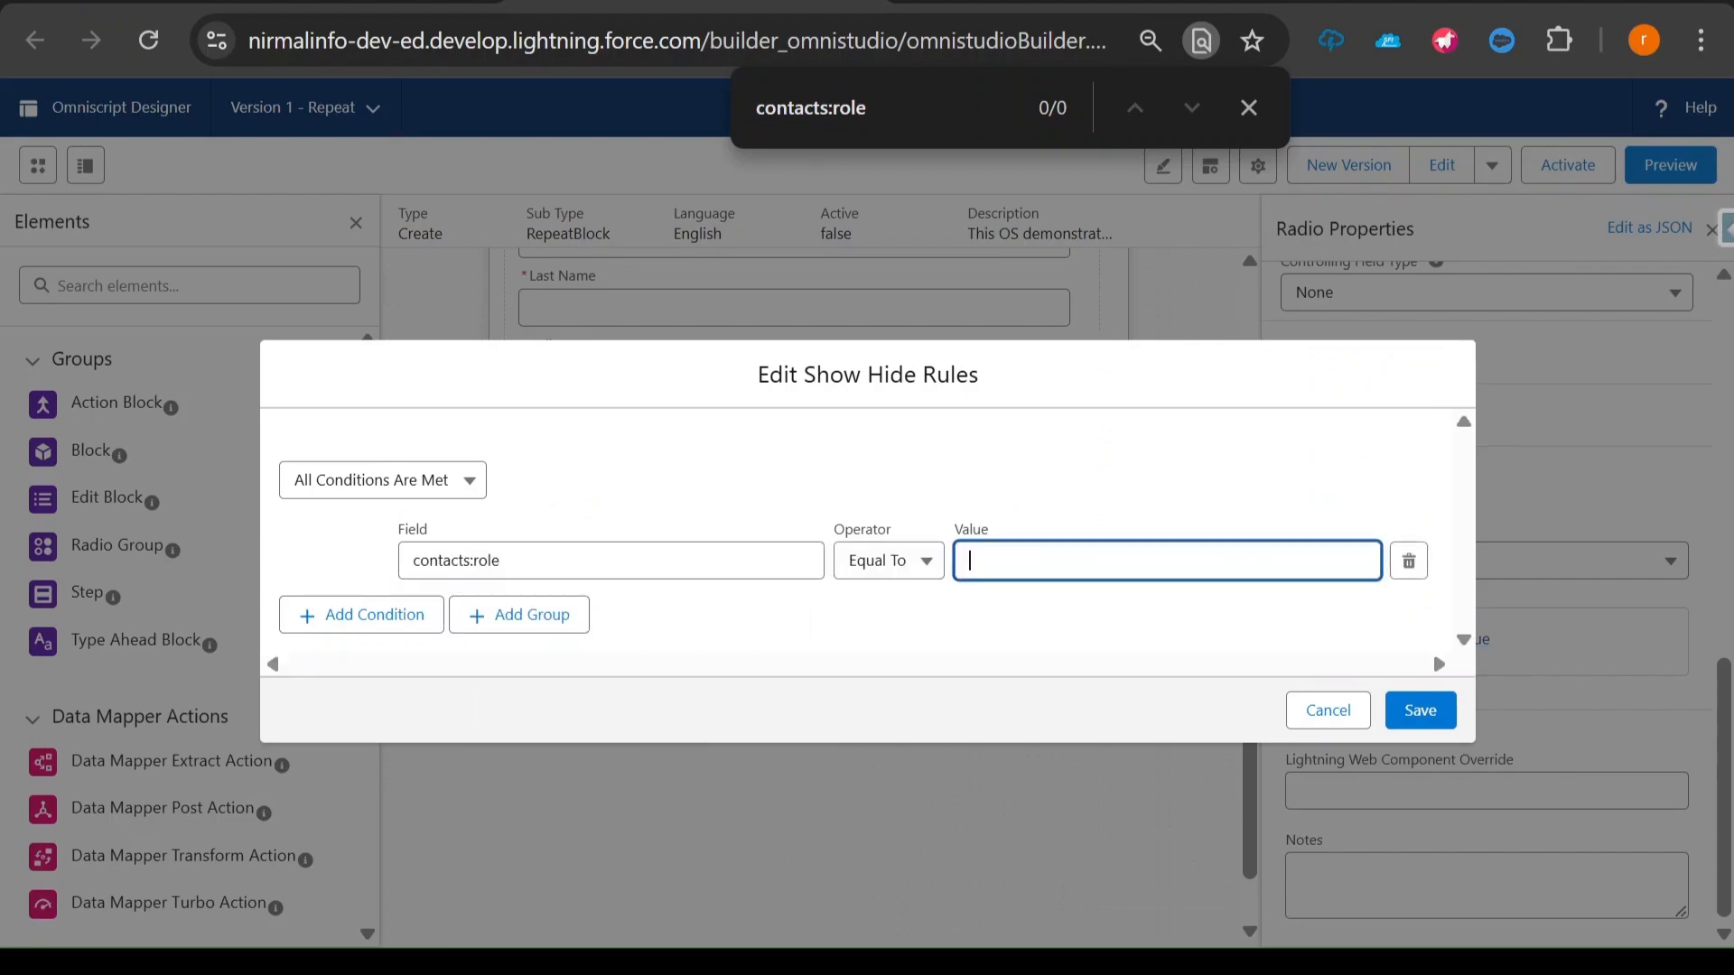
# - Copy "Decision Maker" from the notes, set it without the space as the condition value DecisionMaker, and save the rule
pyautogui.hotkey('alt', 'Tab')
pyautogui.moveTo(147, 156); pyautogui.dragTo(359, 156)
pyautogui.hotkey('ctrl', 'c')
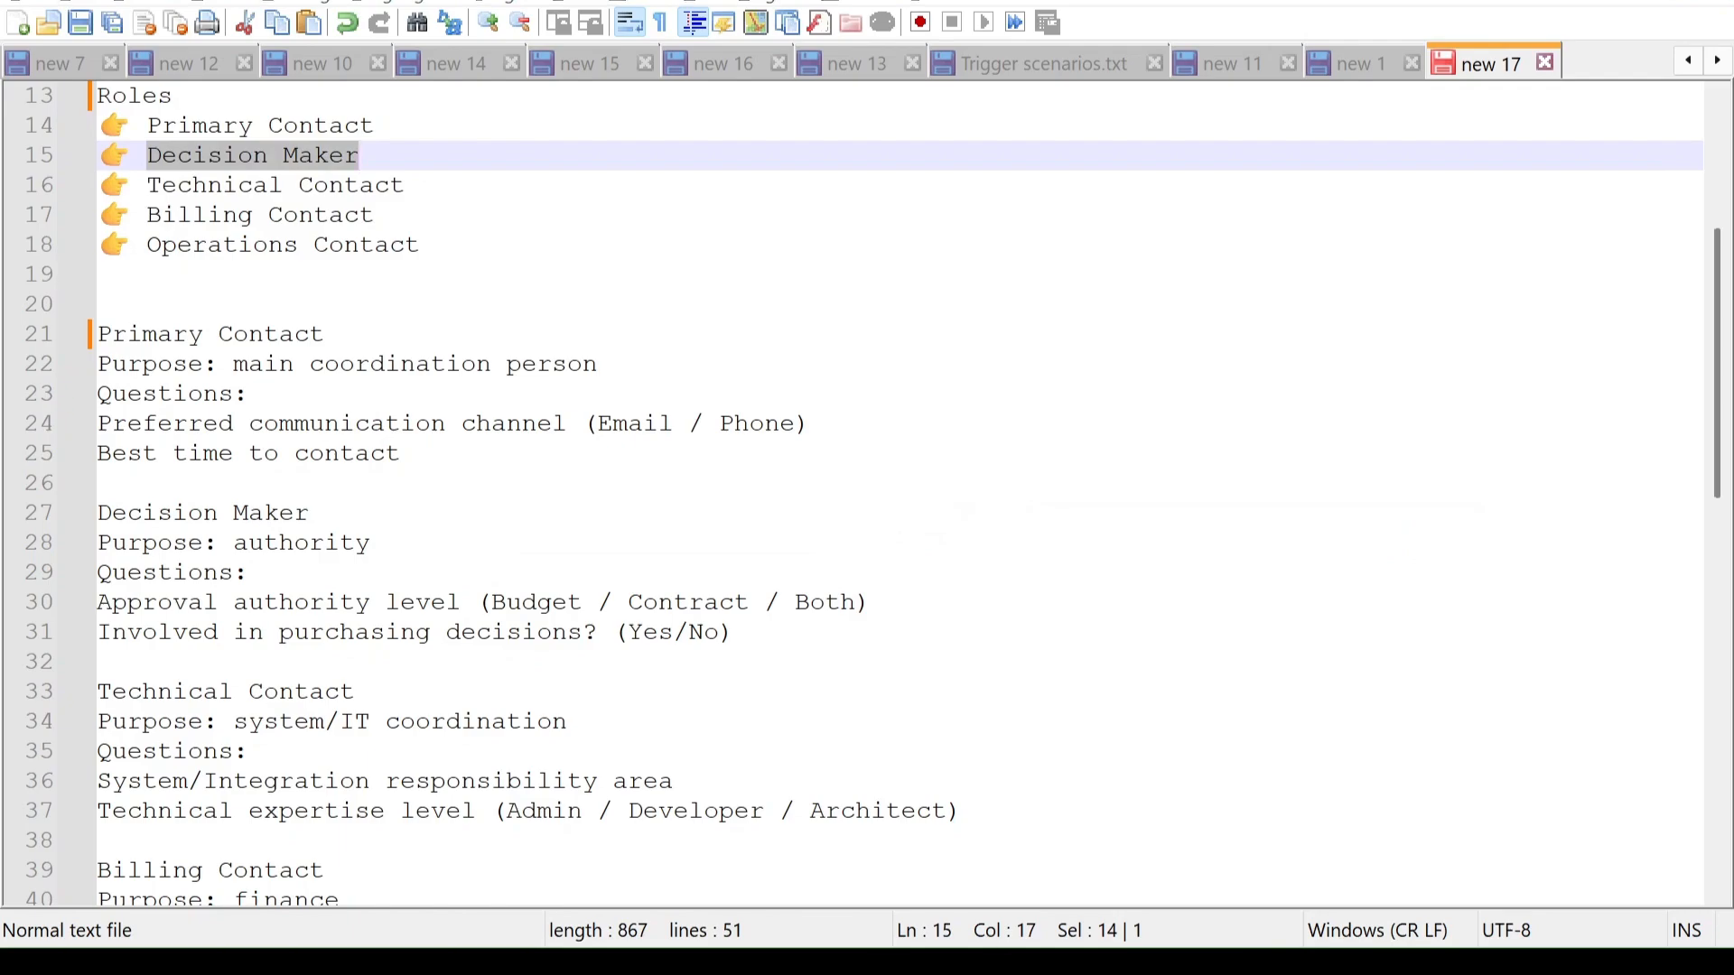
pyautogui.hotkey('alt', 'Tab')
pyautogui.hotkey('ctrl', 'v')
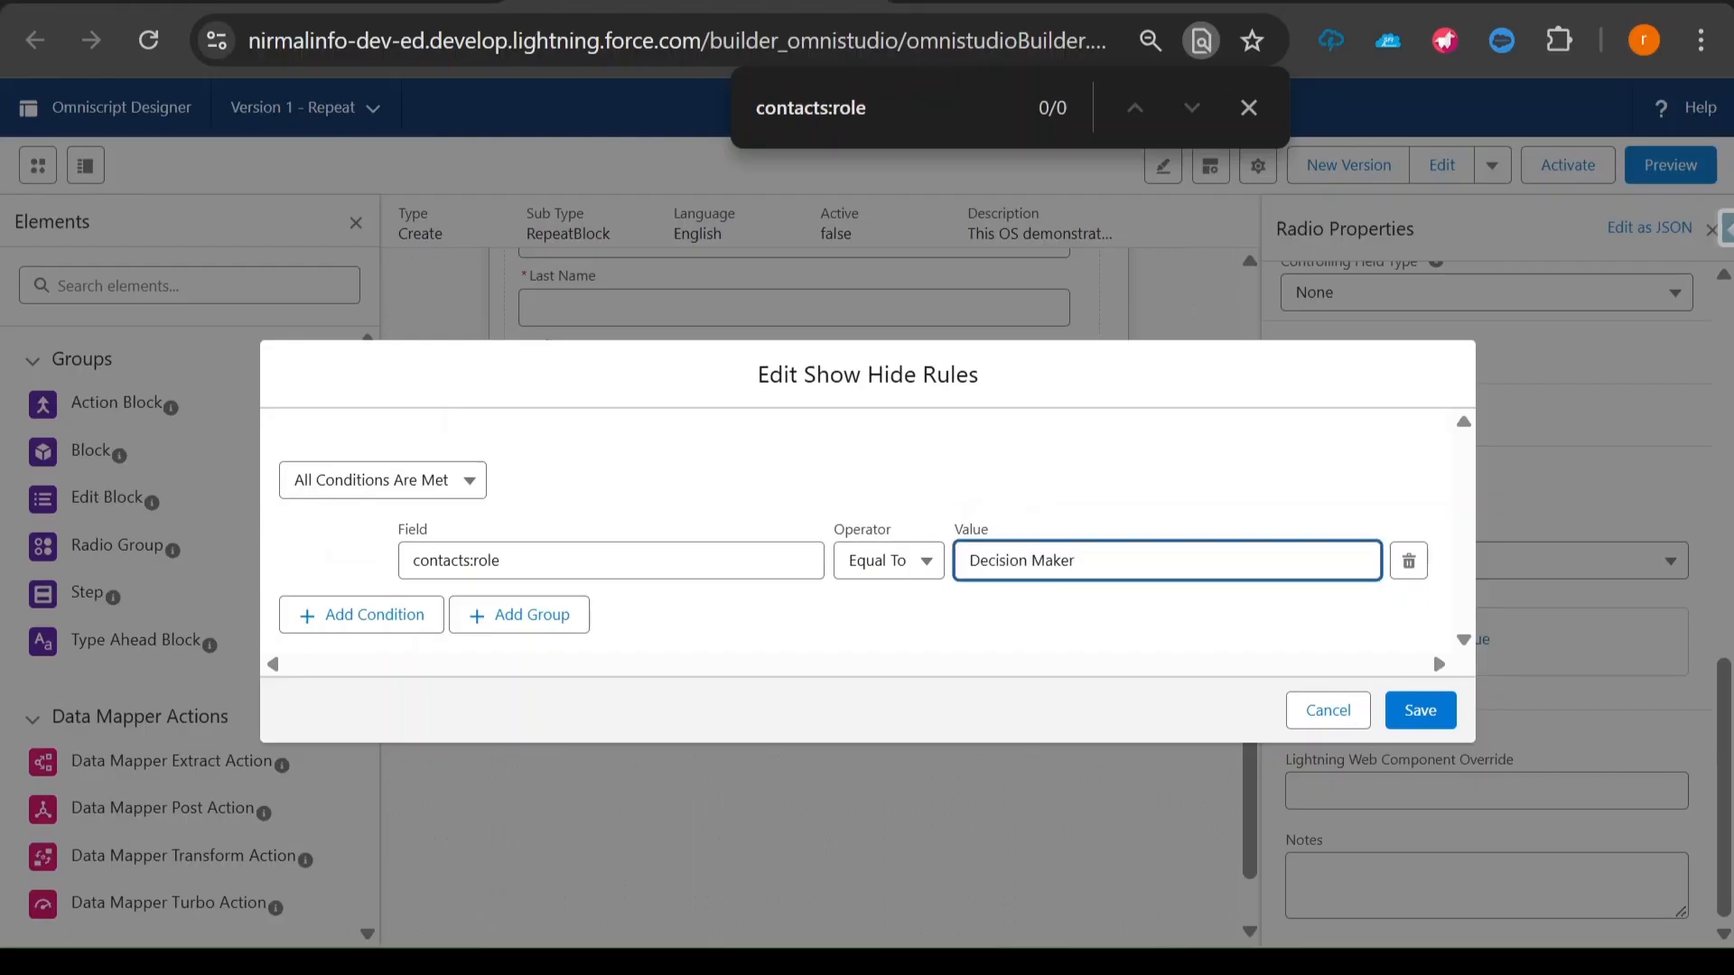
pyautogui.press('Delete')
pyautogui.click(1421, 710)
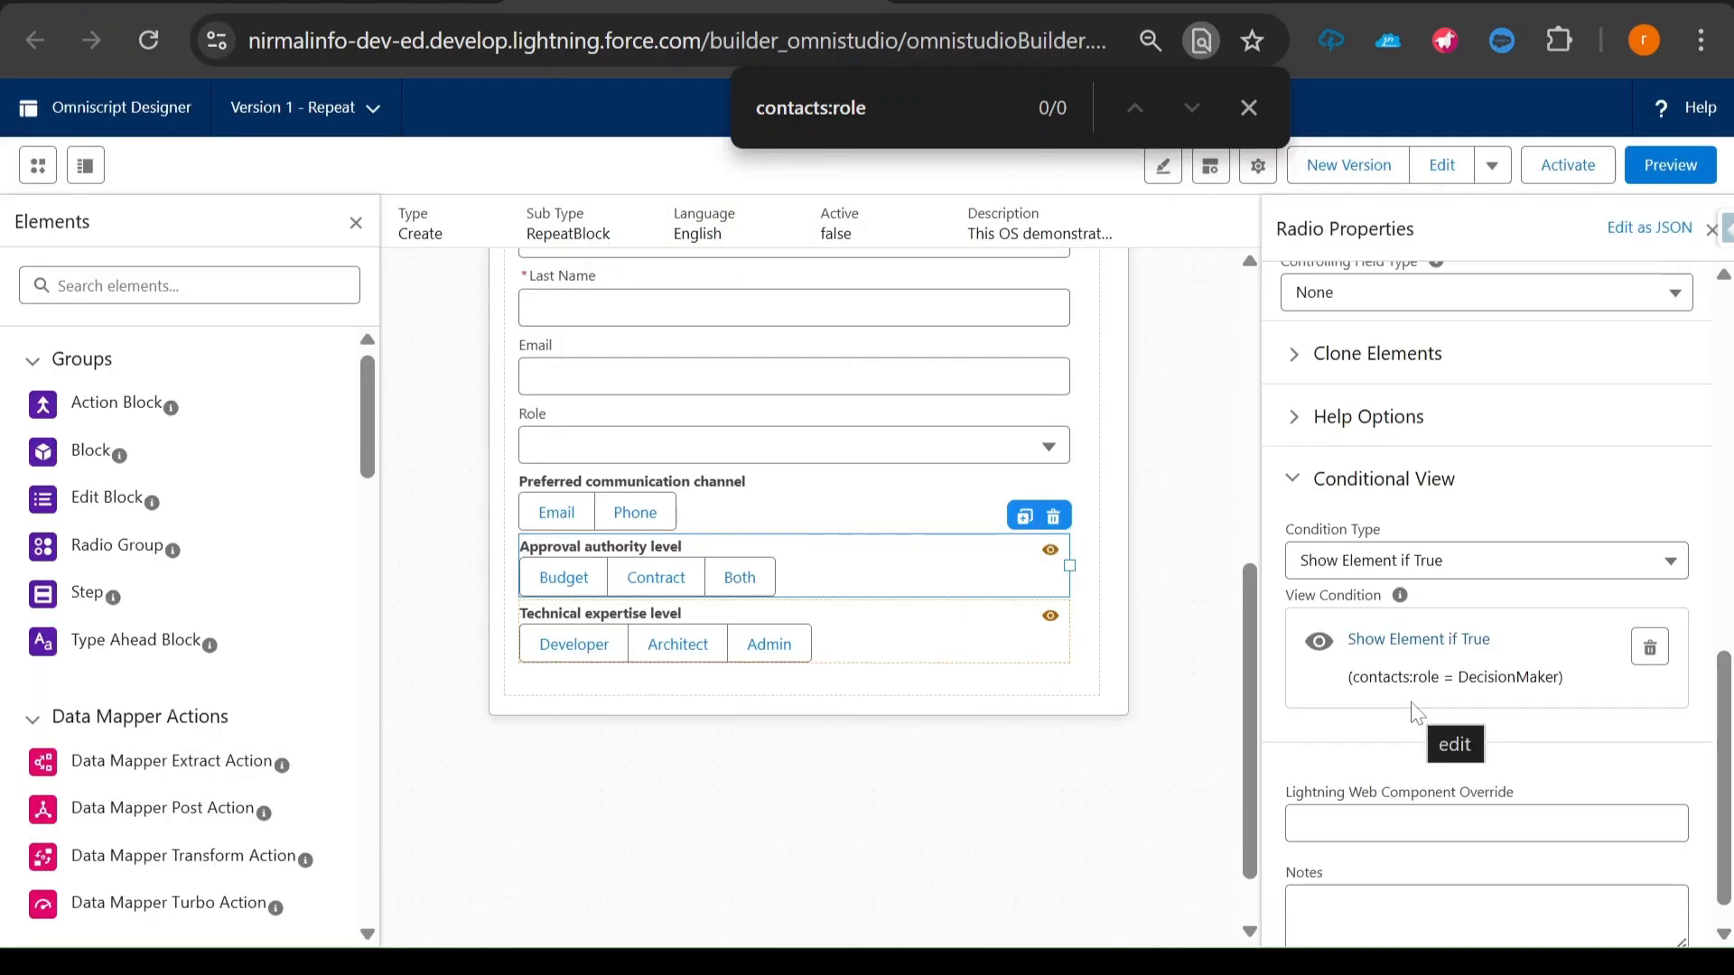
# - Start a show condition for the Preferred communication channel radio with contacts:role as its field
pyautogui.click(774, 492)
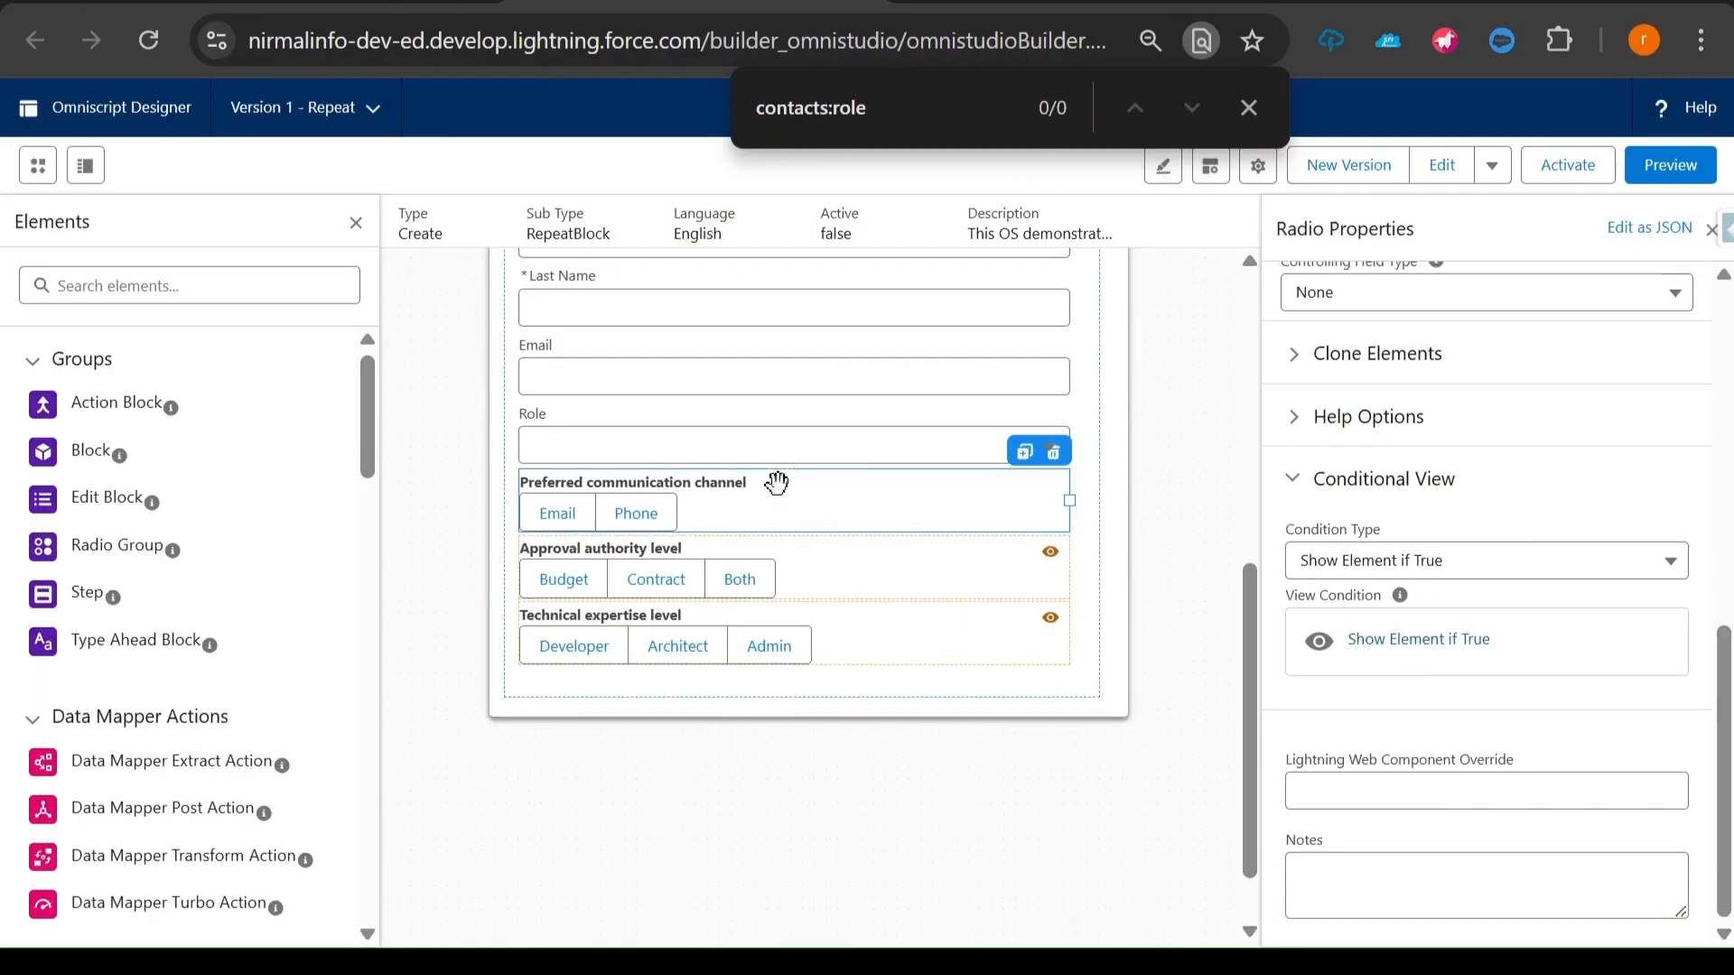
pyautogui.click(1379, 639)
pyautogui.click(578, 561)
pyautogui.doubleClick(802, 107)
pyautogui.tripleClick(802, 107)
pyautogui.hotkey('ctrl', 'c')
pyautogui.click(574, 559)
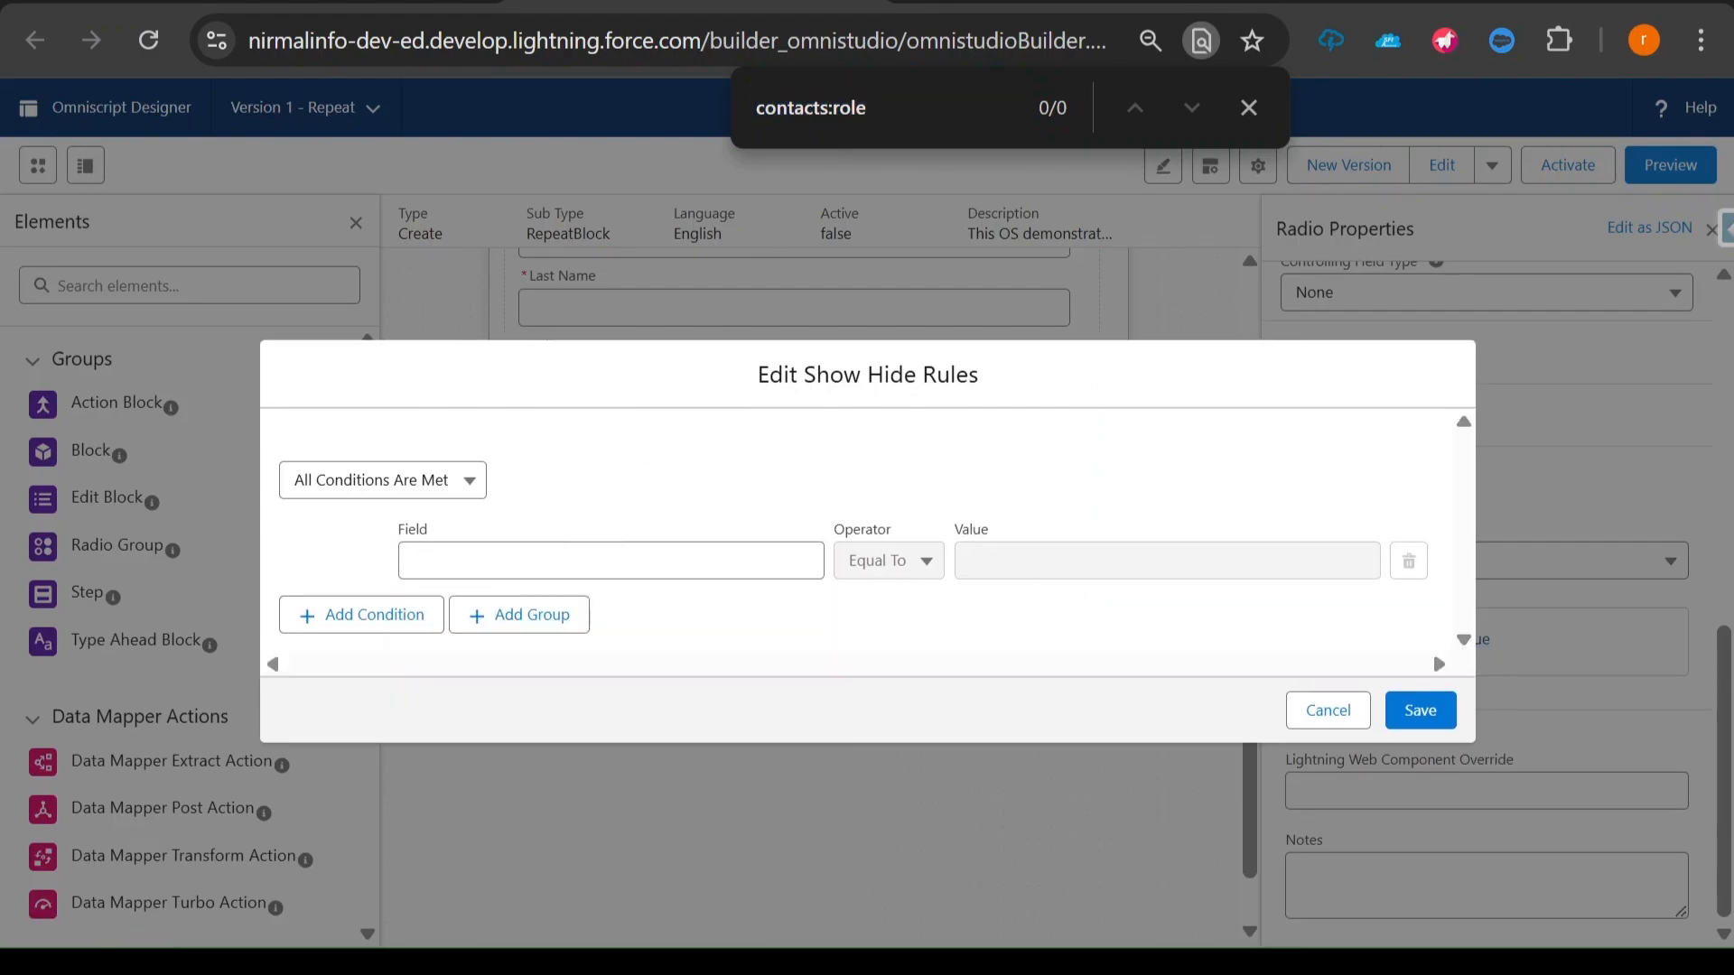
pyautogui.hotkey('ctrl', 'v')
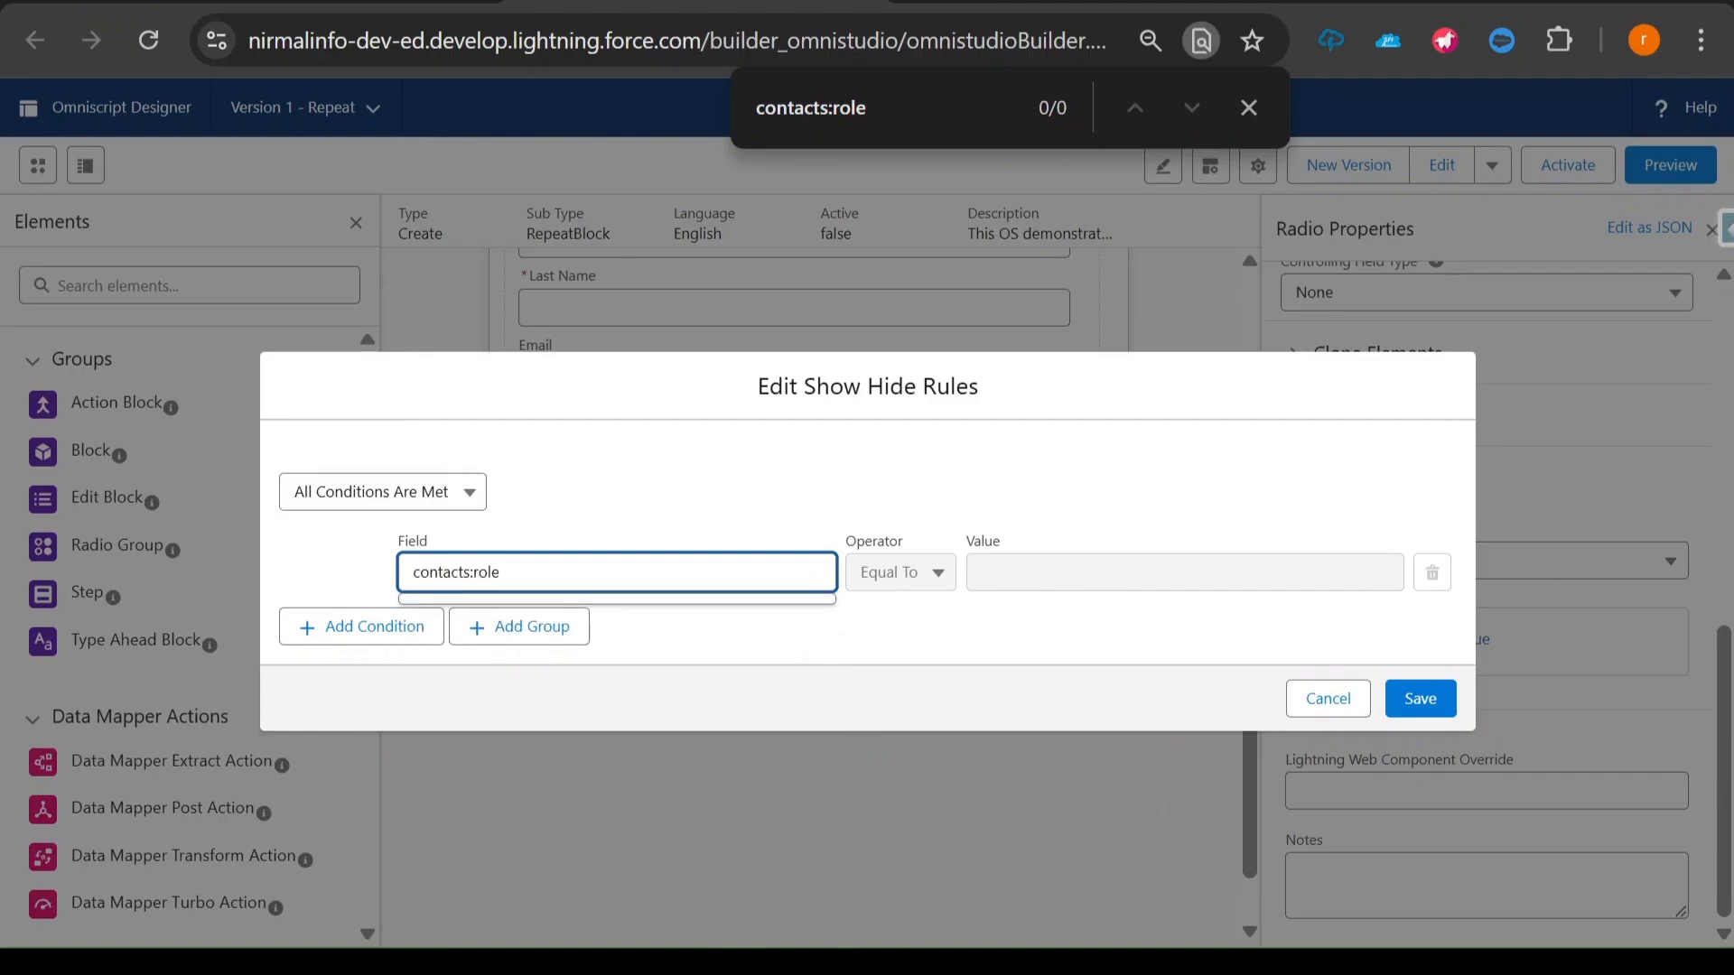
# - Copy "Primary Contact" from the notes, set it without the space as the condition value PrimaryContact, and save the rule
pyautogui.hotkey('alt', 'Tab')
pyautogui.moveTo(147, 126); pyautogui.dragTo(376, 126)
pyautogui.hotkey('ctrl', 'c')
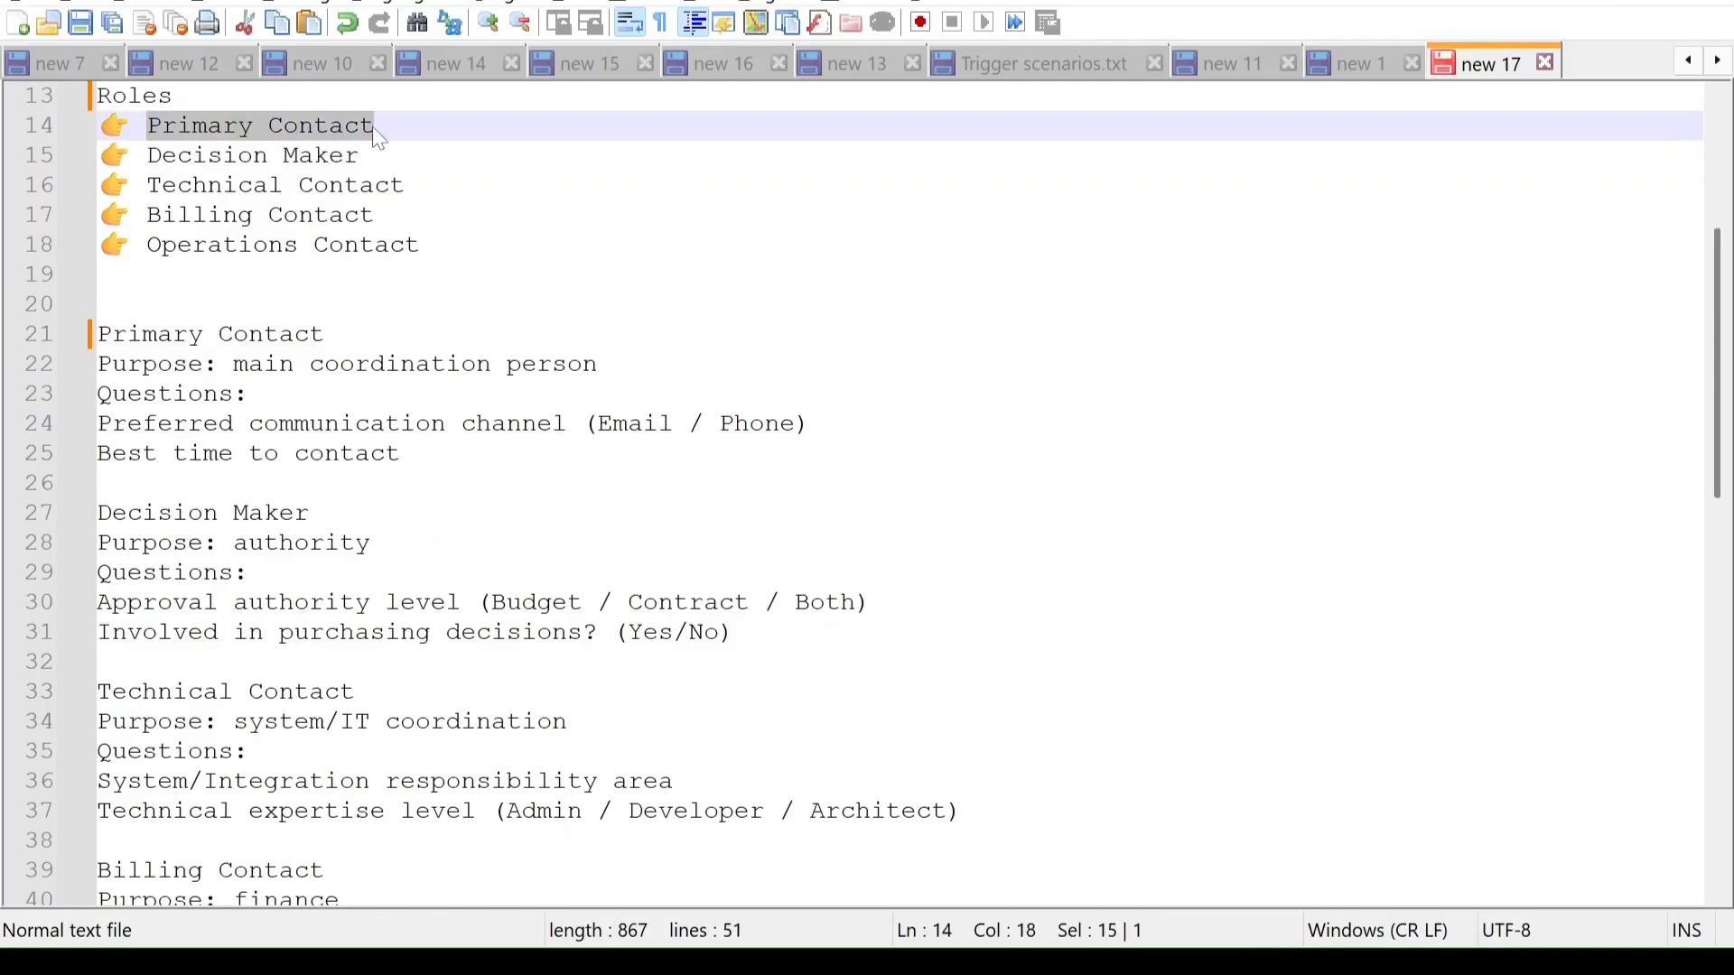
pyautogui.click(984, 831)
pyautogui.click(1022, 569)
pyautogui.hotkey('ctrl', 'v')
pyautogui.press('BackSpace')
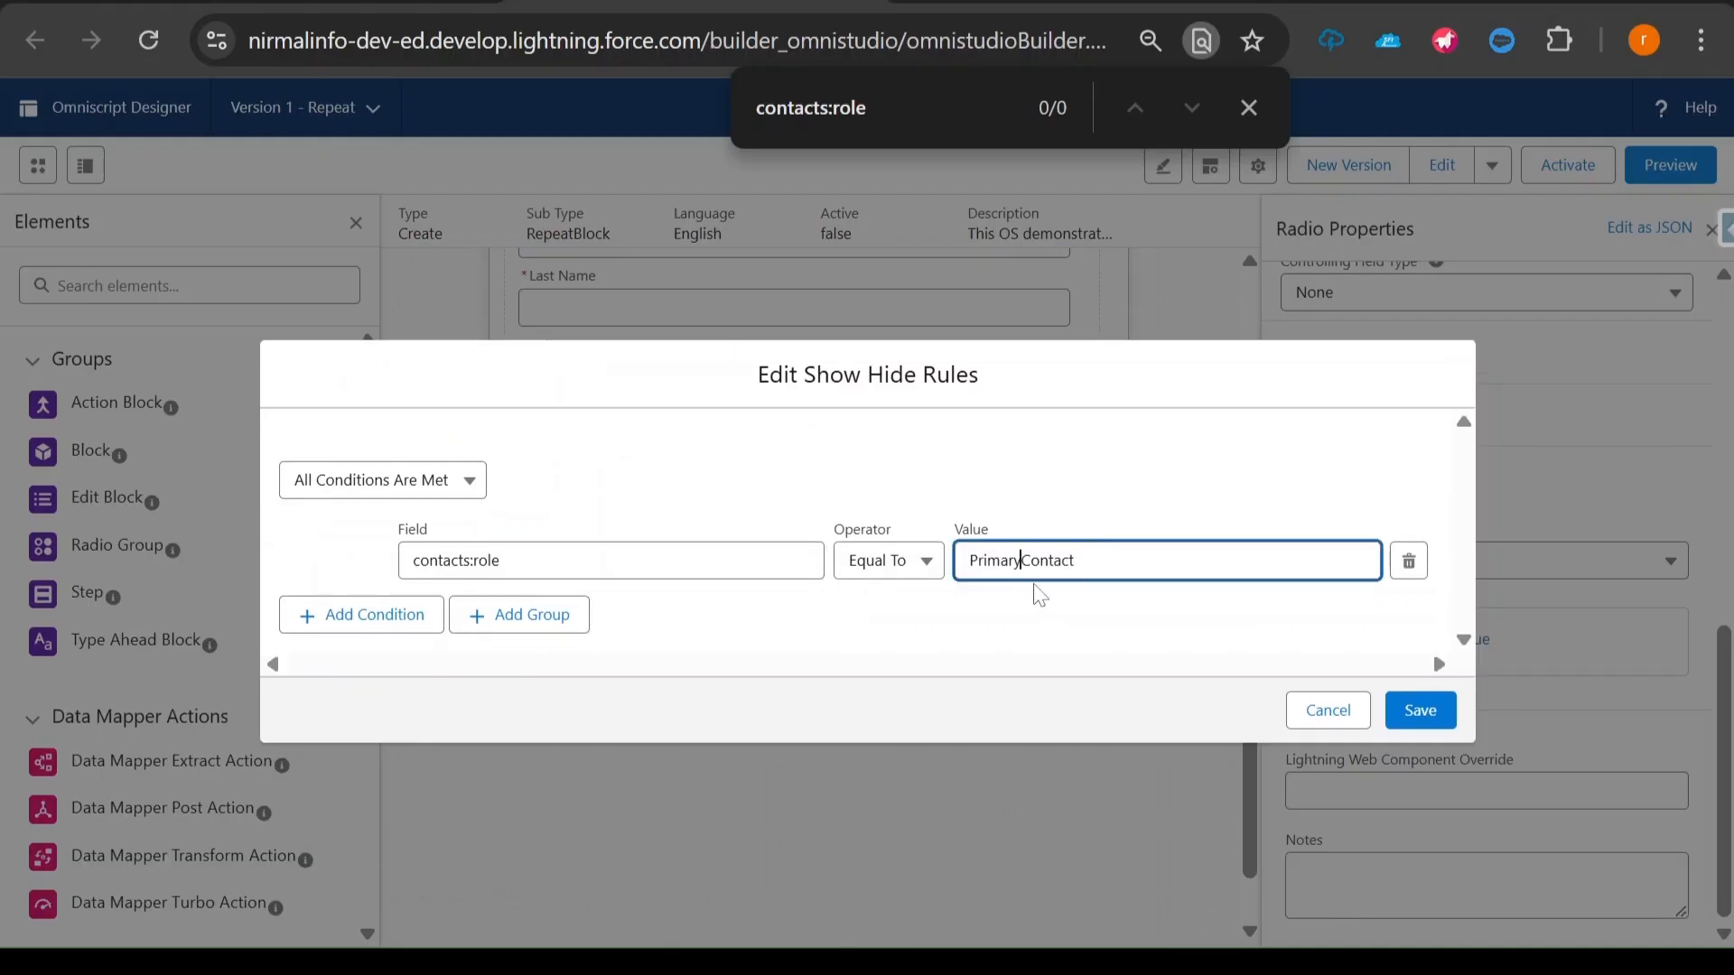
pyautogui.click(1420, 711)
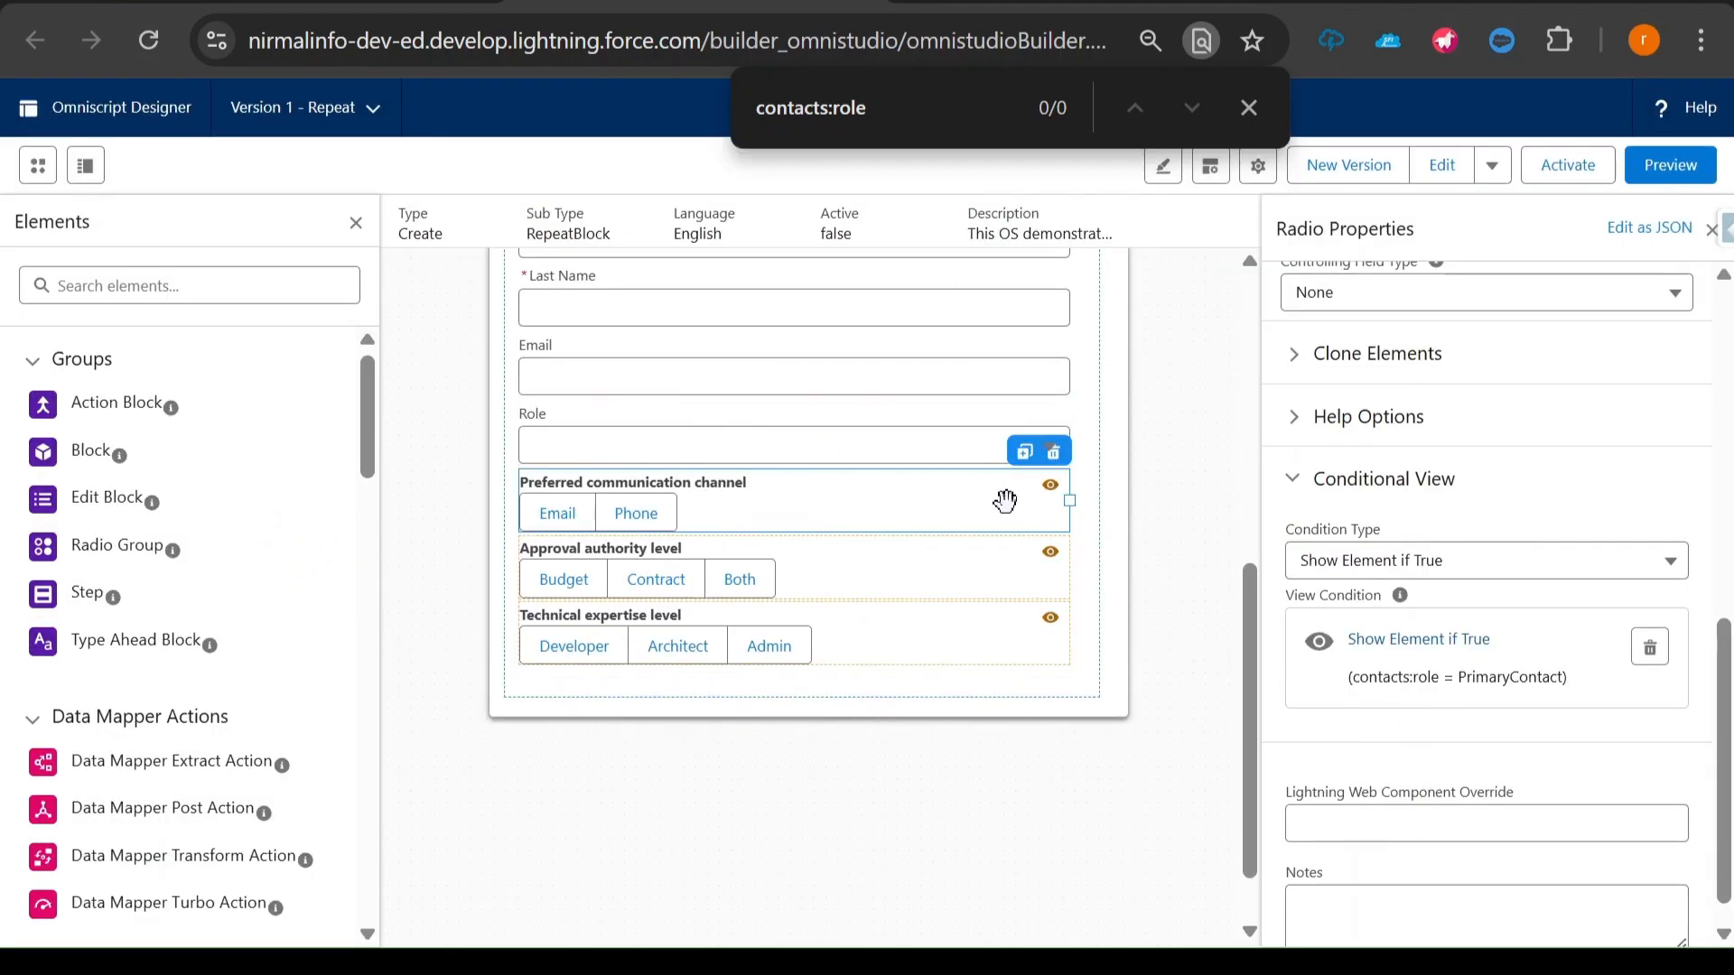
# - Check the show conditions of the three role-specific radios in the Enter Contacts block
pyautogui.moveTo(1047, 493)
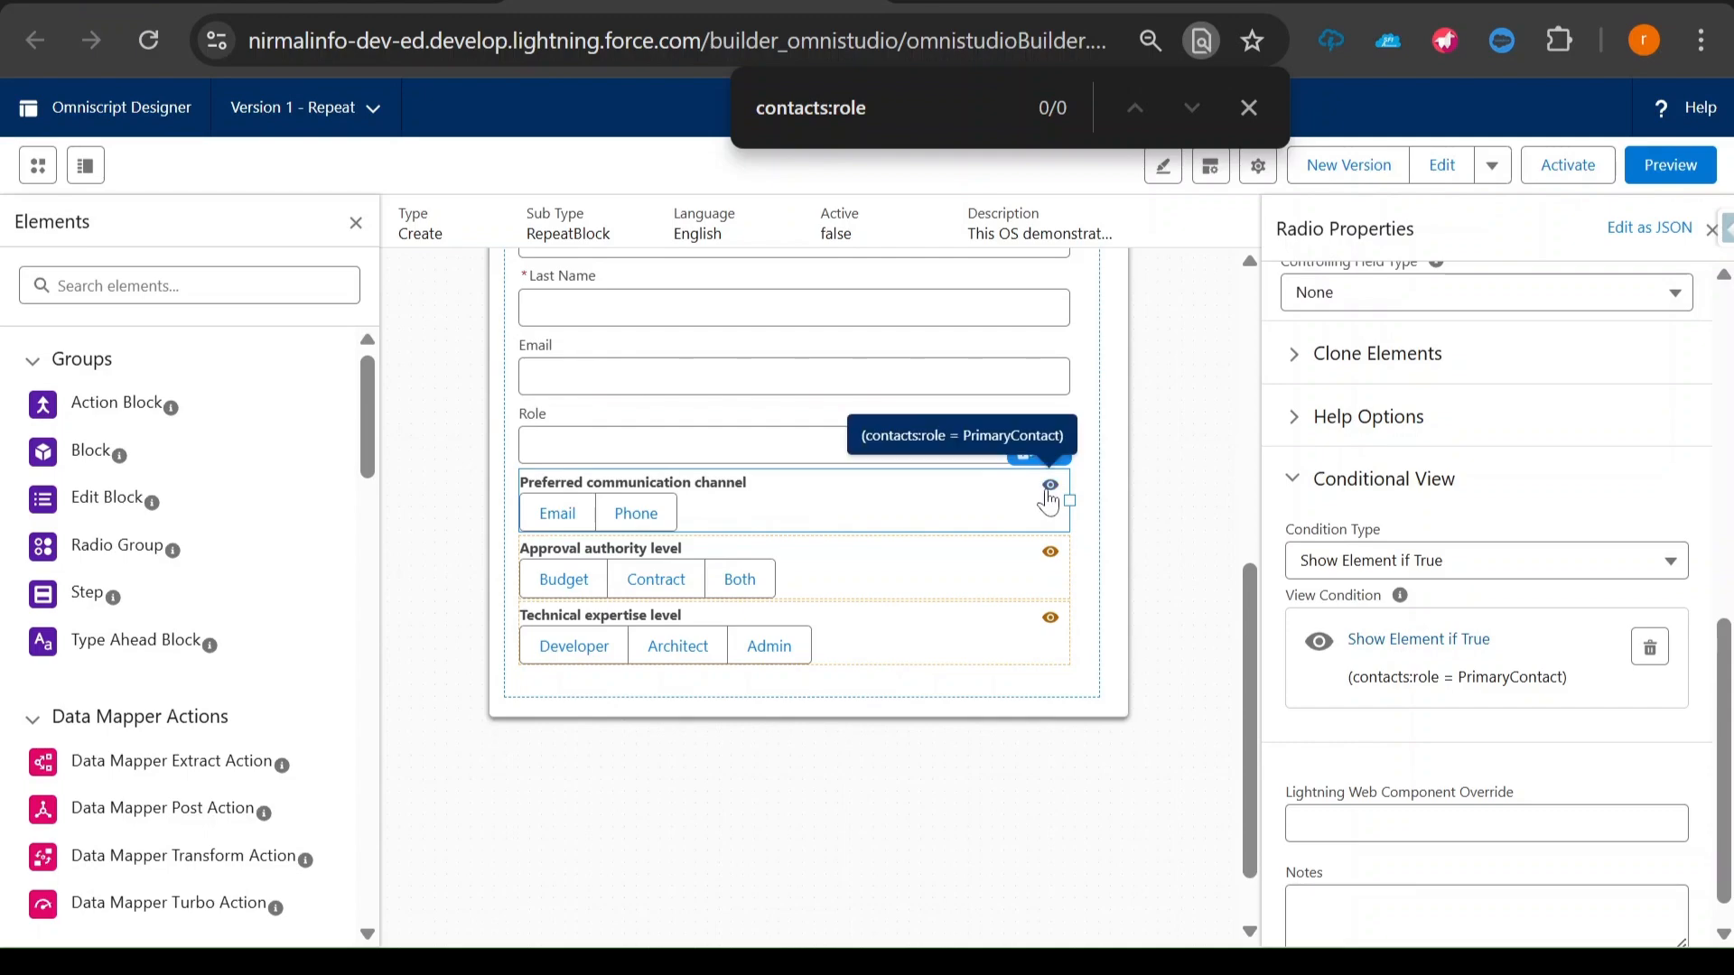
pyautogui.moveTo(1053, 564)
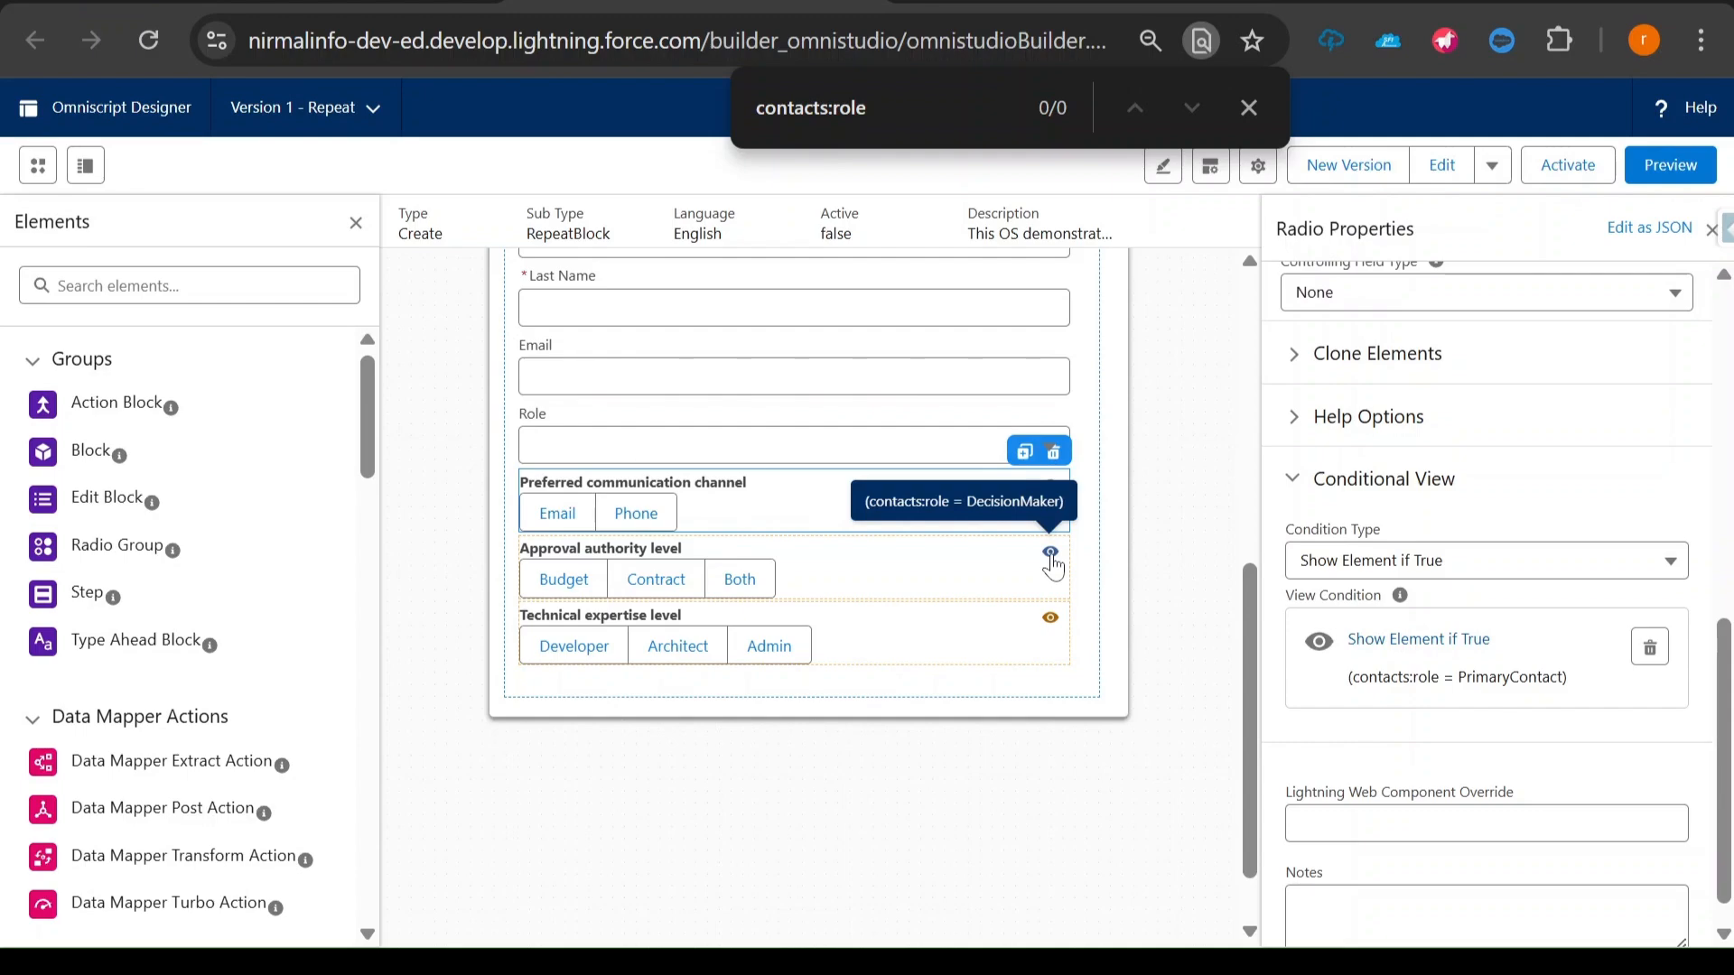
pyautogui.moveTo(1052, 623)
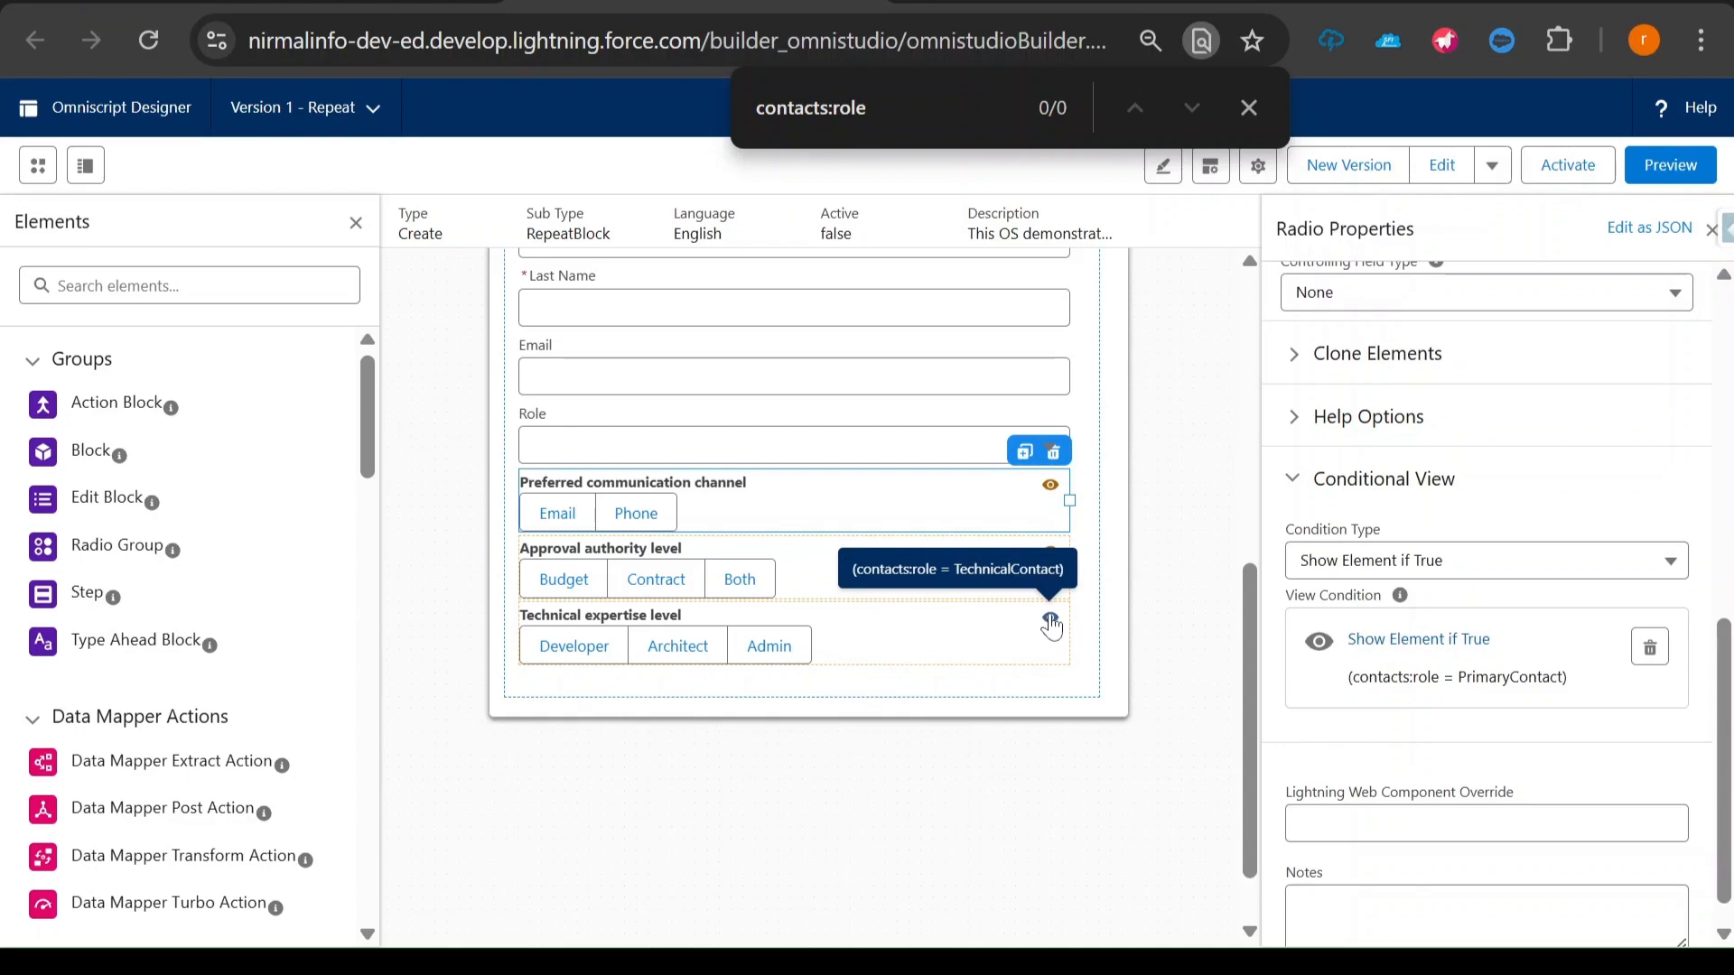
pyautogui.scroll(2, 1052, 623)
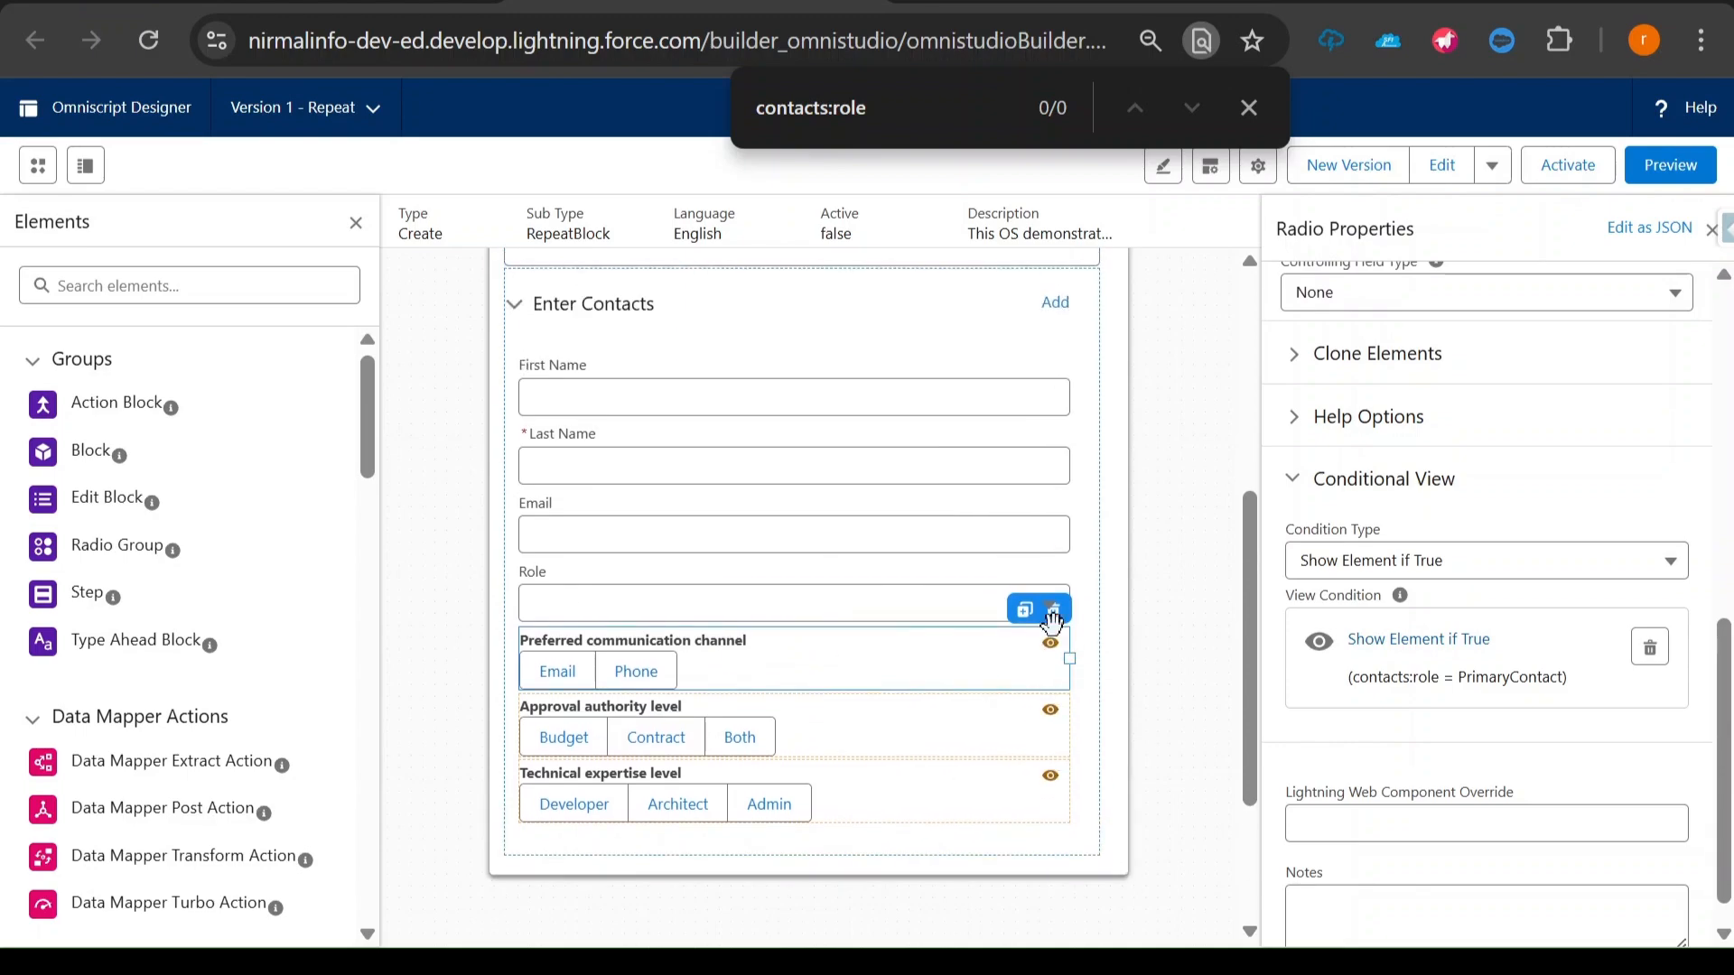
# - Preview the Omniscript and set the contact's Role to Primary Contact to check which question it shows
pyautogui.click(1657, 166)
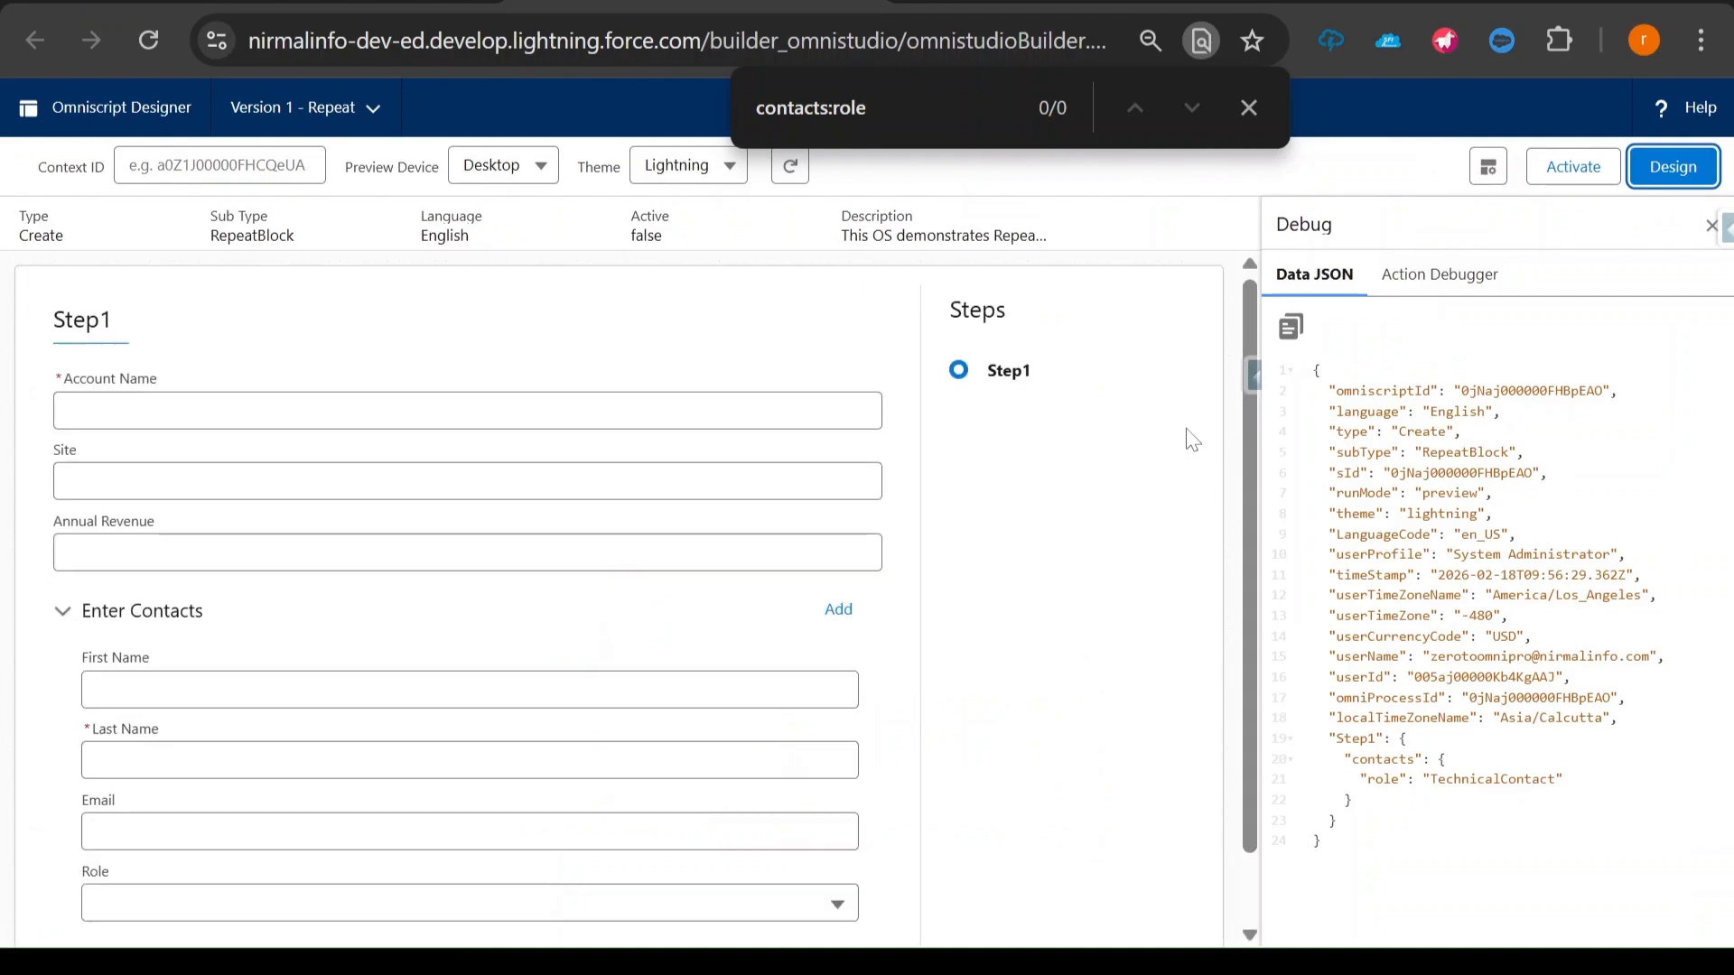
pyautogui.scroll(-1, 623, 542)
pyautogui.click(251, 826)
pyautogui.click(890, 670)
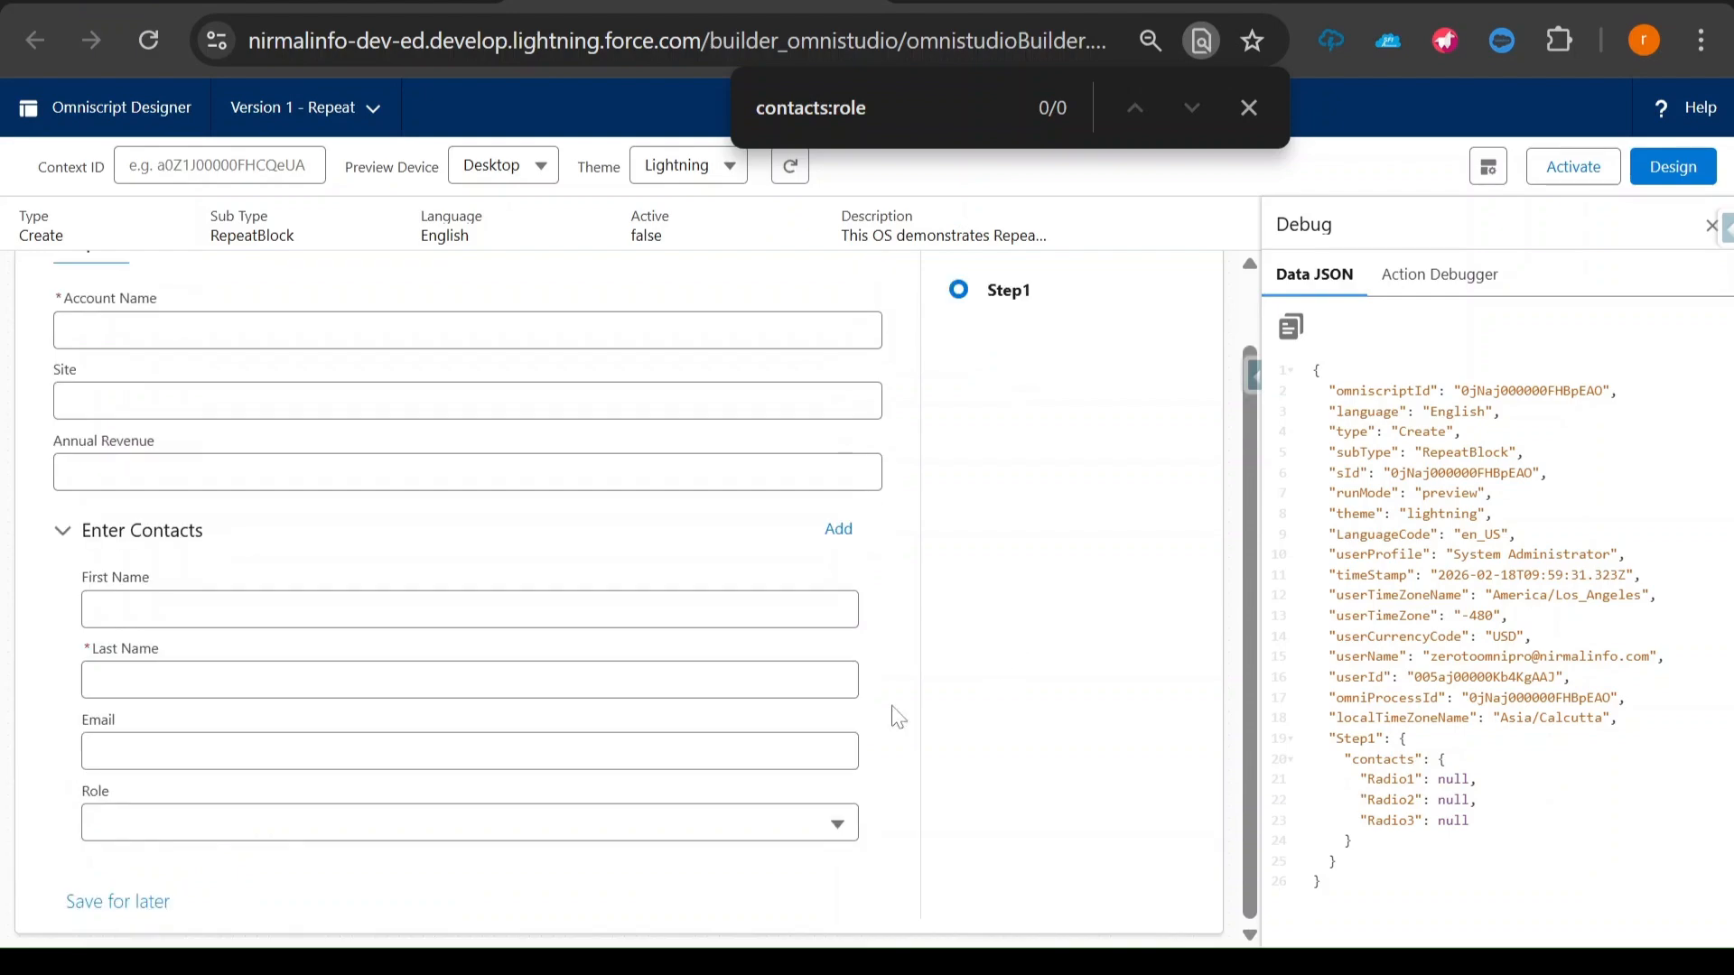
pyautogui.click(232, 825)
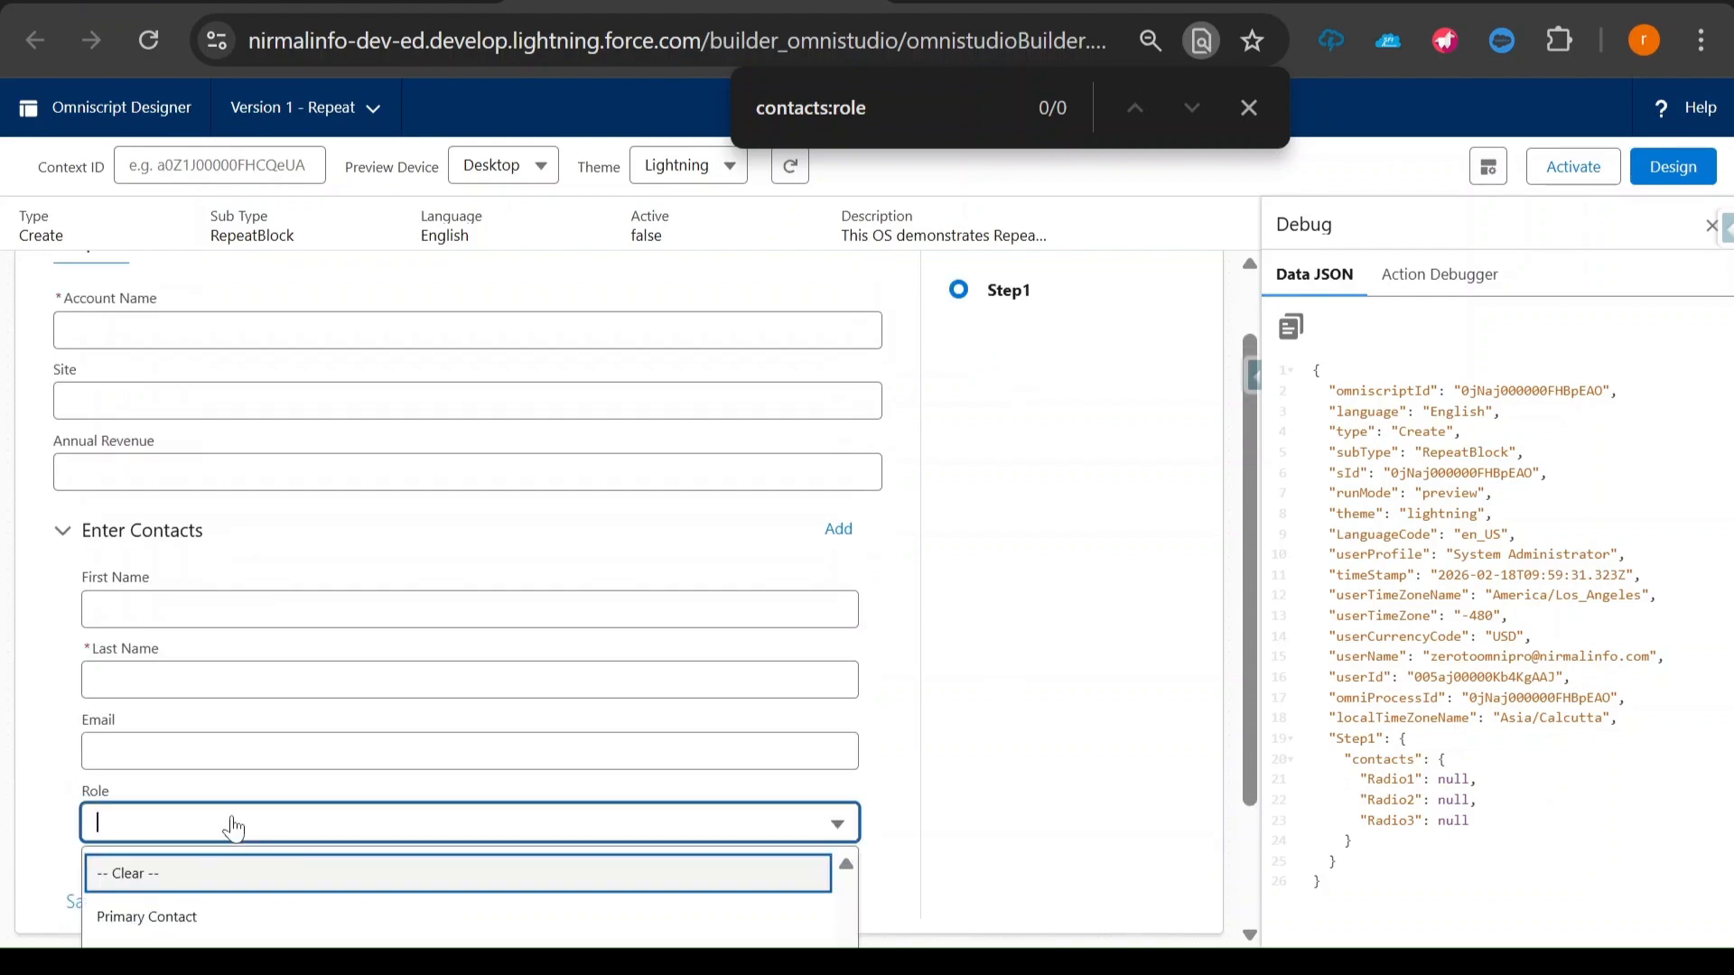
pyautogui.click(193, 766)
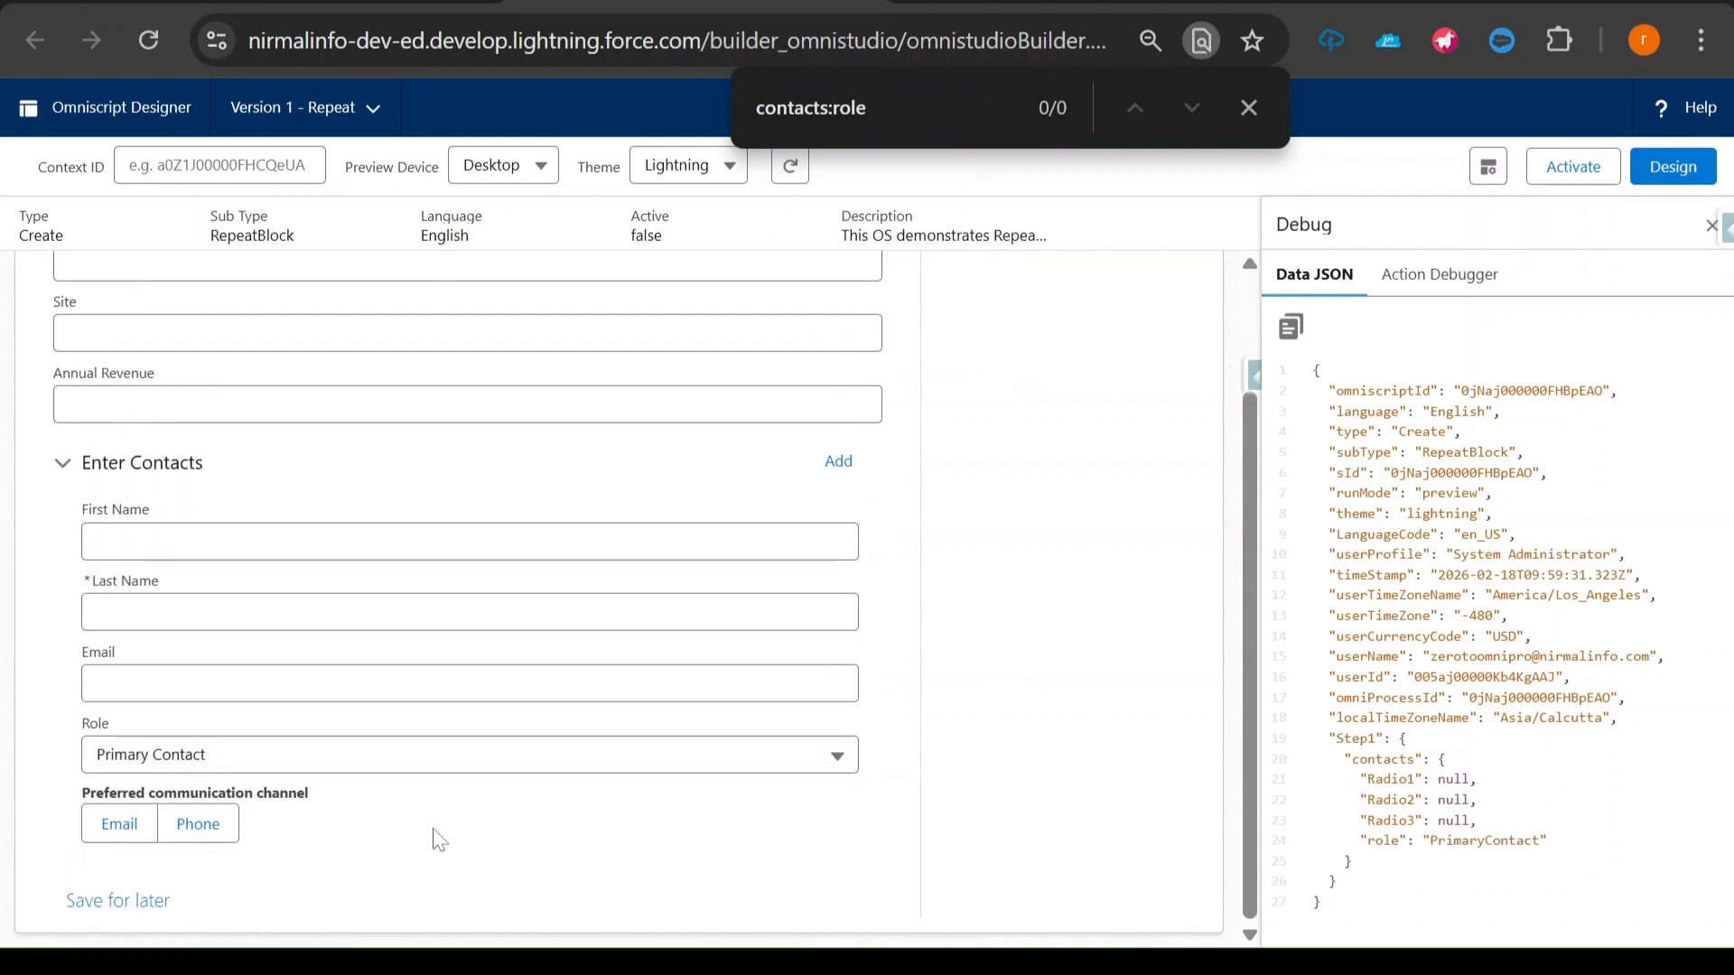
pyautogui.moveTo(81, 793); pyautogui.dragTo(298, 817)
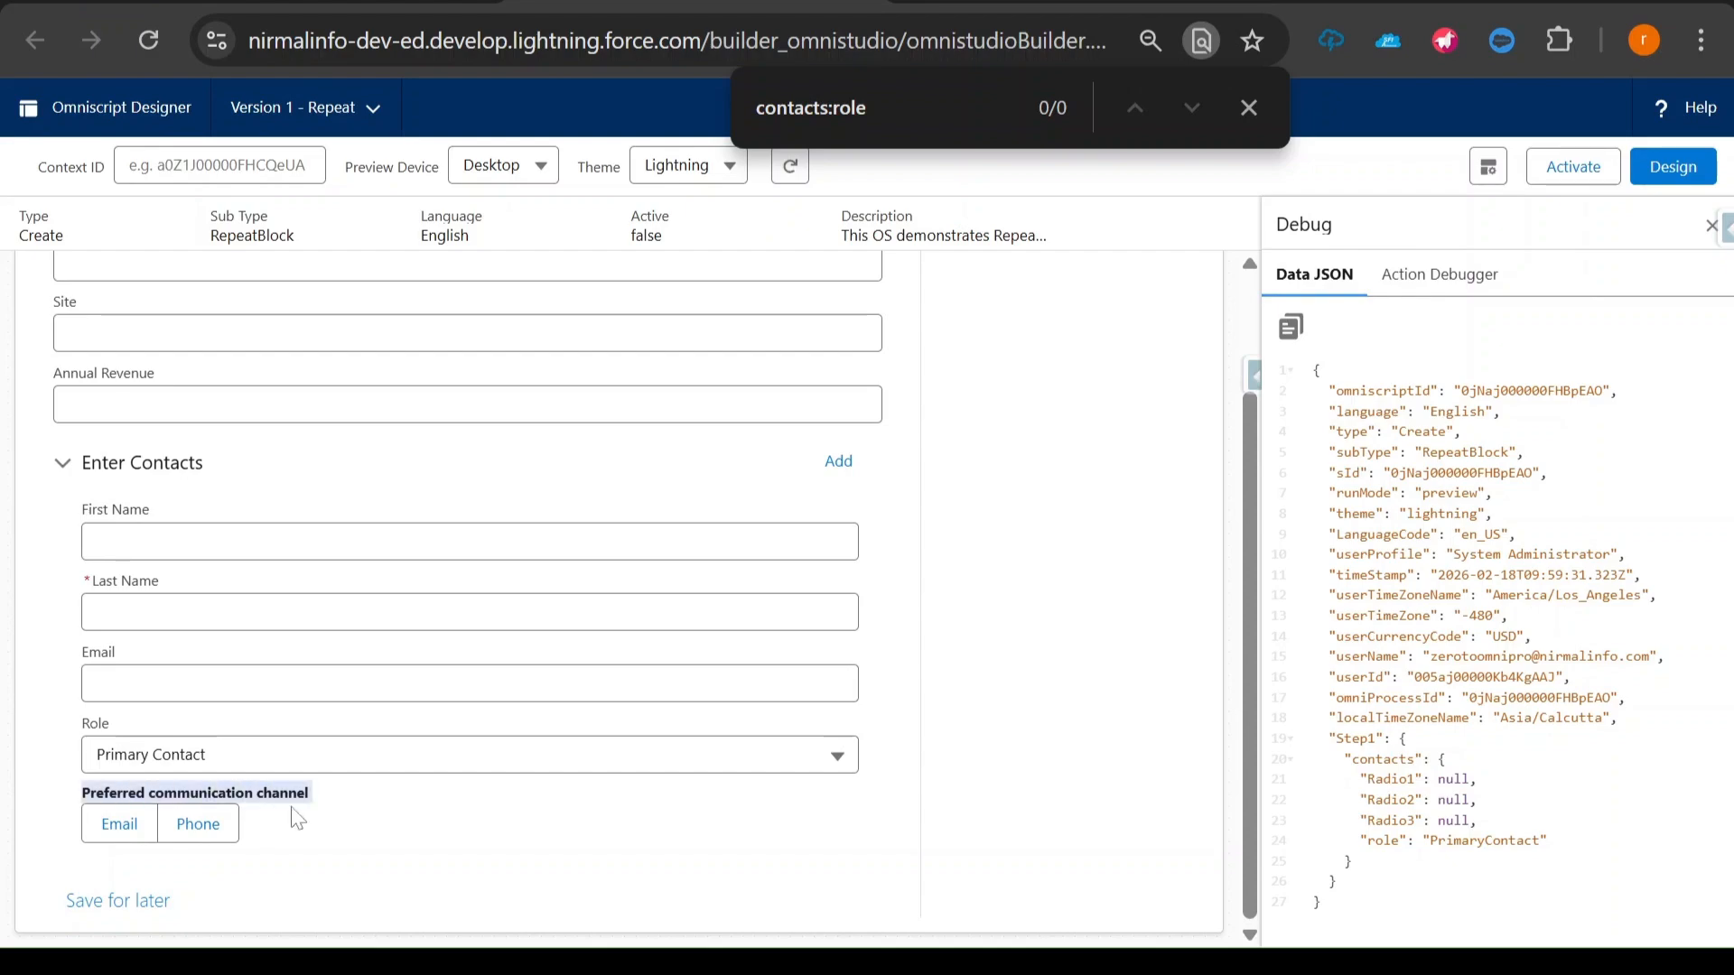
# - Set the contact's Role to Decision Maker and to Technical Contact in turn to check each role's question
pyautogui.click(333, 761)
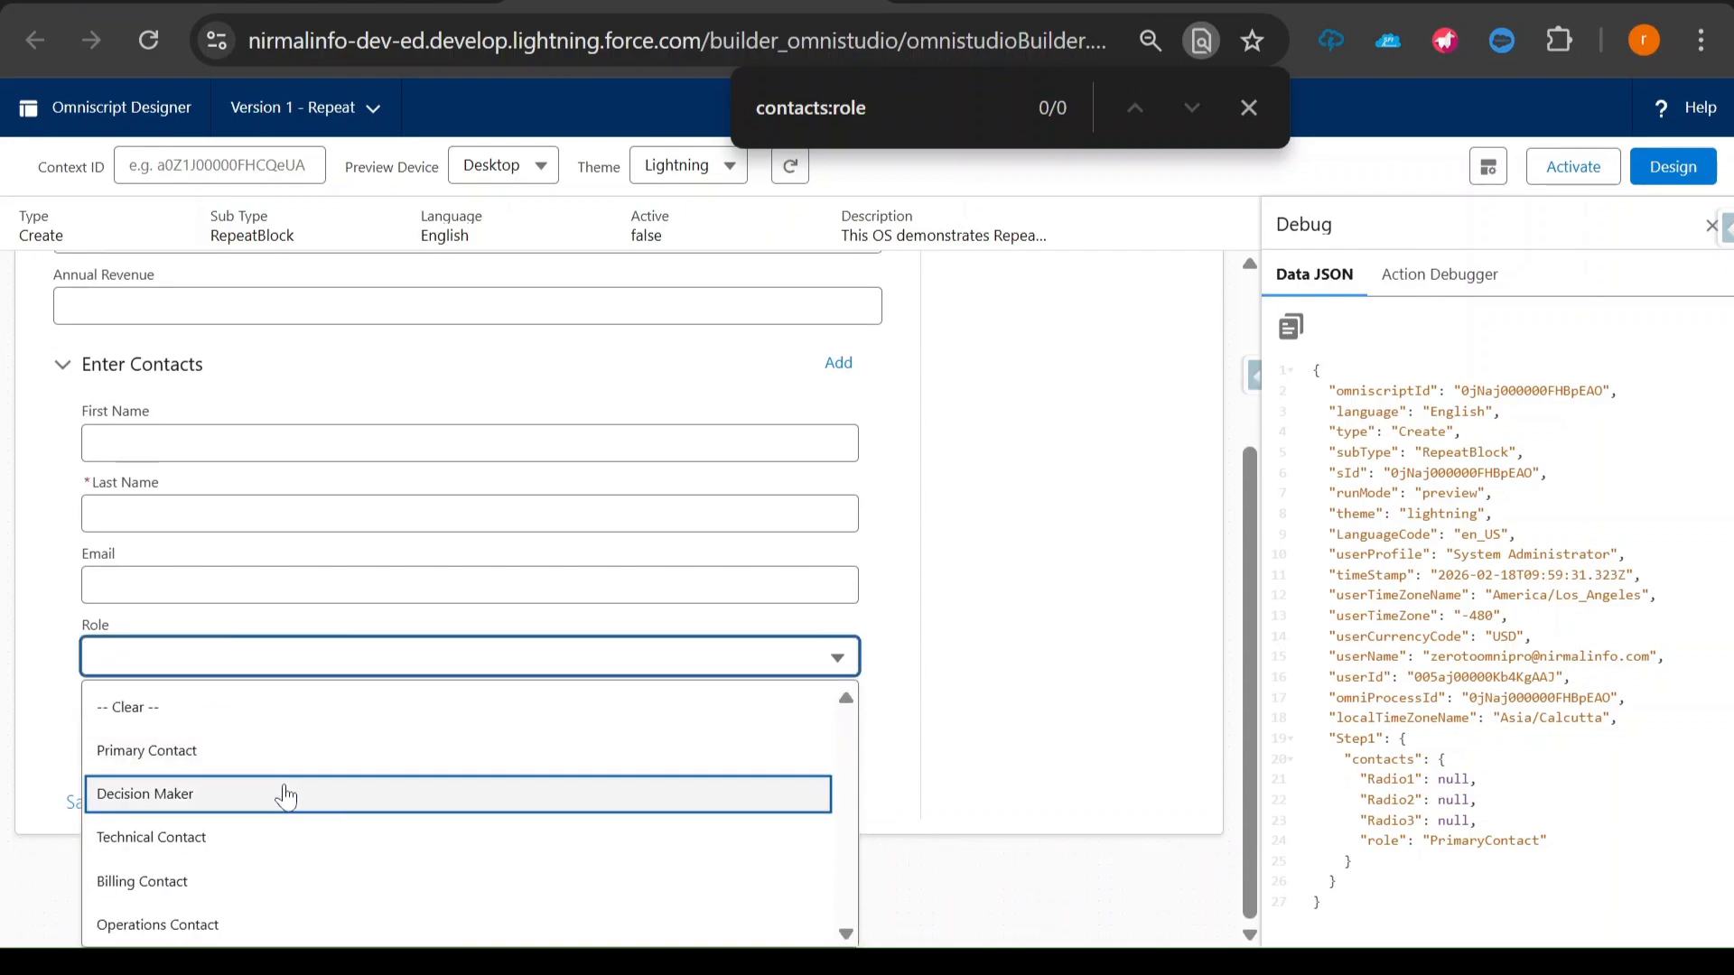
pyautogui.click(273, 810)
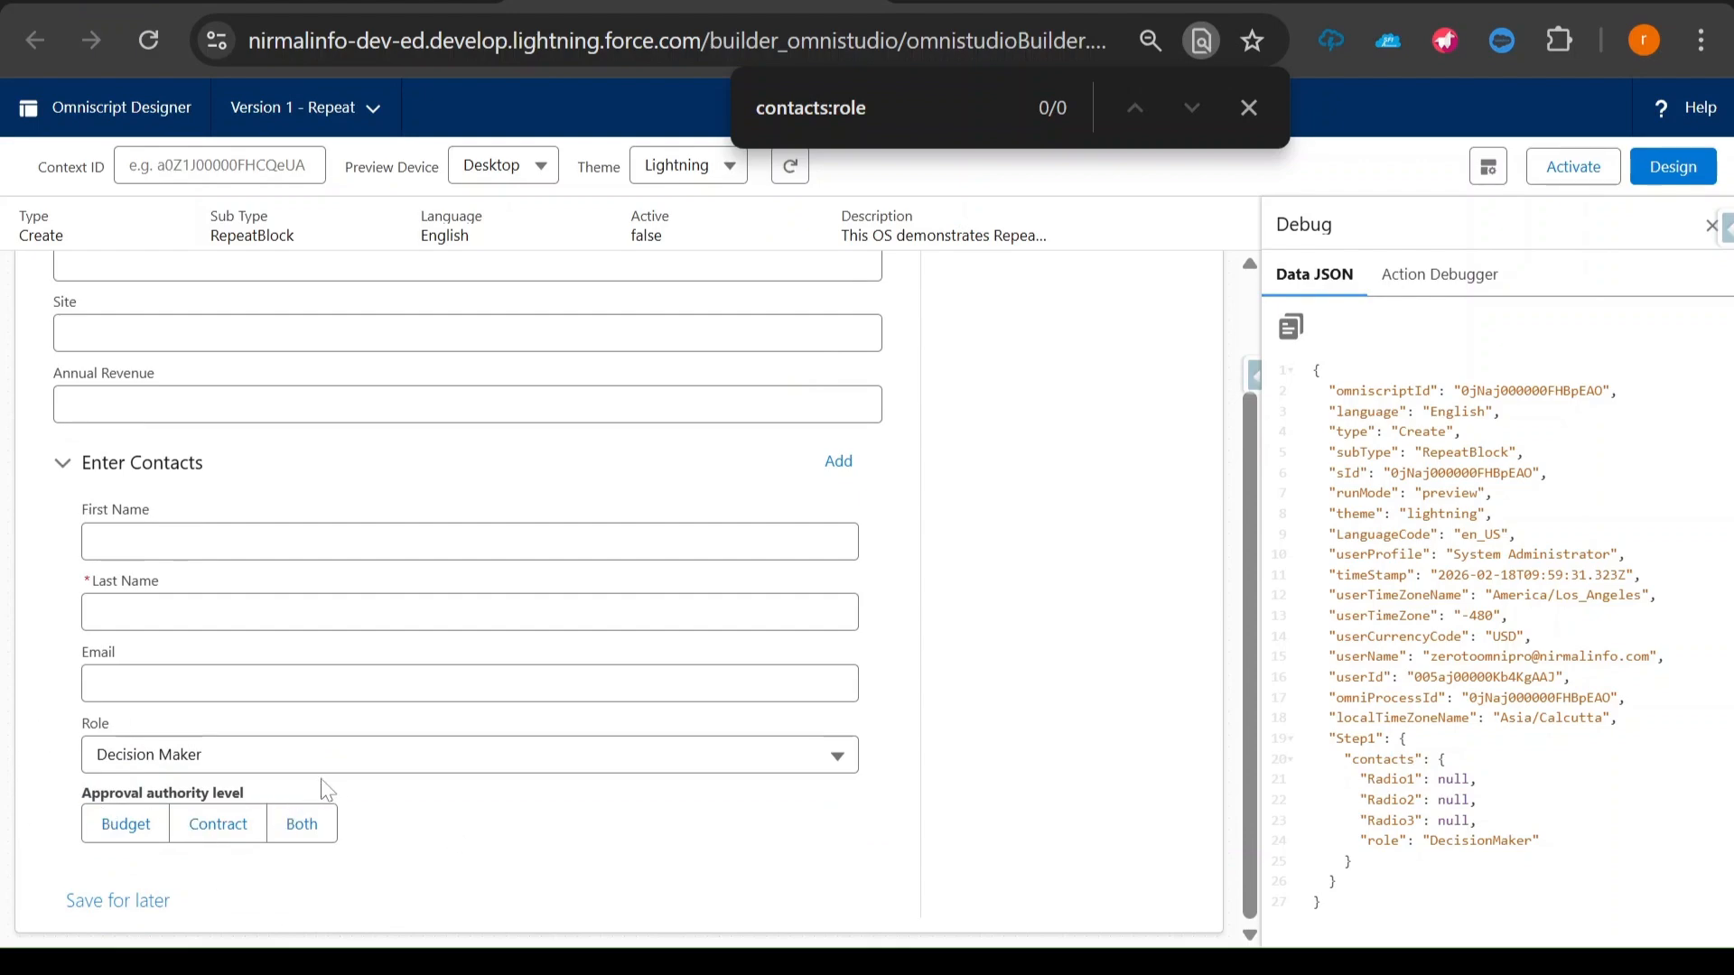
pyautogui.click(354, 768)
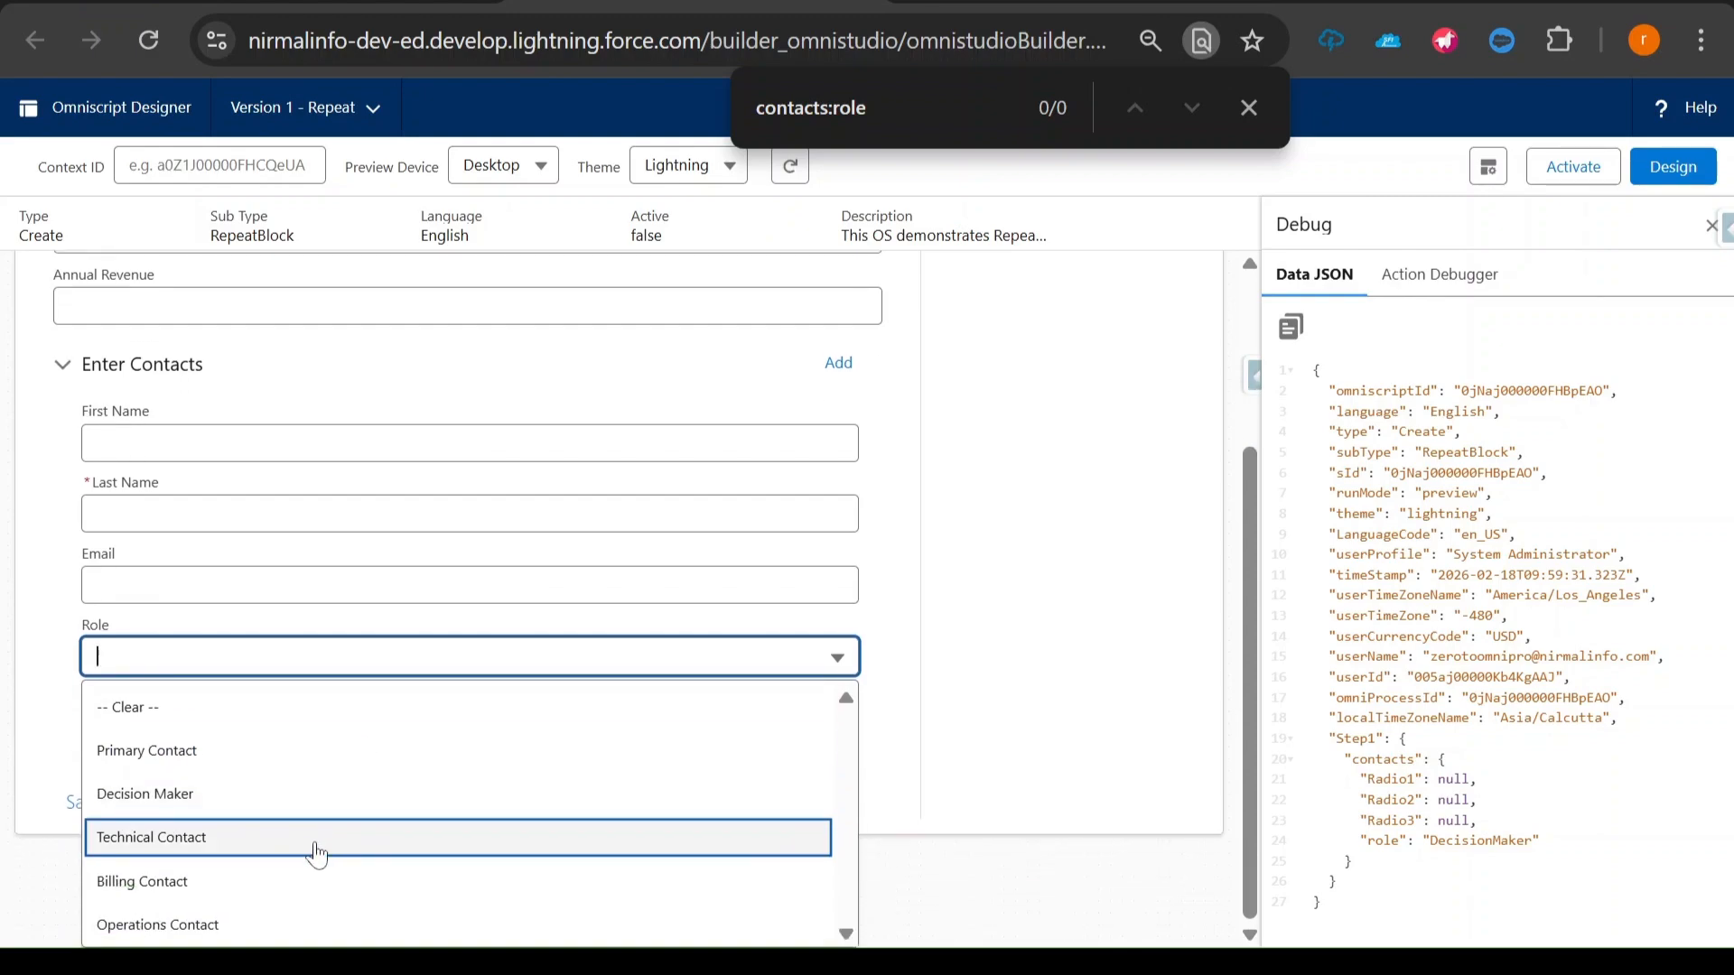
pyautogui.click(322, 840)
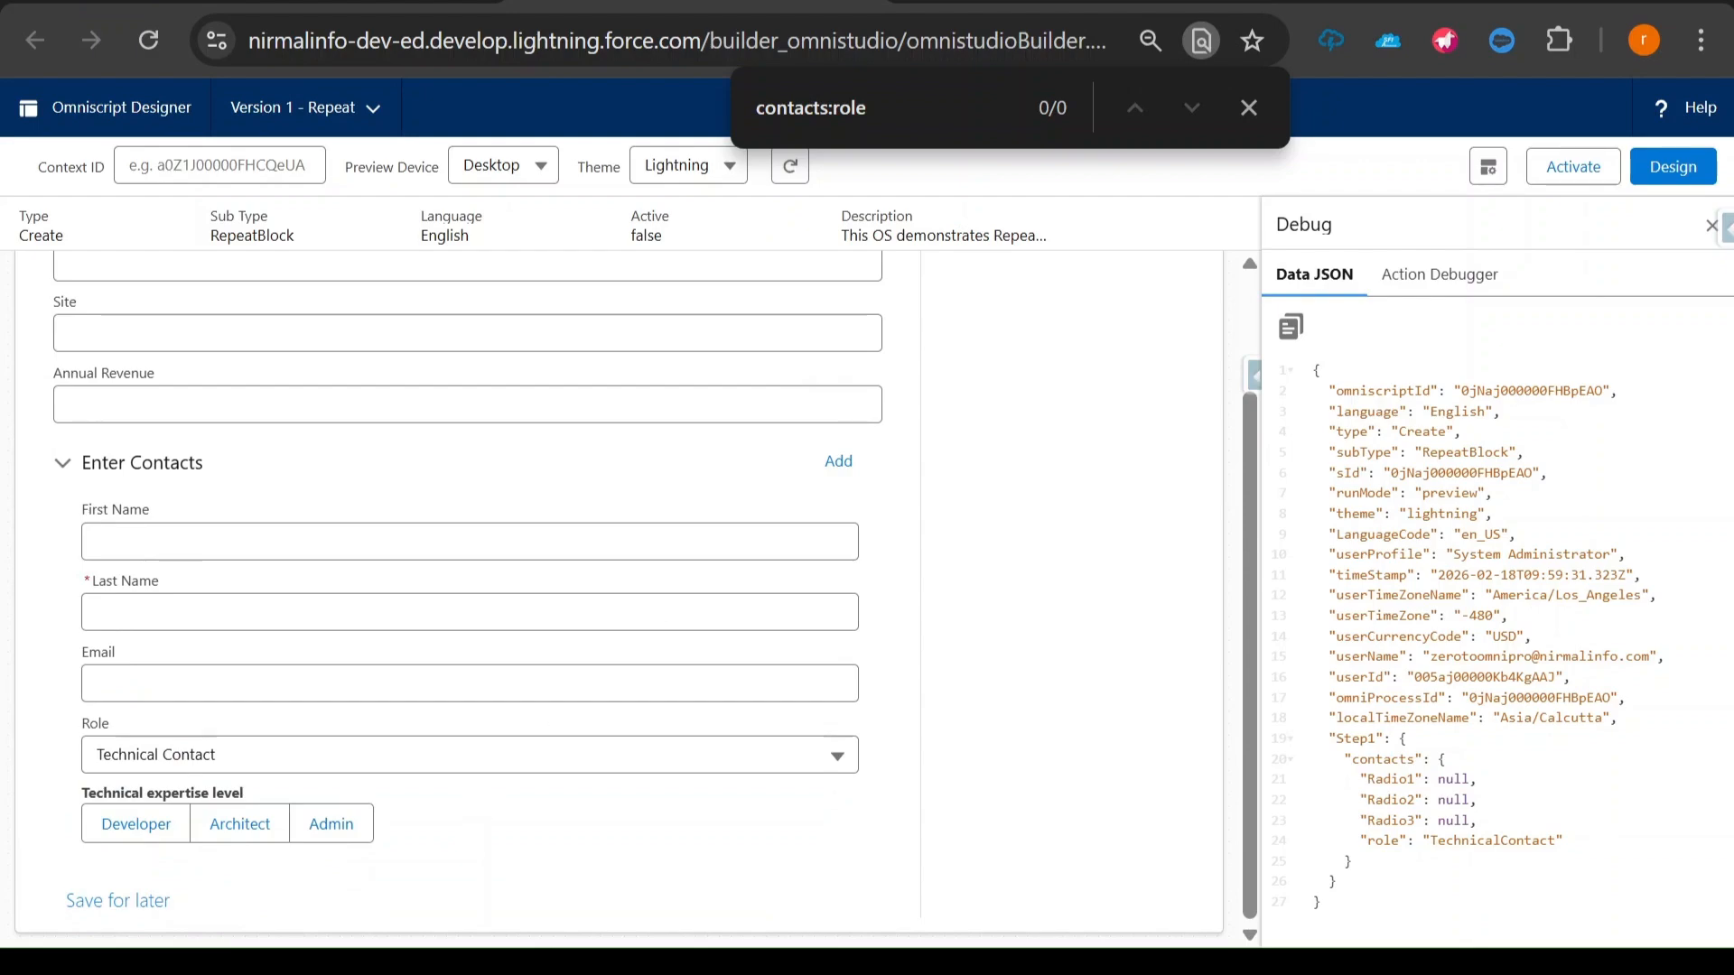
# - Add a second contact block in the preview and set the first contact's Role to Primary Contact
pyautogui.click(838, 462)
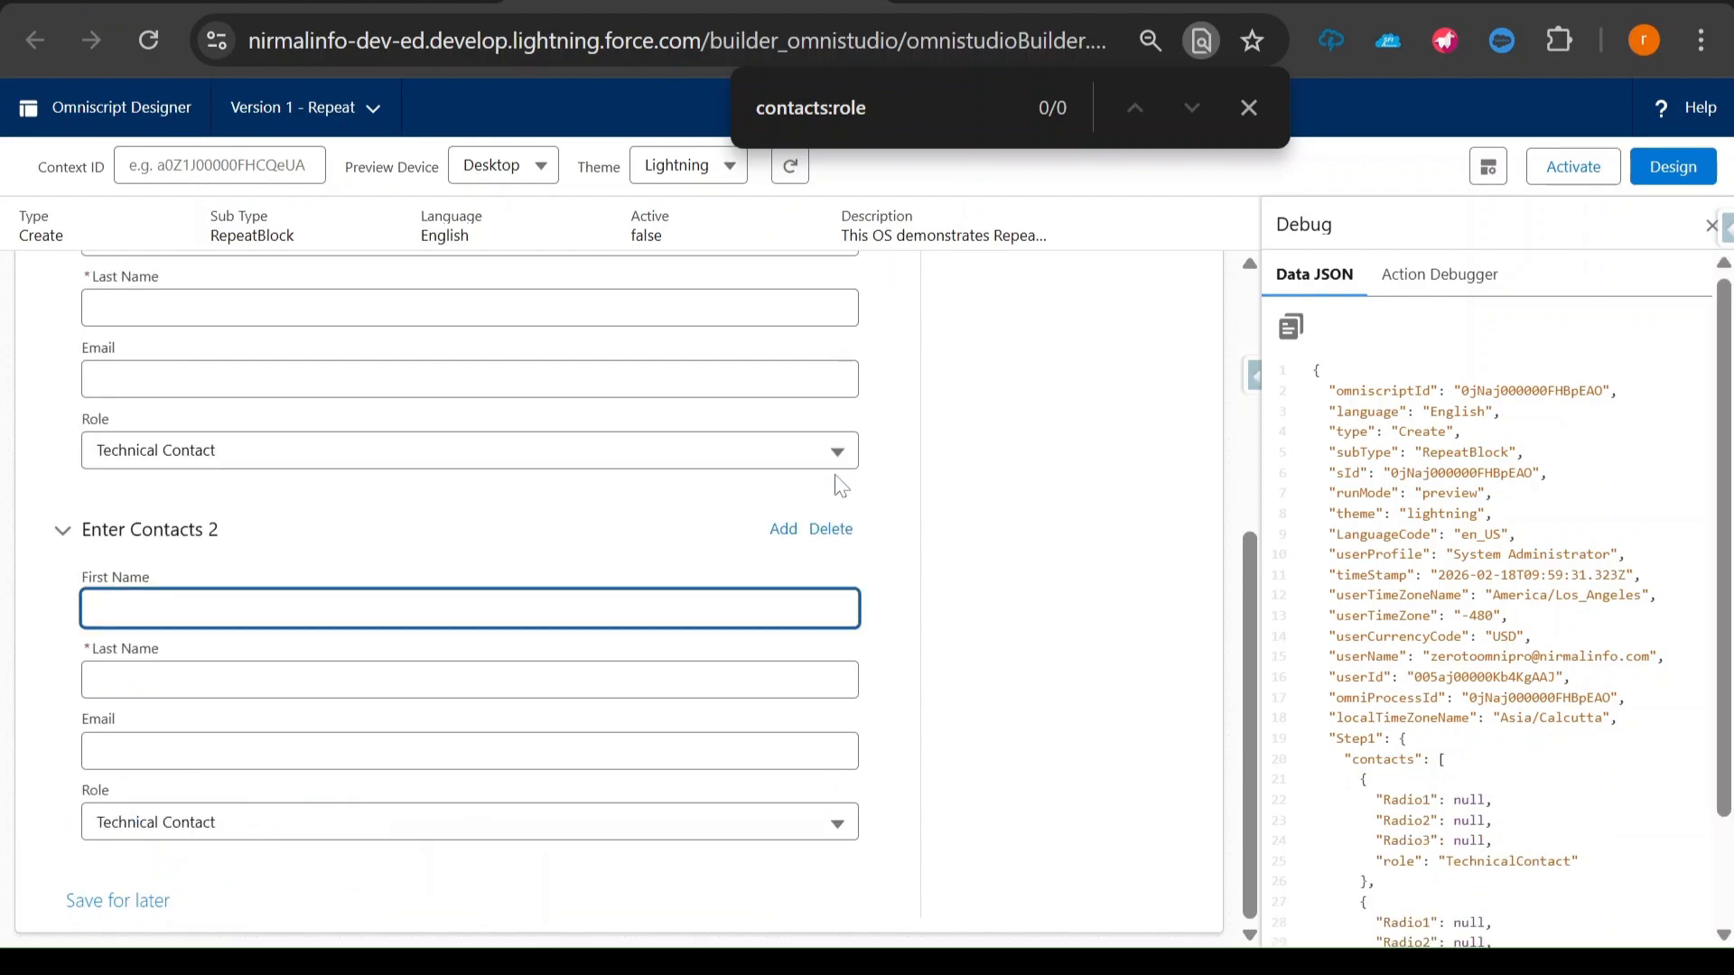
pyautogui.scroll(2, 216, 673)
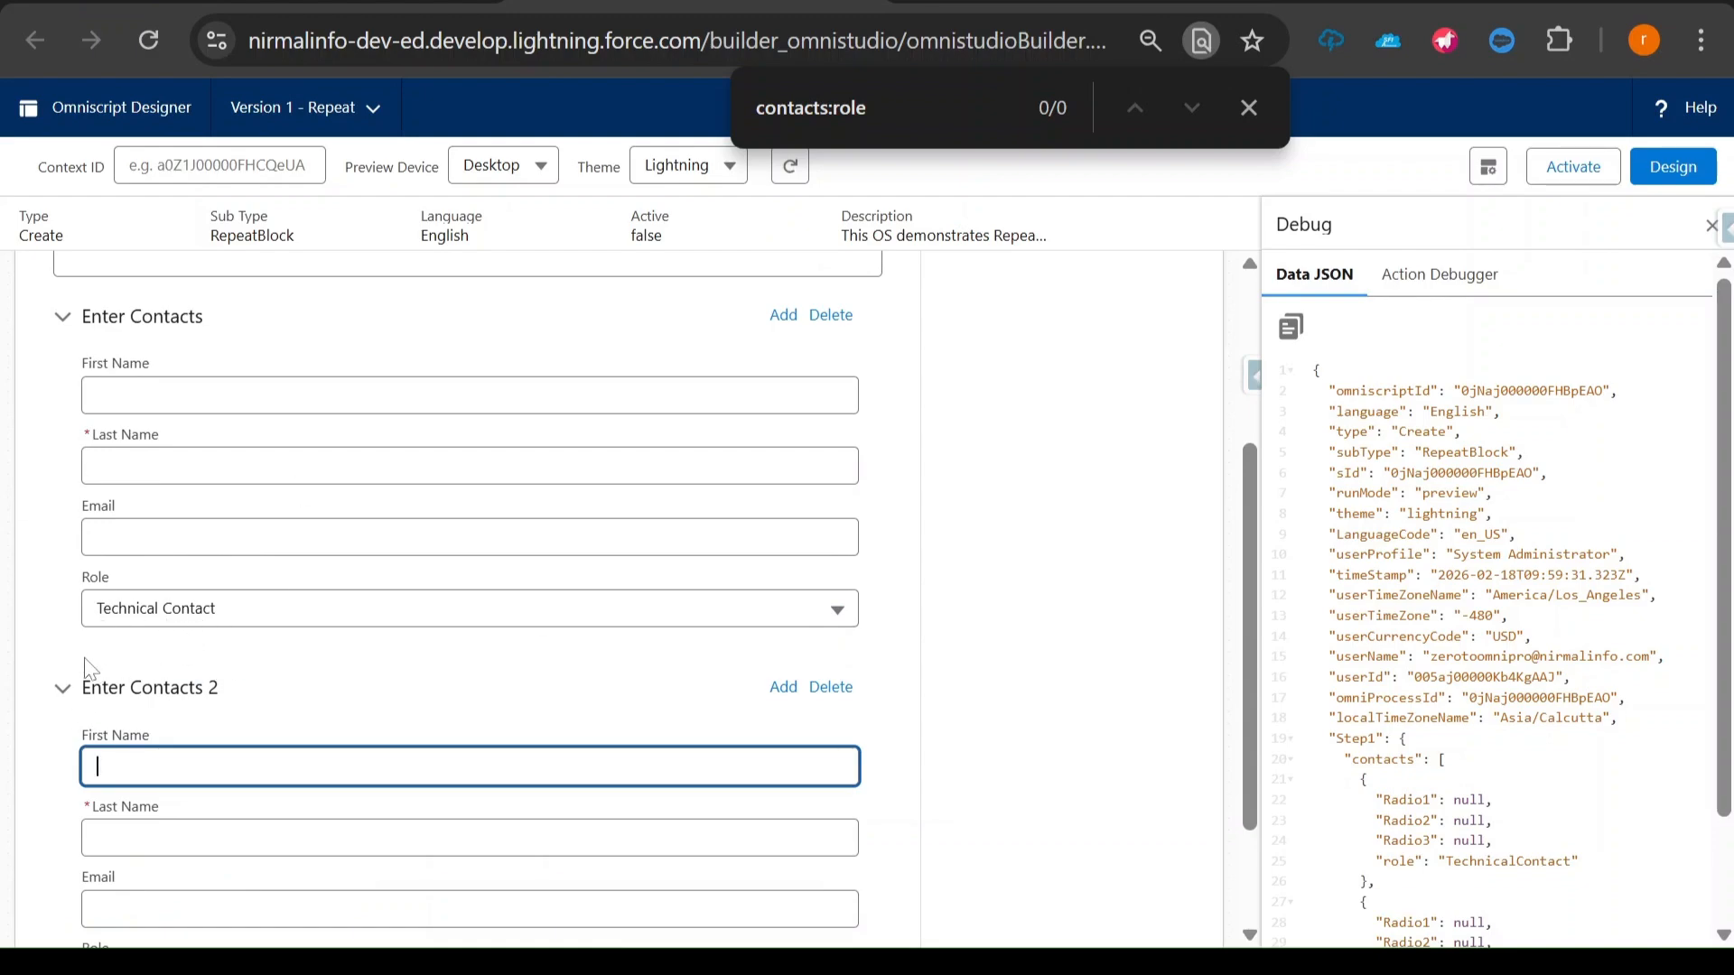
pyautogui.click(197, 620)
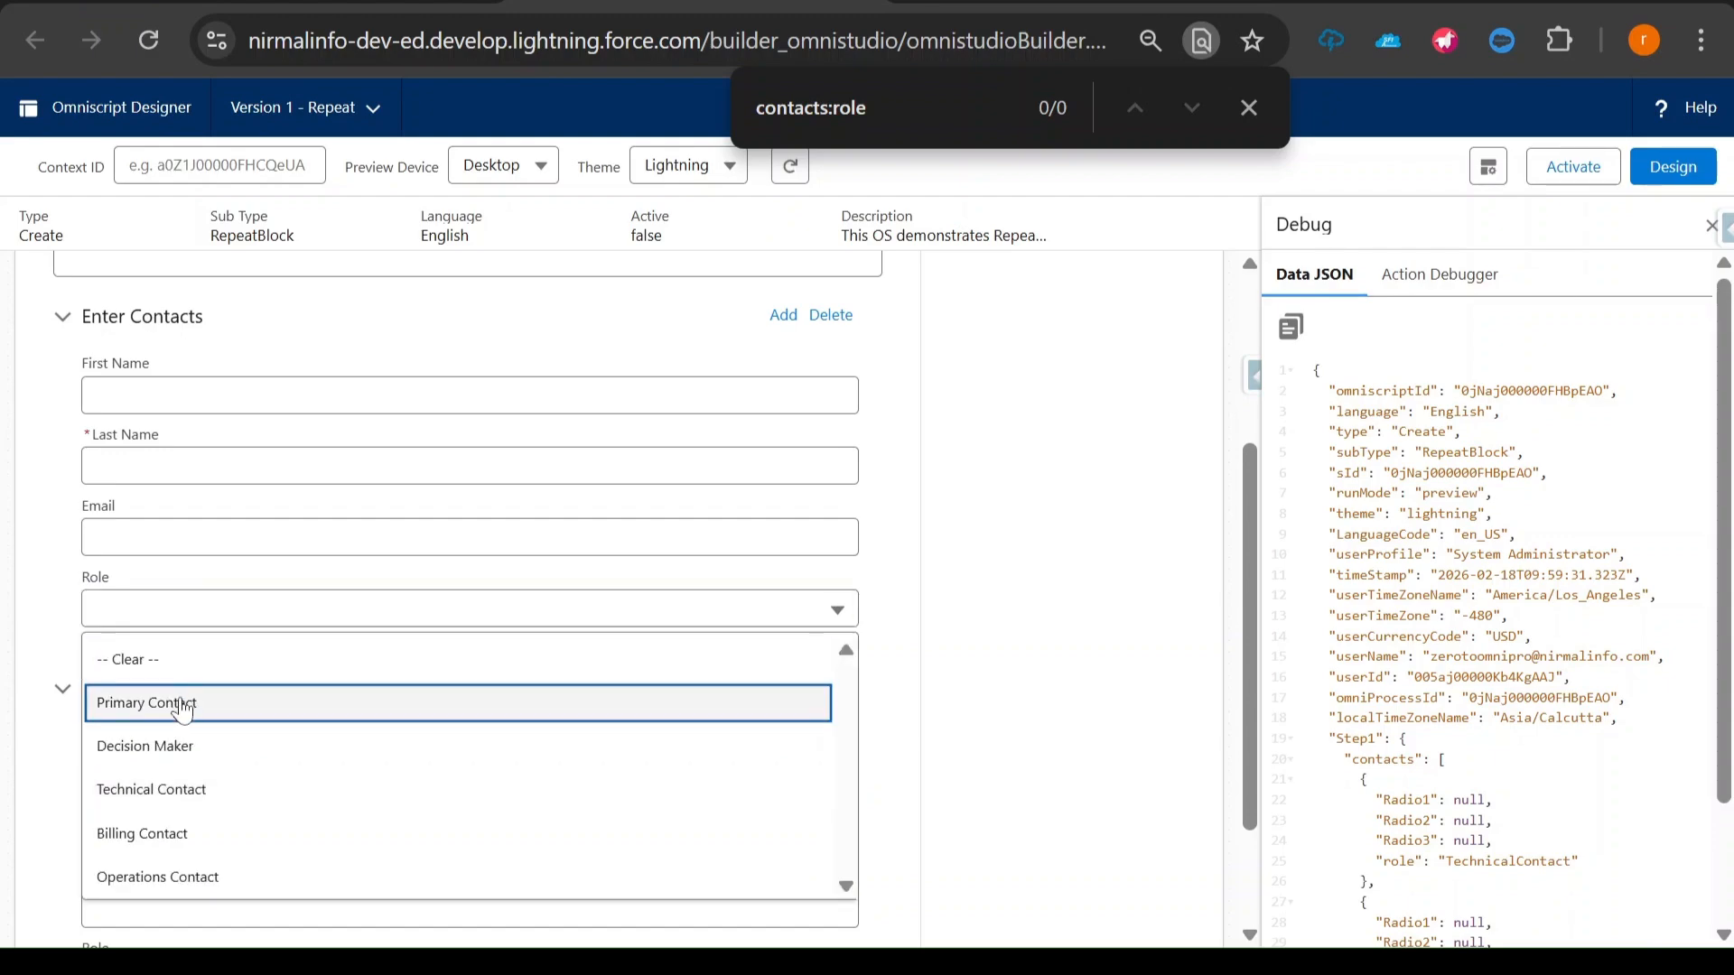
pyautogui.click(189, 698)
# - Delete the second contact block, add it again to recheck the questions, and return to the design view
pyautogui.scroll(-3, 387, 670)
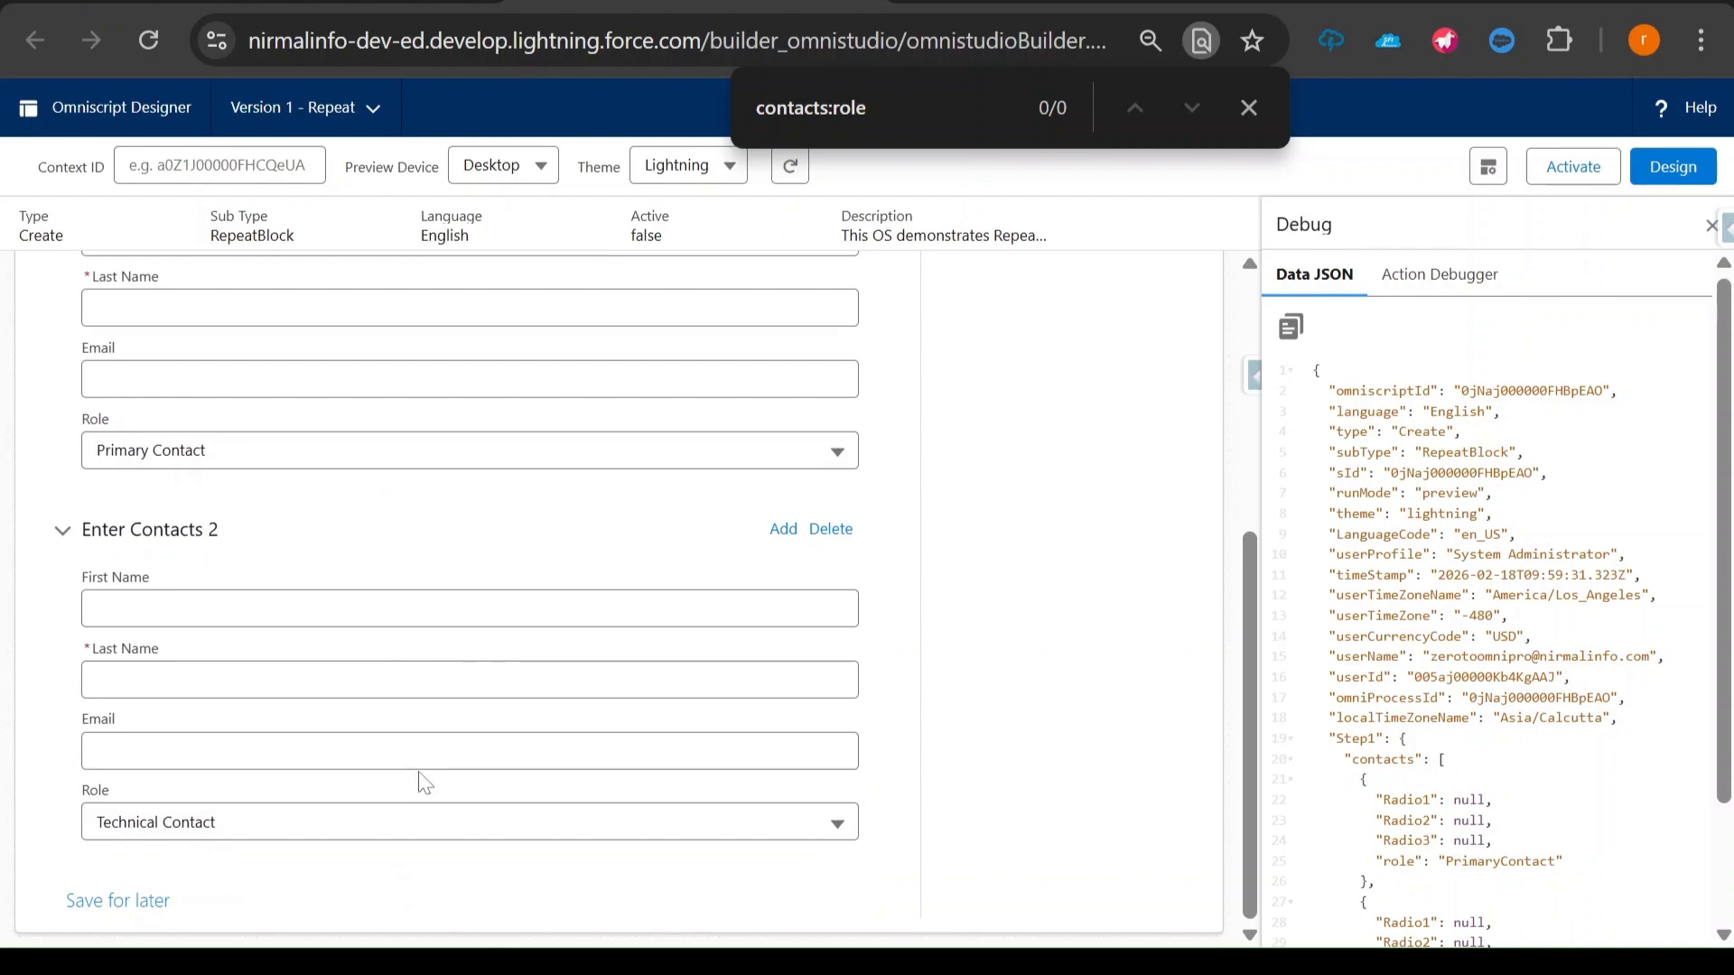
pyautogui.click(828, 530)
pyautogui.scroll(-1, 623, 652)
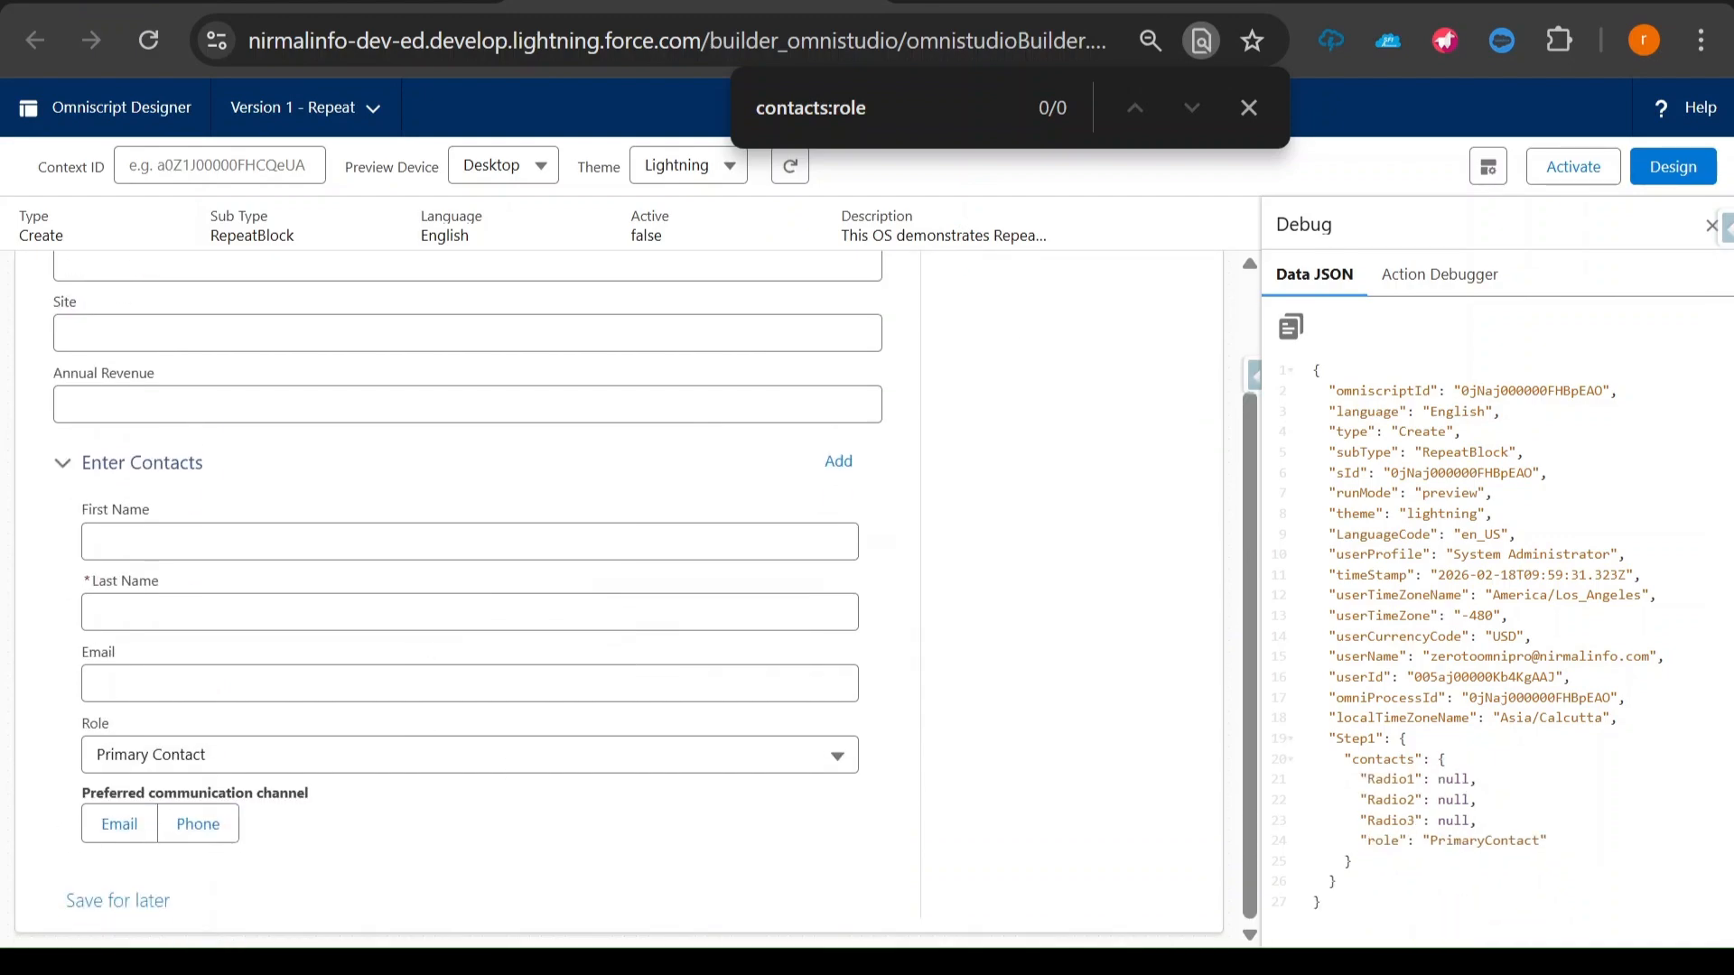
pyautogui.click(838, 462)
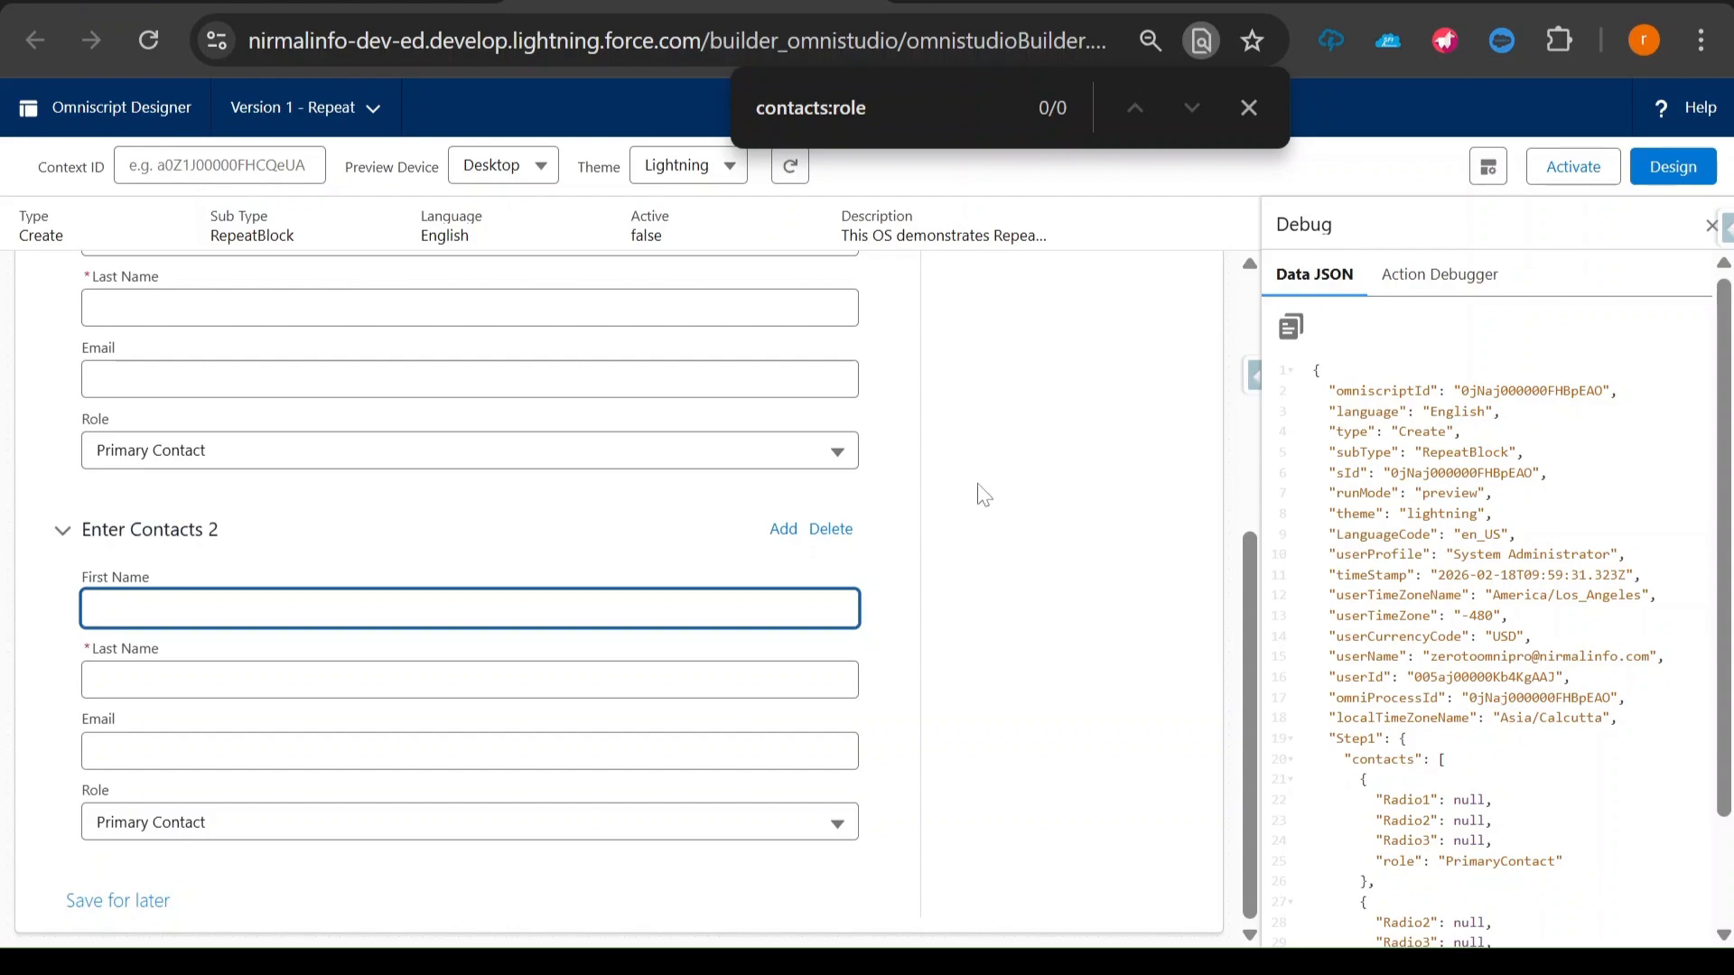
pyautogui.click(1673, 169)
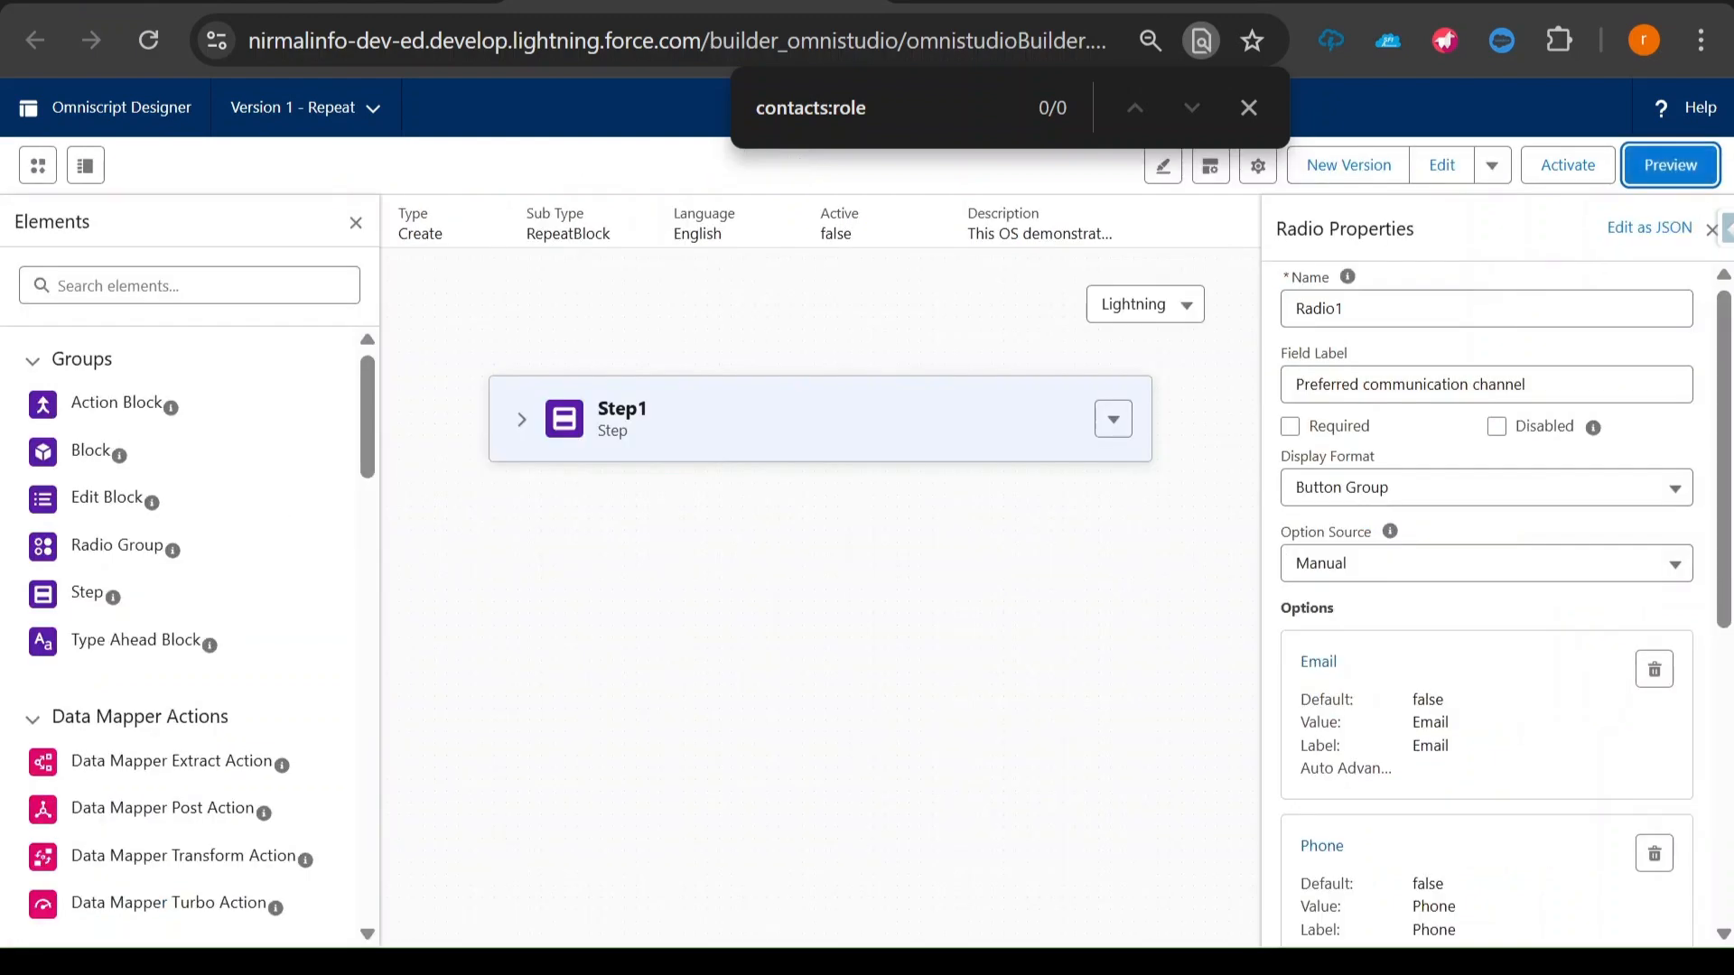
# - Expand Step1 and select the Enter Contacts block to review its fields and properties
pyautogui.click(524, 422)
pyautogui.scroll(-2, 1084, 555)
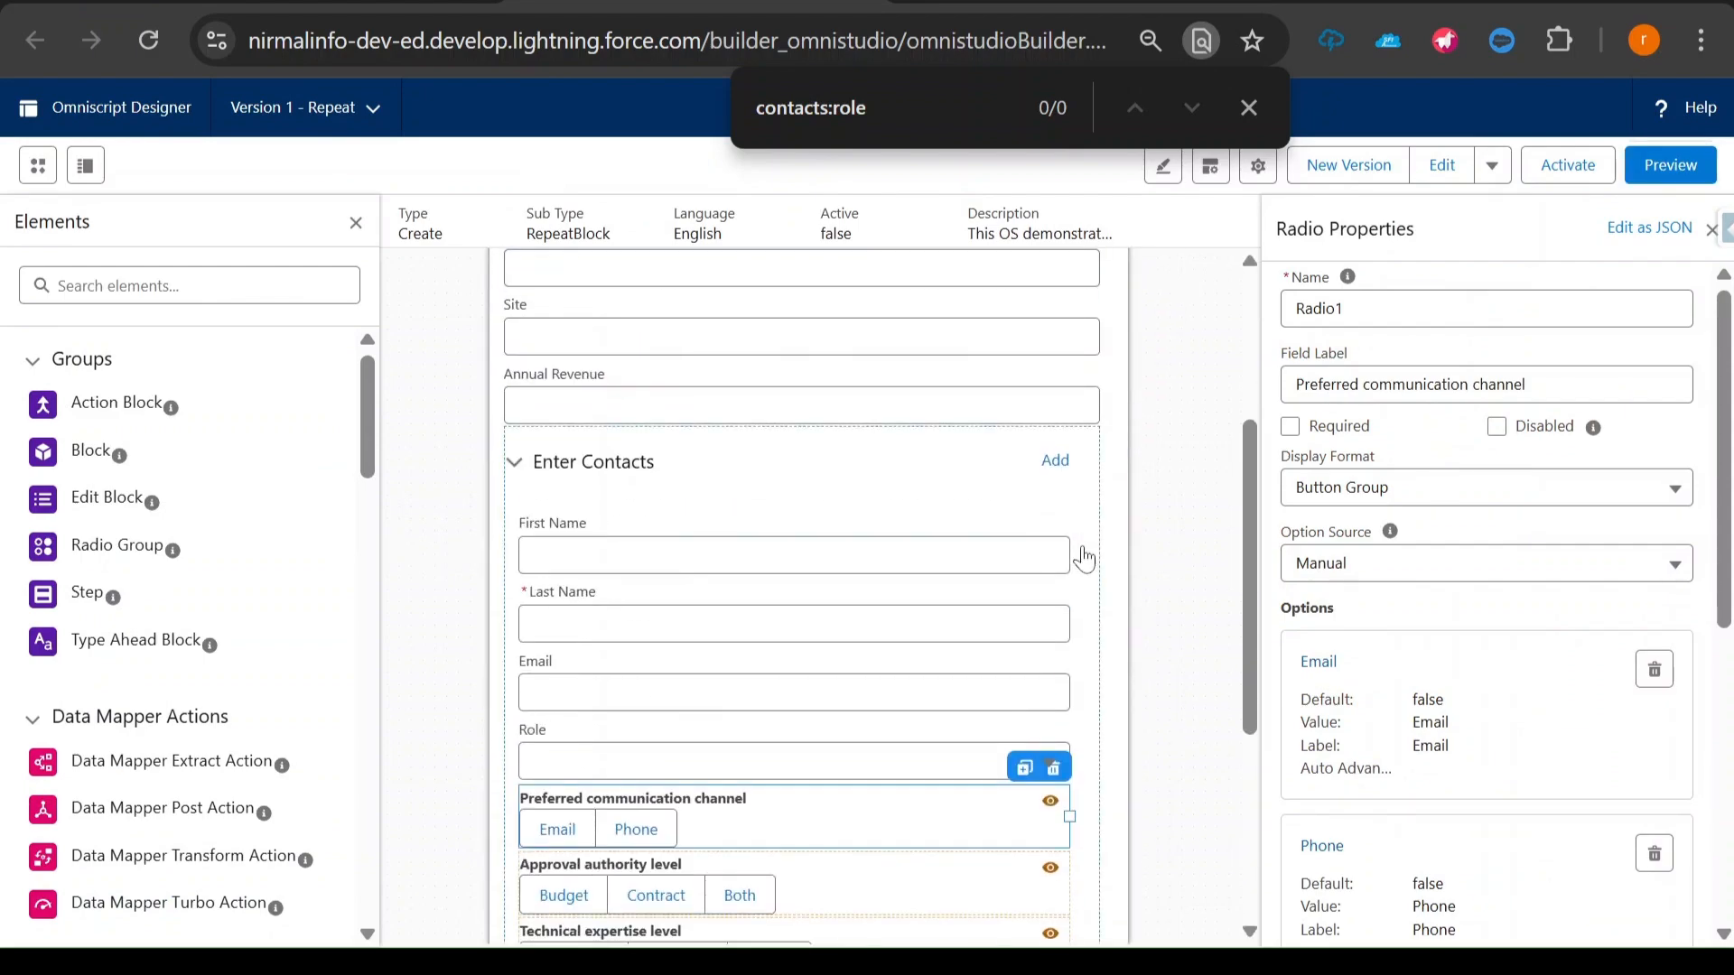
pyautogui.scroll(-3, 1084, 555)
pyautogui.scroll(3, 1084, 555)
pyautogui.click(692, 480)
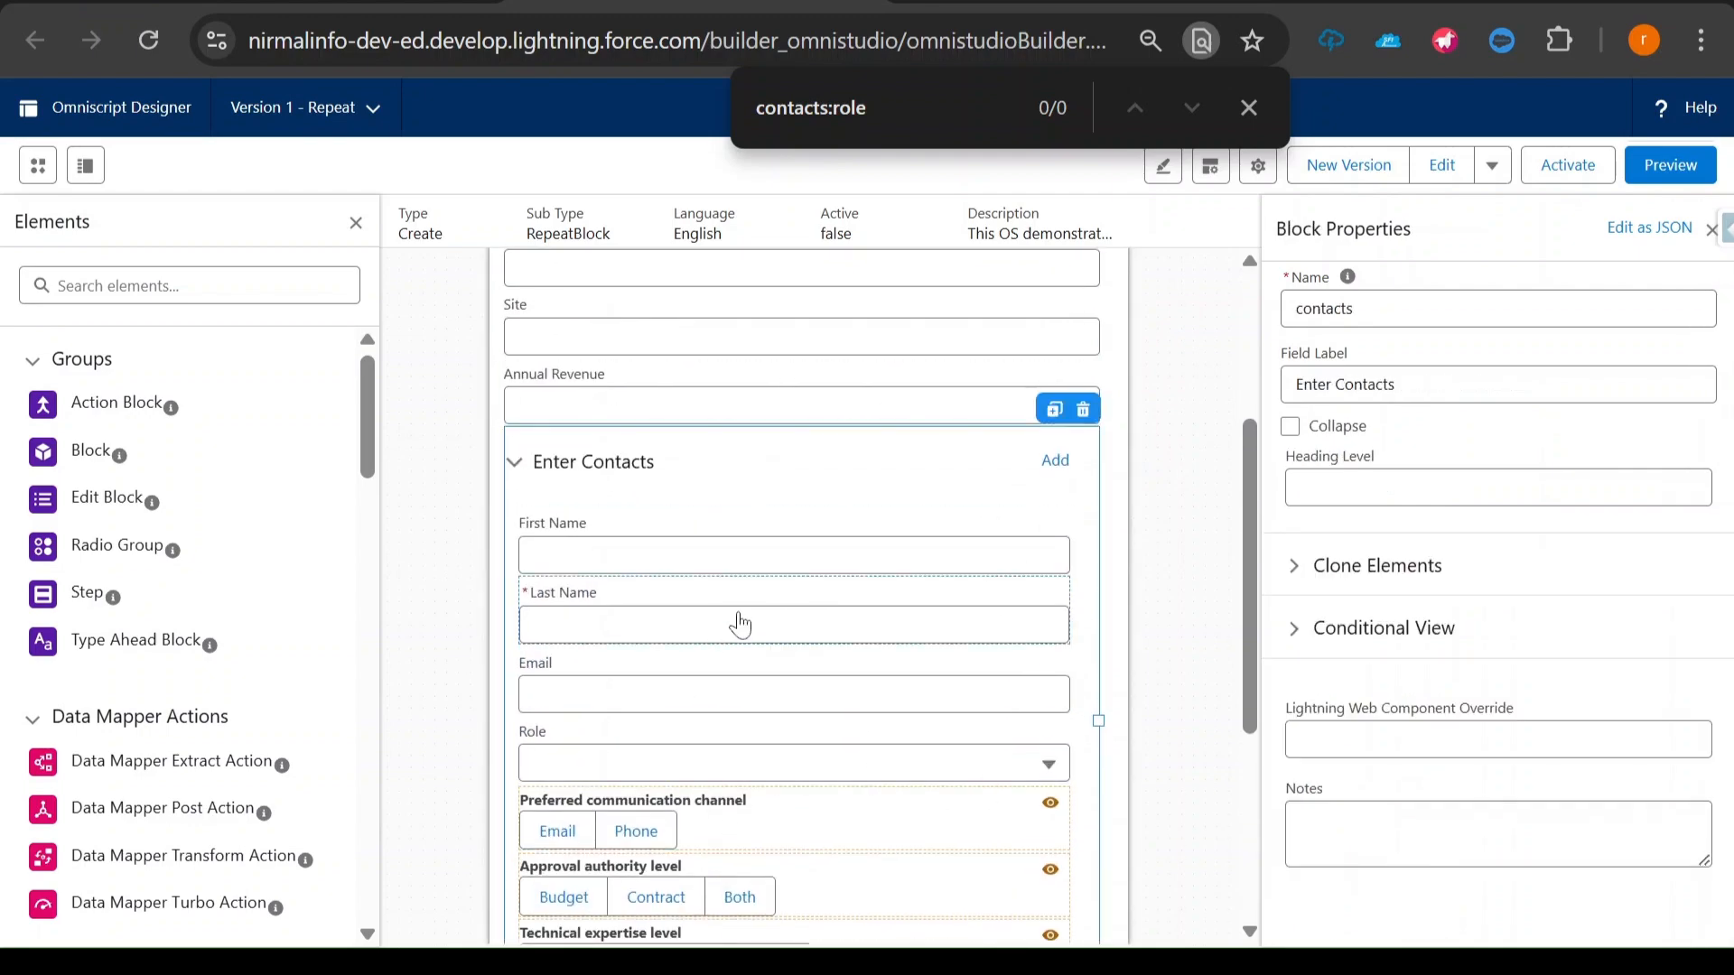
pyautogui.scroll(-2, 739, 624)
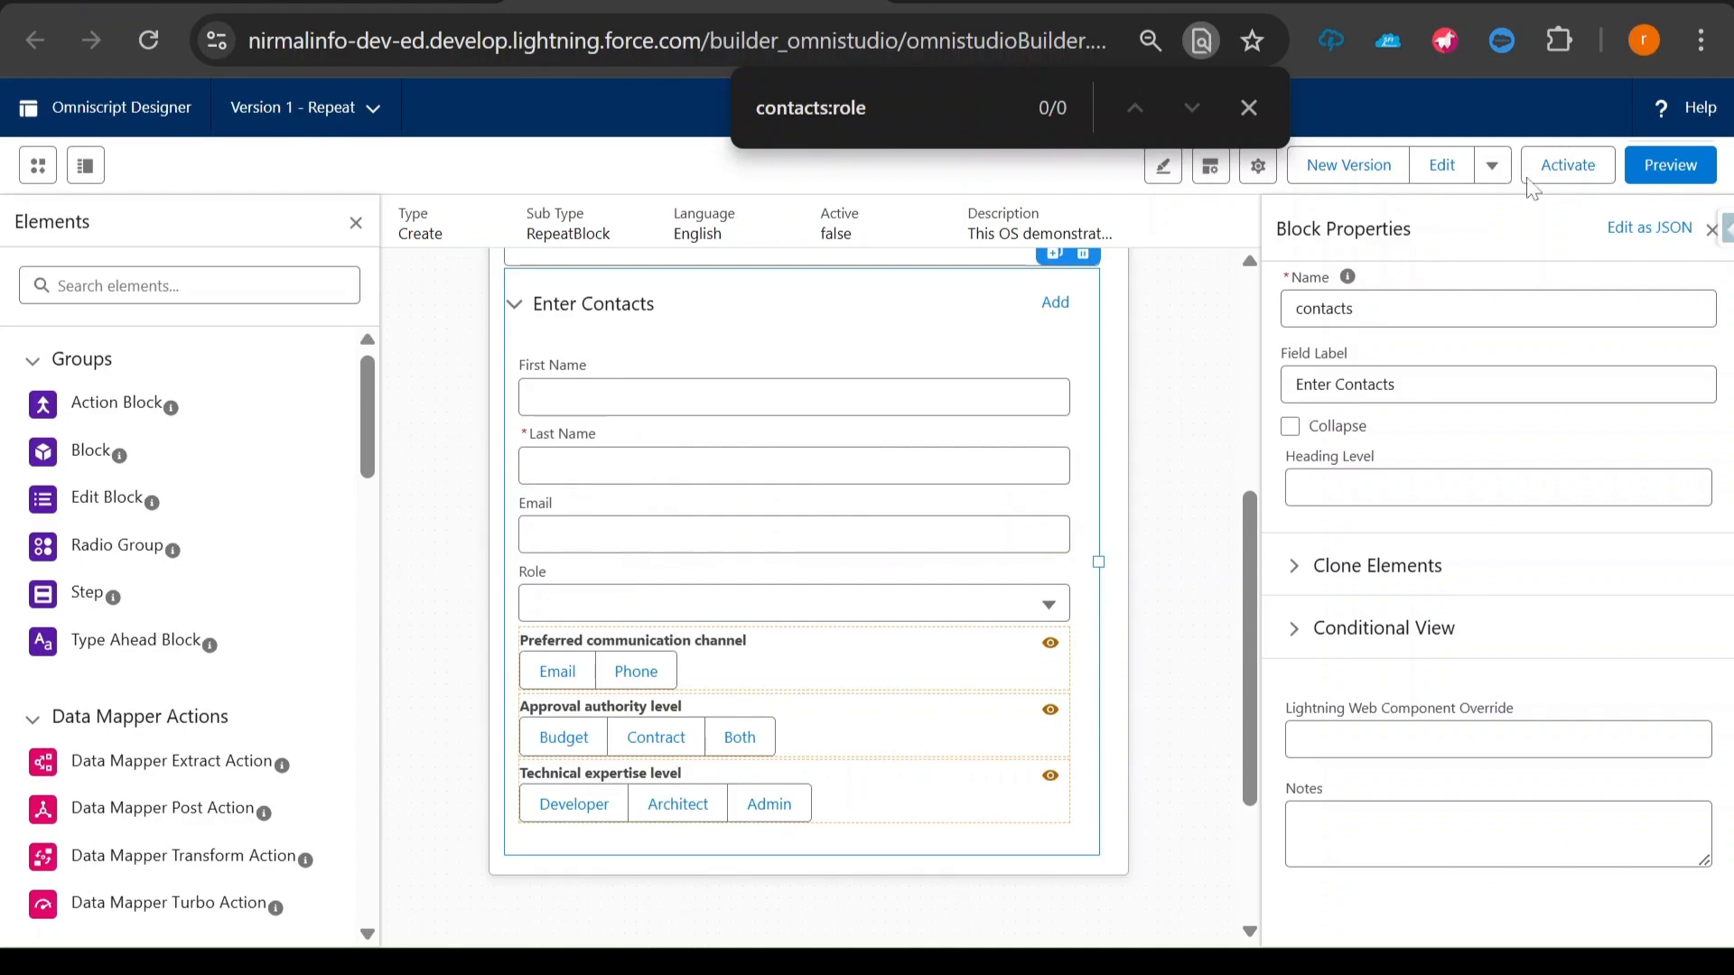
# - Preview the Omniscript, set the contact's Role to Primary Contact and add a second contact block to compare the two
pyautogui.click(1671, 166)
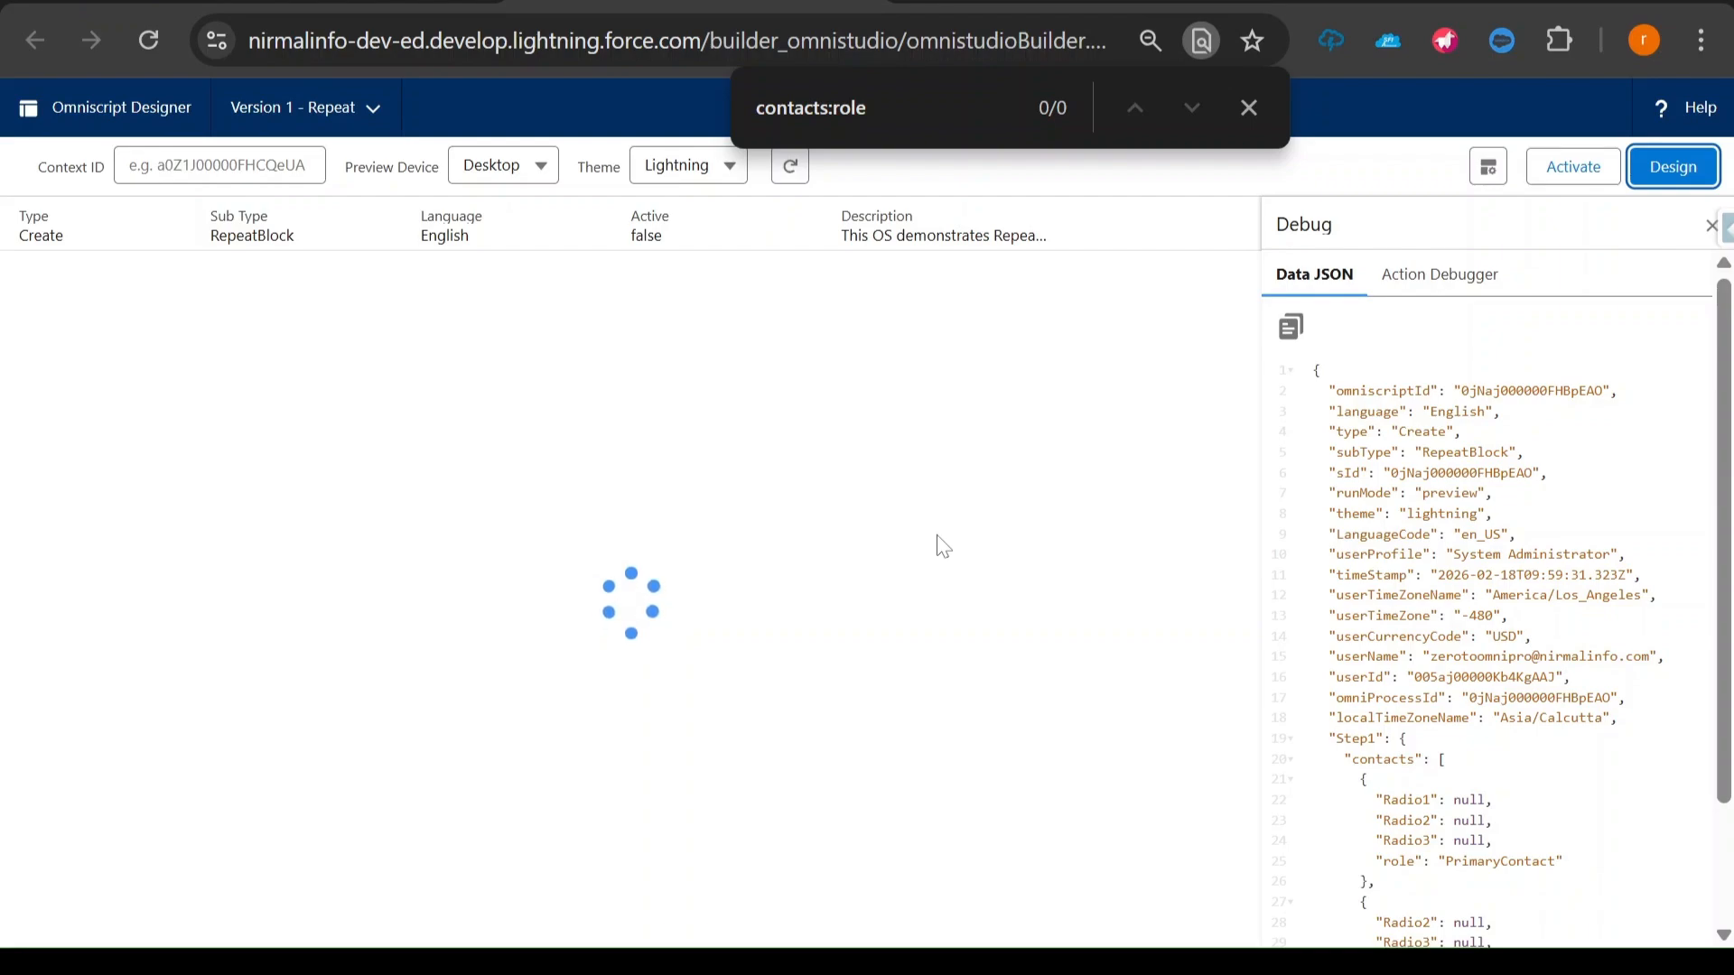
pyautogui.scroll(-1, 943, 547)
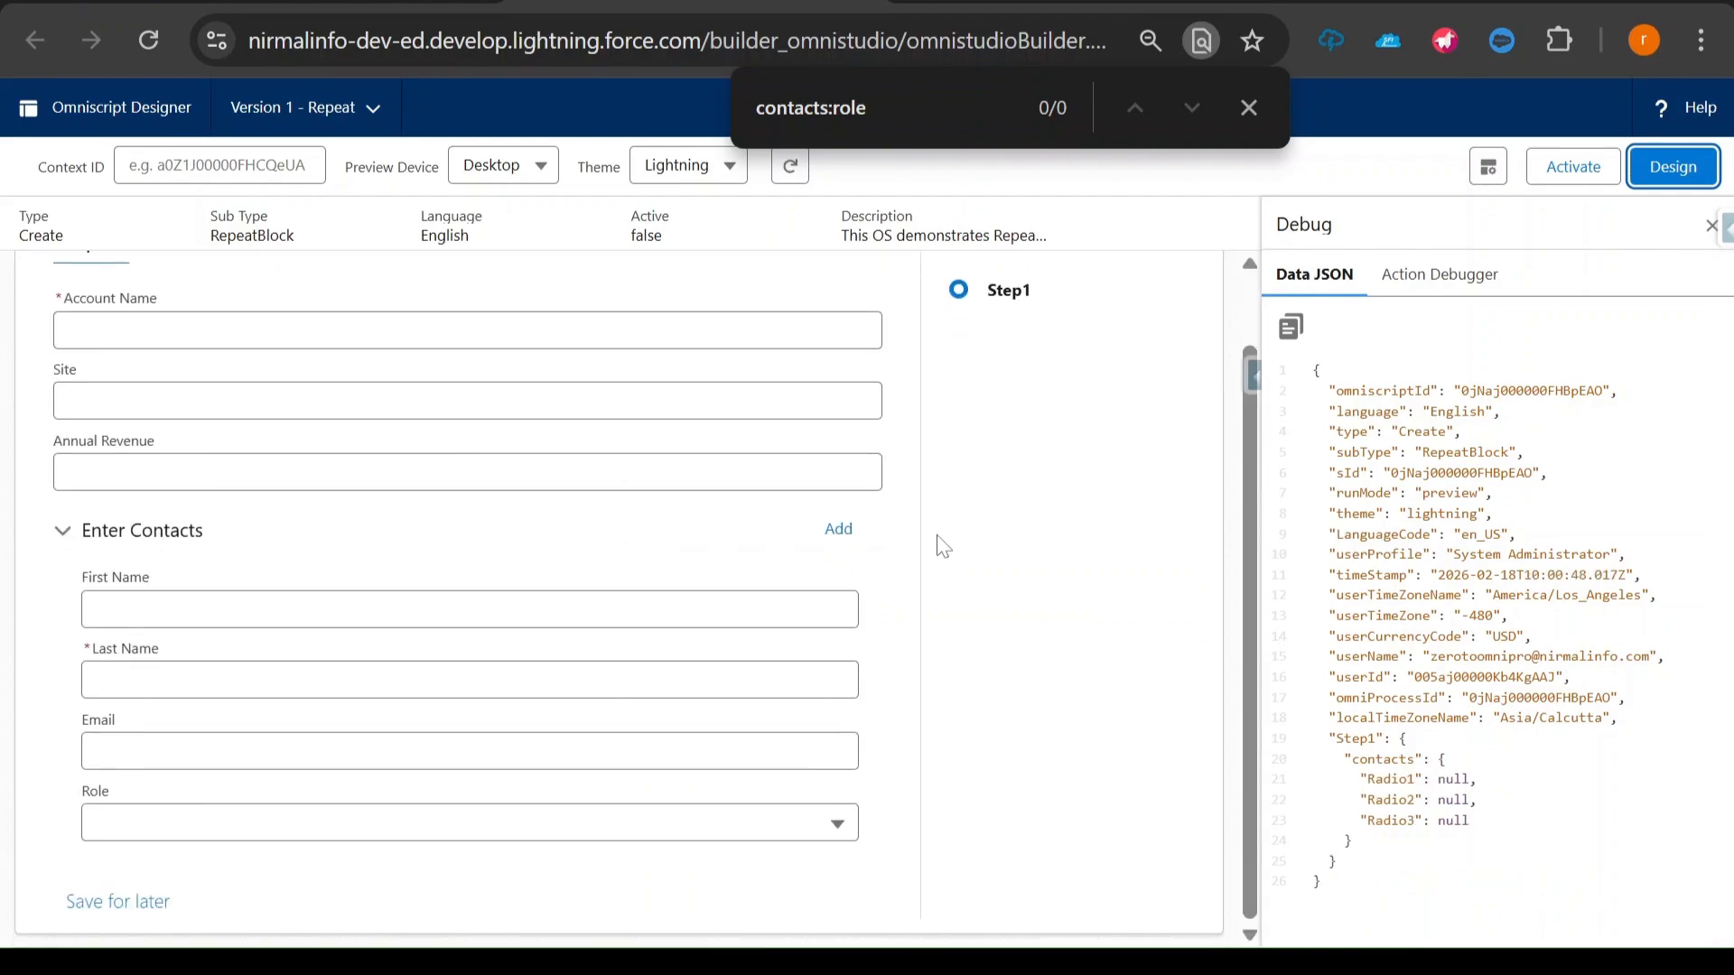
pyautogui.click(193, 823)
pyautogui.click(190, 913)
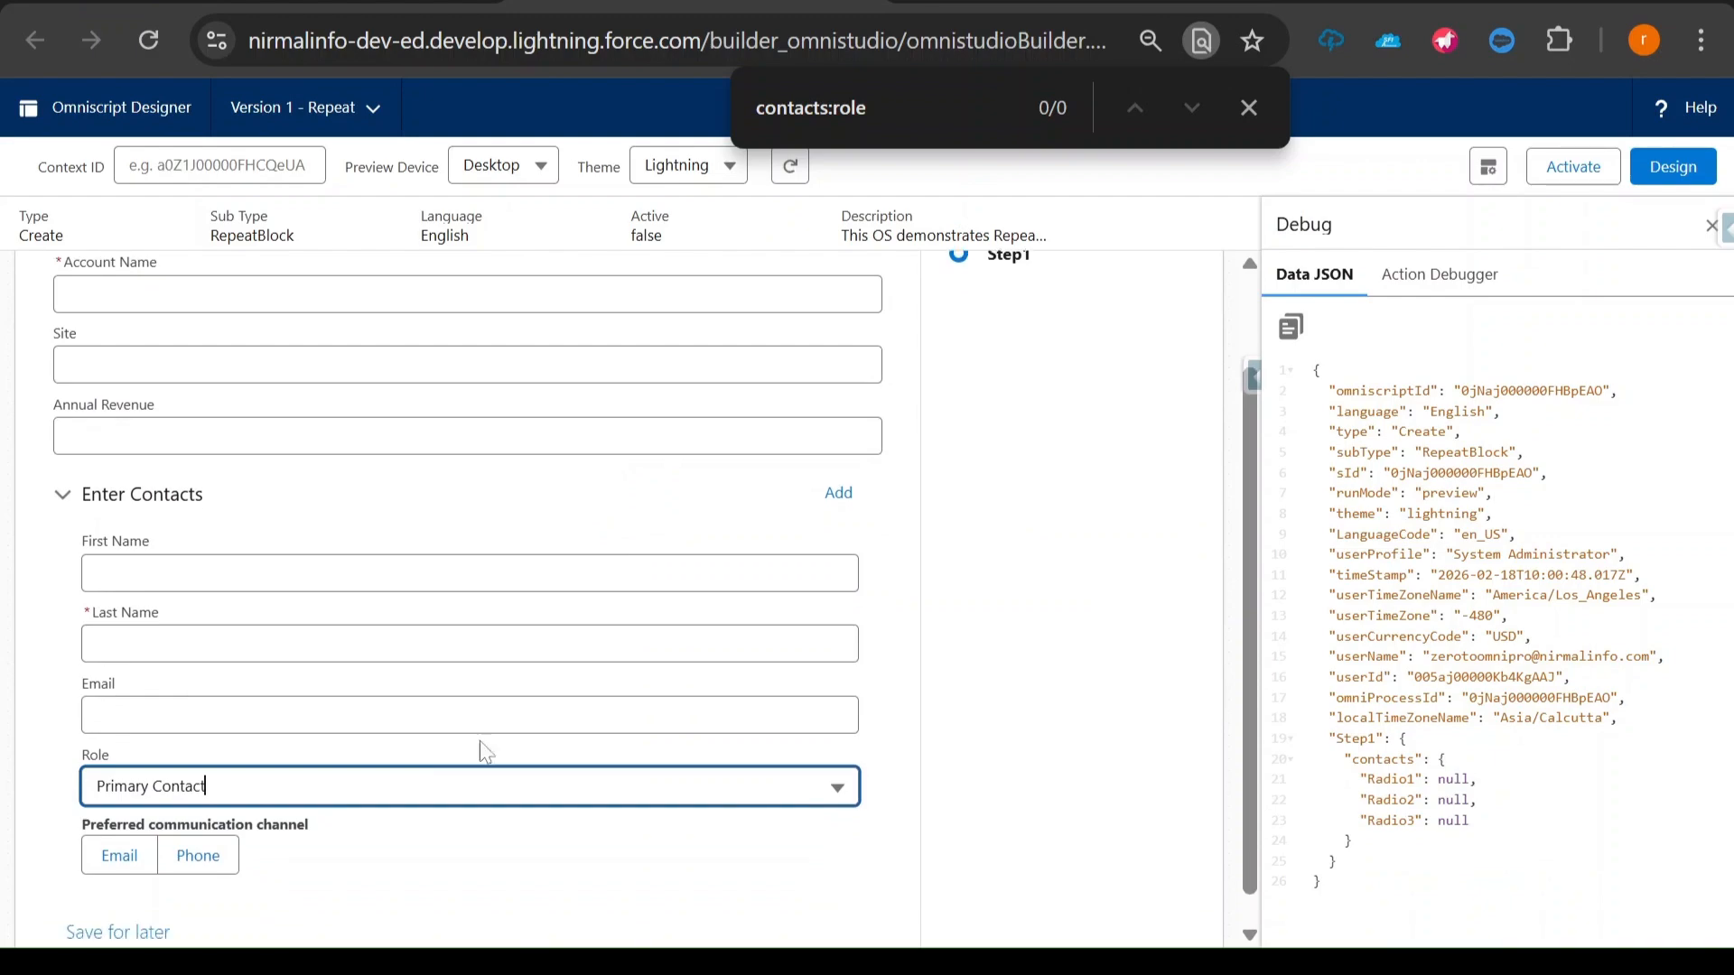
pyautogui.click(189, 865)
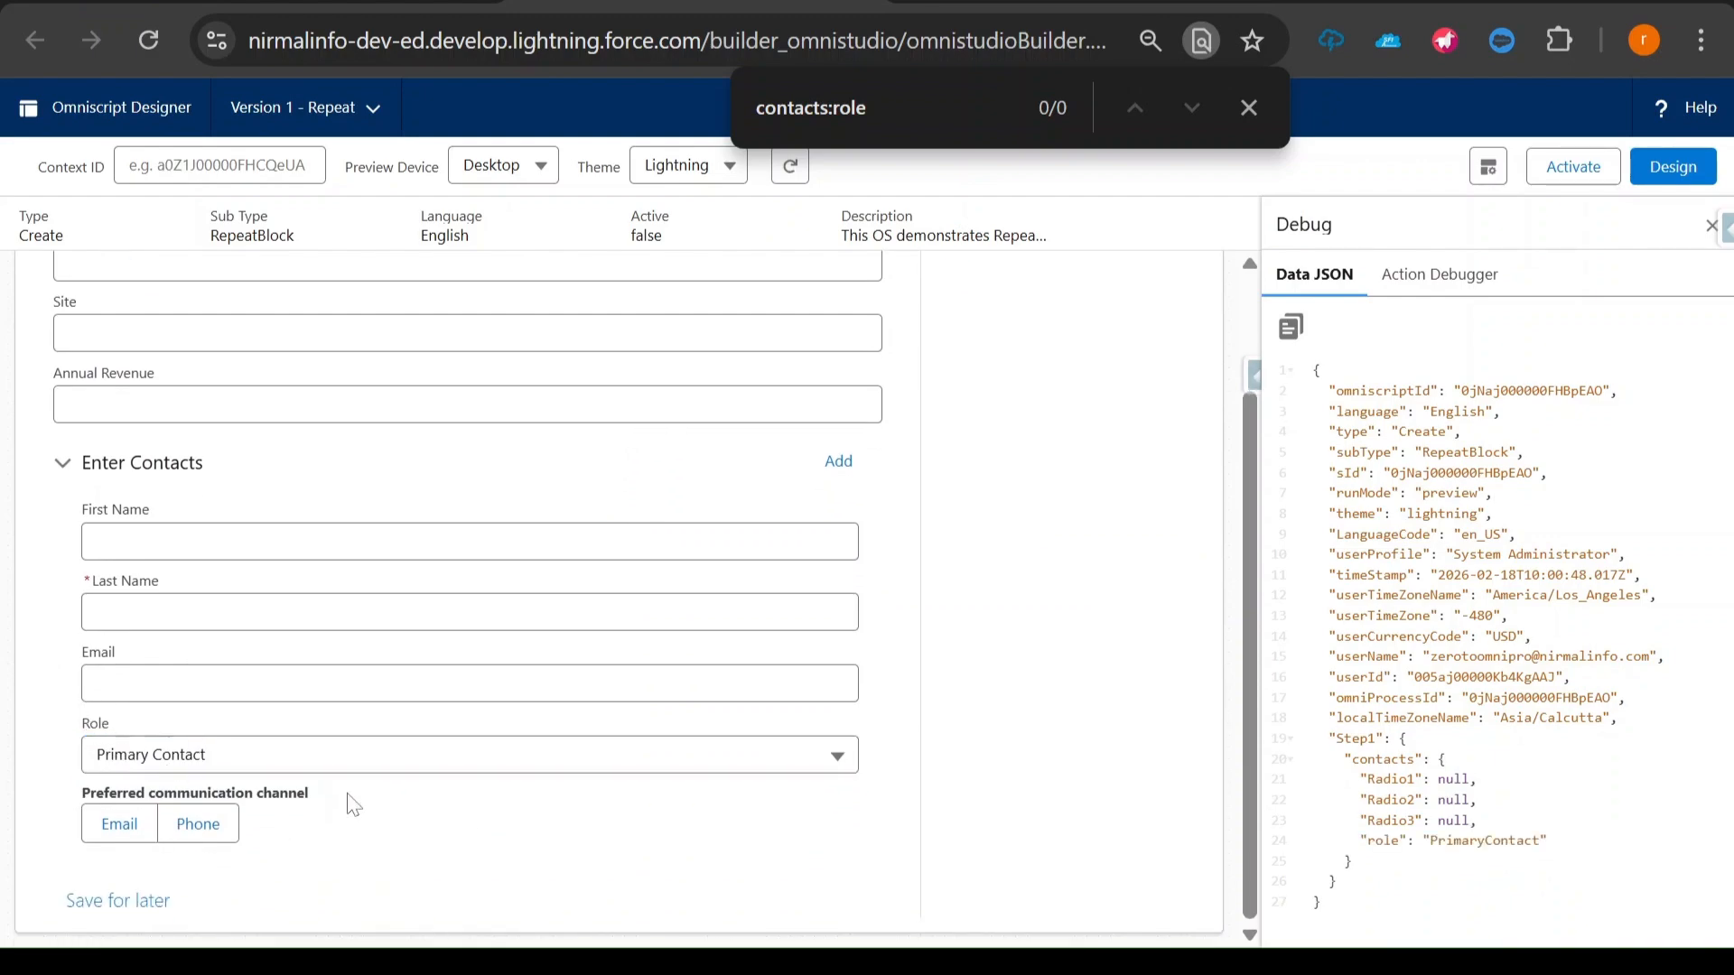
pyautogui.click(837, 464)
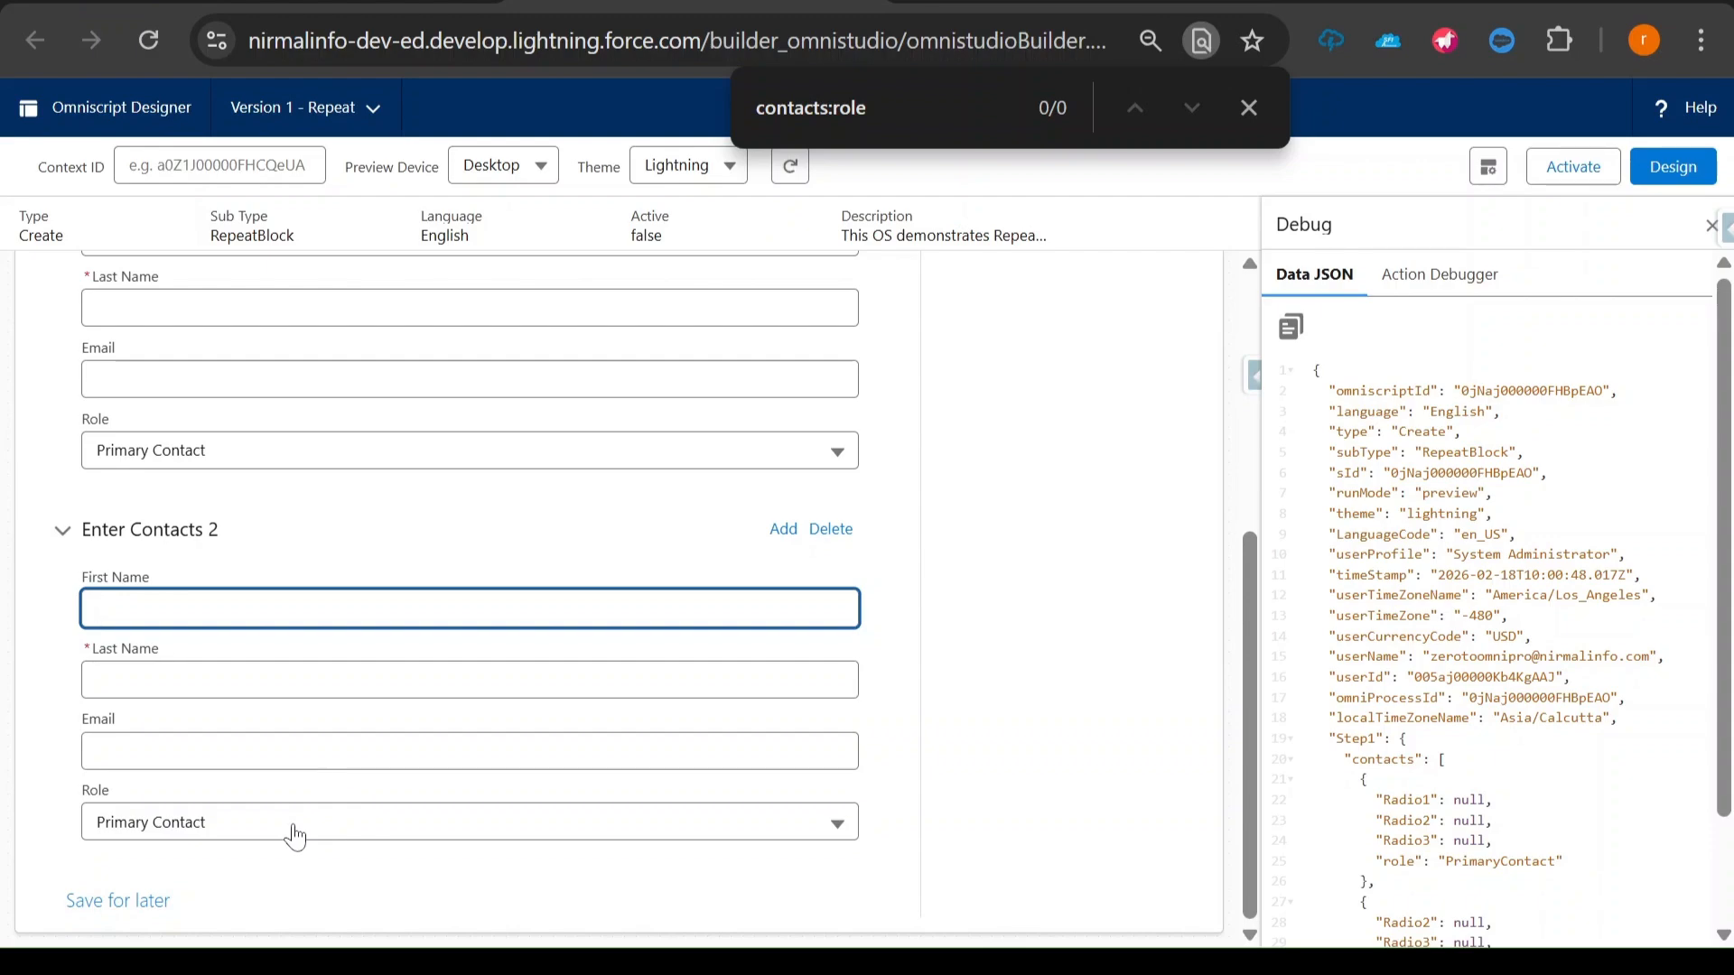
pyautogui.scroll(4, 294, 633)
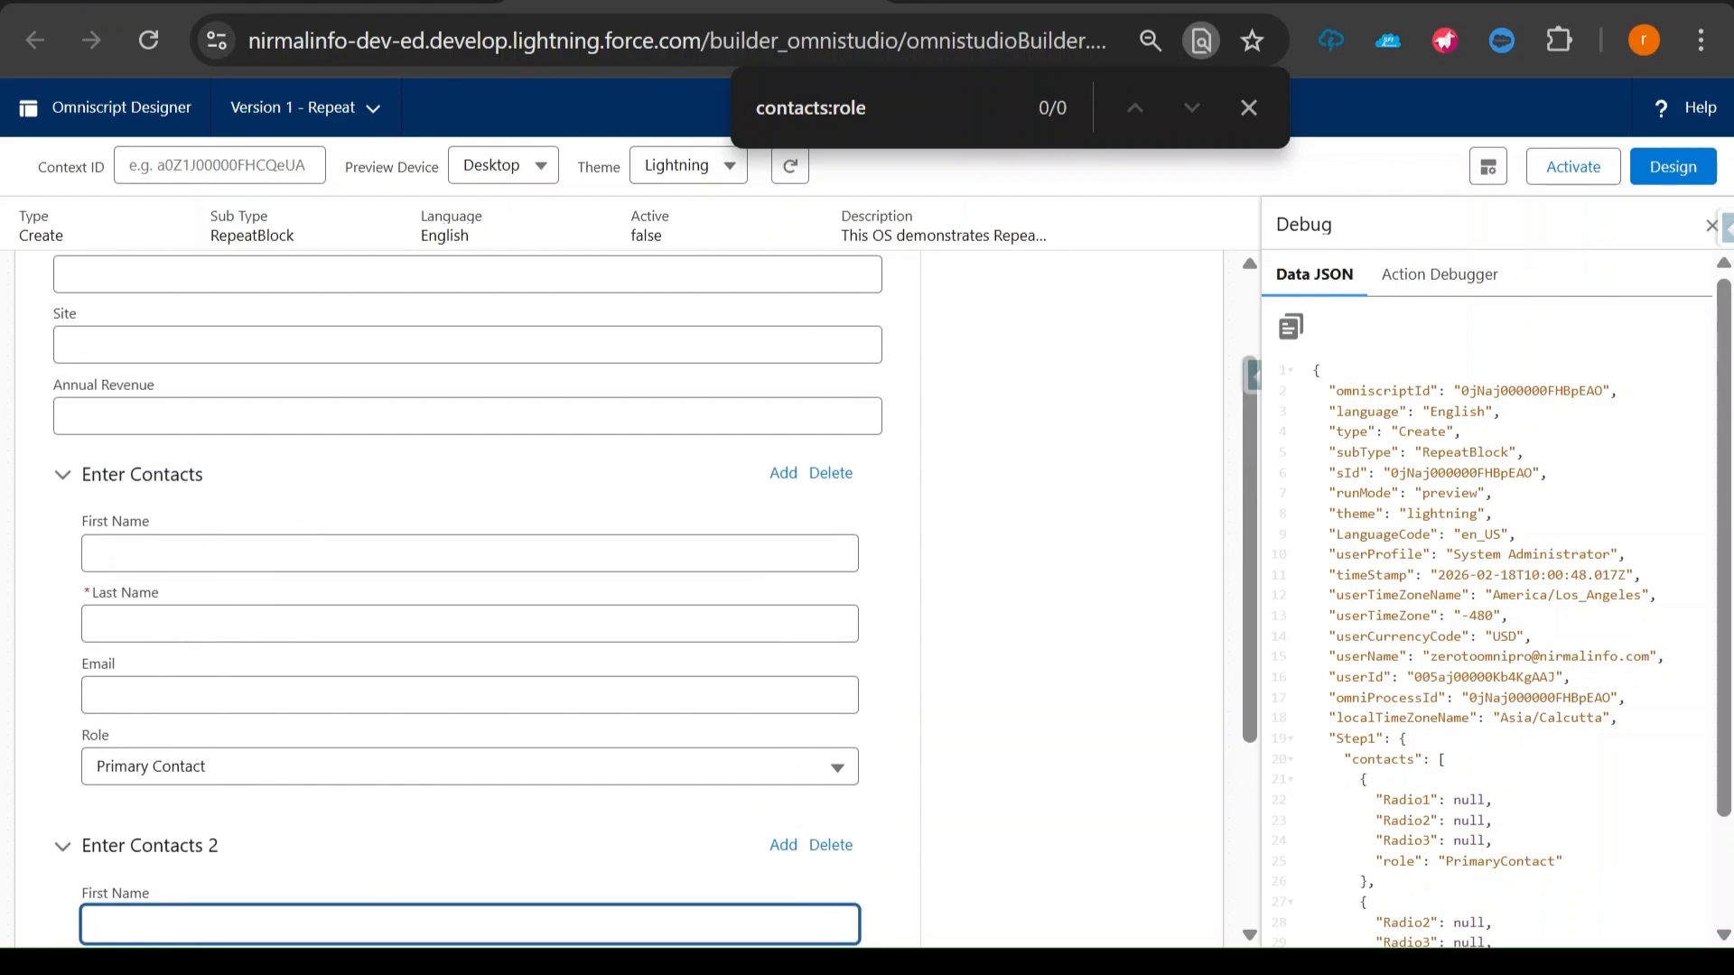
pyautogui.scroll(-4, 229, 763)
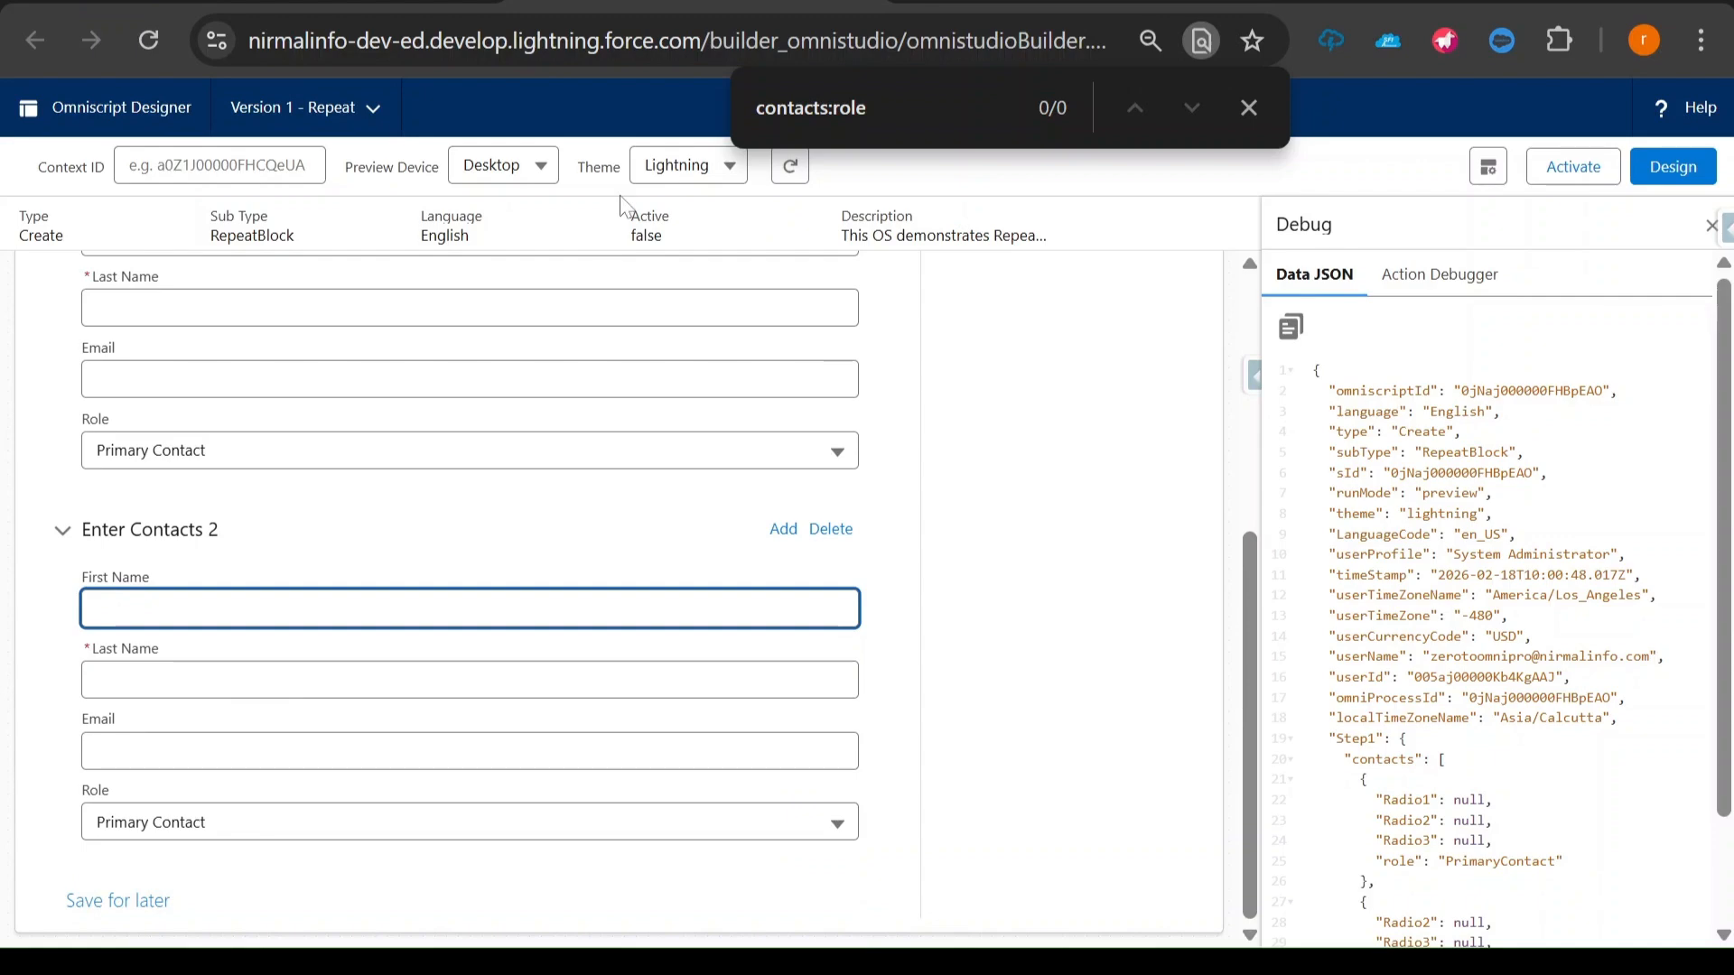
# - Collapse both contact blocks in the preview, add a third one and collapse it to compare the block names
pyautogui.doubleClick(783, 106)
pyautogui.moveTo(782, 106); pyautogui.dragTo(853, 112)
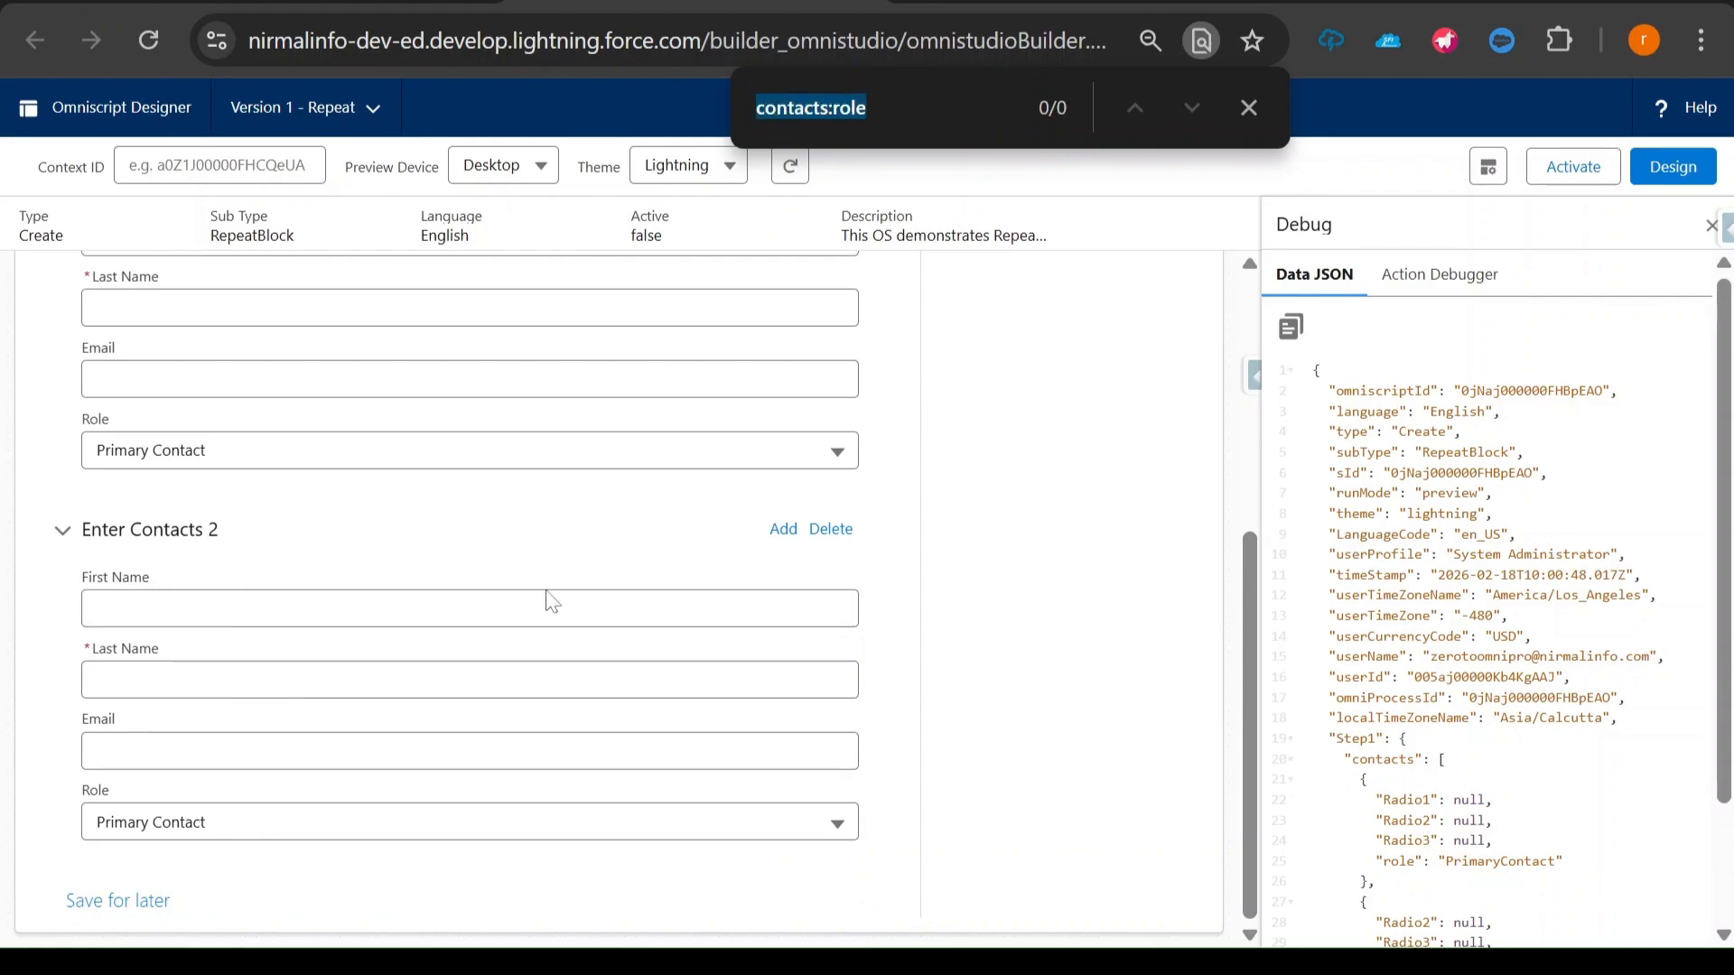
pyautogui.scroll(2, 310, 588)
pyautogui.click(233, 332)
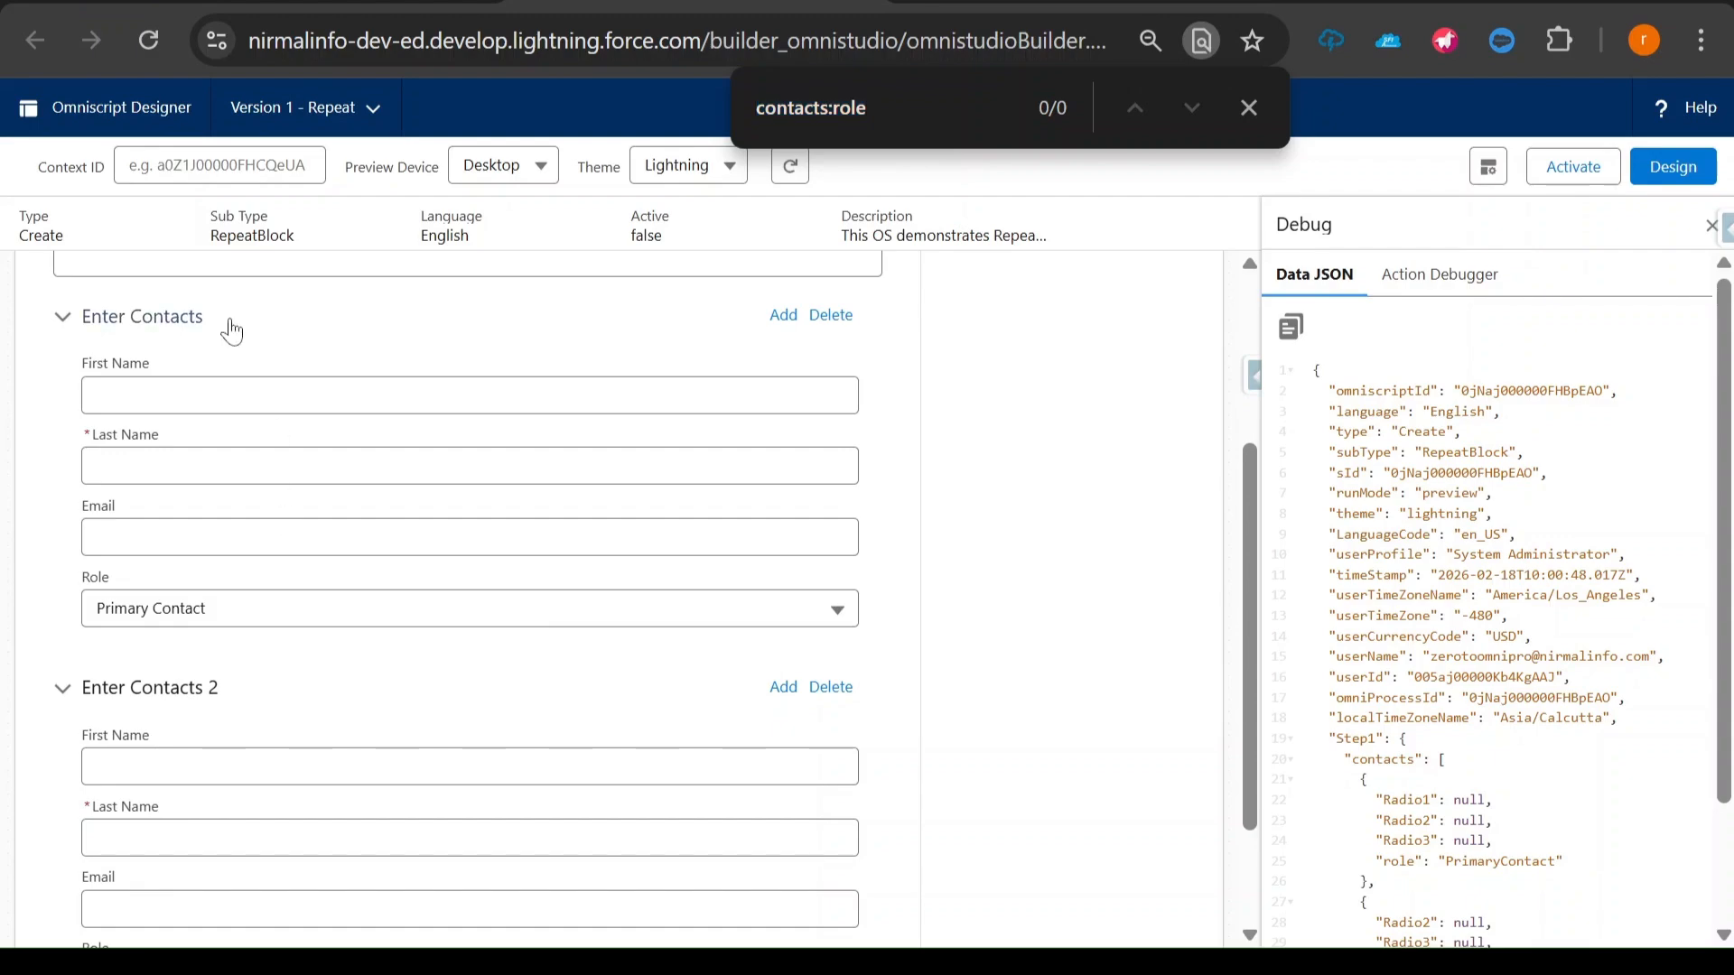
pyautogui.click(56, 531)
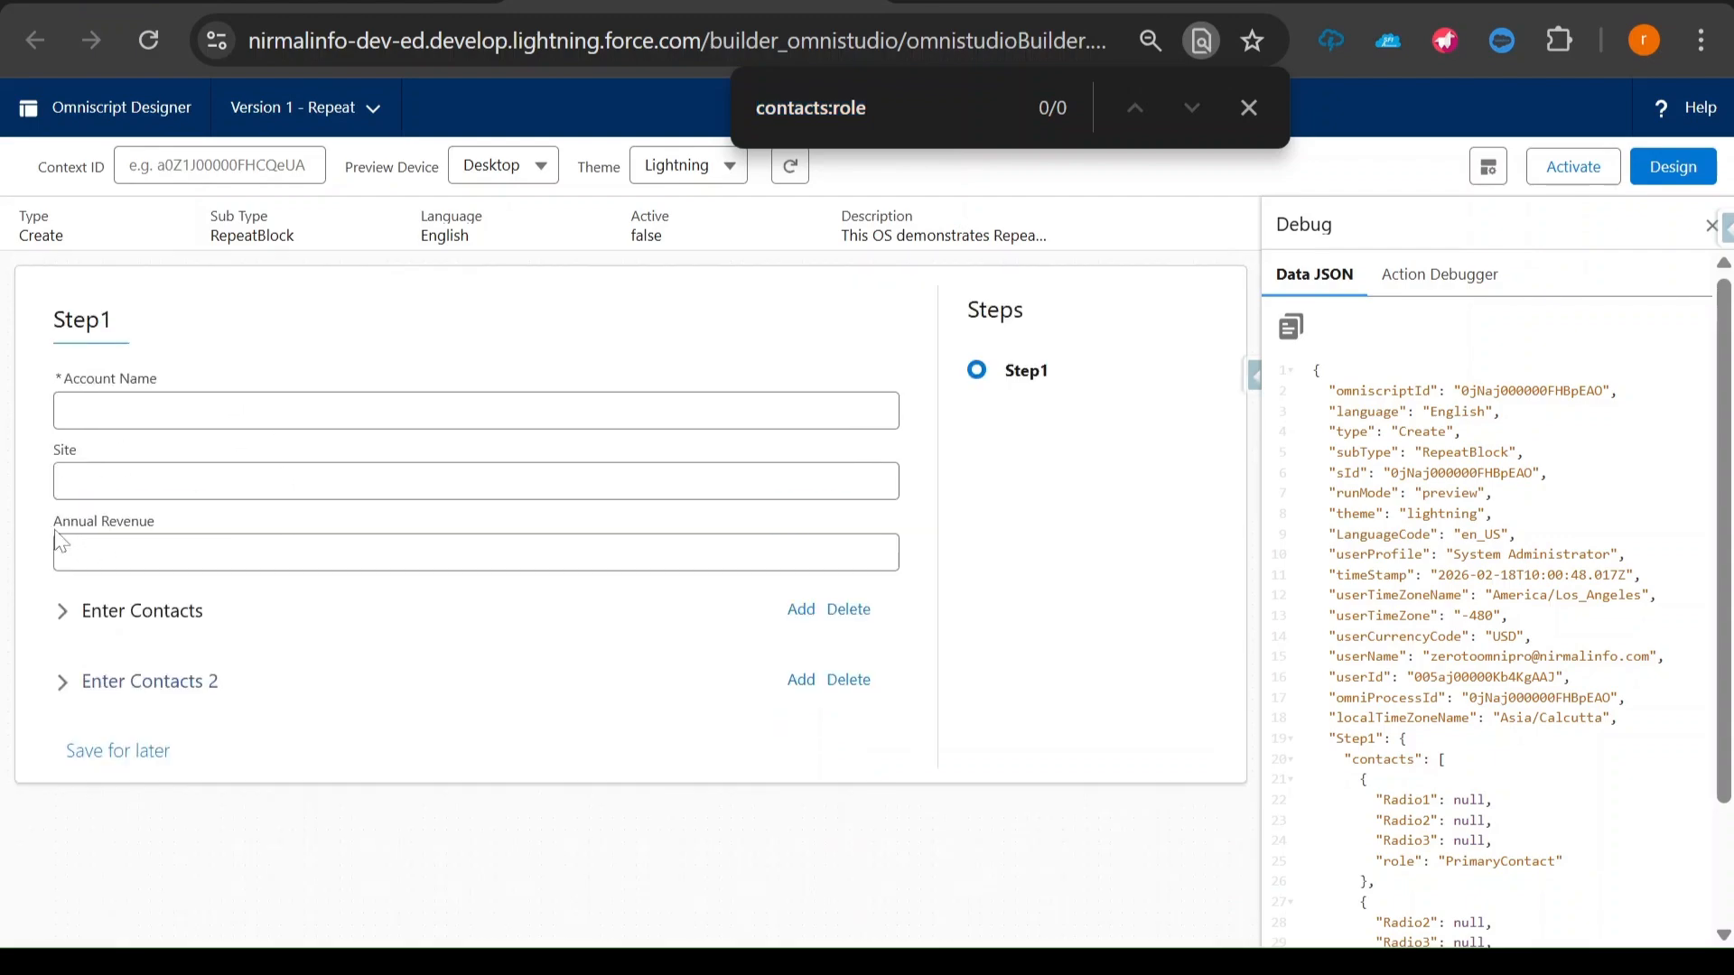
pyautogui.click(801, 698)
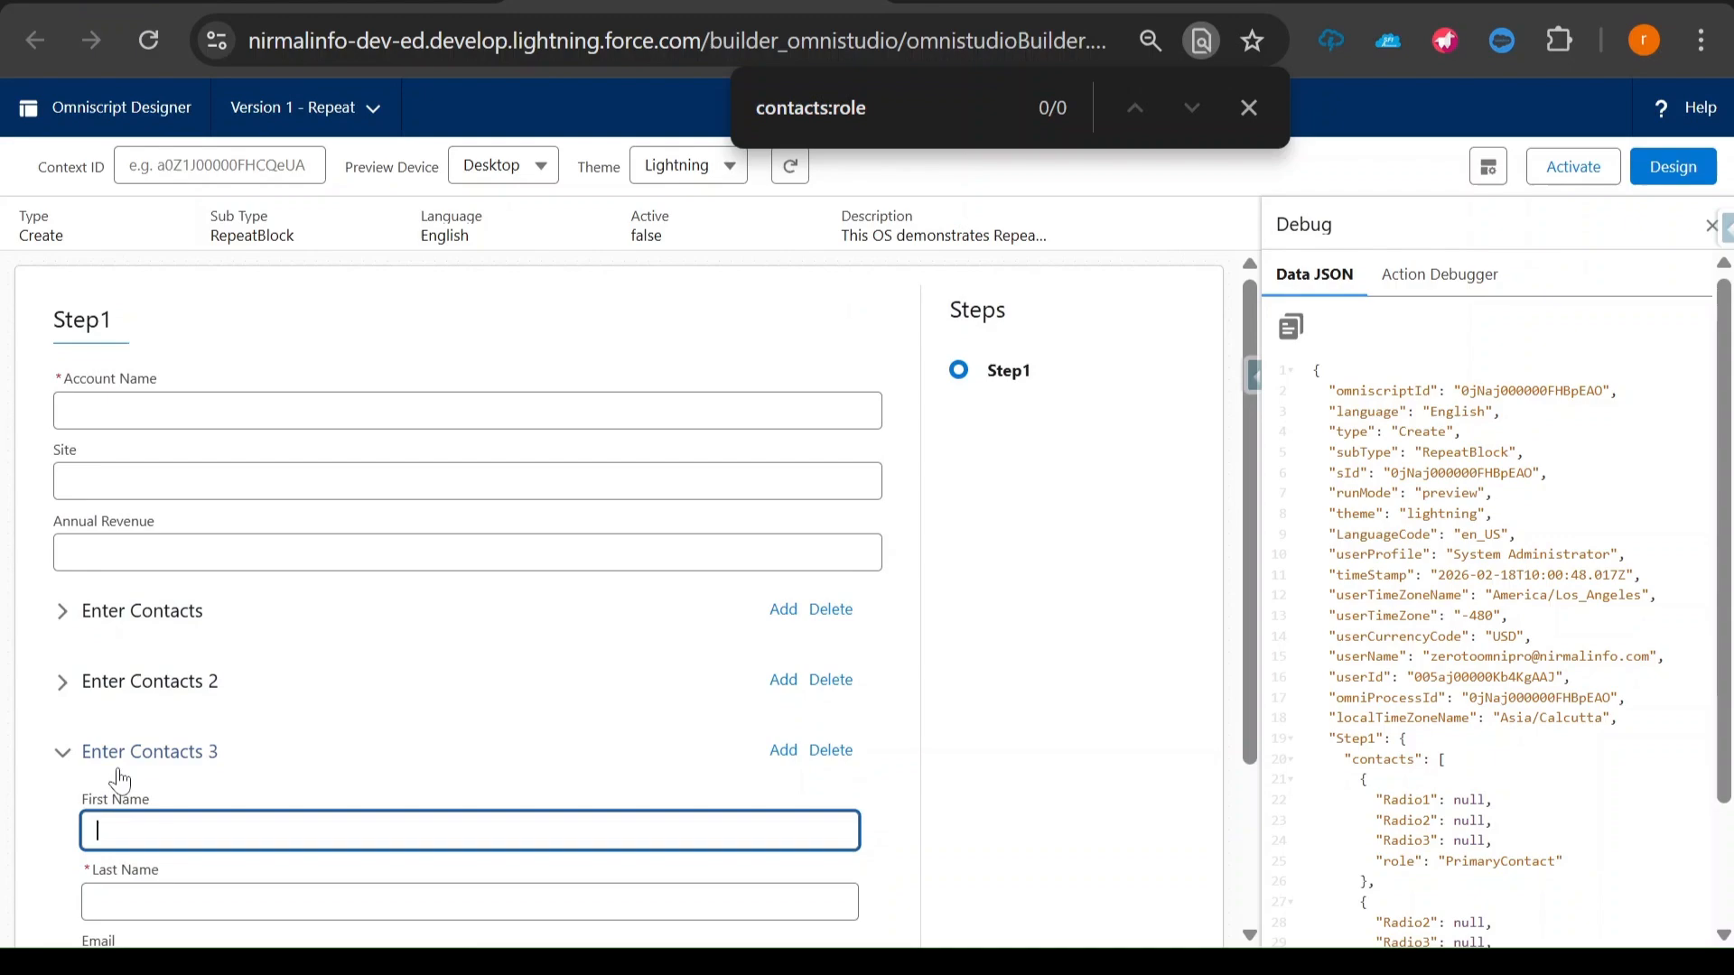
pyautogui.click(63, 763)
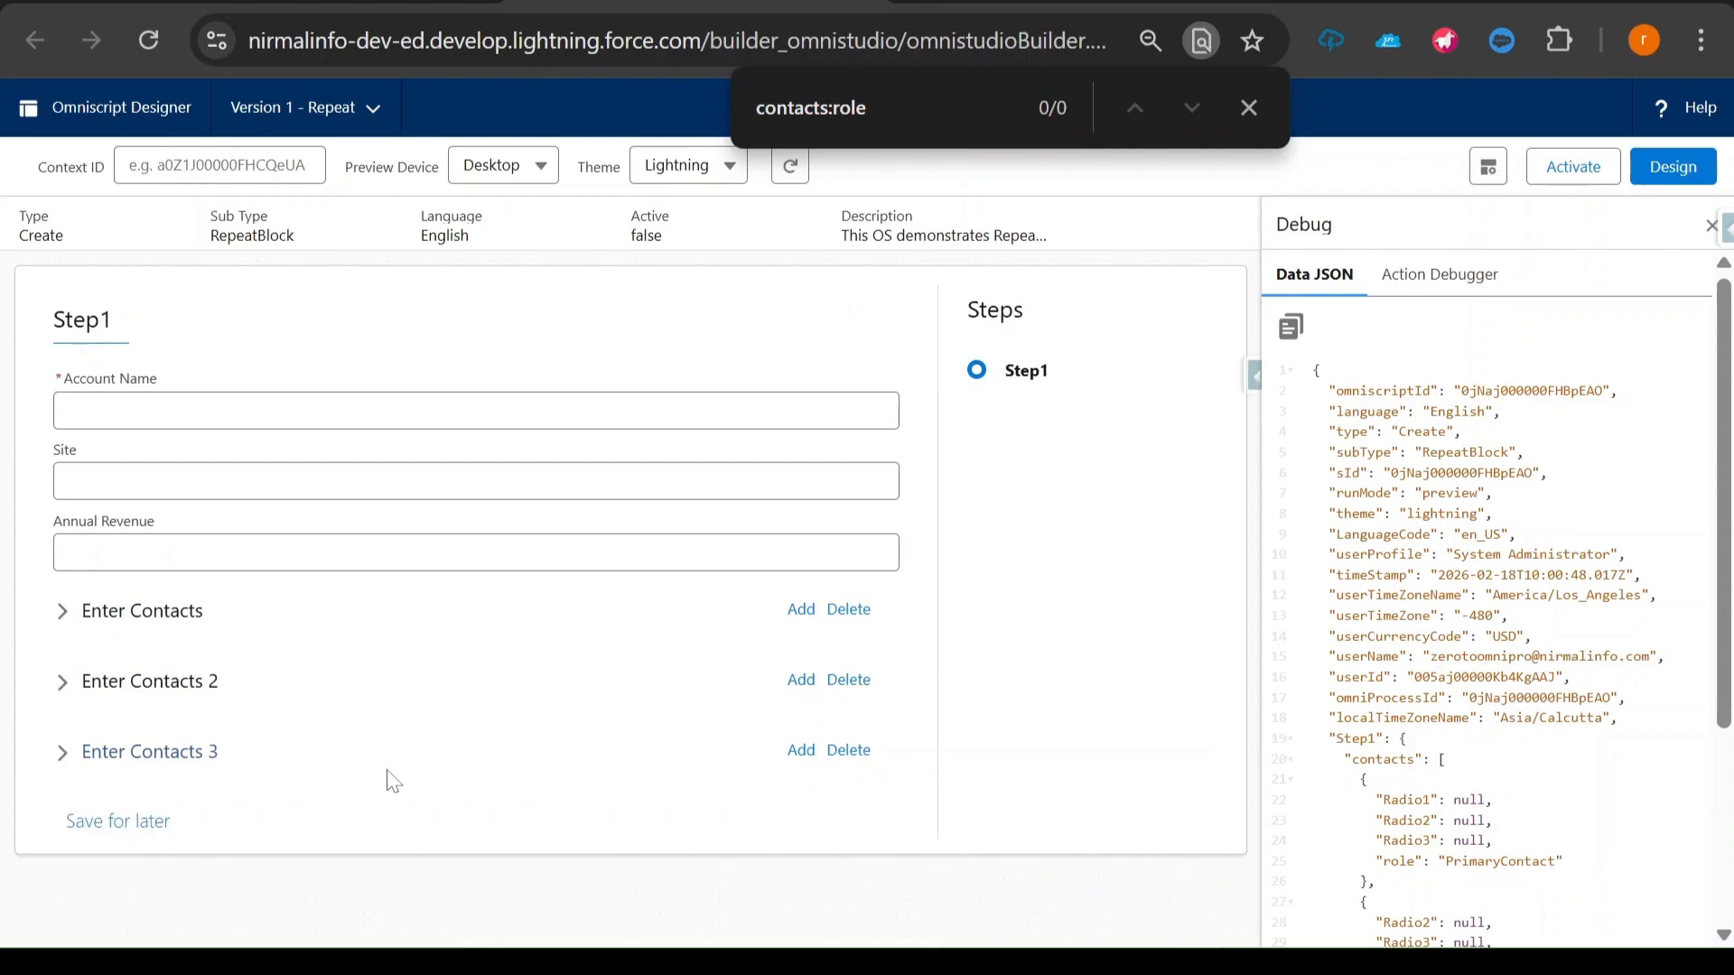
# - Return to the design view, expand Step1 and select the Preferred communication channel question
pyautogui.click(1669, 172)
pyautogui.click(524, 423)
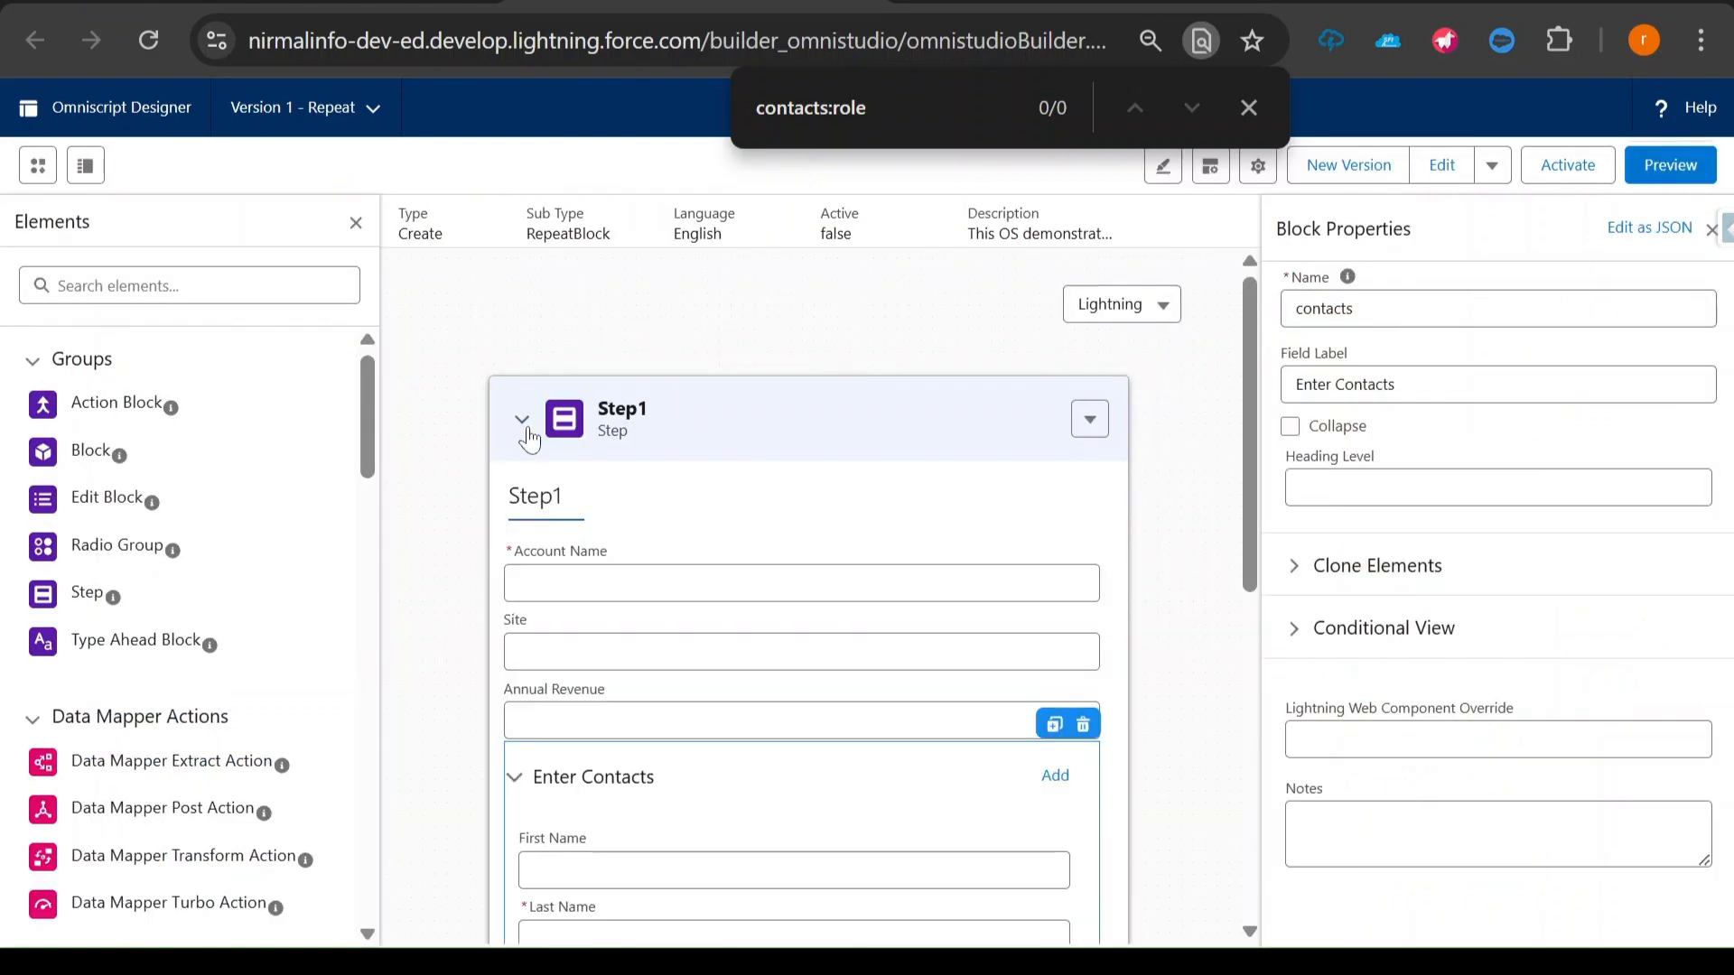
pyautogui.scroll(-6, 927, 542)
pyautogui.click(767, 498)
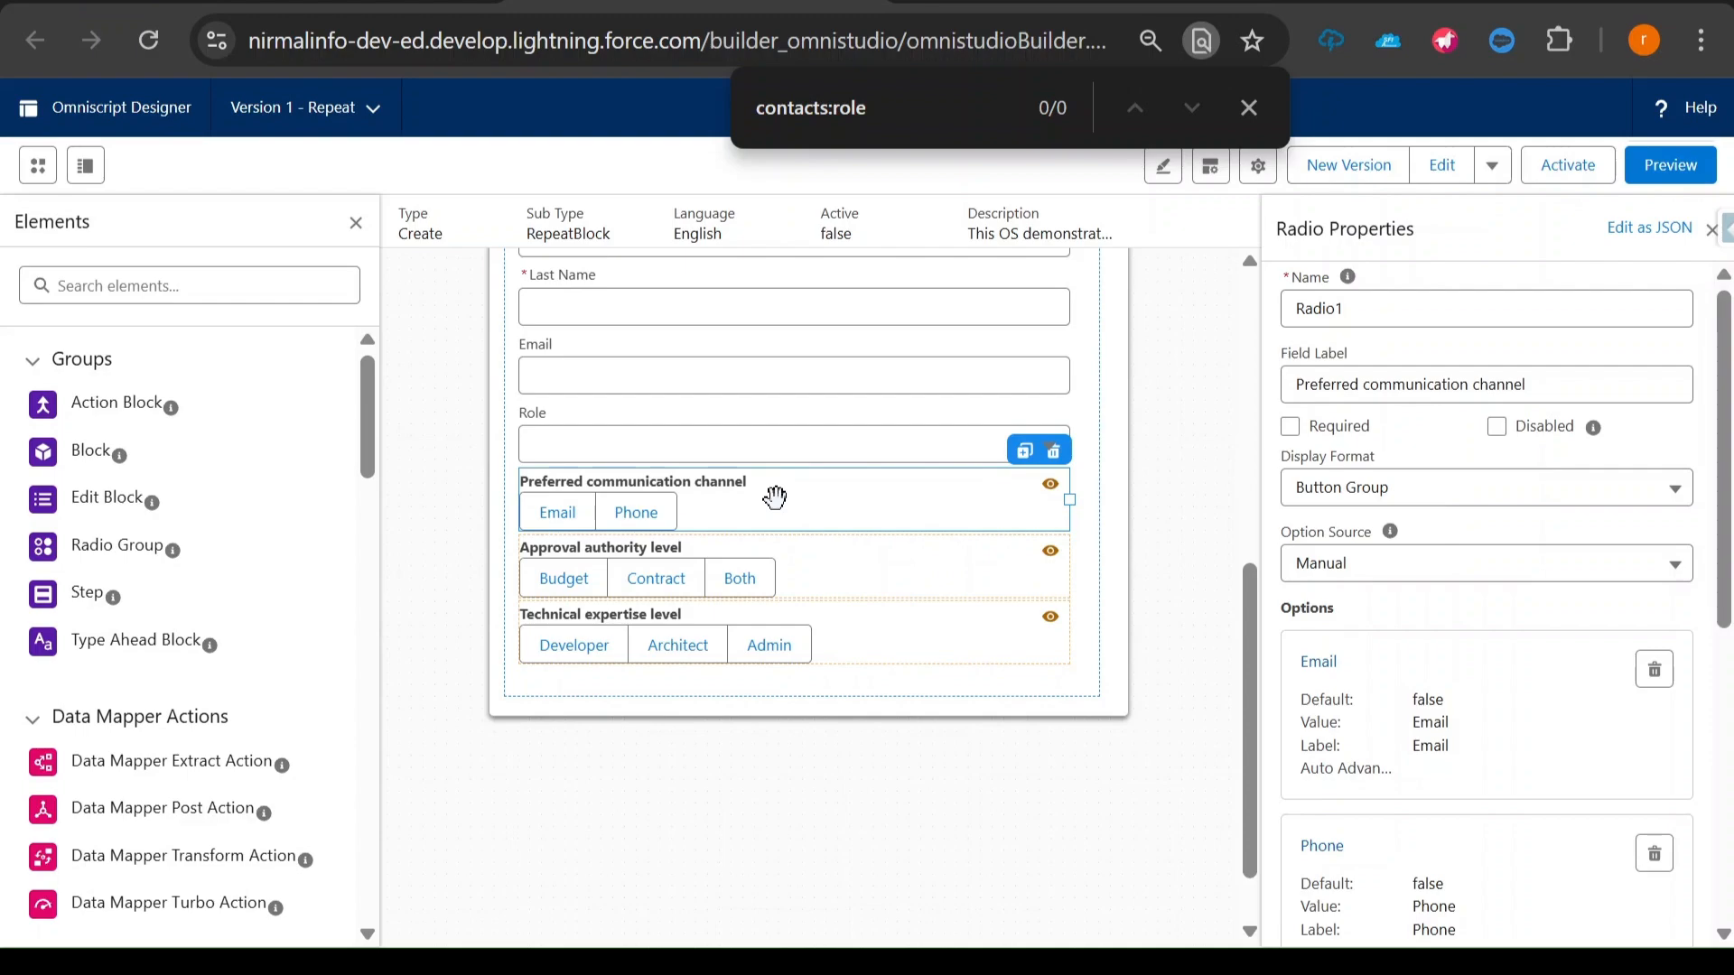
pyautogui.scroll(2, 772, 510)
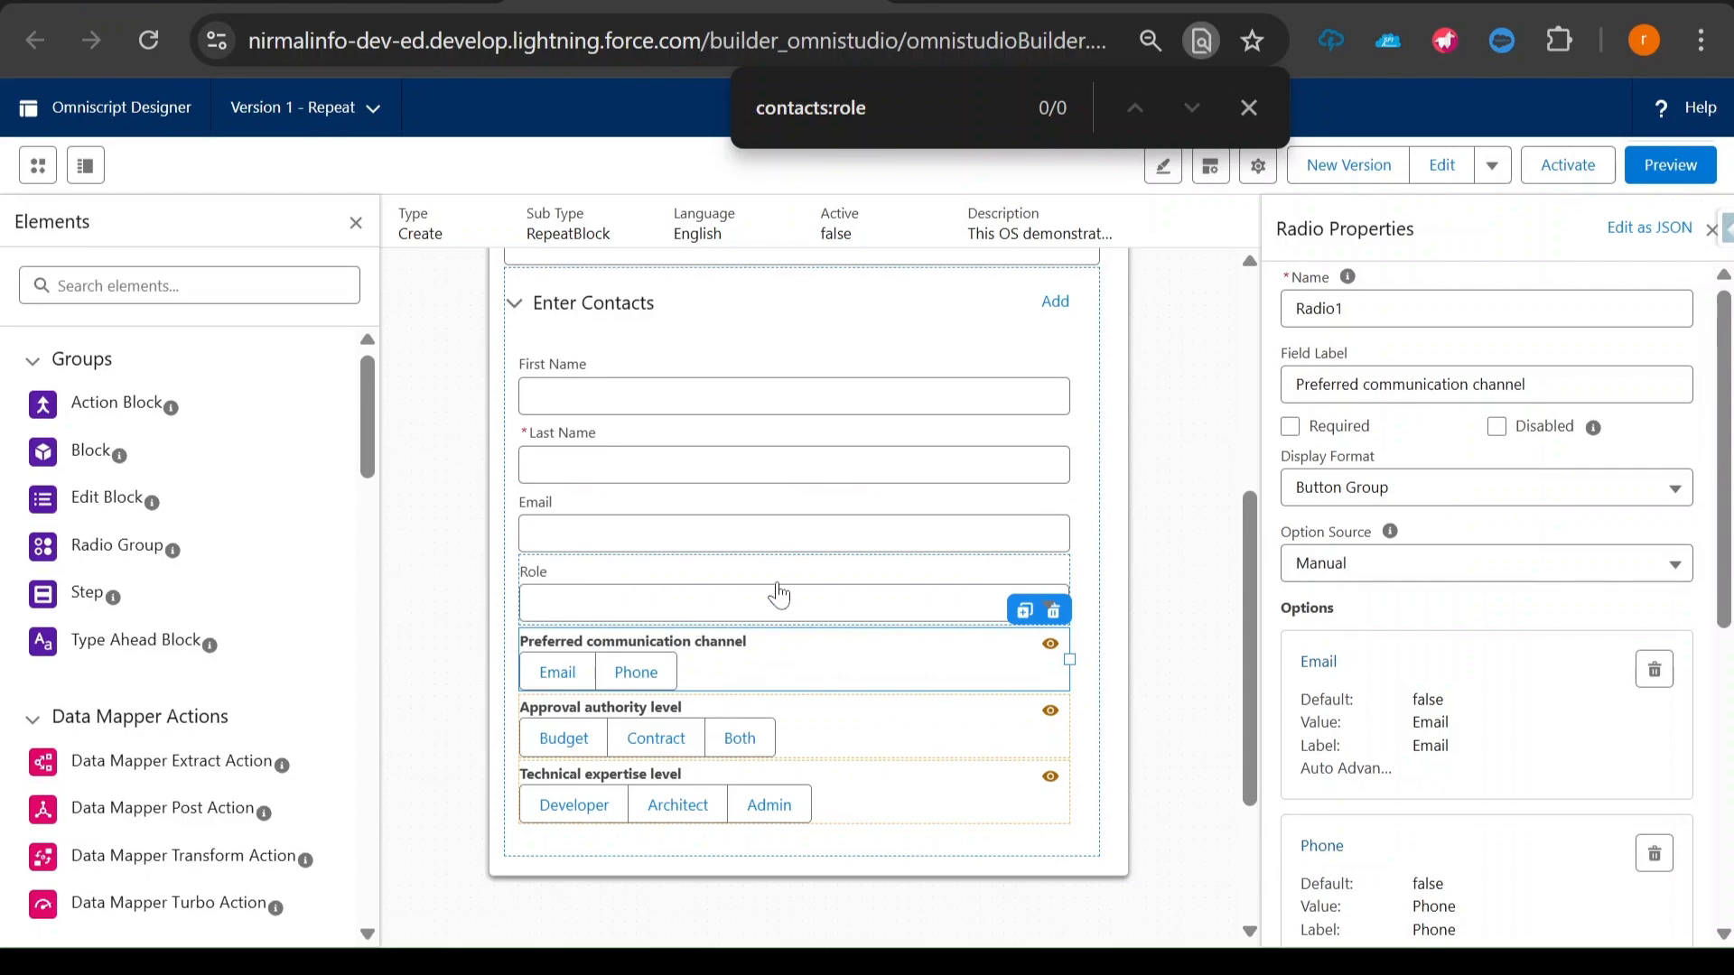
pyautogui.scroll(-1, 1589, 645)
pyautogui.scroll(-5, 1571, 659)
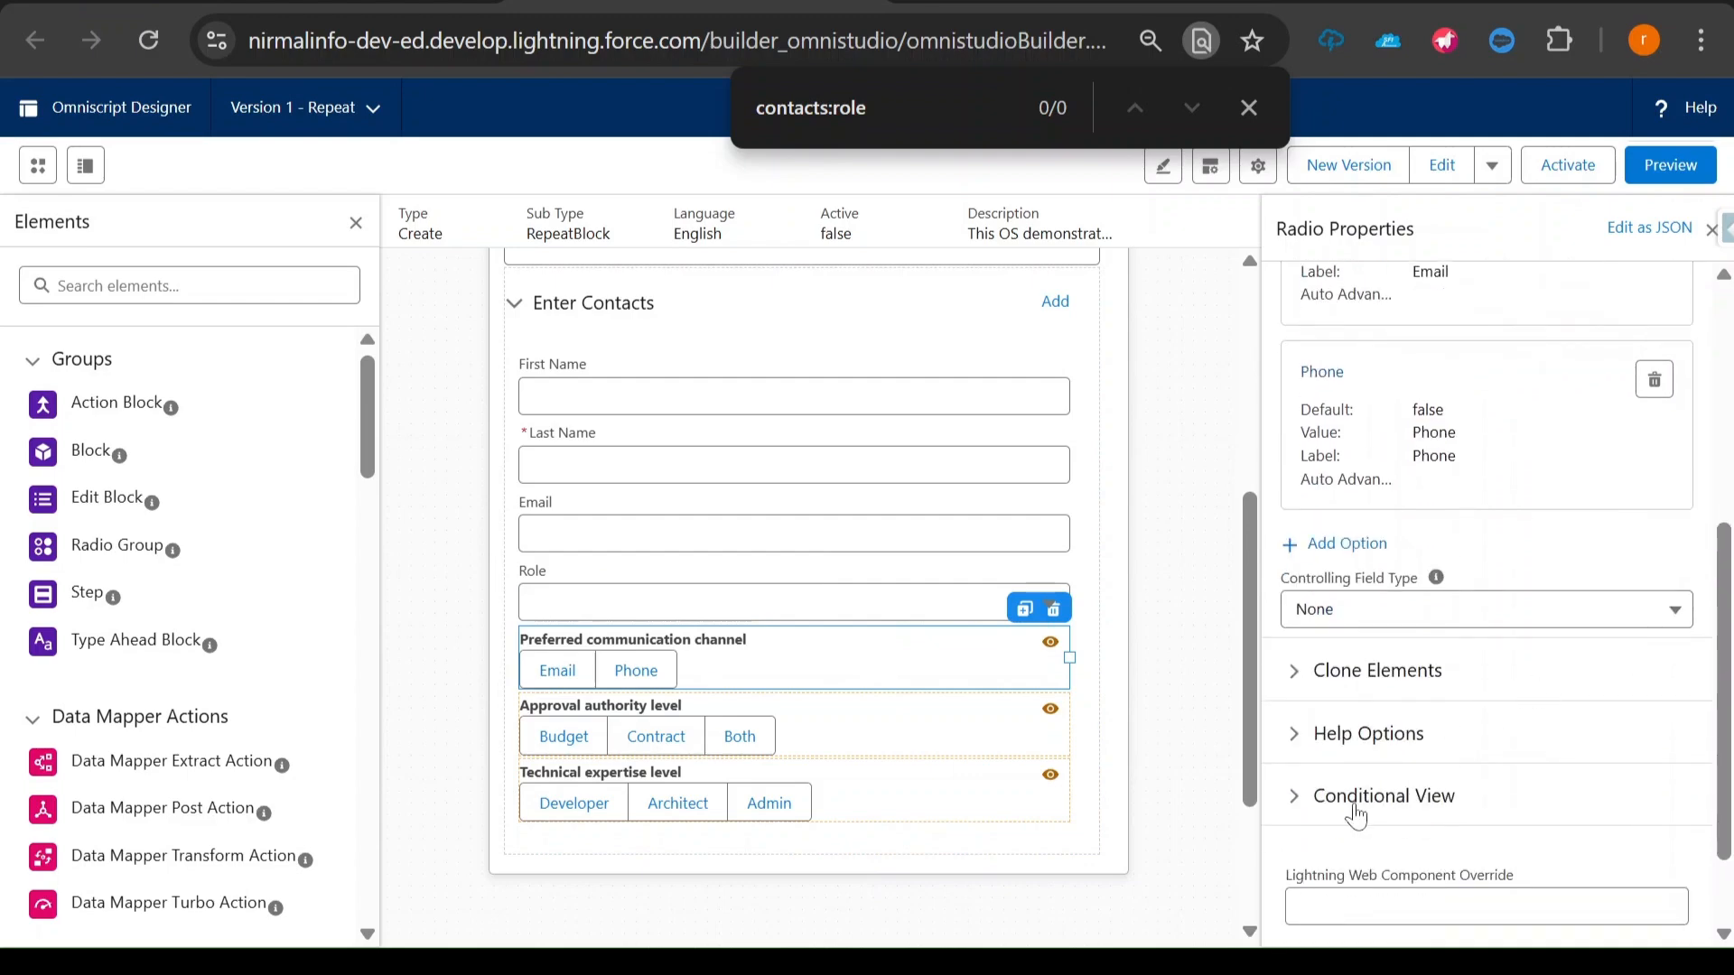
# - Set the field in the Preferred communication channel question's conditional view rule to contacts|n:role and save it
pyautogui.click(1304, 800)
pyautogui.scroll(-4, 1309, 799)
pyautogui.click(1370, 618)
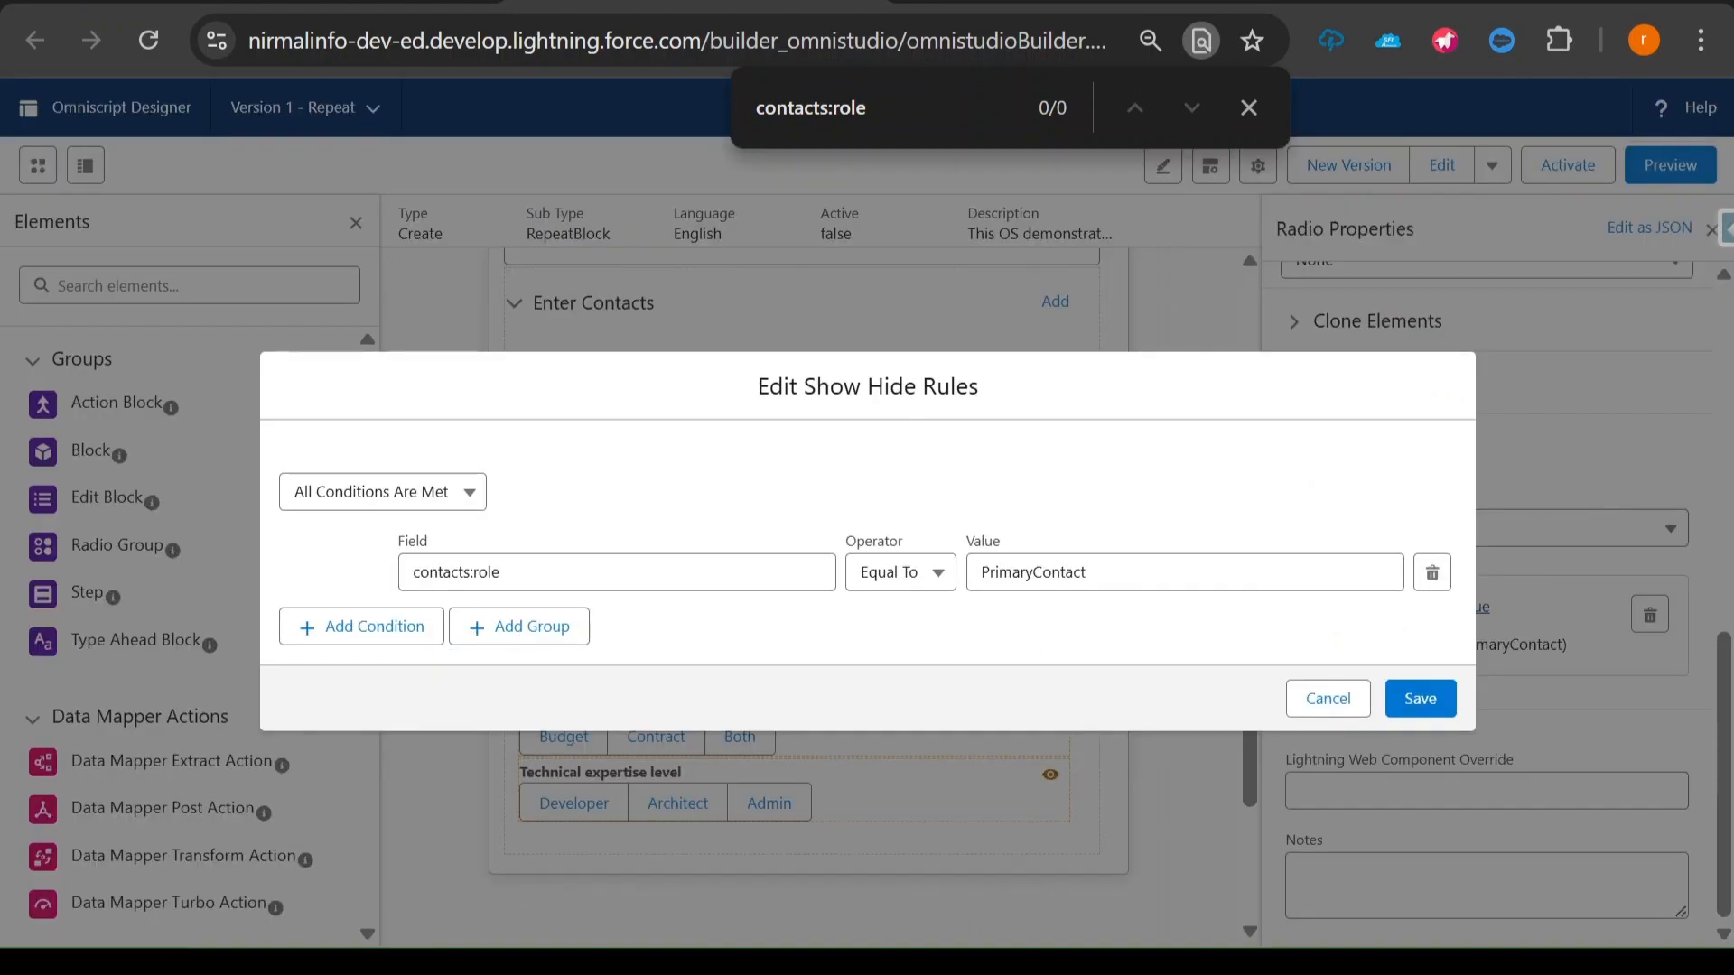
pyautogui.click(469, 571)
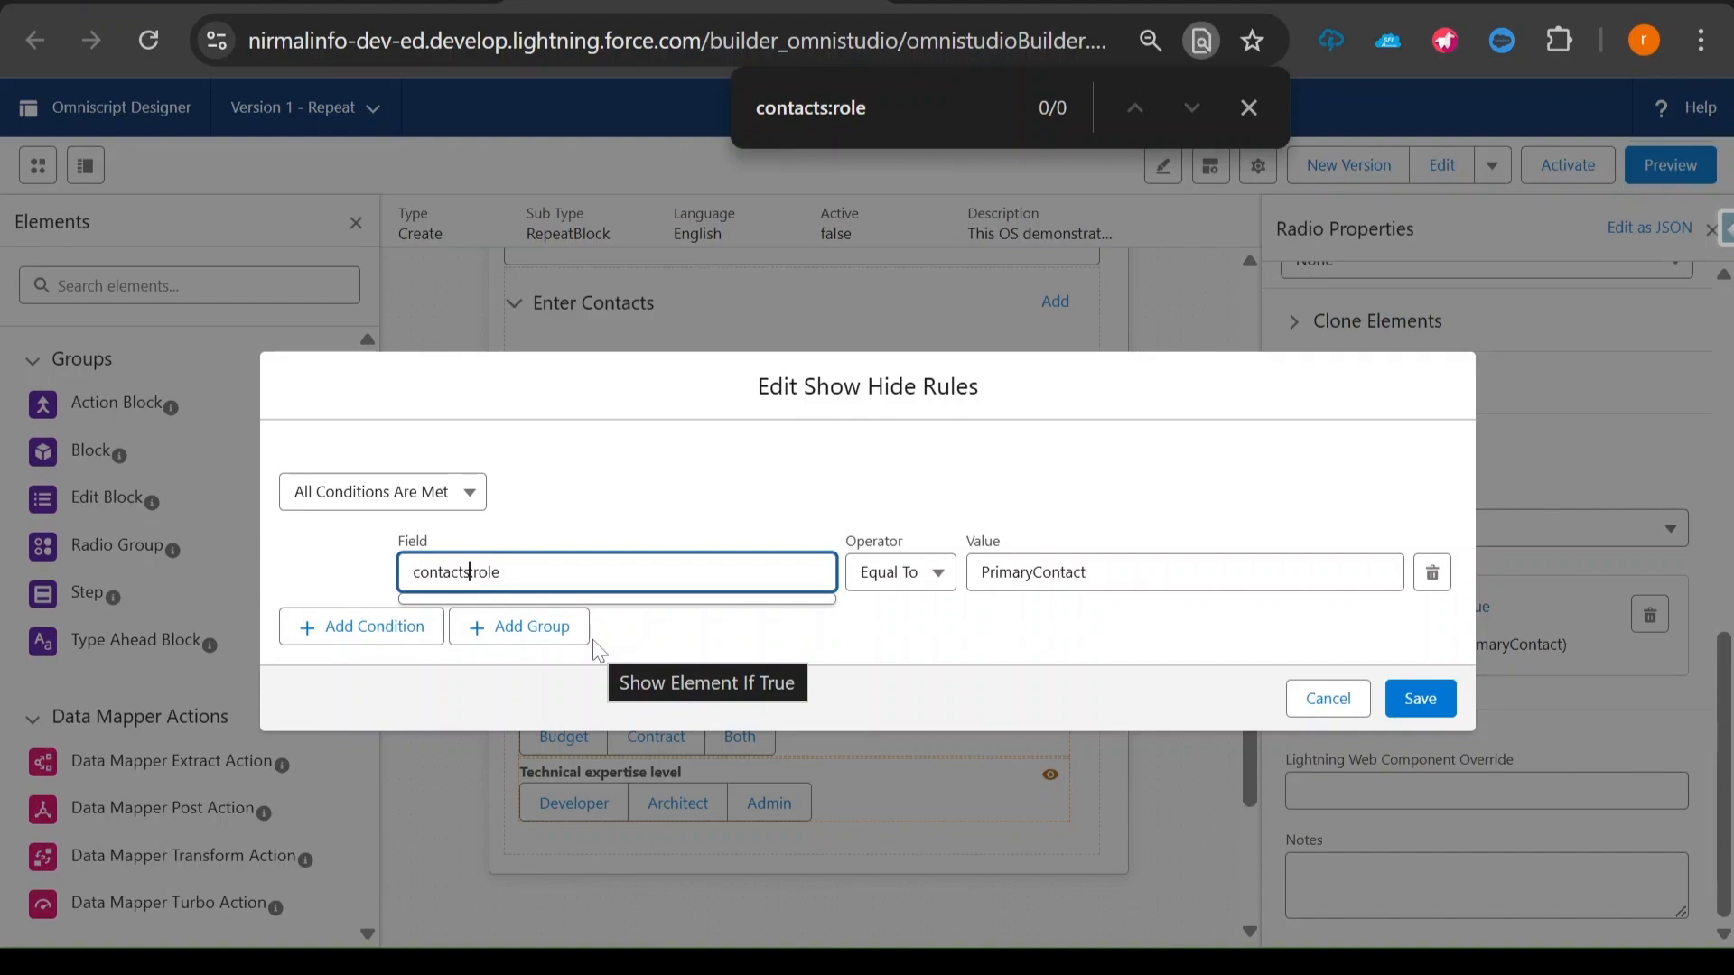
pyautogui.write(':')
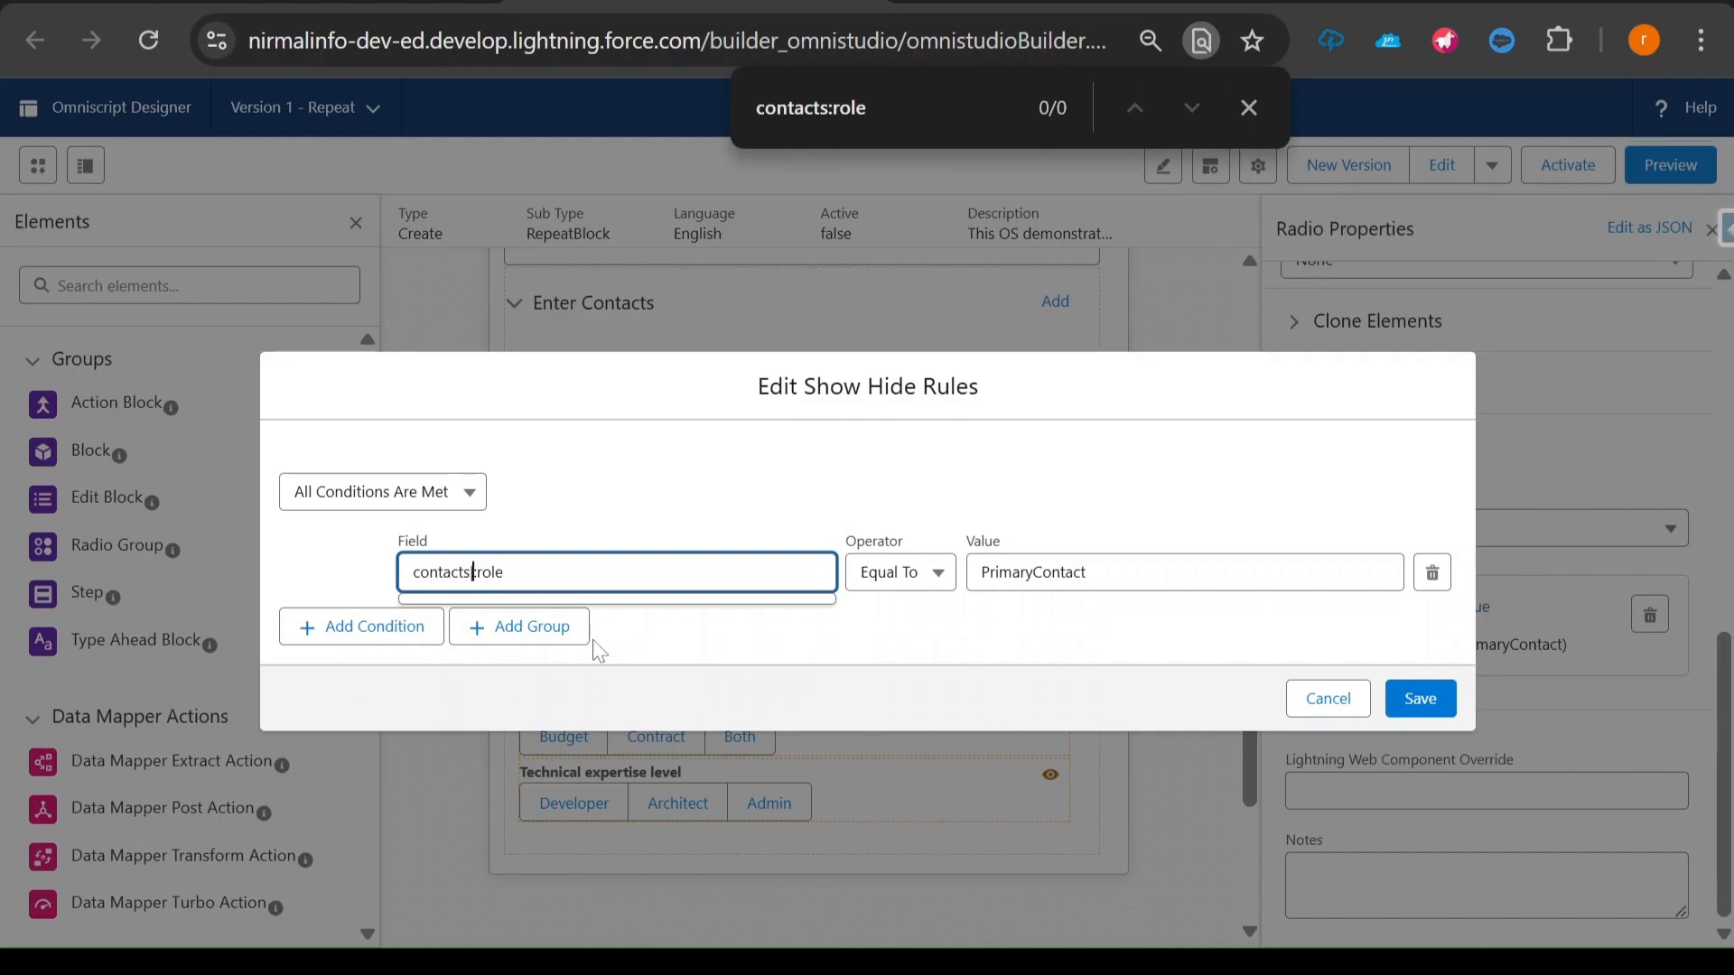
pyautogui.write('n')
pyautogui.hotkey('ctrl', 'shift', 'Left')
pyautogui.click(1419, 700)
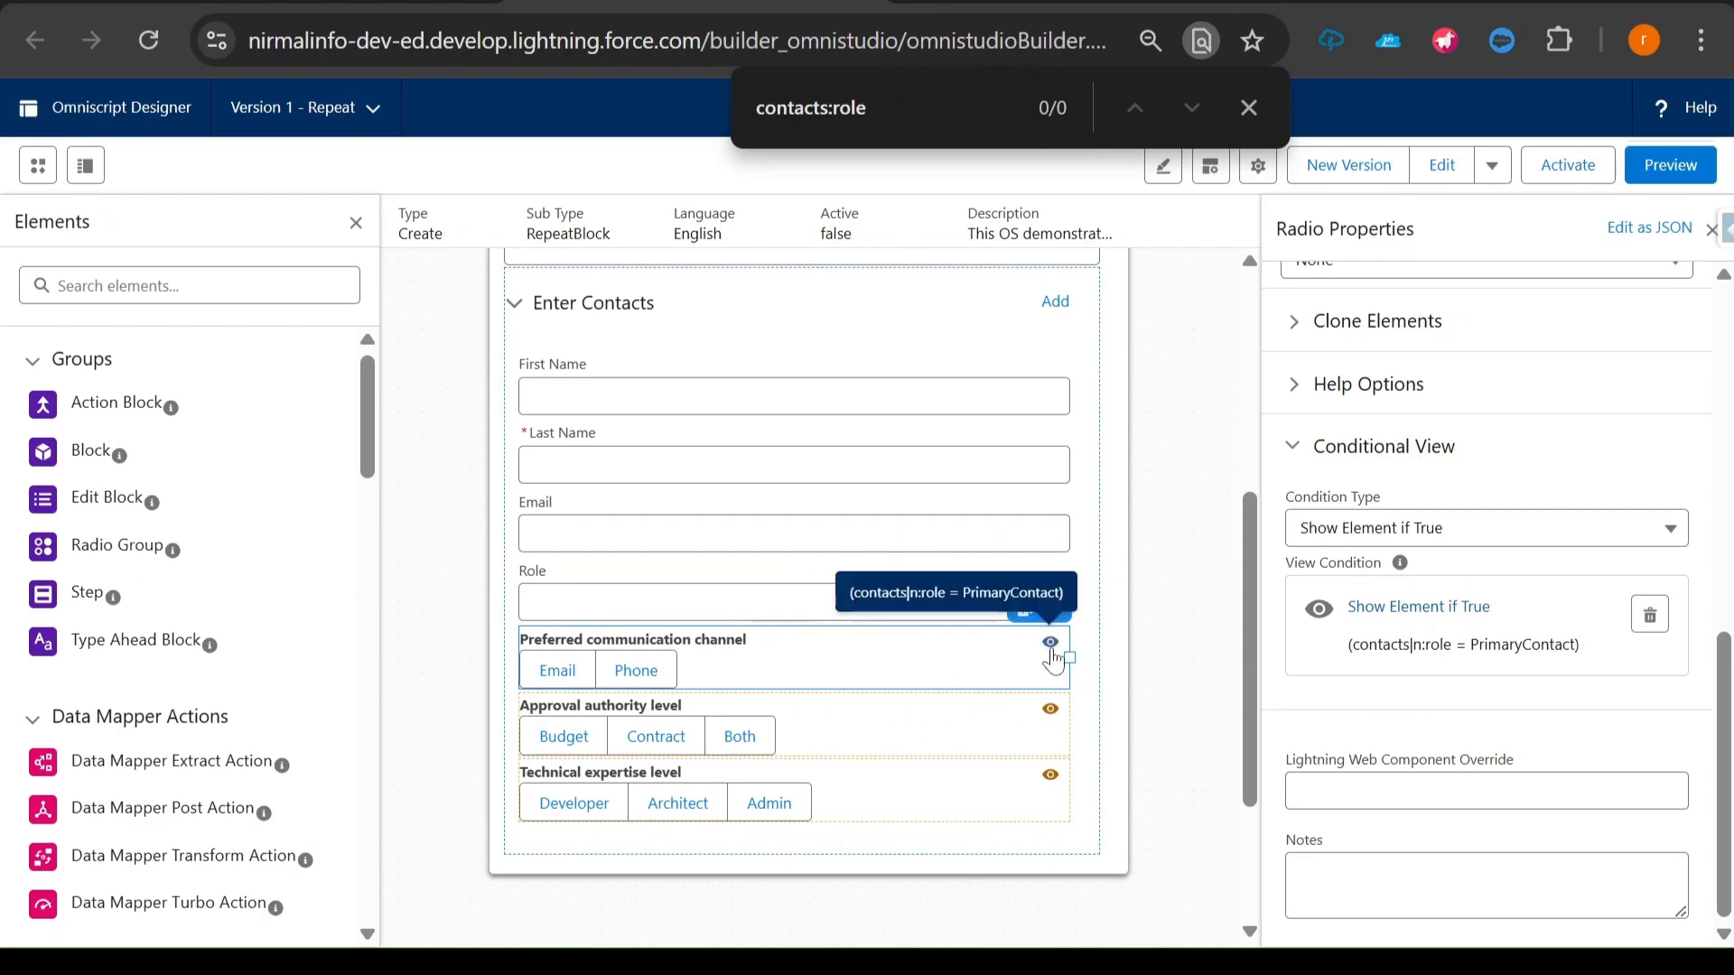
# - Set the field in the Approval authority level question's conditional view rule to contacts|n:role and save it
pyautogui.click(999, 720)
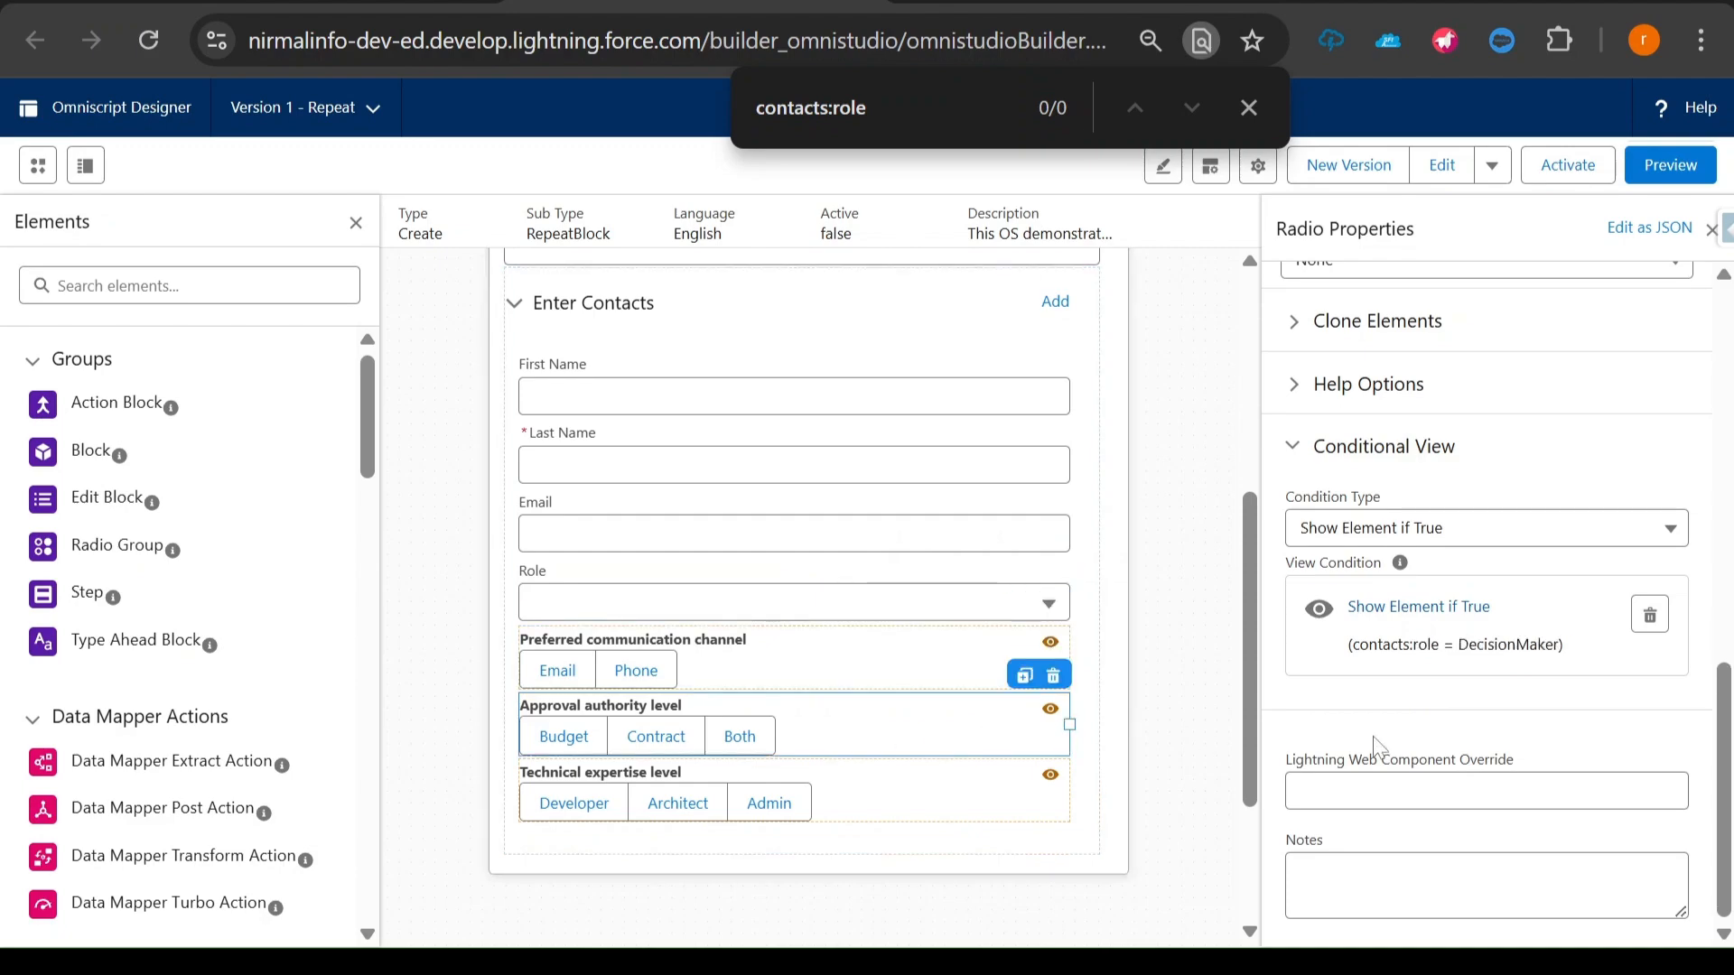
pyautogui.click(1423, 614)
pyautogui.click(470, 571)
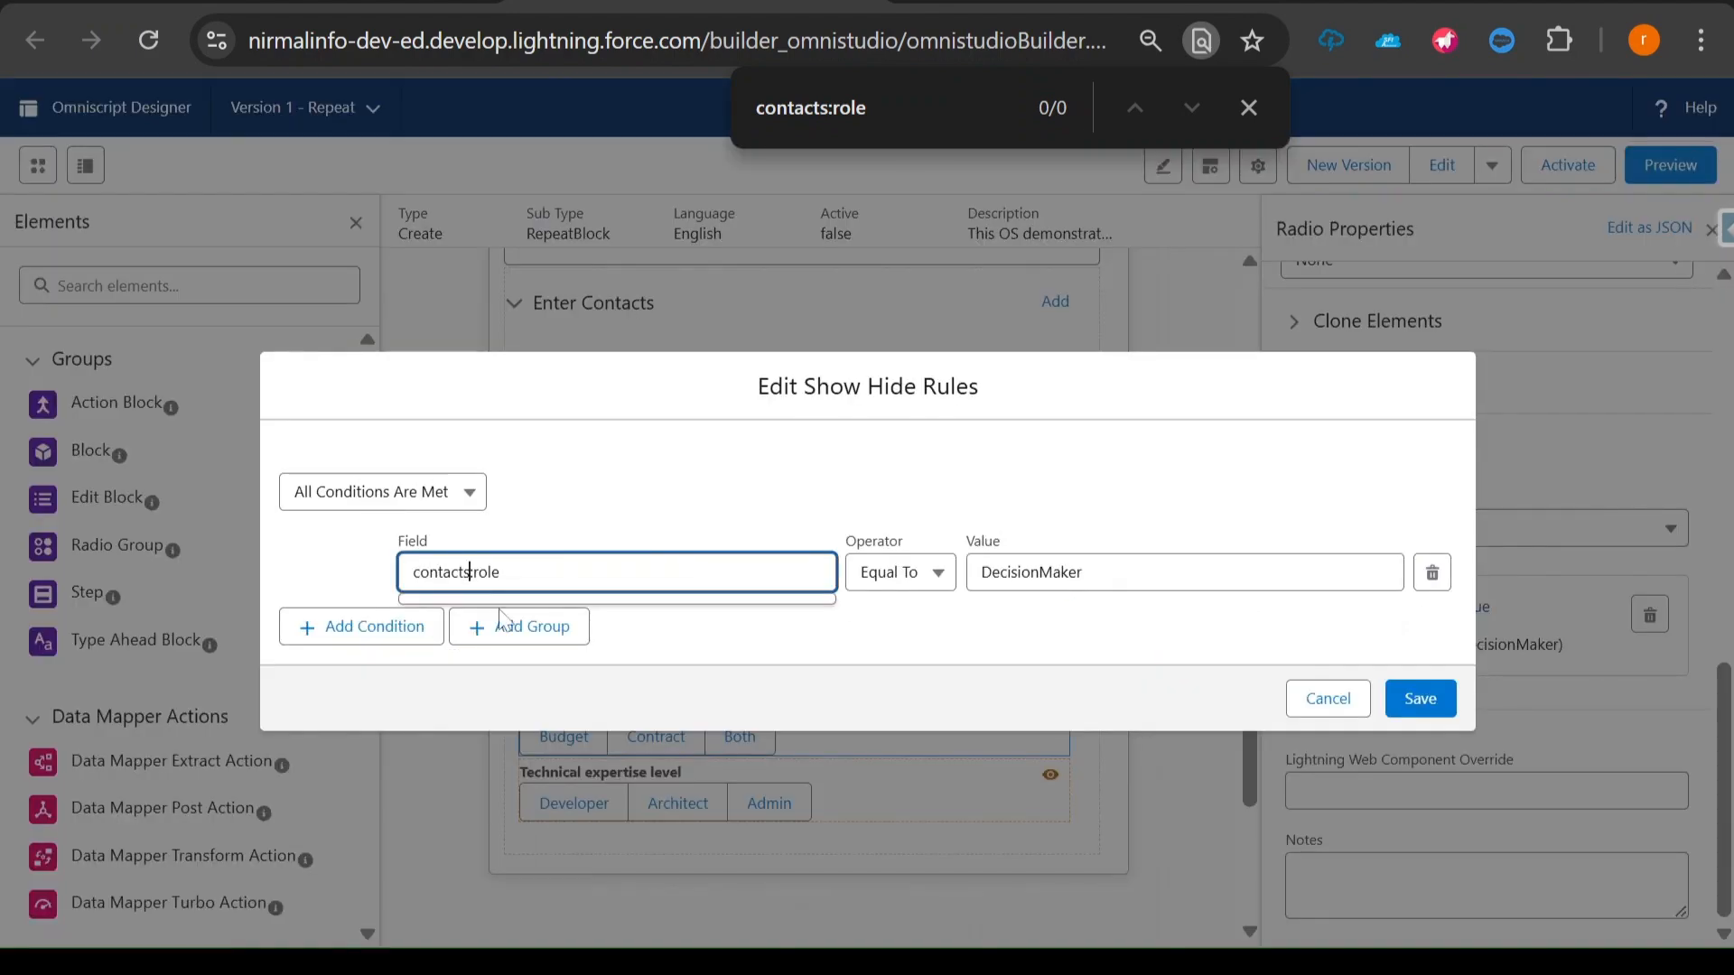
pyautogui.write('|n')
pyautogui.click(1420, 698)
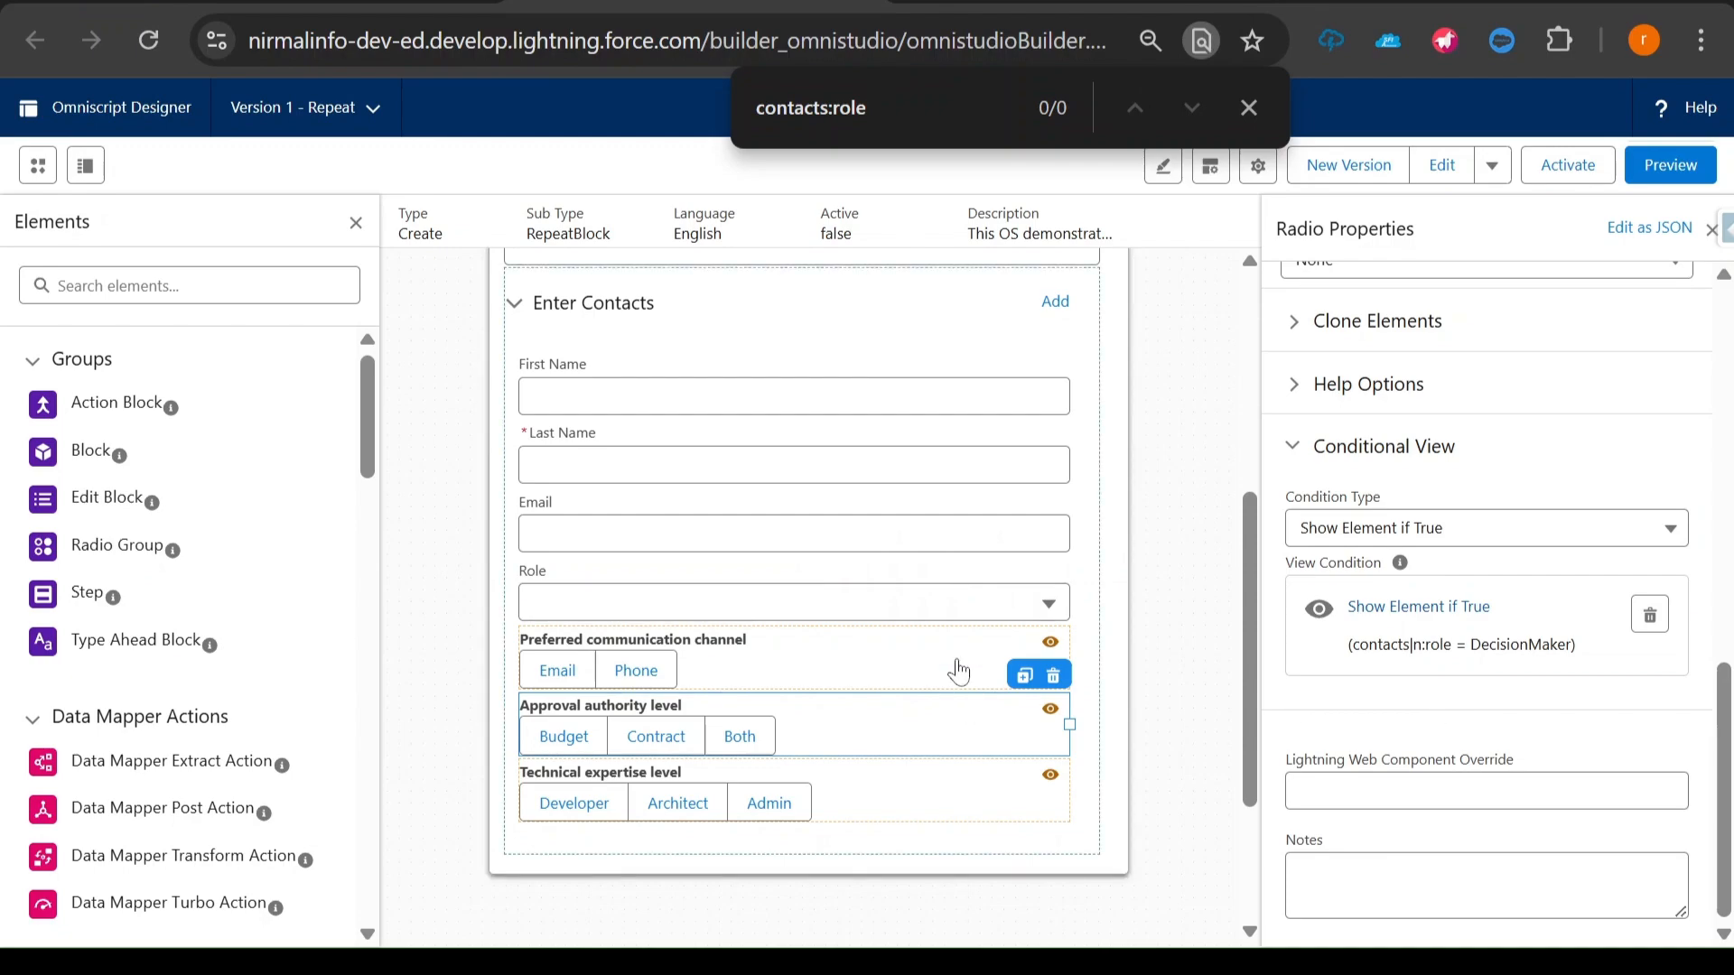
# - Select the Enter Contacts block and check its element name against the one used in the conditions
pyautogui.click(673, 304)
pyautogui.moveTo(1355, 309); pyautogui.dragTo(1286, 312)
pyautogui.click(748, 303)
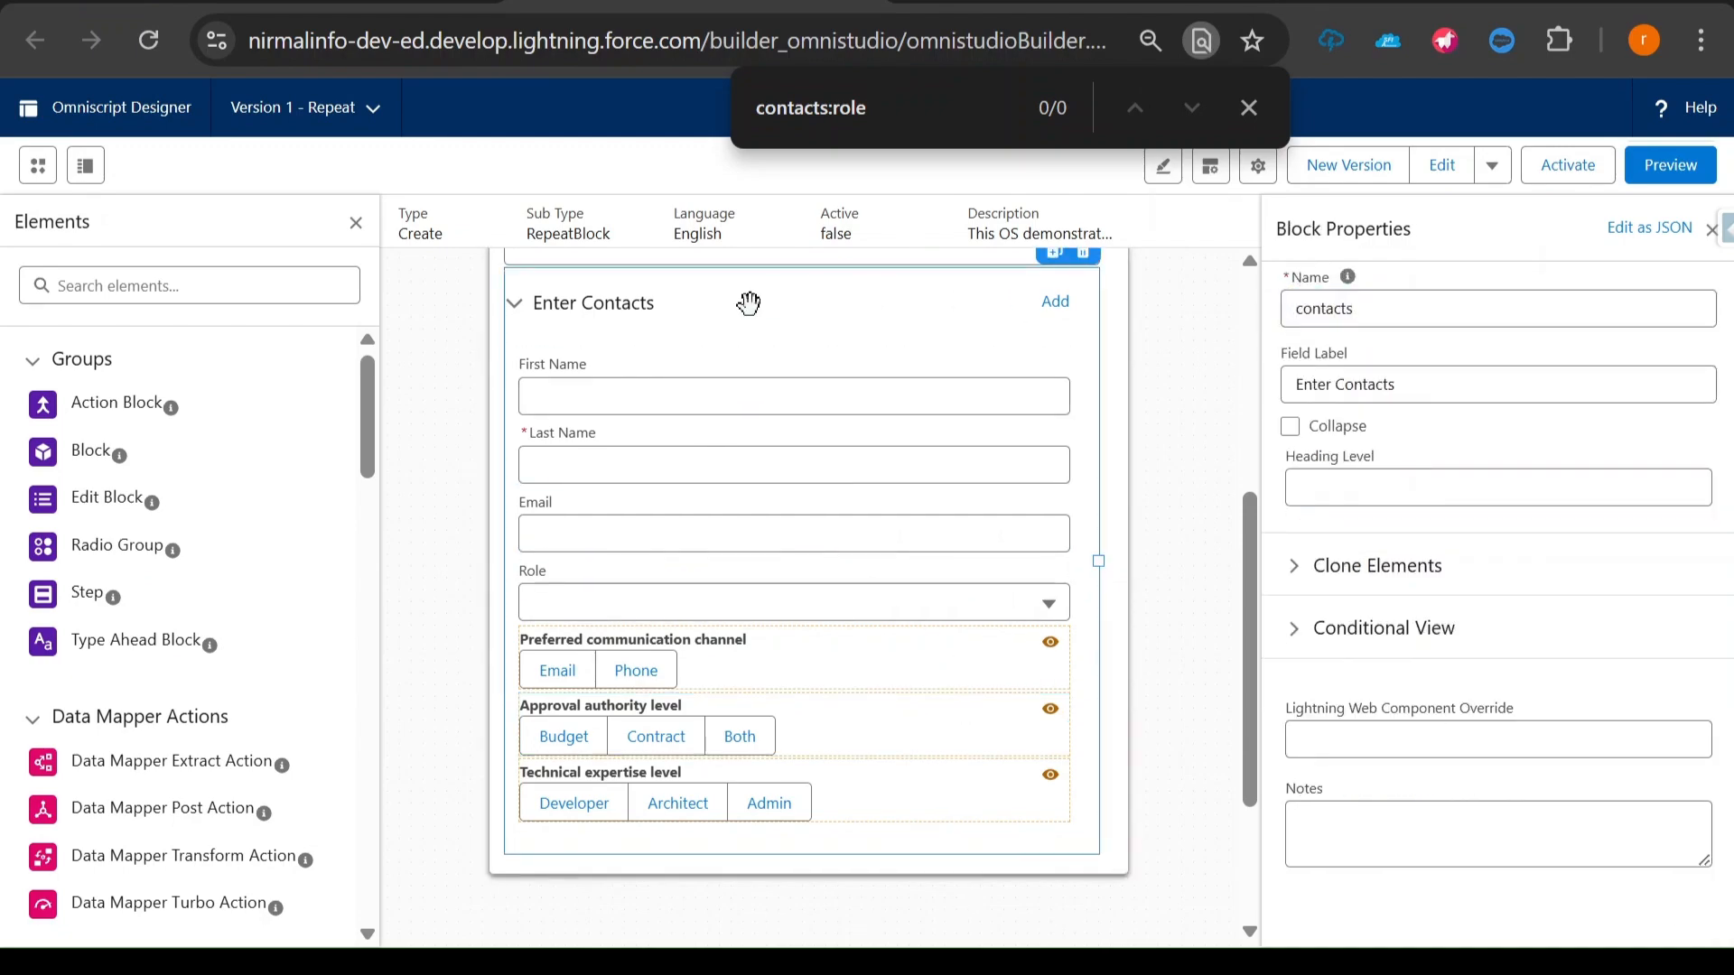
# - Set the field in the Technical expertise level question's conditional view rule to contacts|n:role and save it
pyautogui.click(1043, 782)
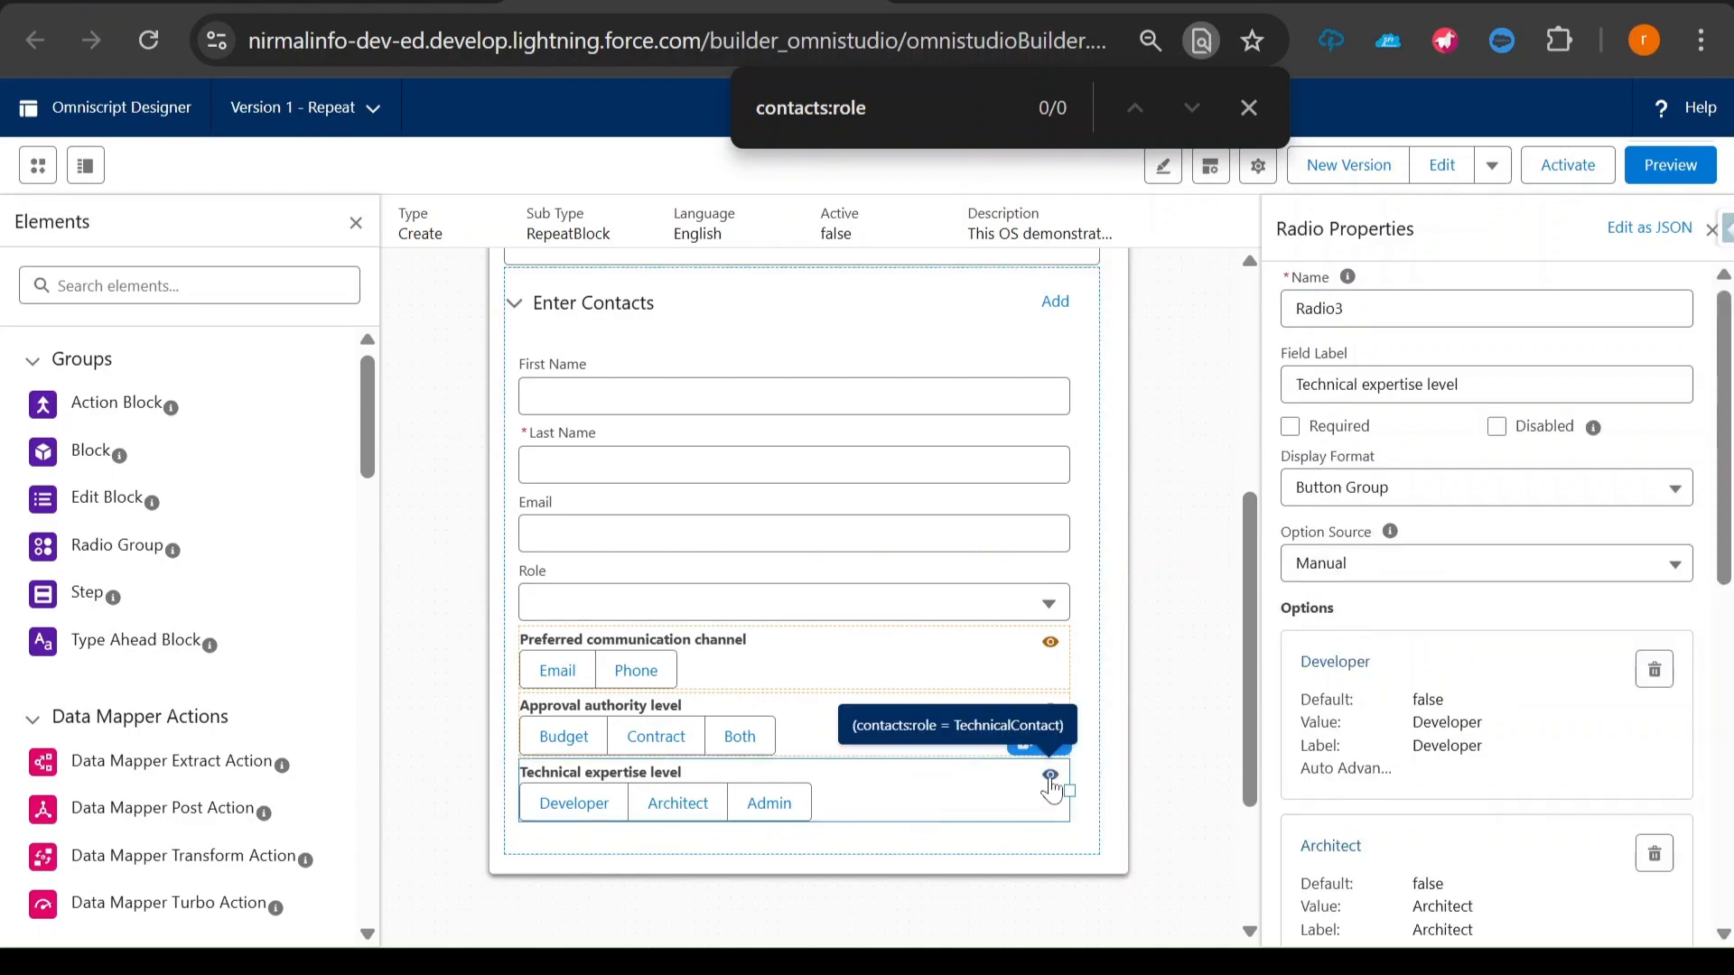
pyautogui.scroll(-7, 1400, 723)
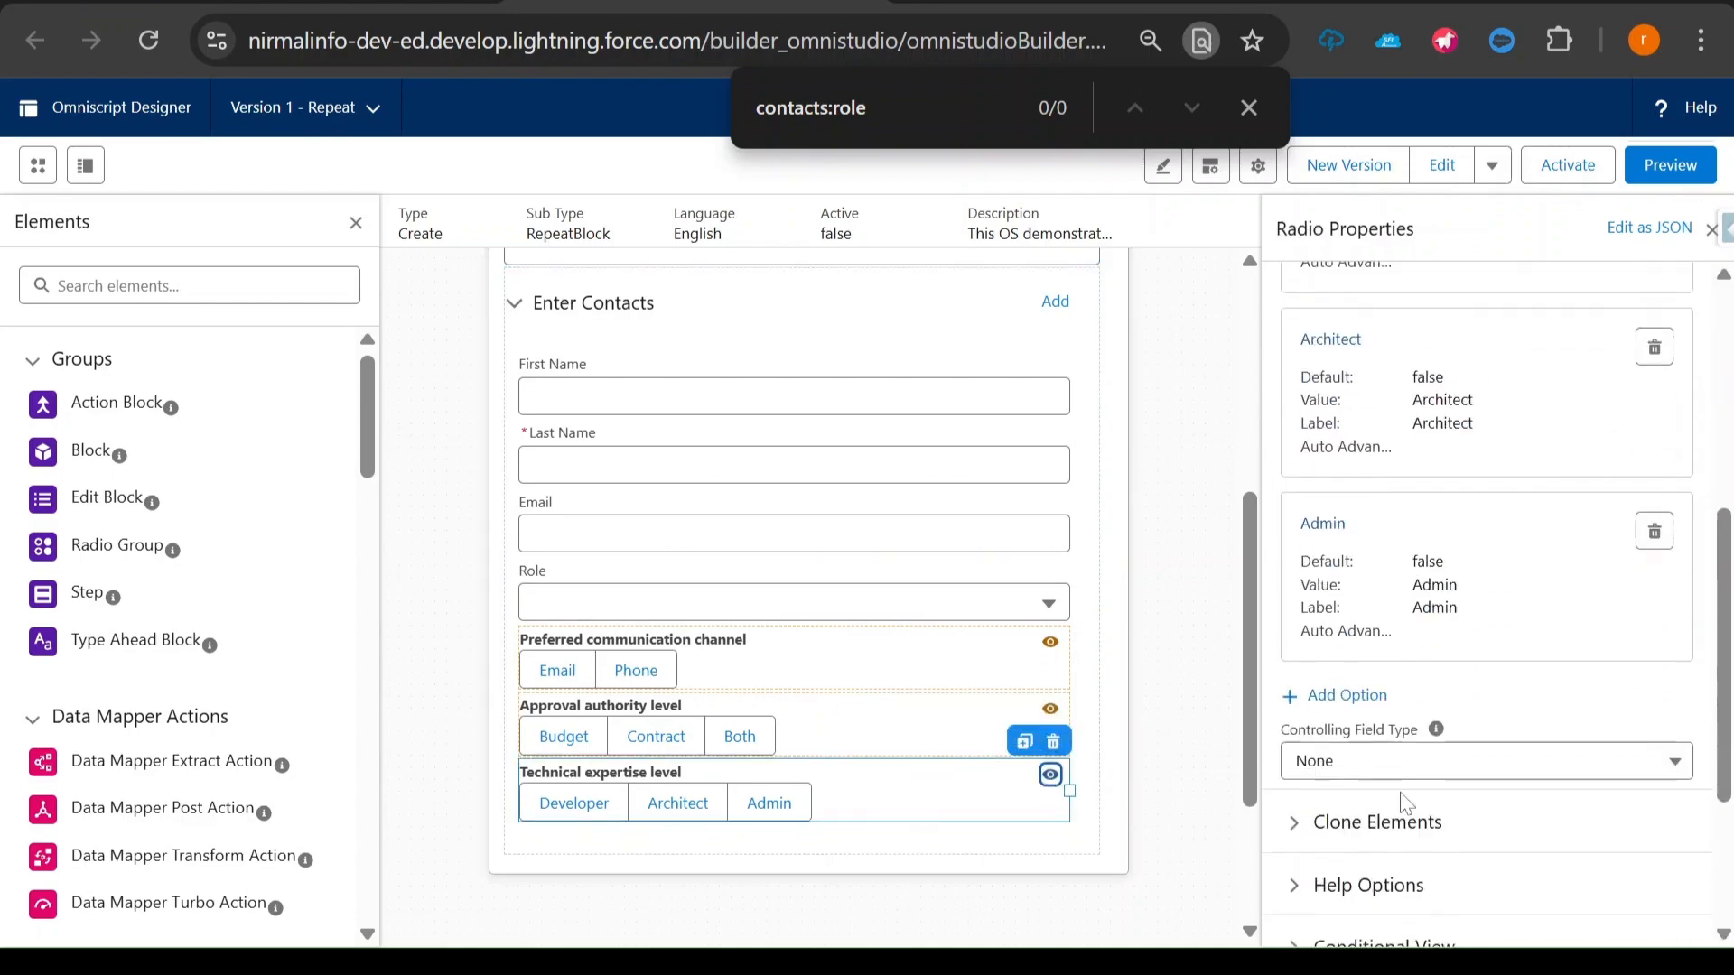
pyautogui.click(1384, 822)
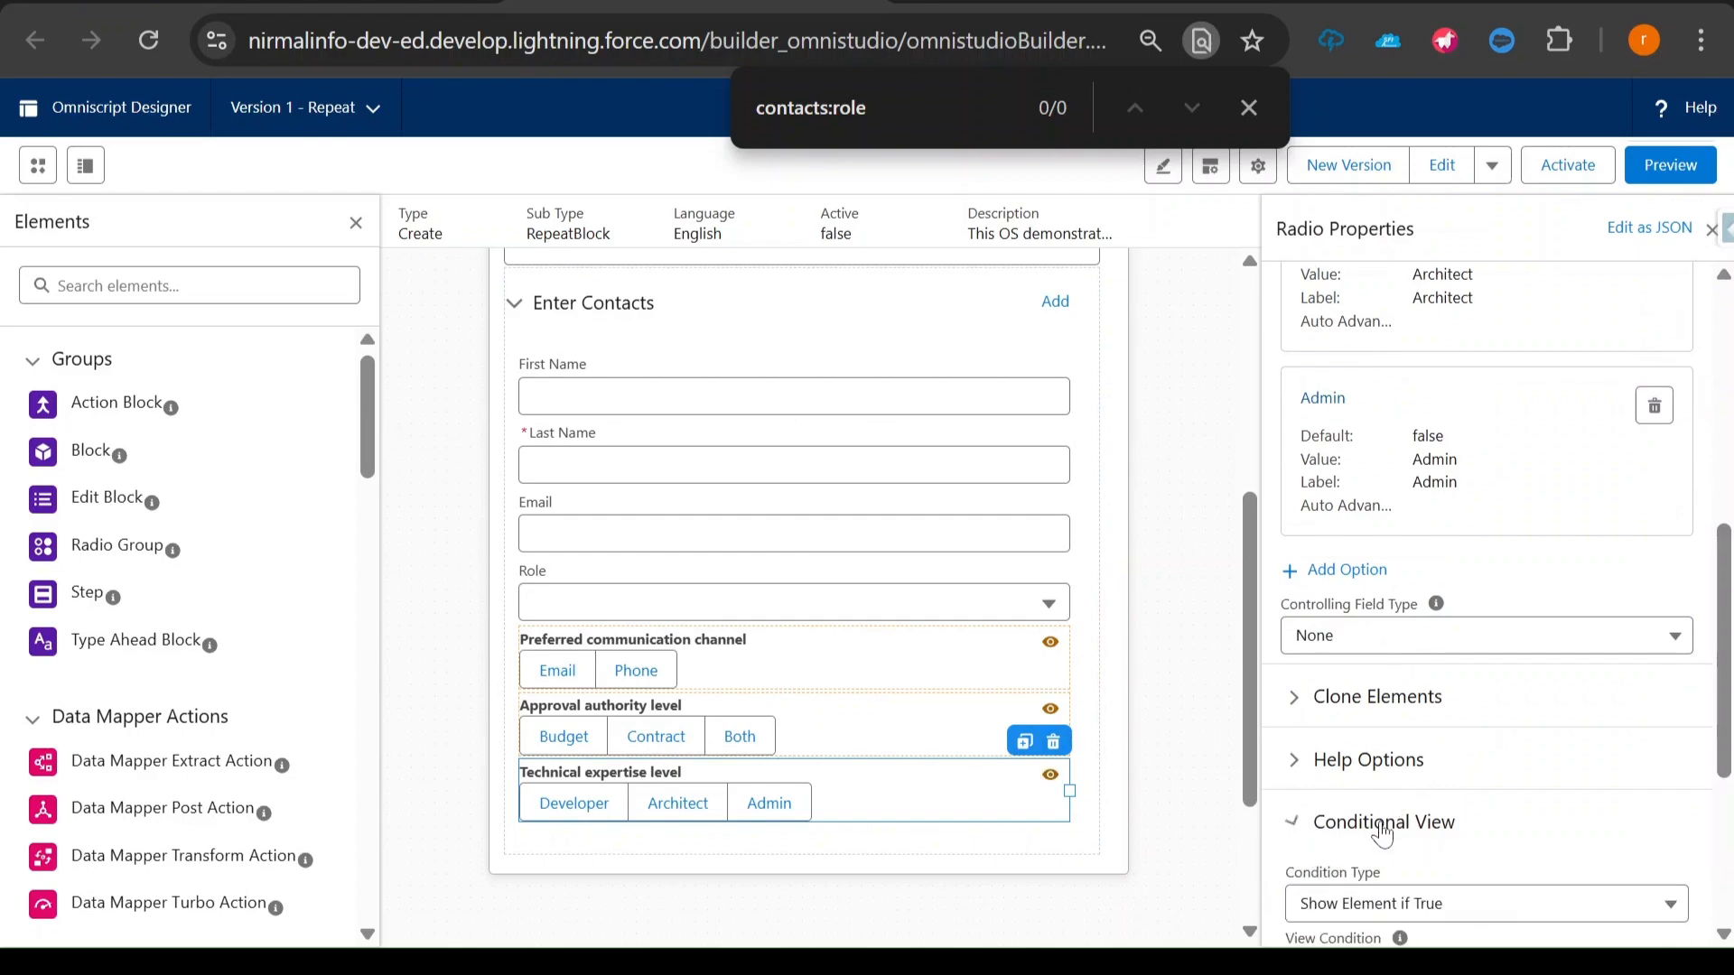
pyautogui.scroll(-3, 1387, 824)
pyautogui.scroll(-1, 1409, 668)
pyautogui.click(1409, 606)
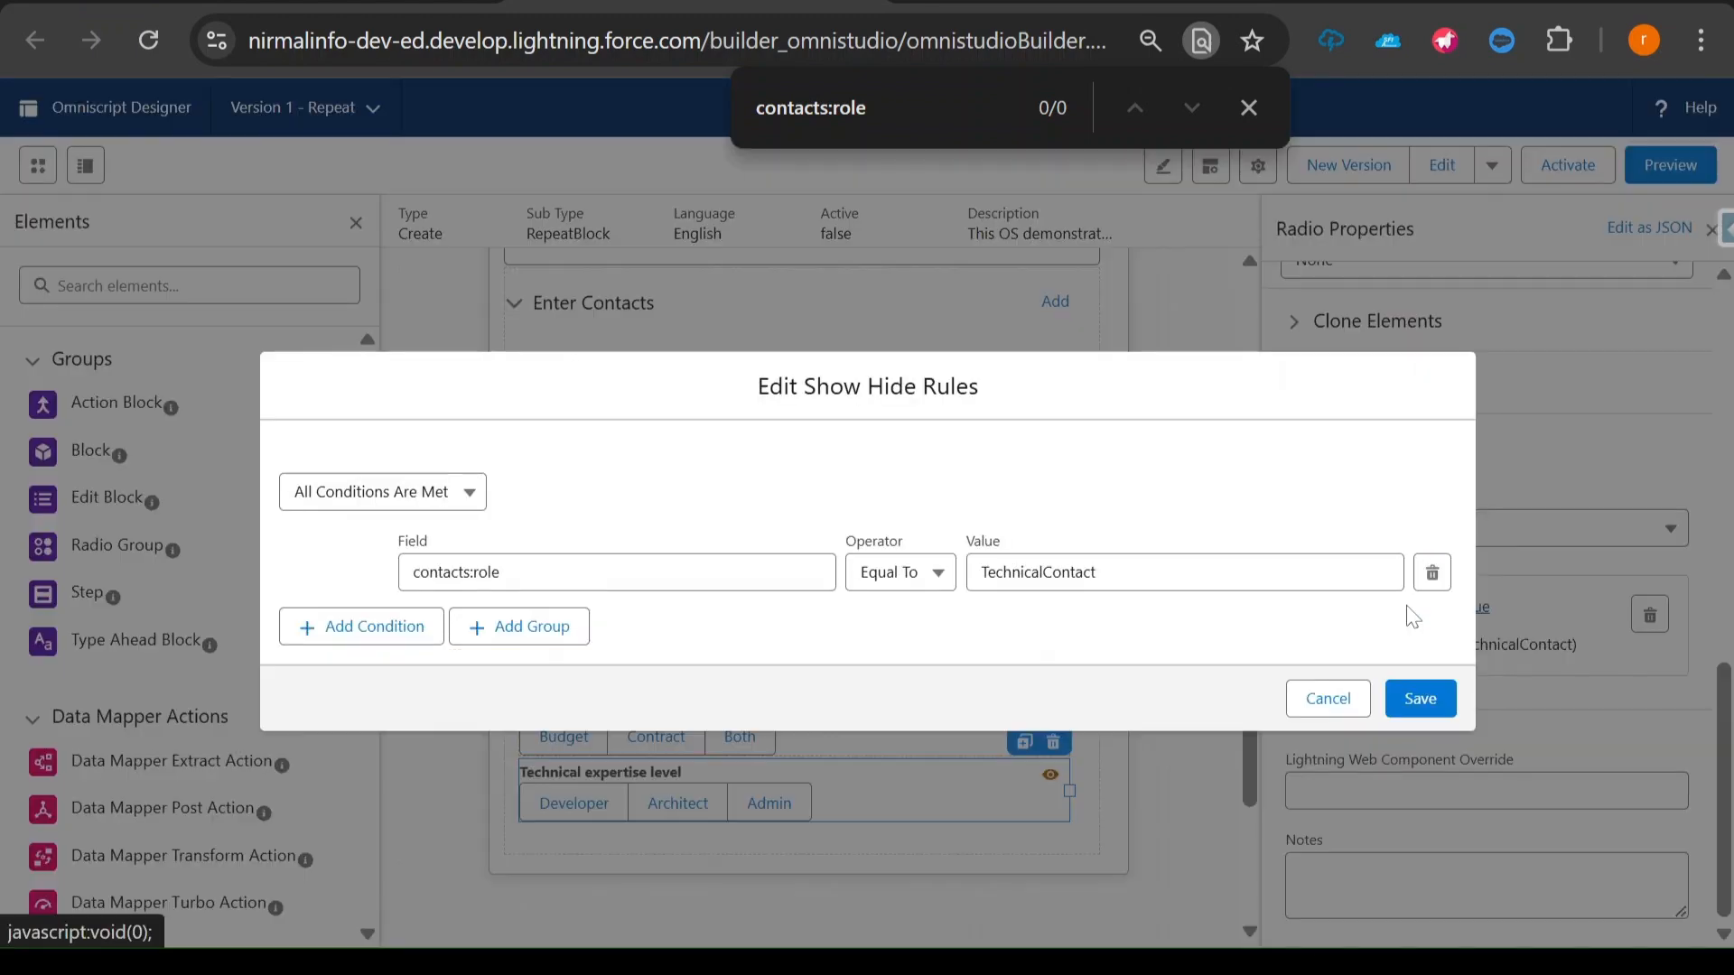
pyautogui.click(480, 571)
pyautogui.write('|n')
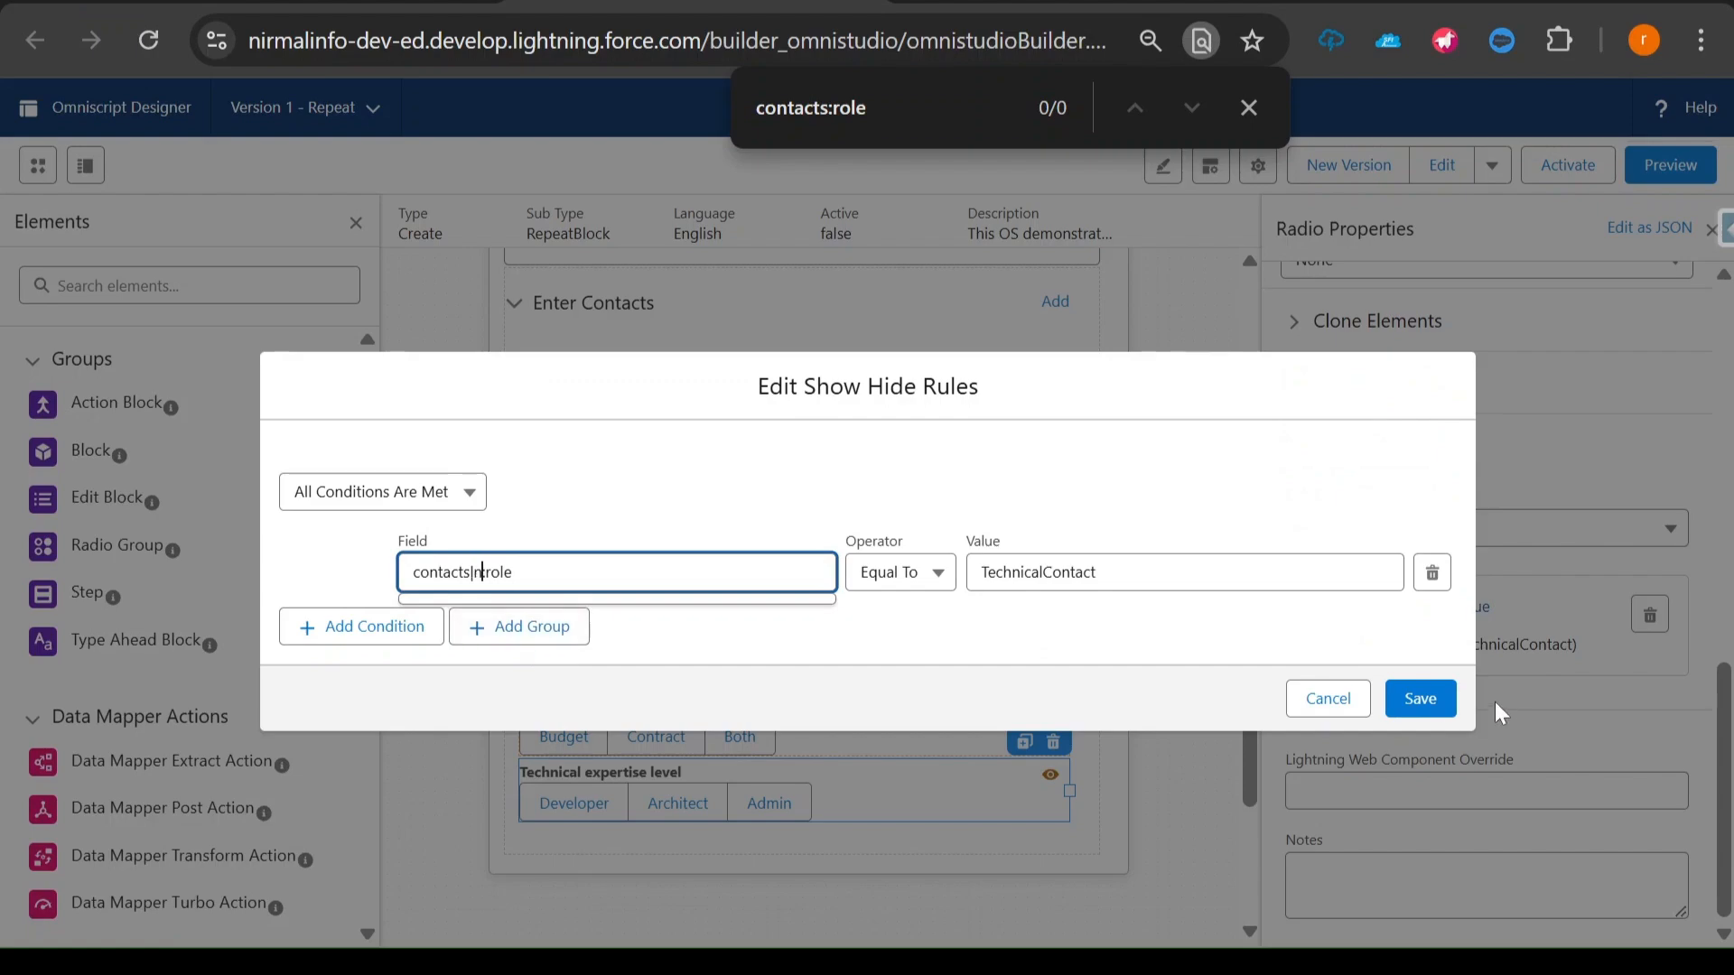
pyautogui.click(1430, 705)
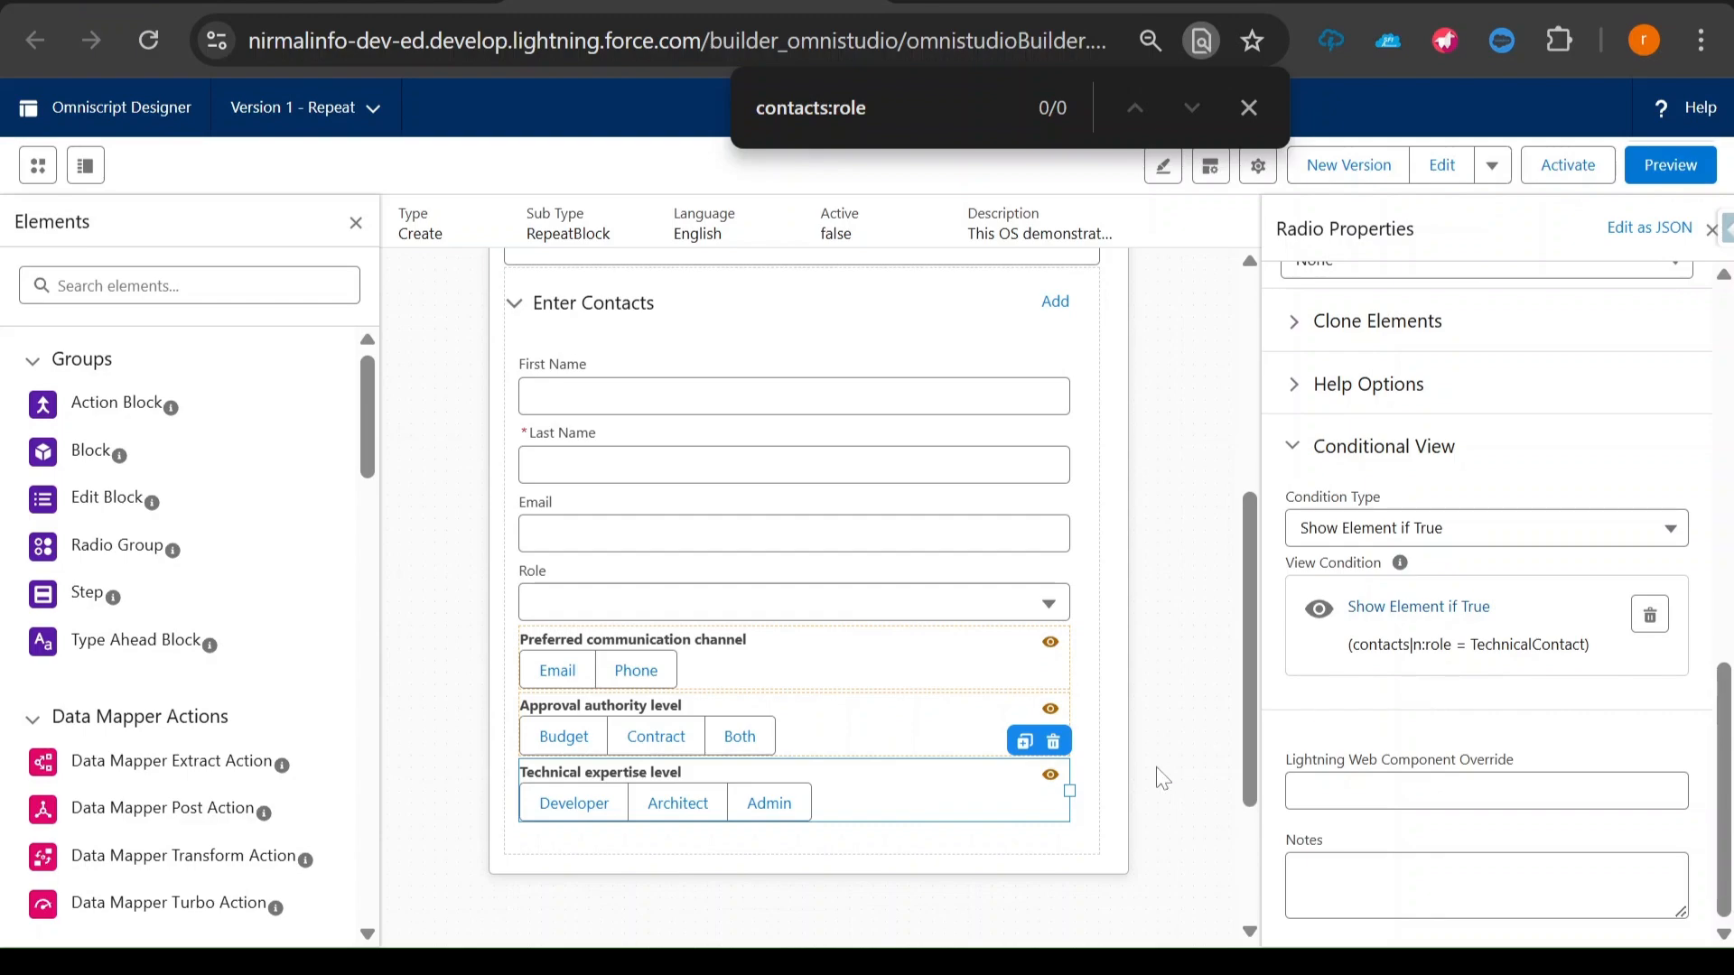
pyautogui.moveTo(1052, 792)
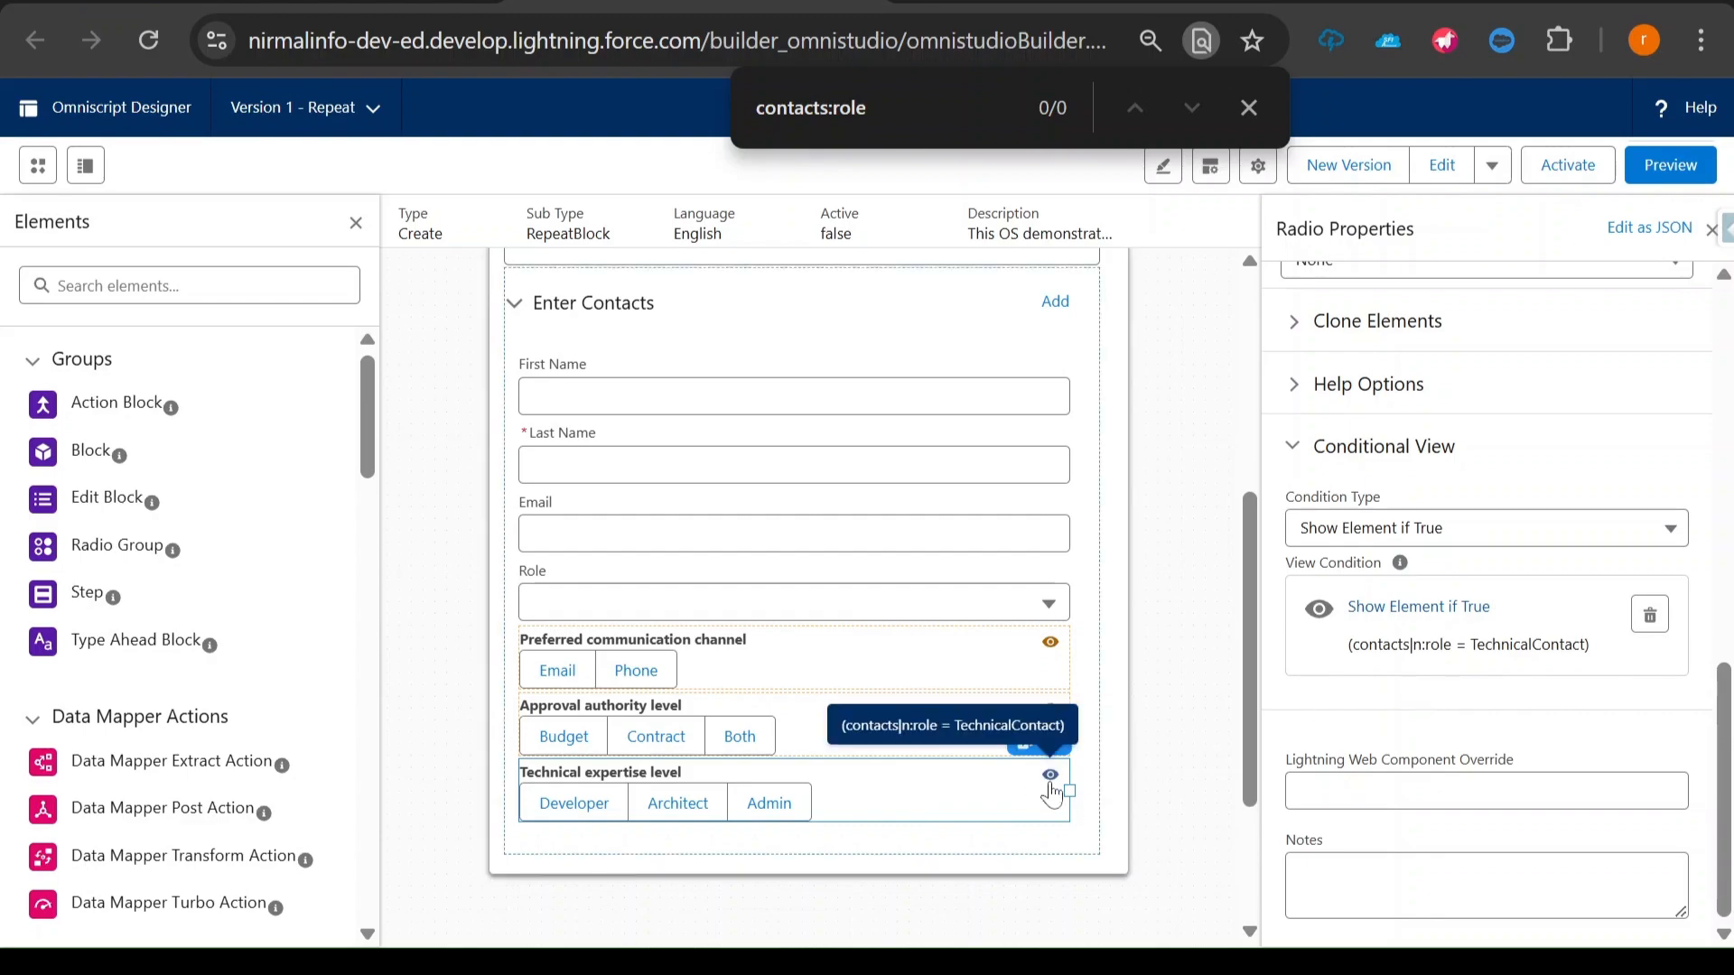
pyautogui.moveTo(1050, 708)
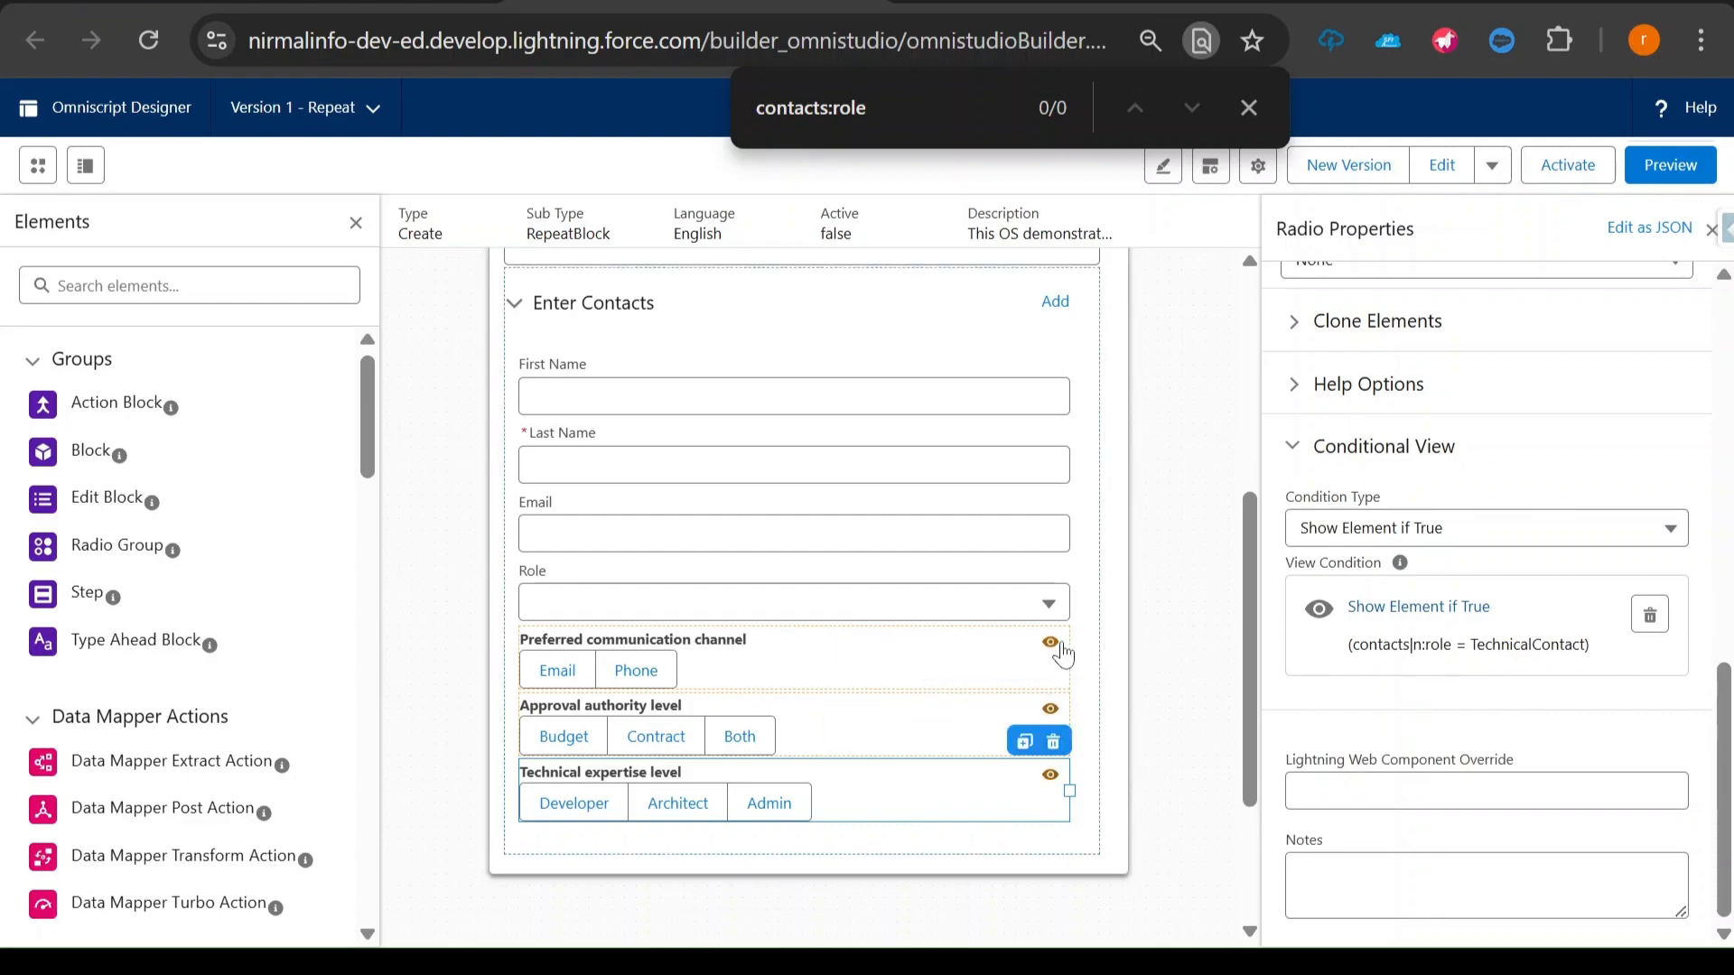
# - Preview the Omniscript and set the first contact's role to Primary Contact to test its role-specific question
pyautogui.moveTo(1051, 647)
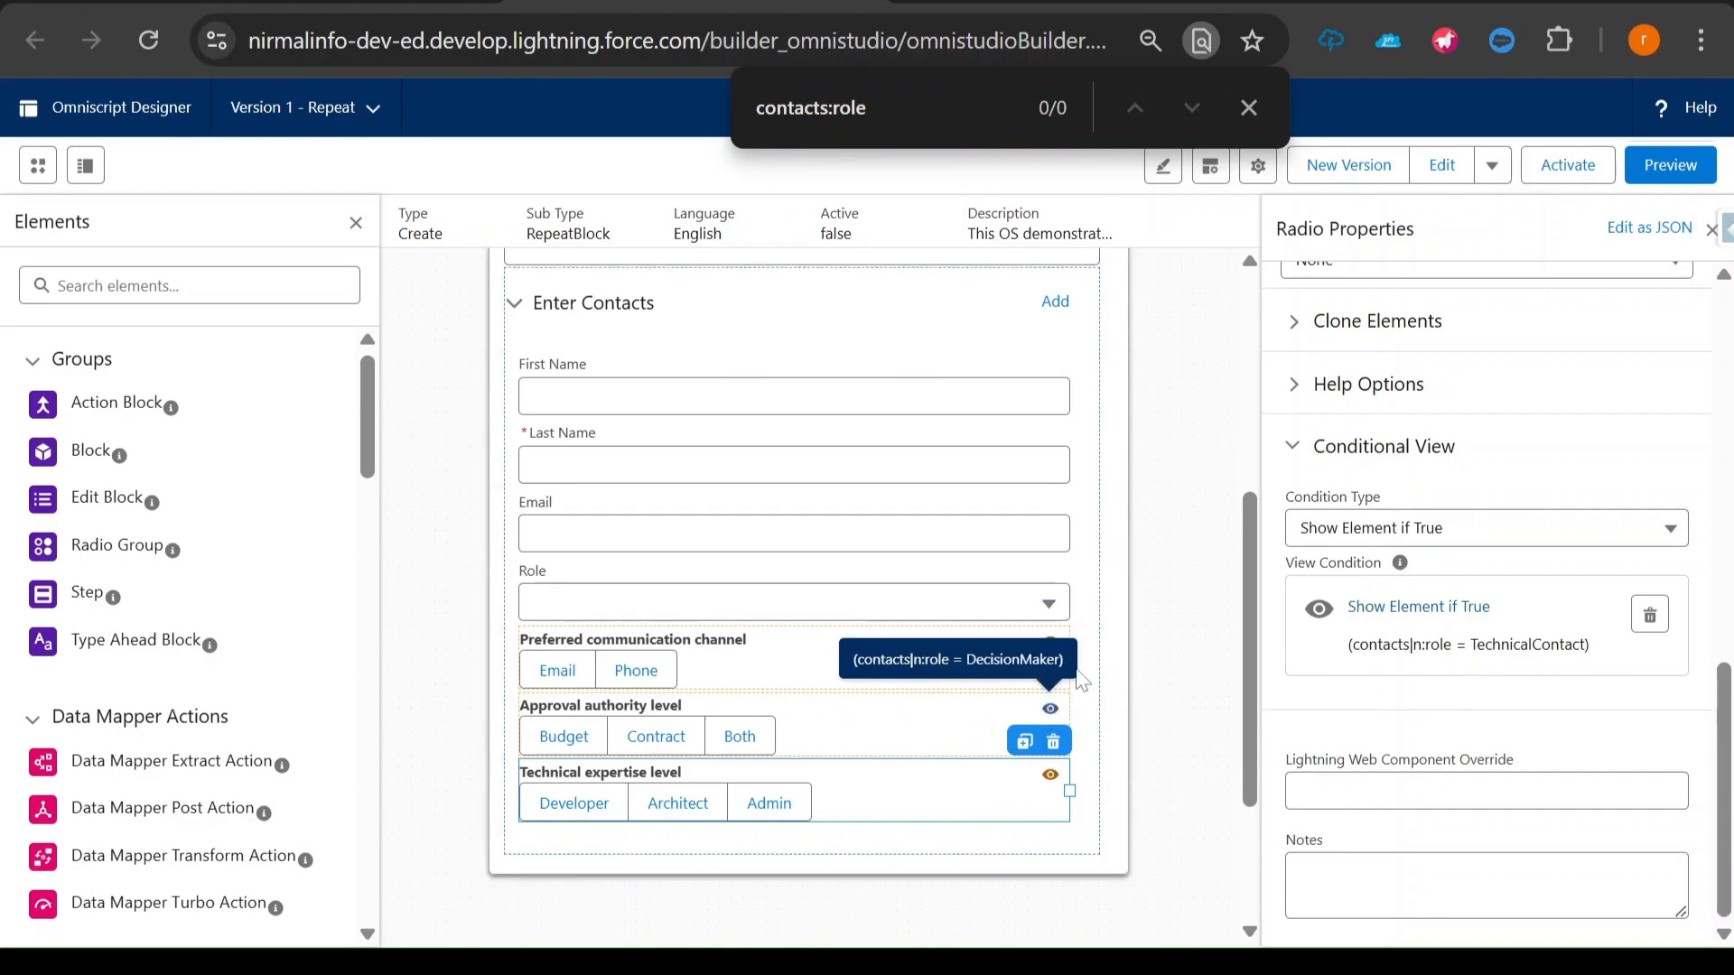
pyautogui.click(1671, 165)
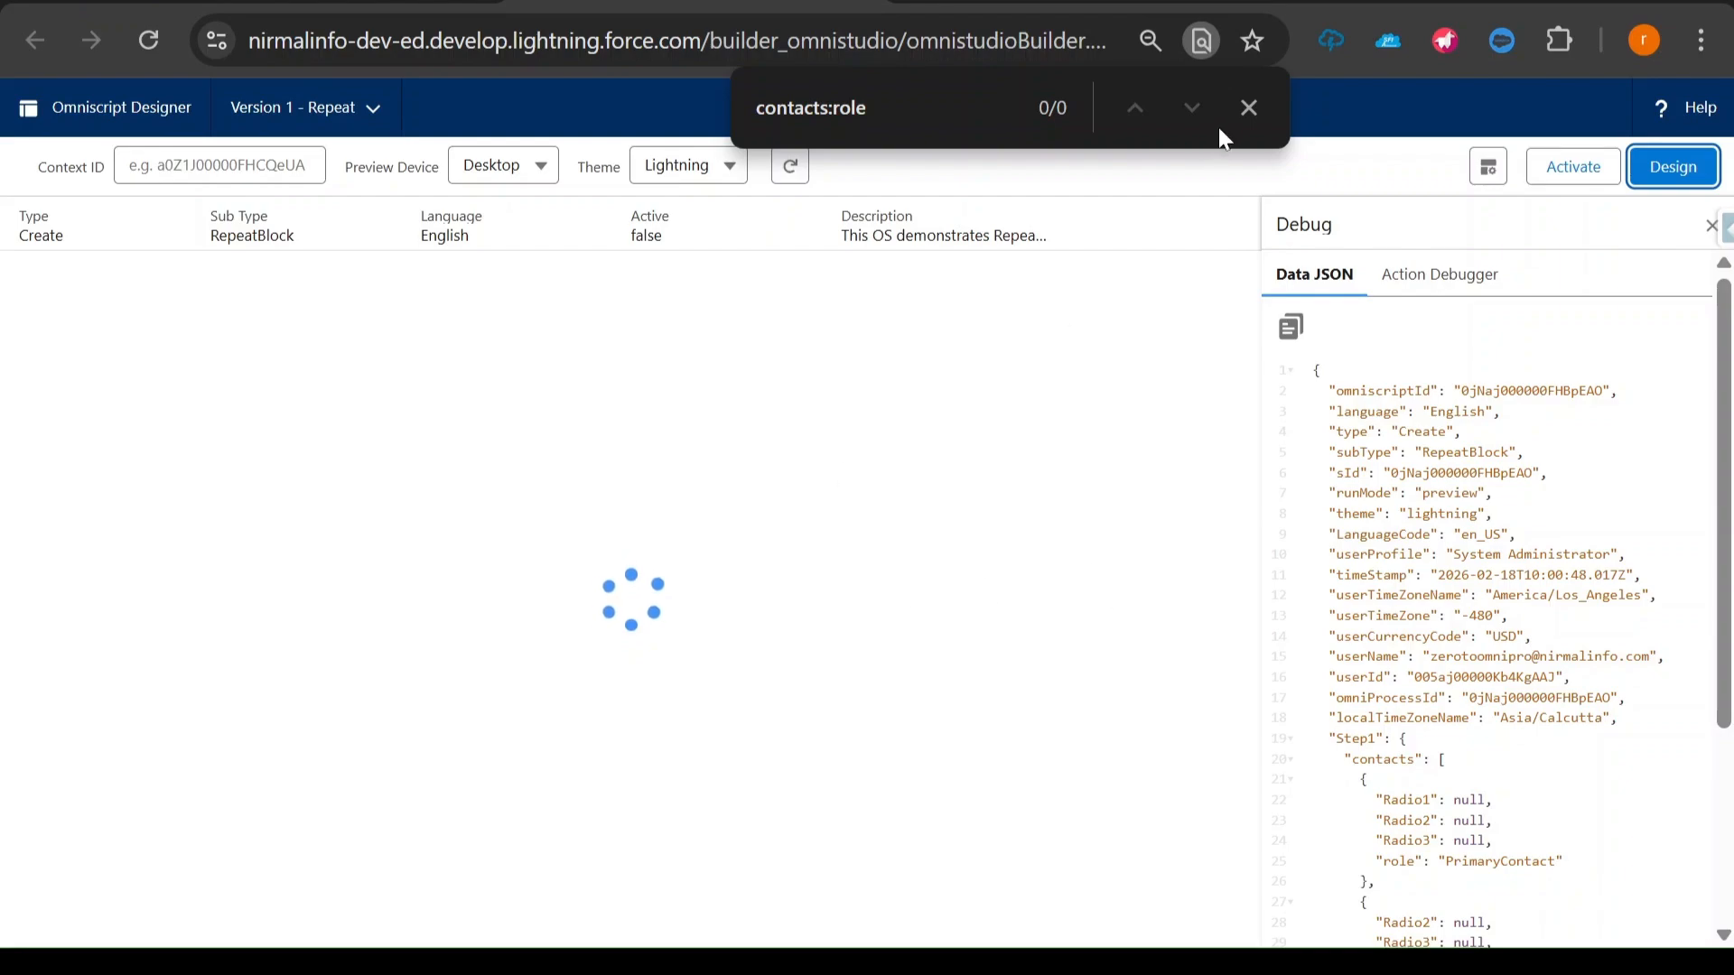
pyautogui.click(1248, 105)
pyautogui.scroll(-1, 467, 596)
pyautogui.click(217, 827)
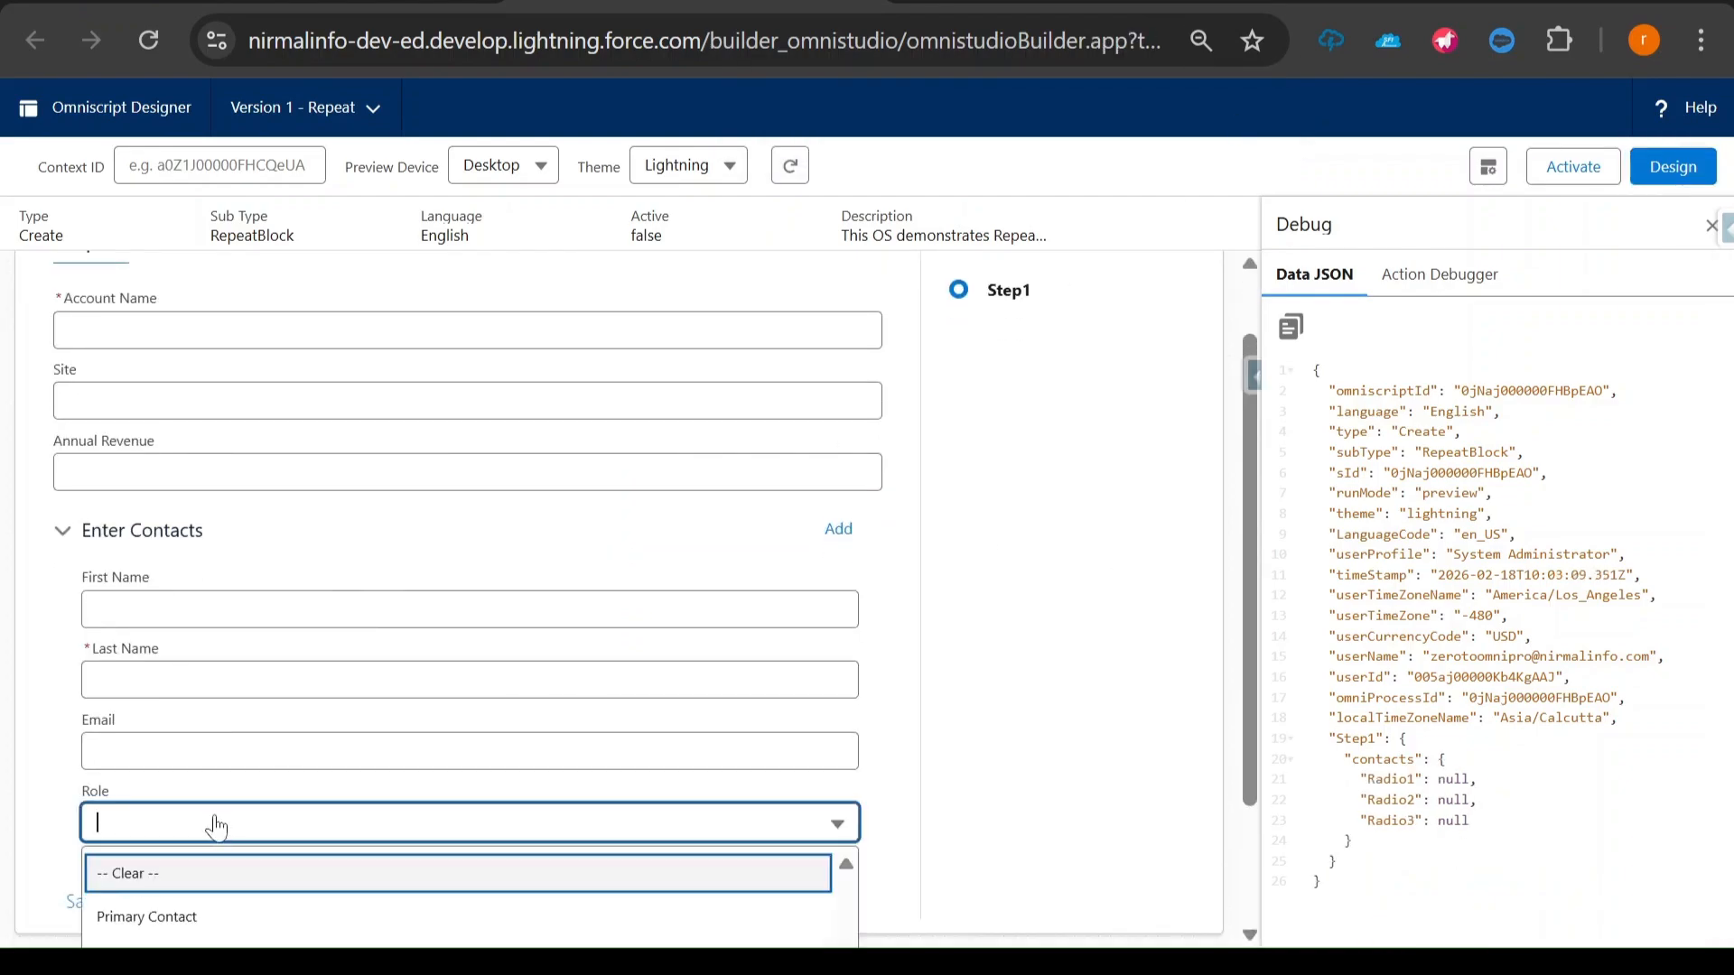
pyautogui.scroll(-2, 215, 813)
pyautogui.click(176, 752)
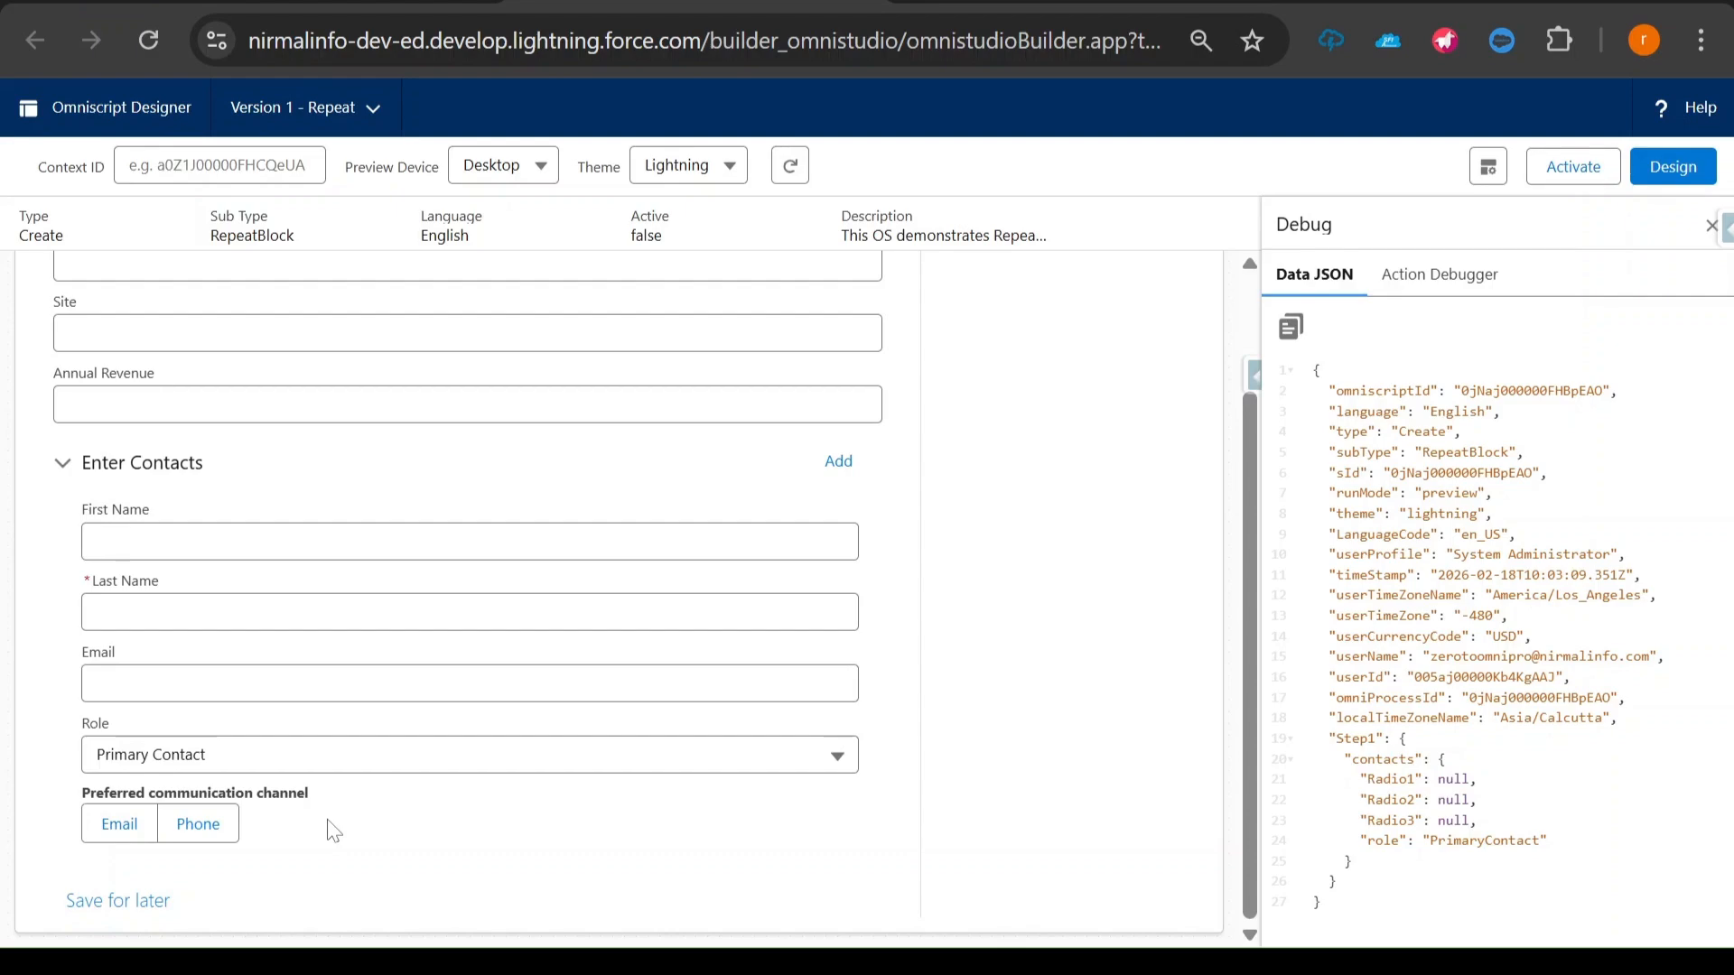
# - Add a second contact block in the preview and set its role to Decision Maker
pyautogui.click(838, 463)
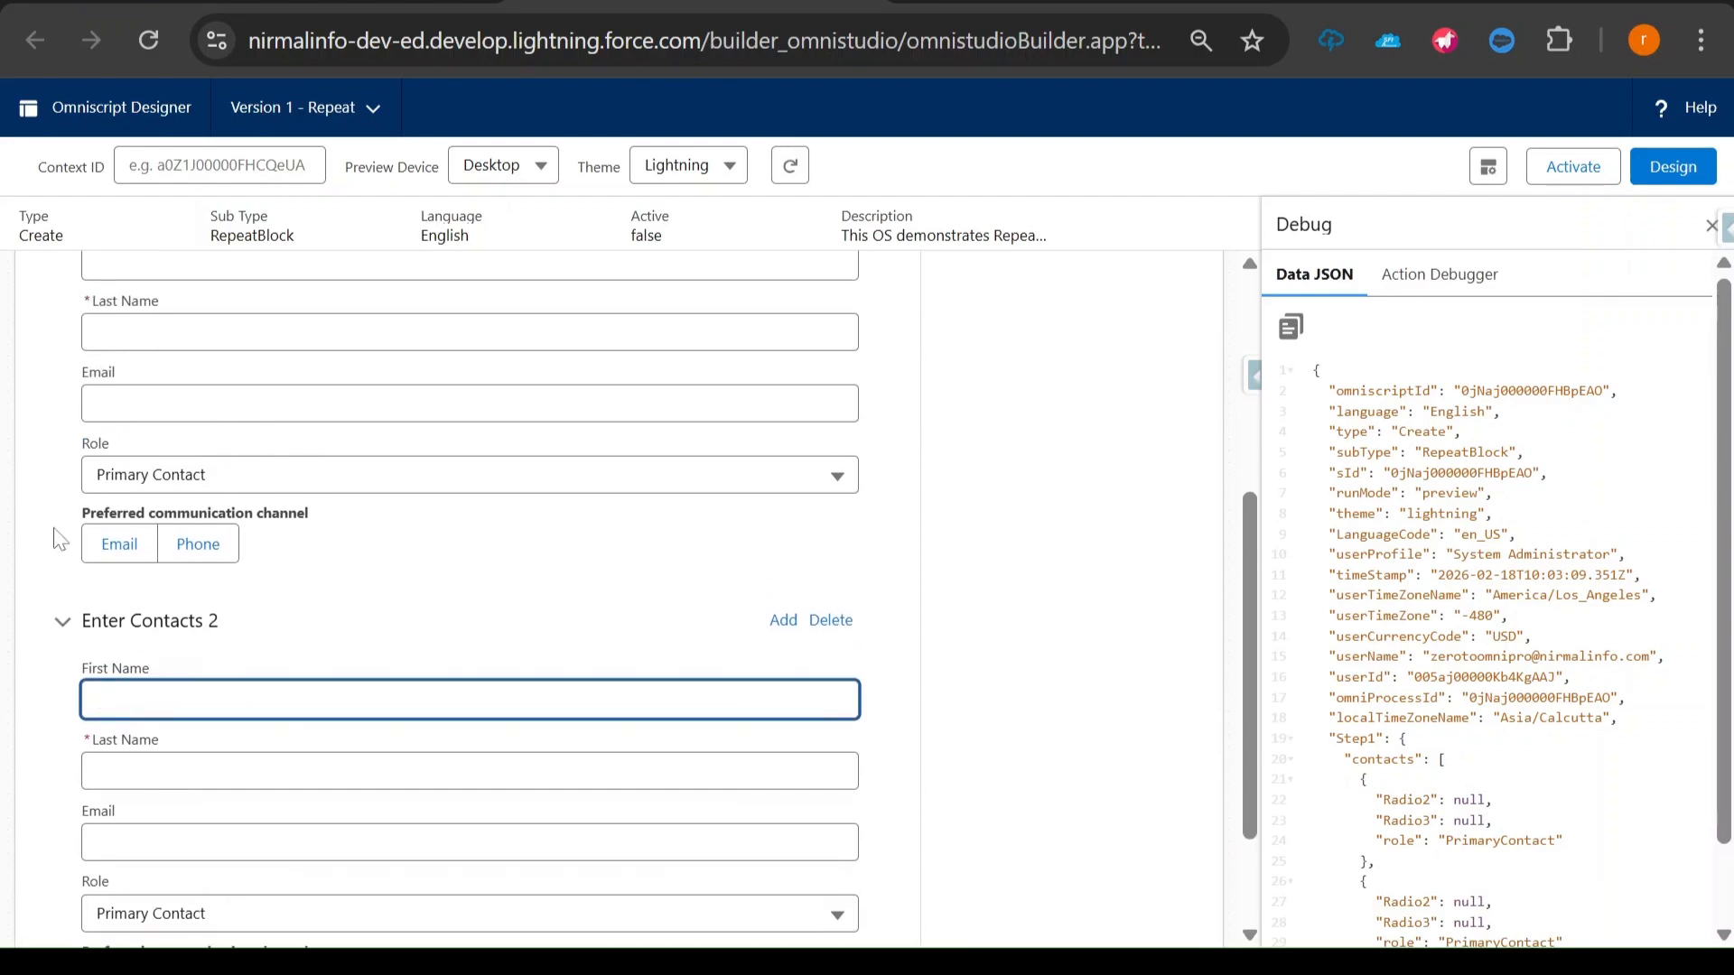
pyautogui.moveTo(108, 513); pyautogui.dragTo(178, 513)
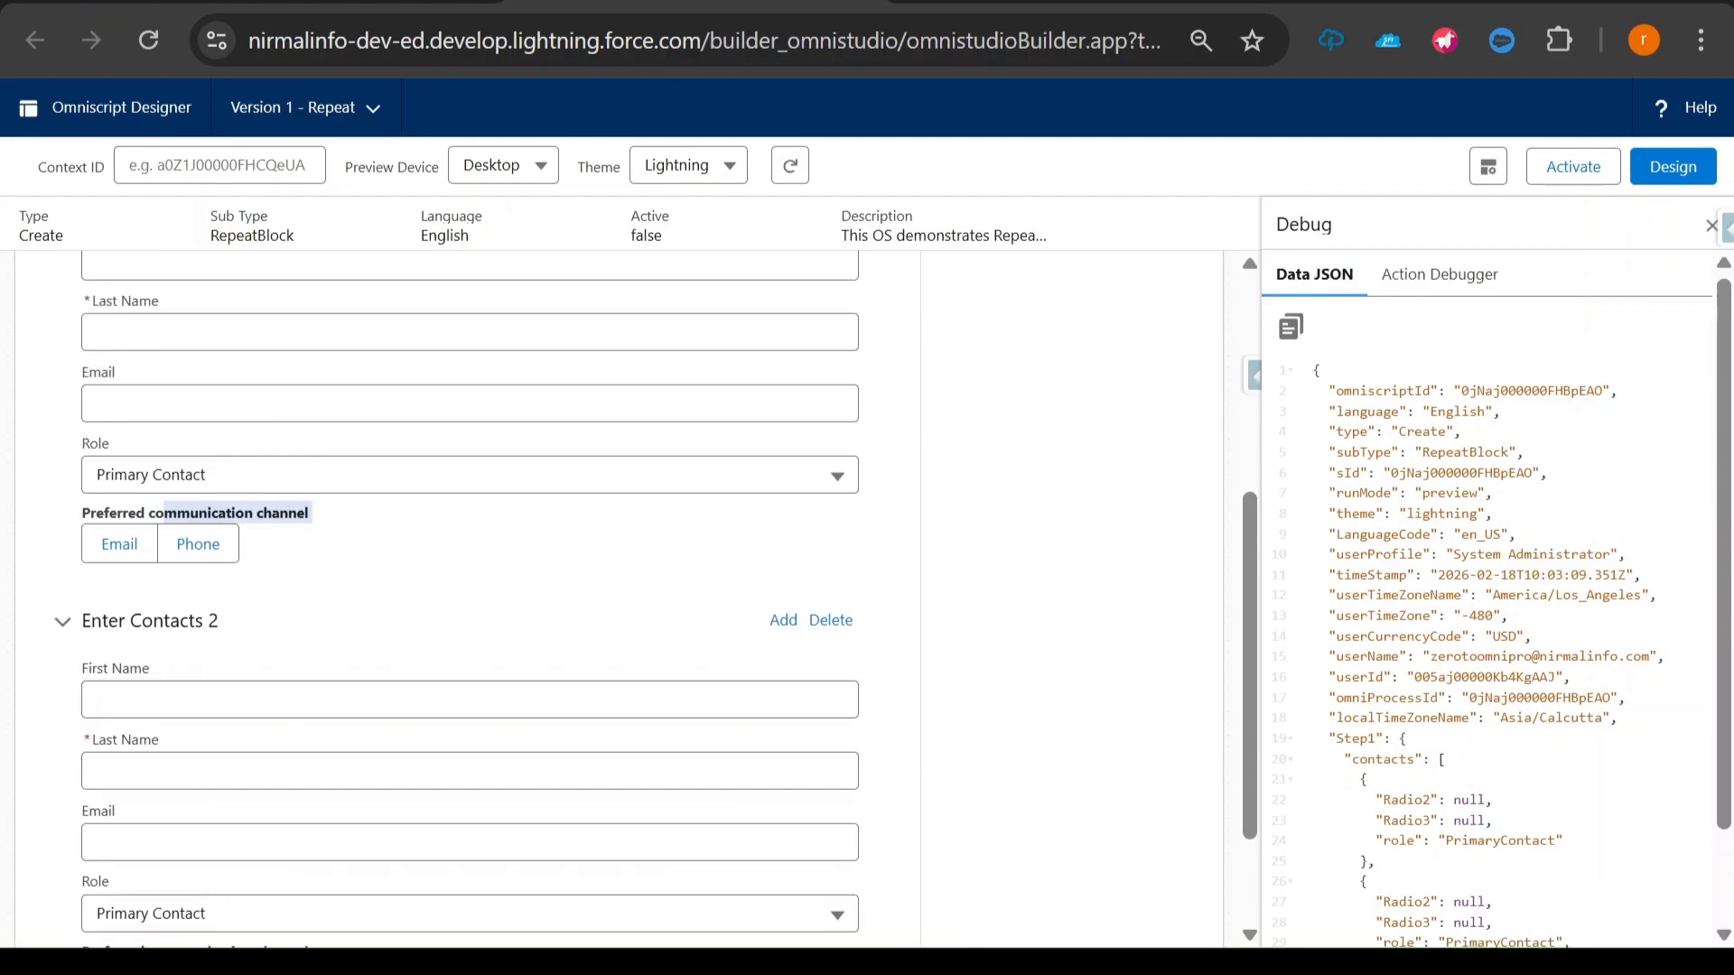
pyautogui.scroll(4, 411, 587)
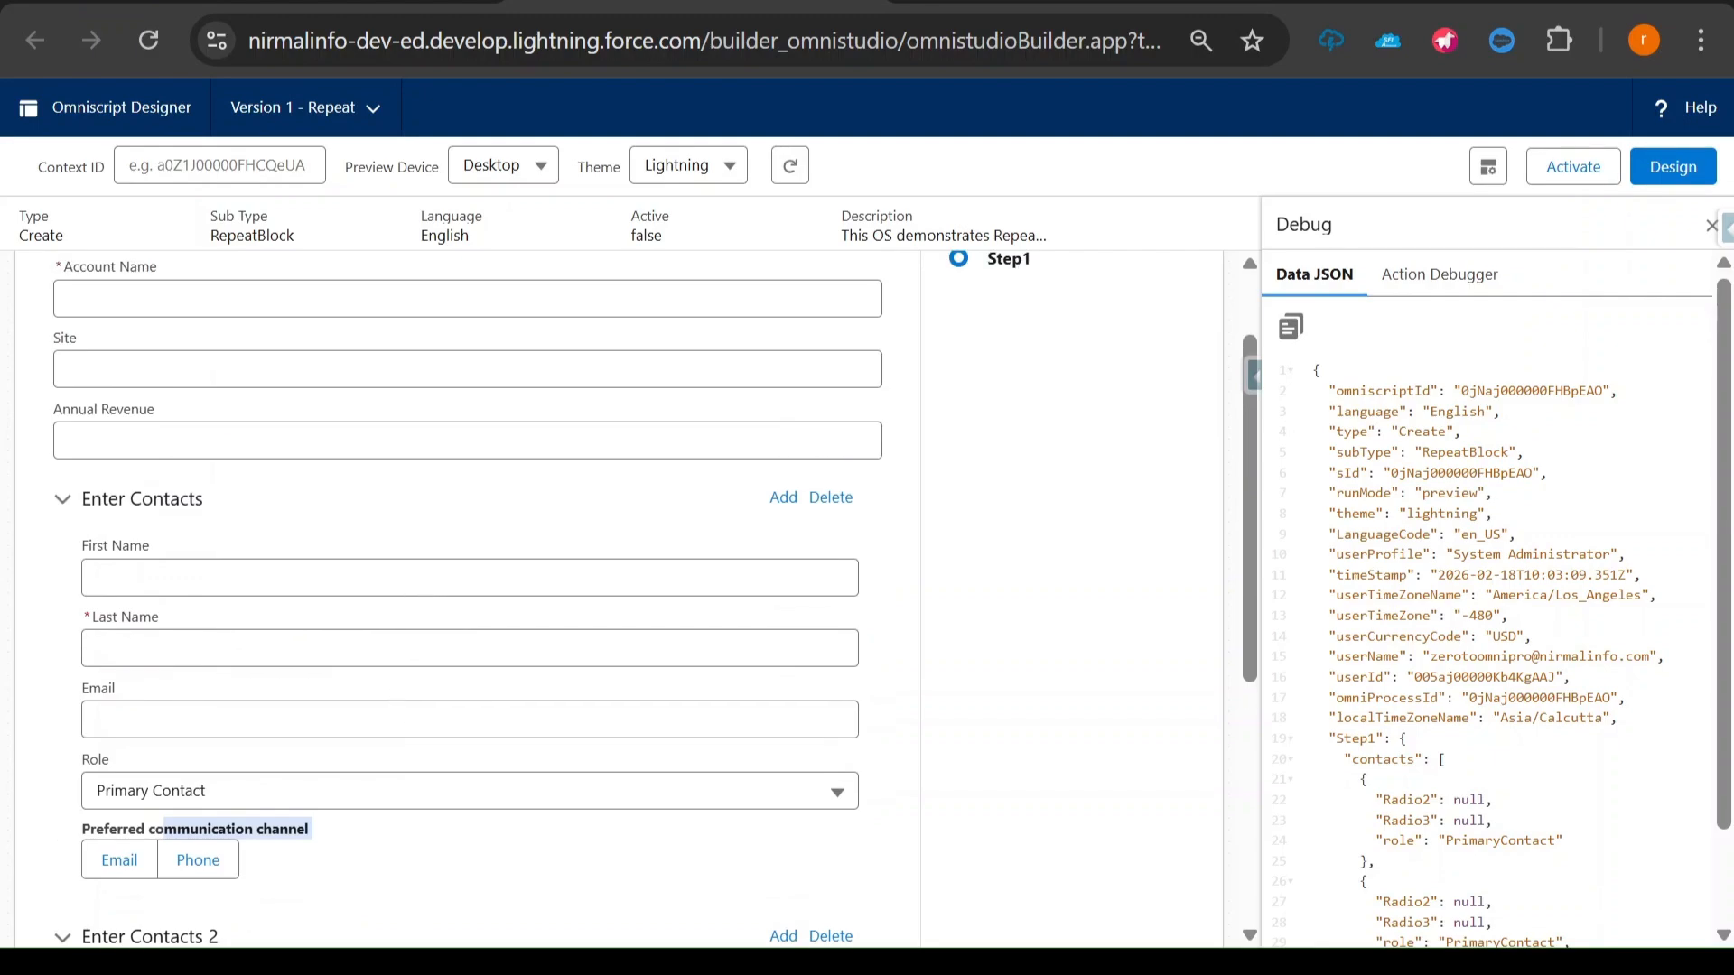
pyautogui.scroll(-5, 414, 805)
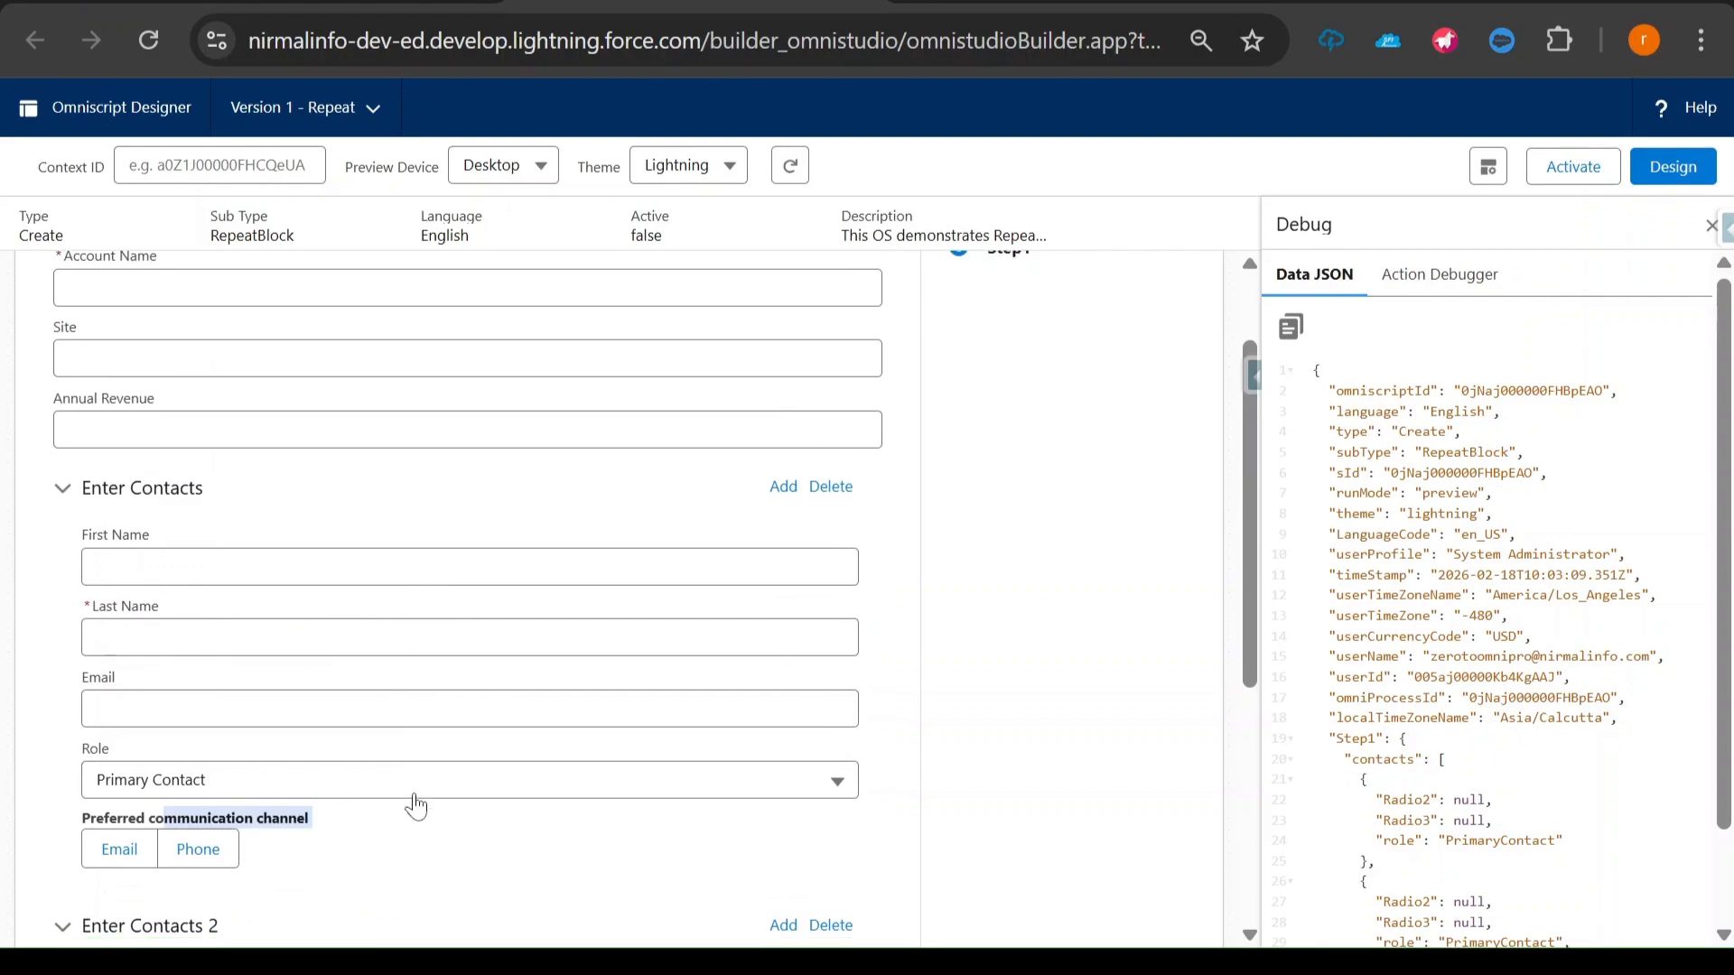
pyautogui.click(341, 770)
pyautogui.click(254, 811)
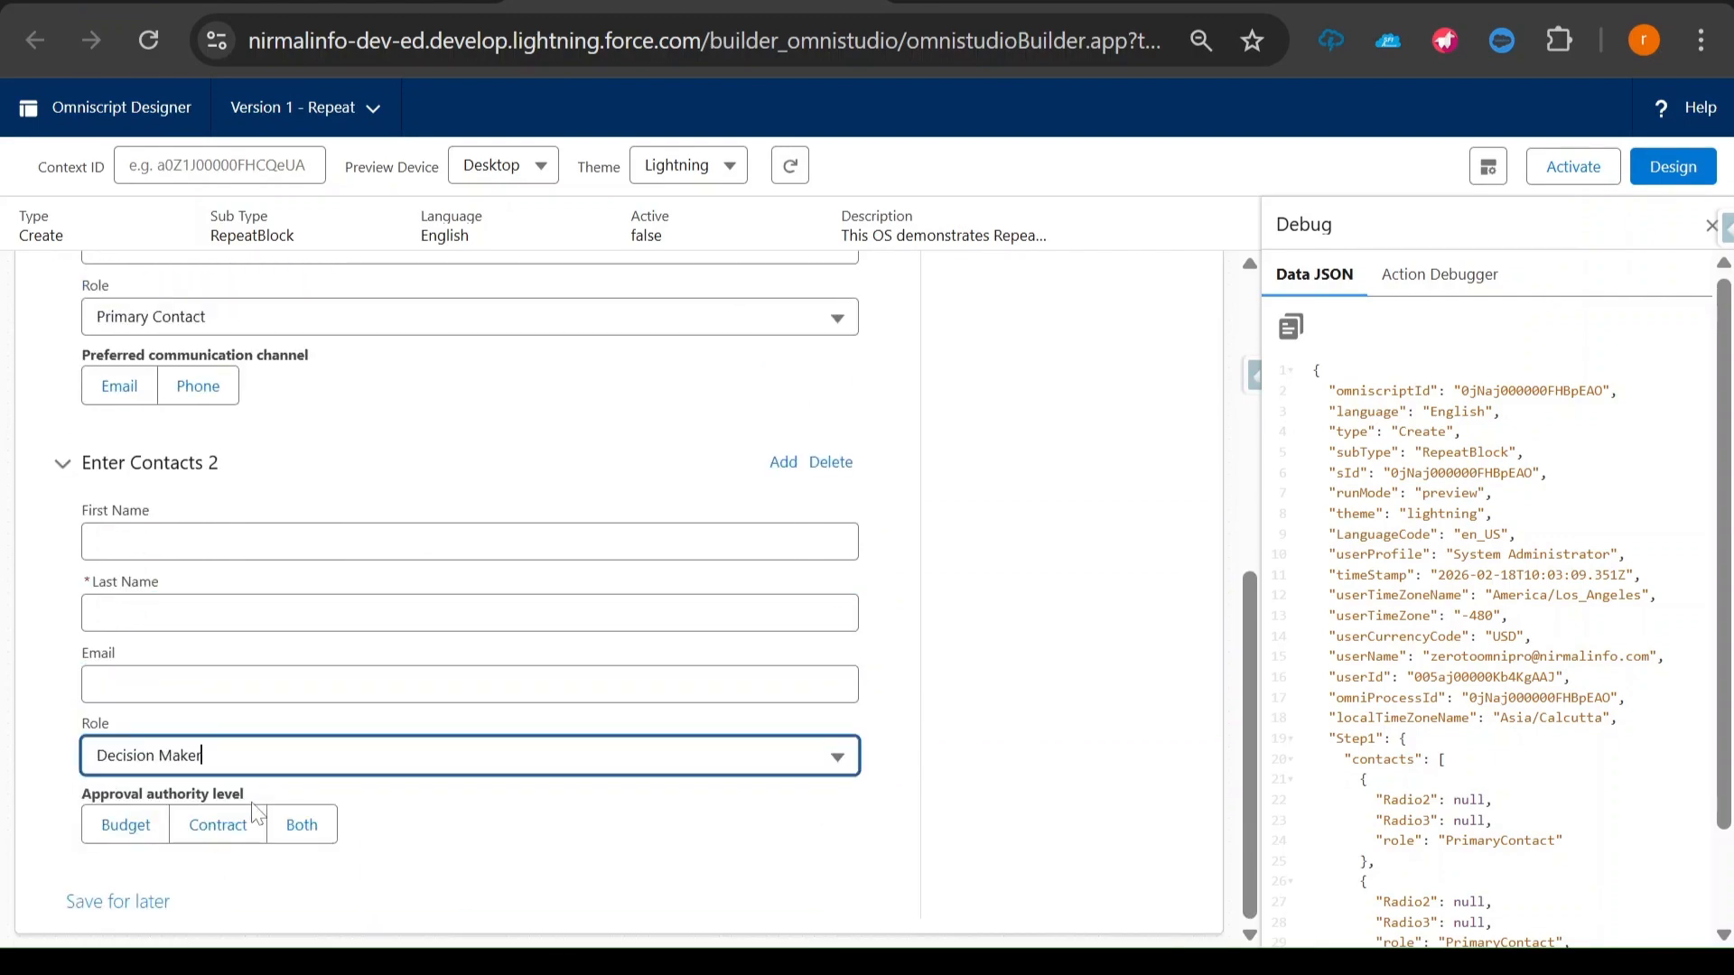
pyautogui.click(77, 800)
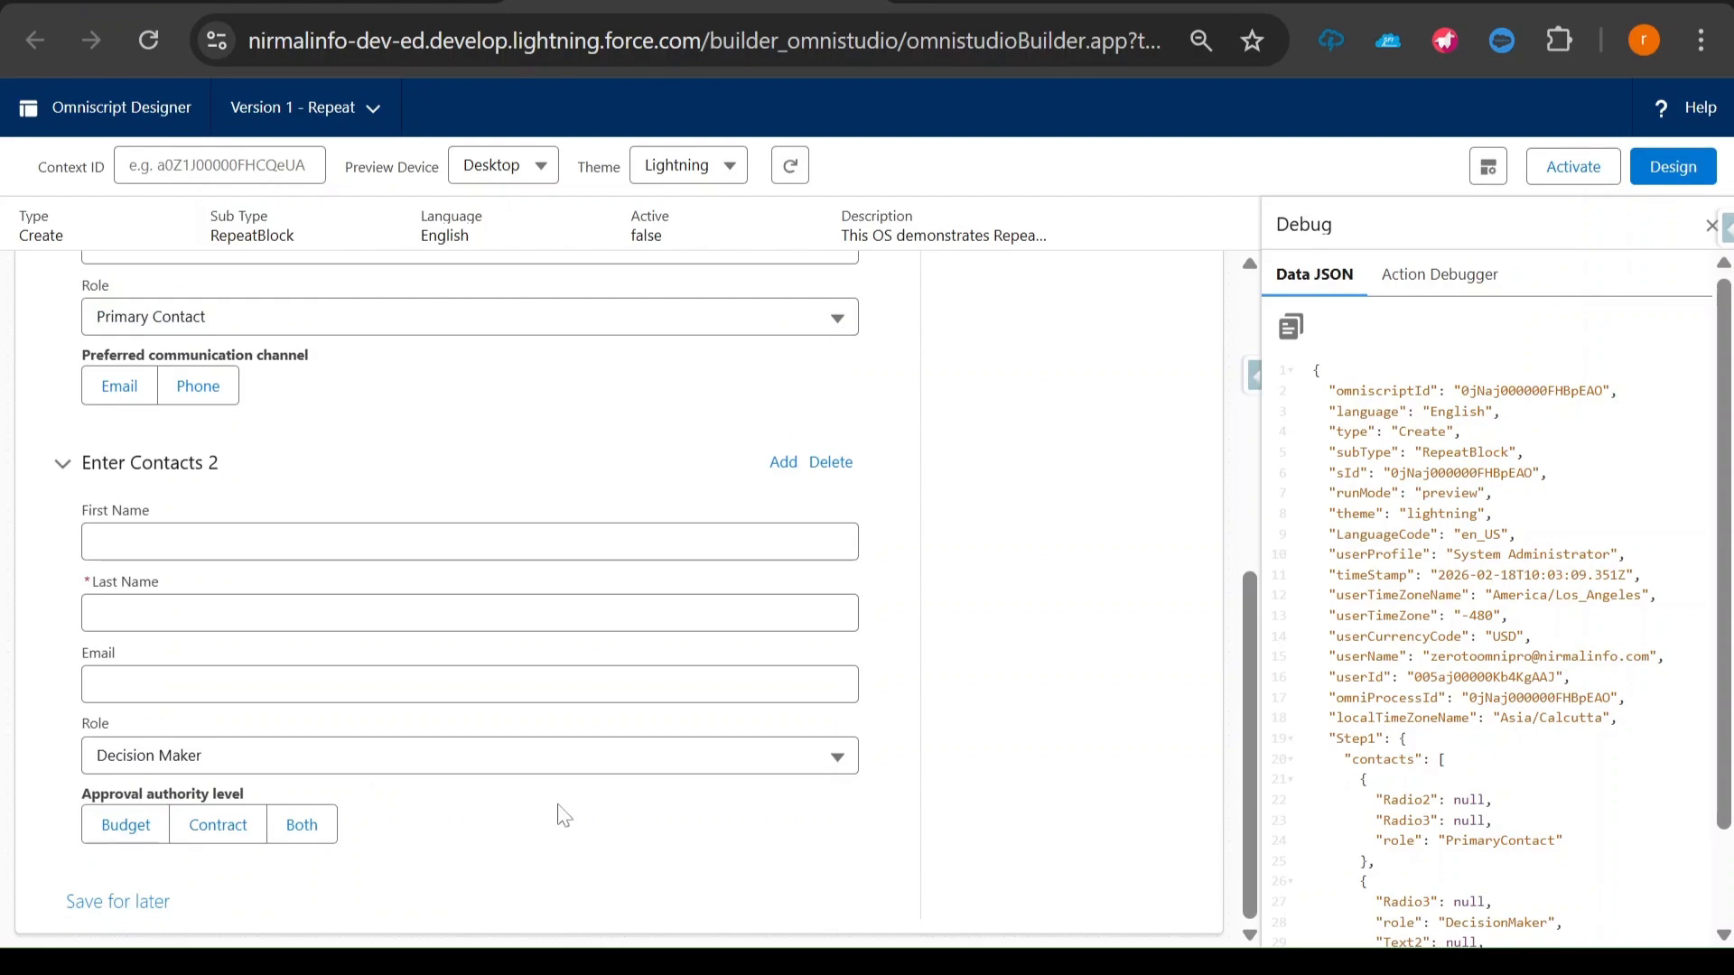
# - Add a third contact block and set its role to Technical Contact
pyautogui.click(784, 462)
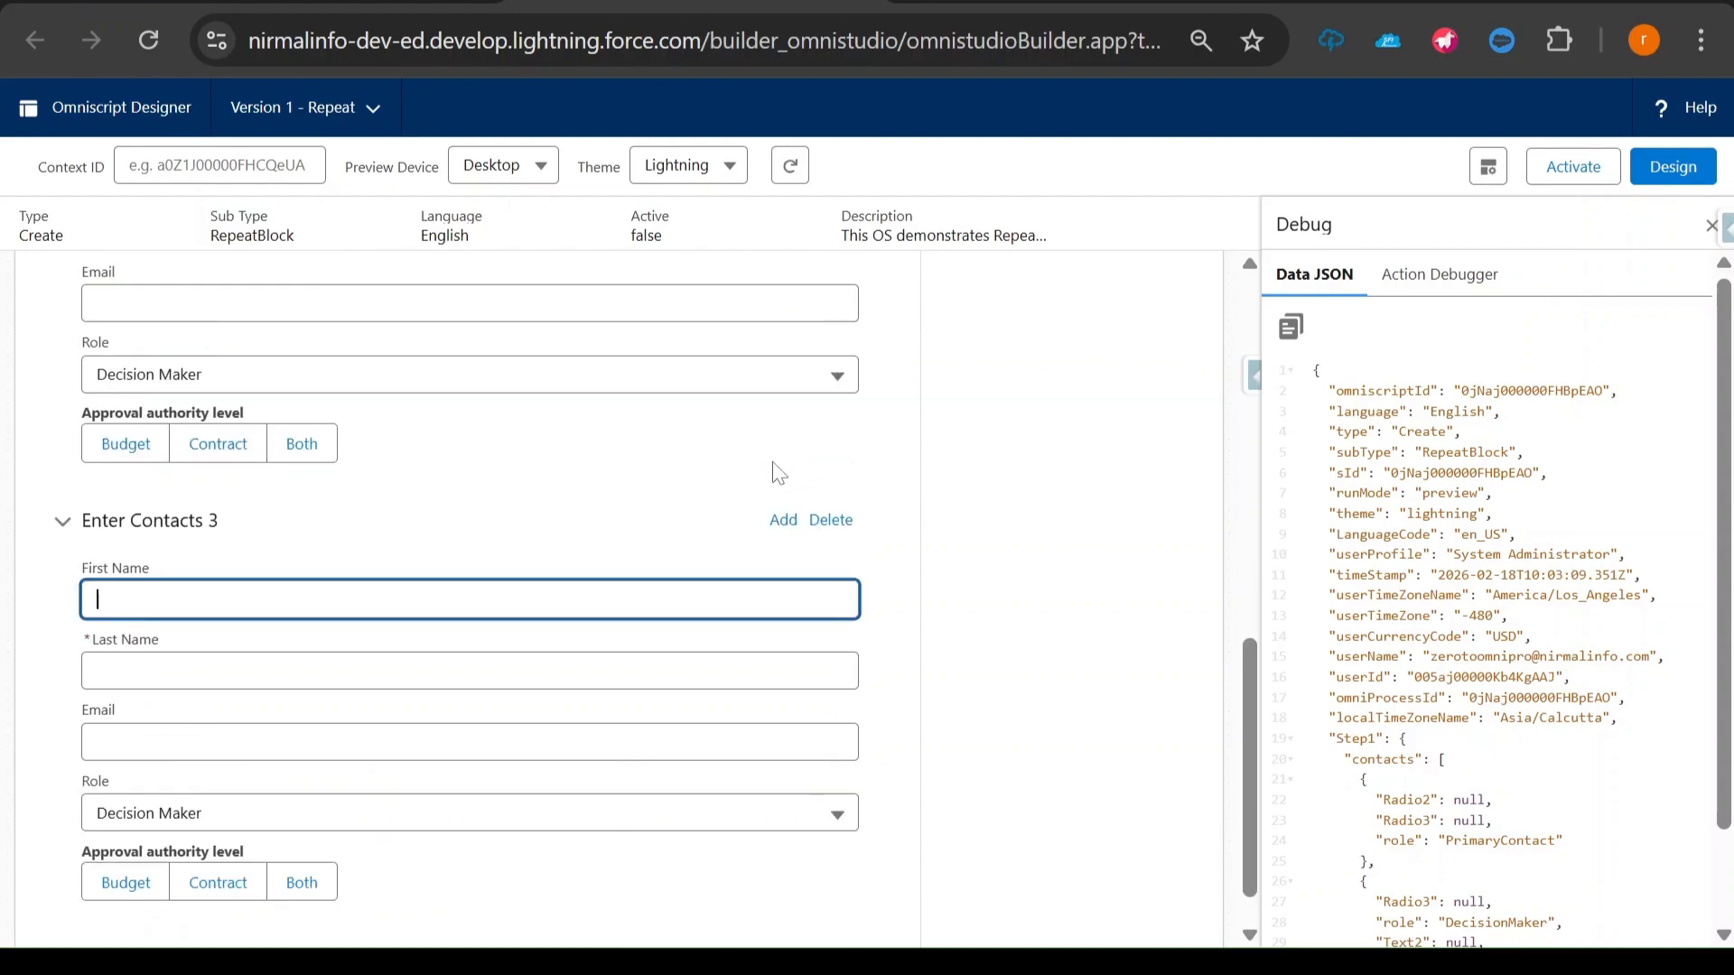
pyautogui.scroll(-2, 420, 690)
pyautogui.click(259, 767)
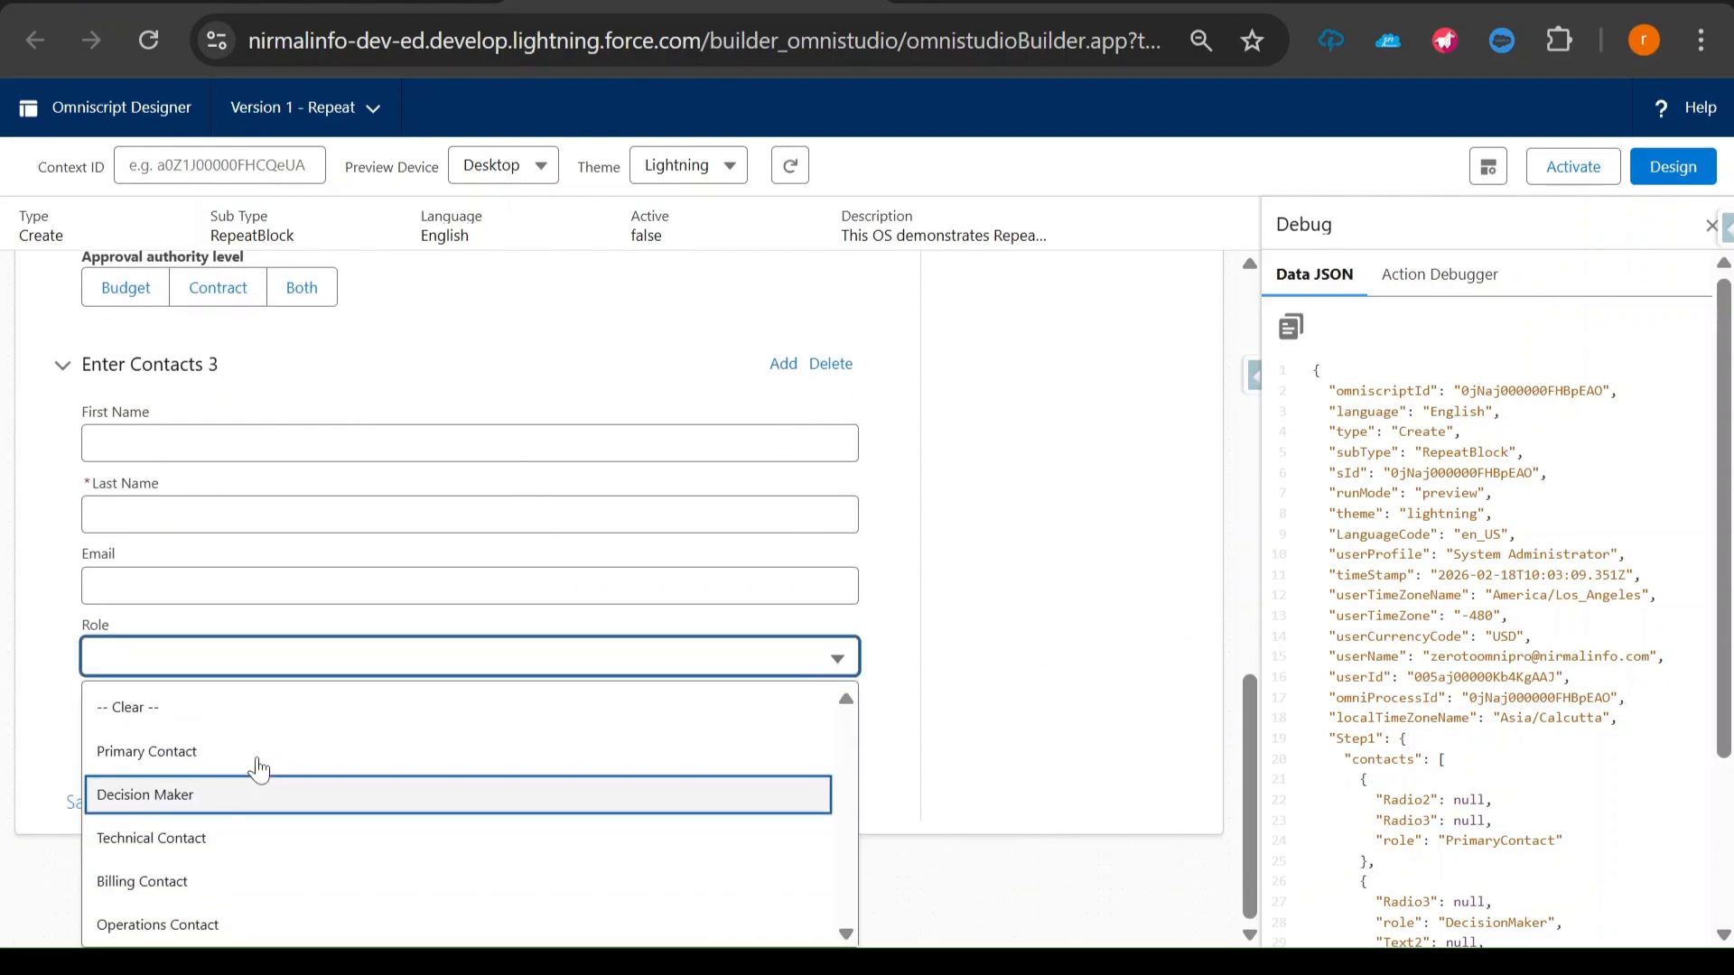
pyautogui.click(220, 838)
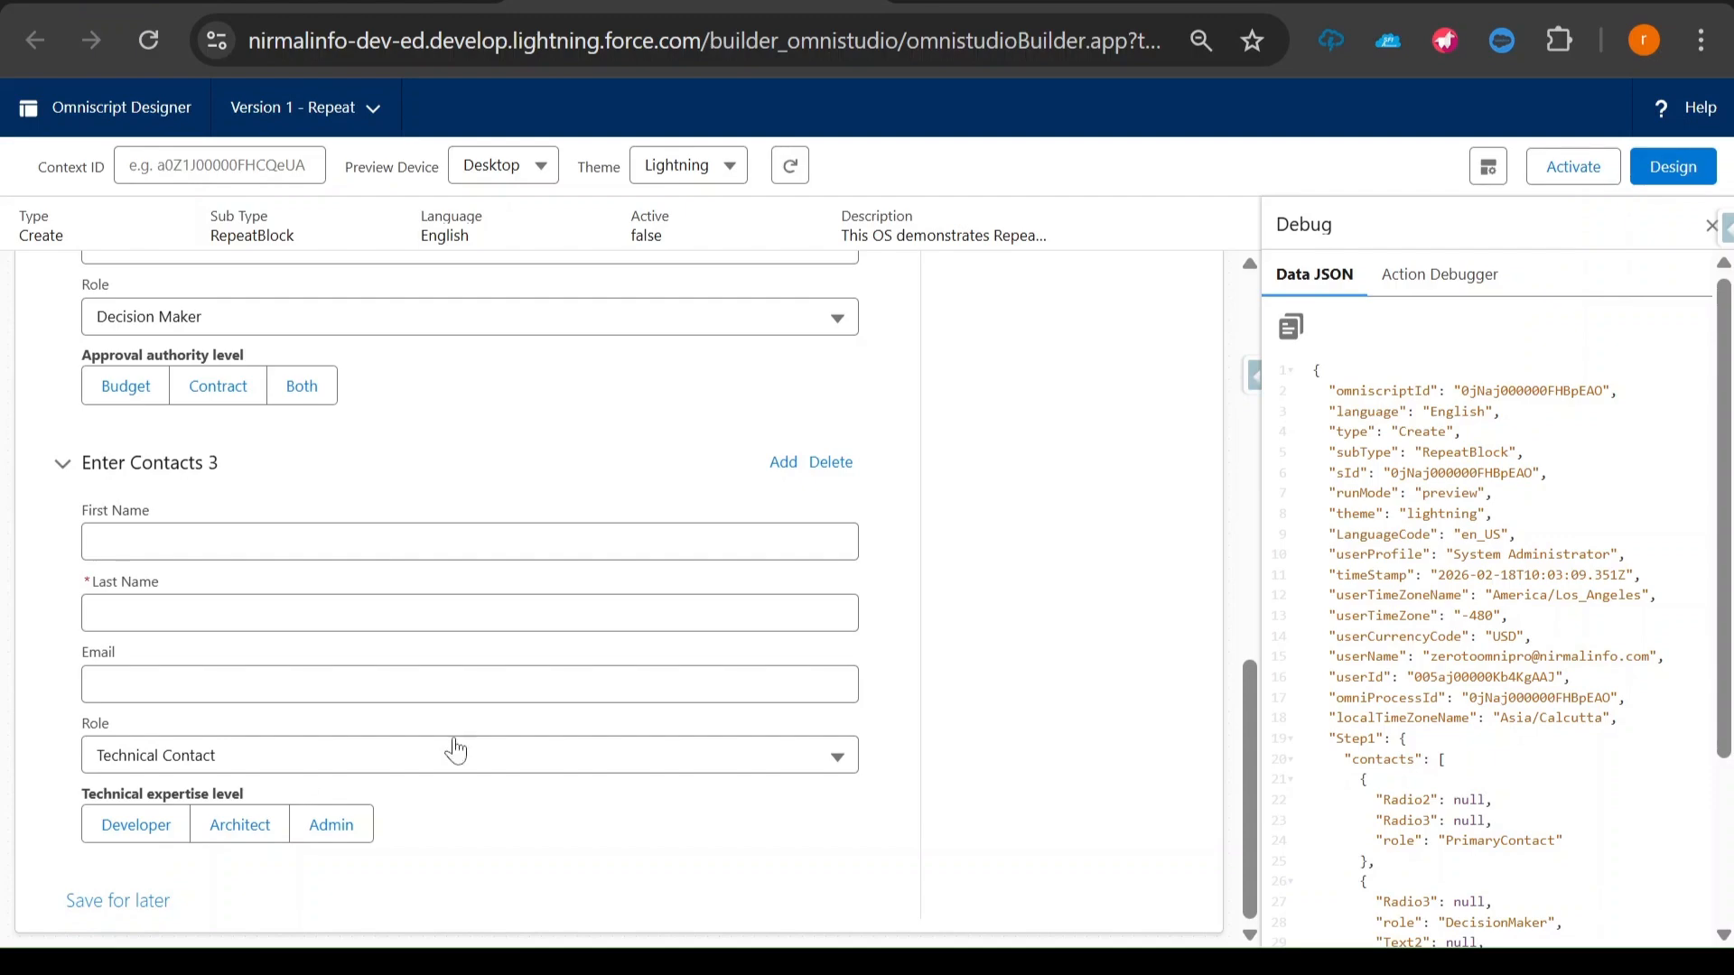
# - Compare the role-specific question under each of the three contacts with that contact's selected role
pyautogui.scroll(8, 578, 726)
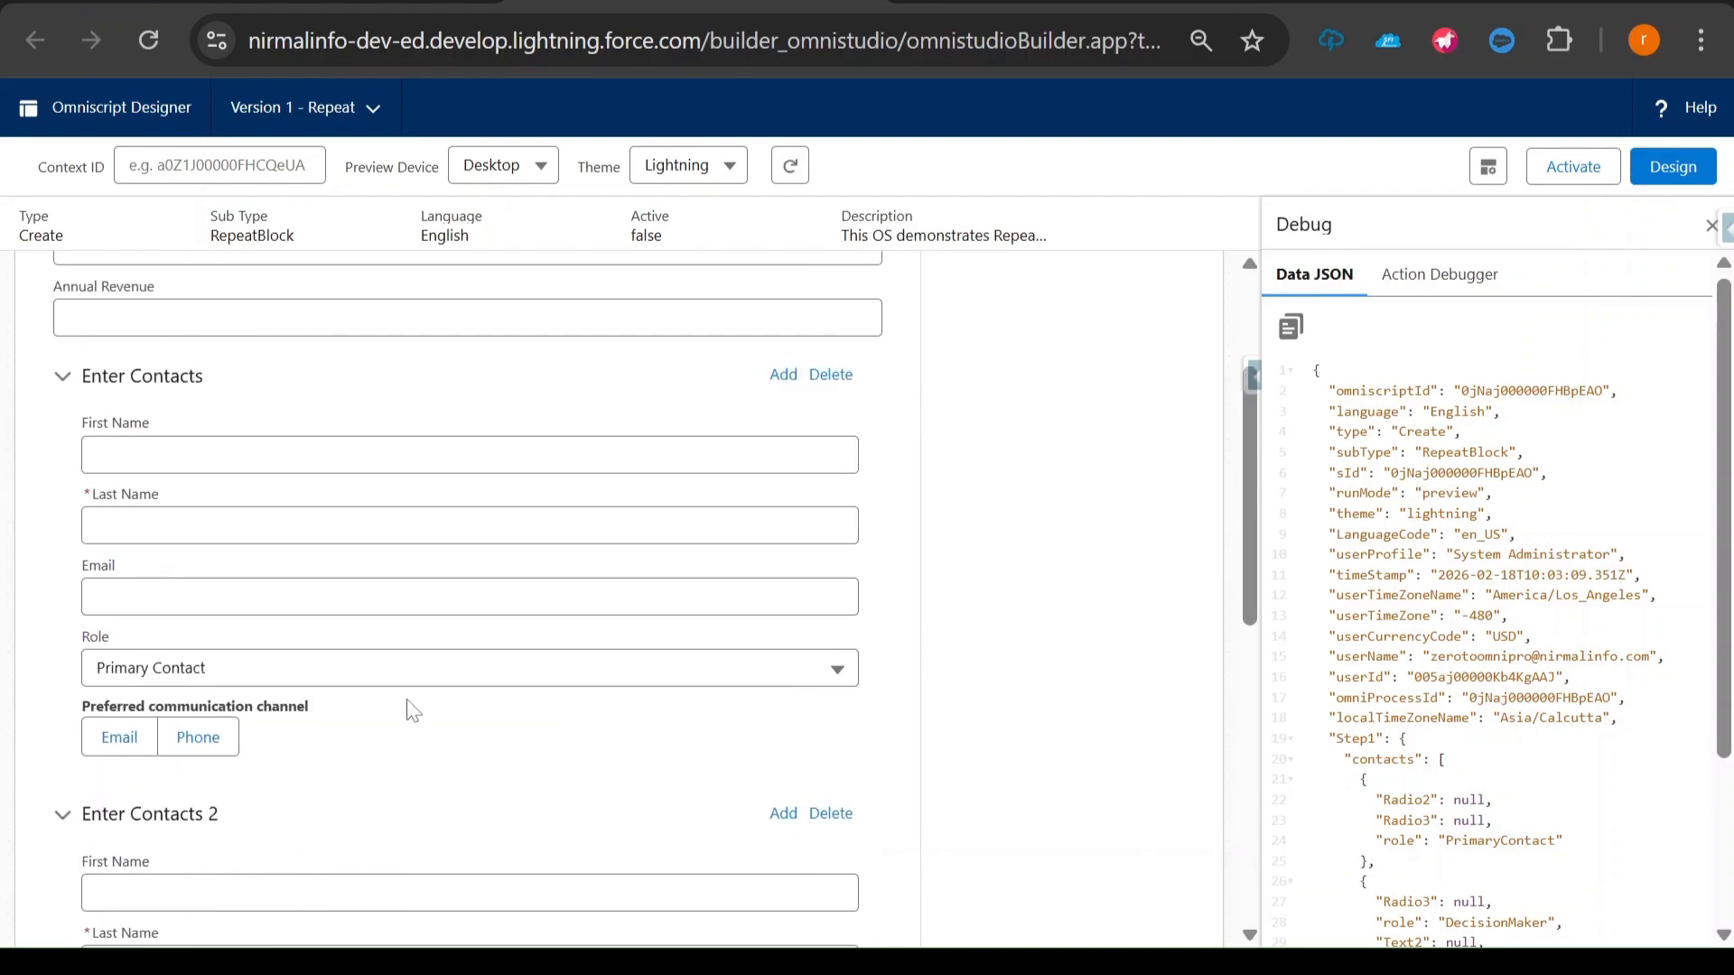
pyautogui.moveTo(82, 706); pyautogui.dragTo(252, 707)
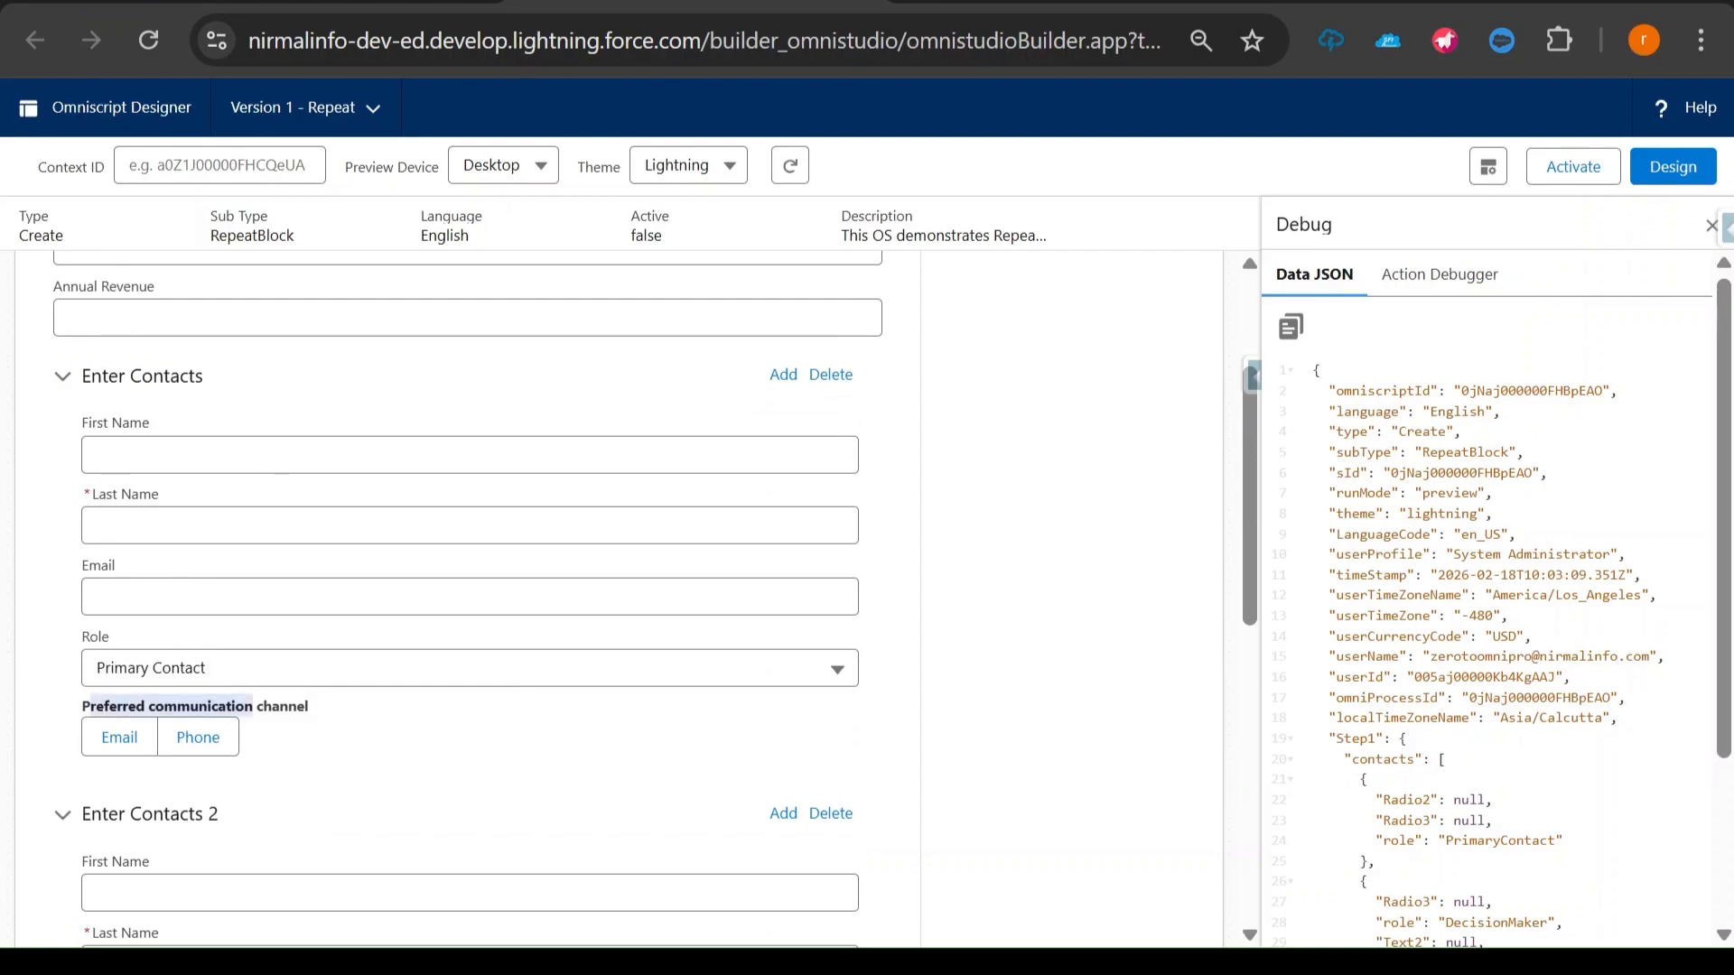
pyautogui.scroll(-5, 344, 712)
pyautogui.moveTo(101, 671); pyautogui.dragTo(286, 679)
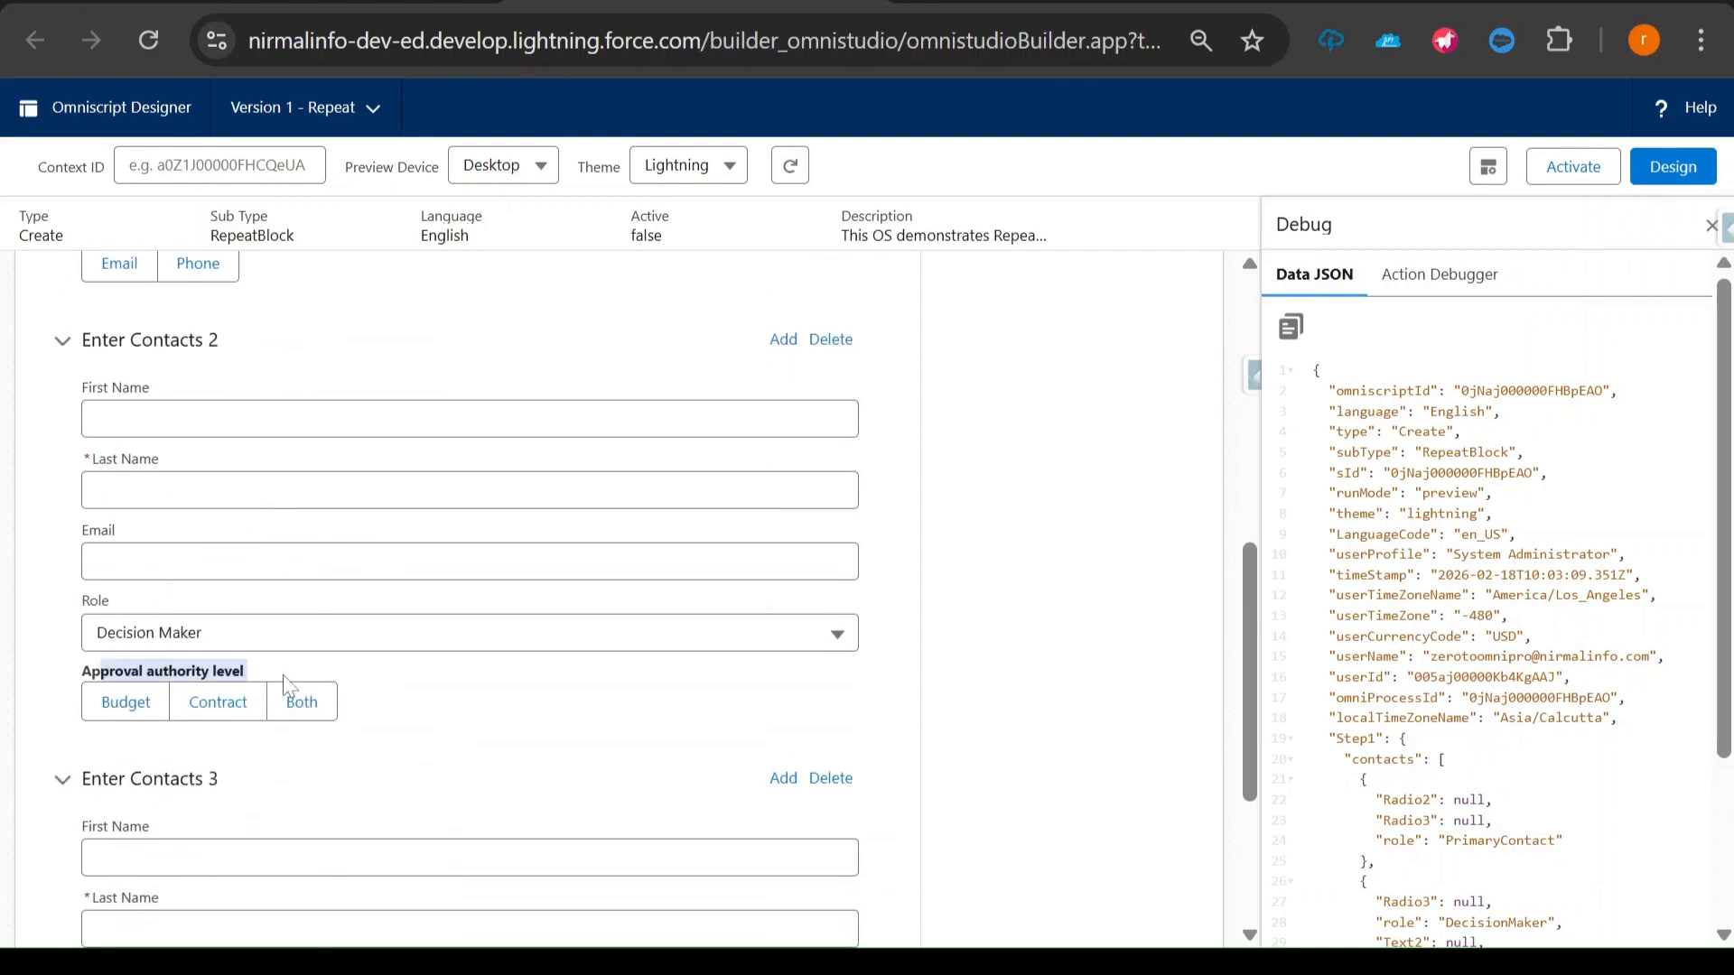
pyautogui.scroll(-4, 286, 690)
pyautogui.moveTo(102, 794); pyautogui.dragTo(253, 802)
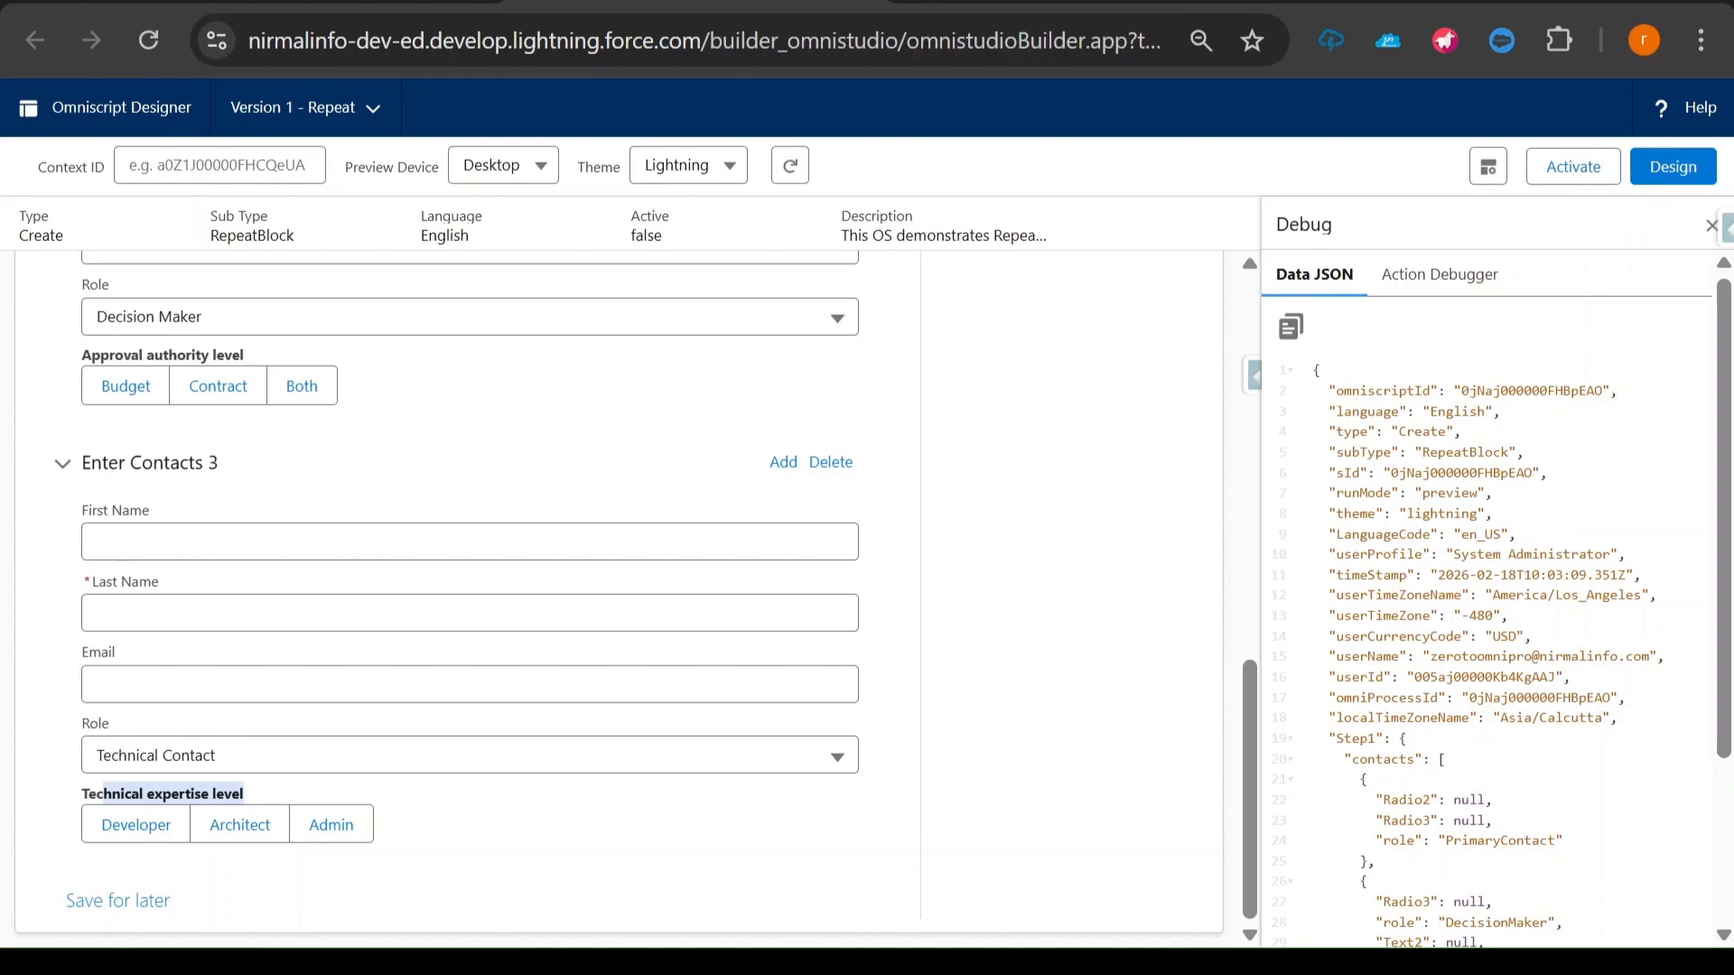
# - Add a fourth contact block and set its role to Primary Contact
pyautogui.click(784, 461)
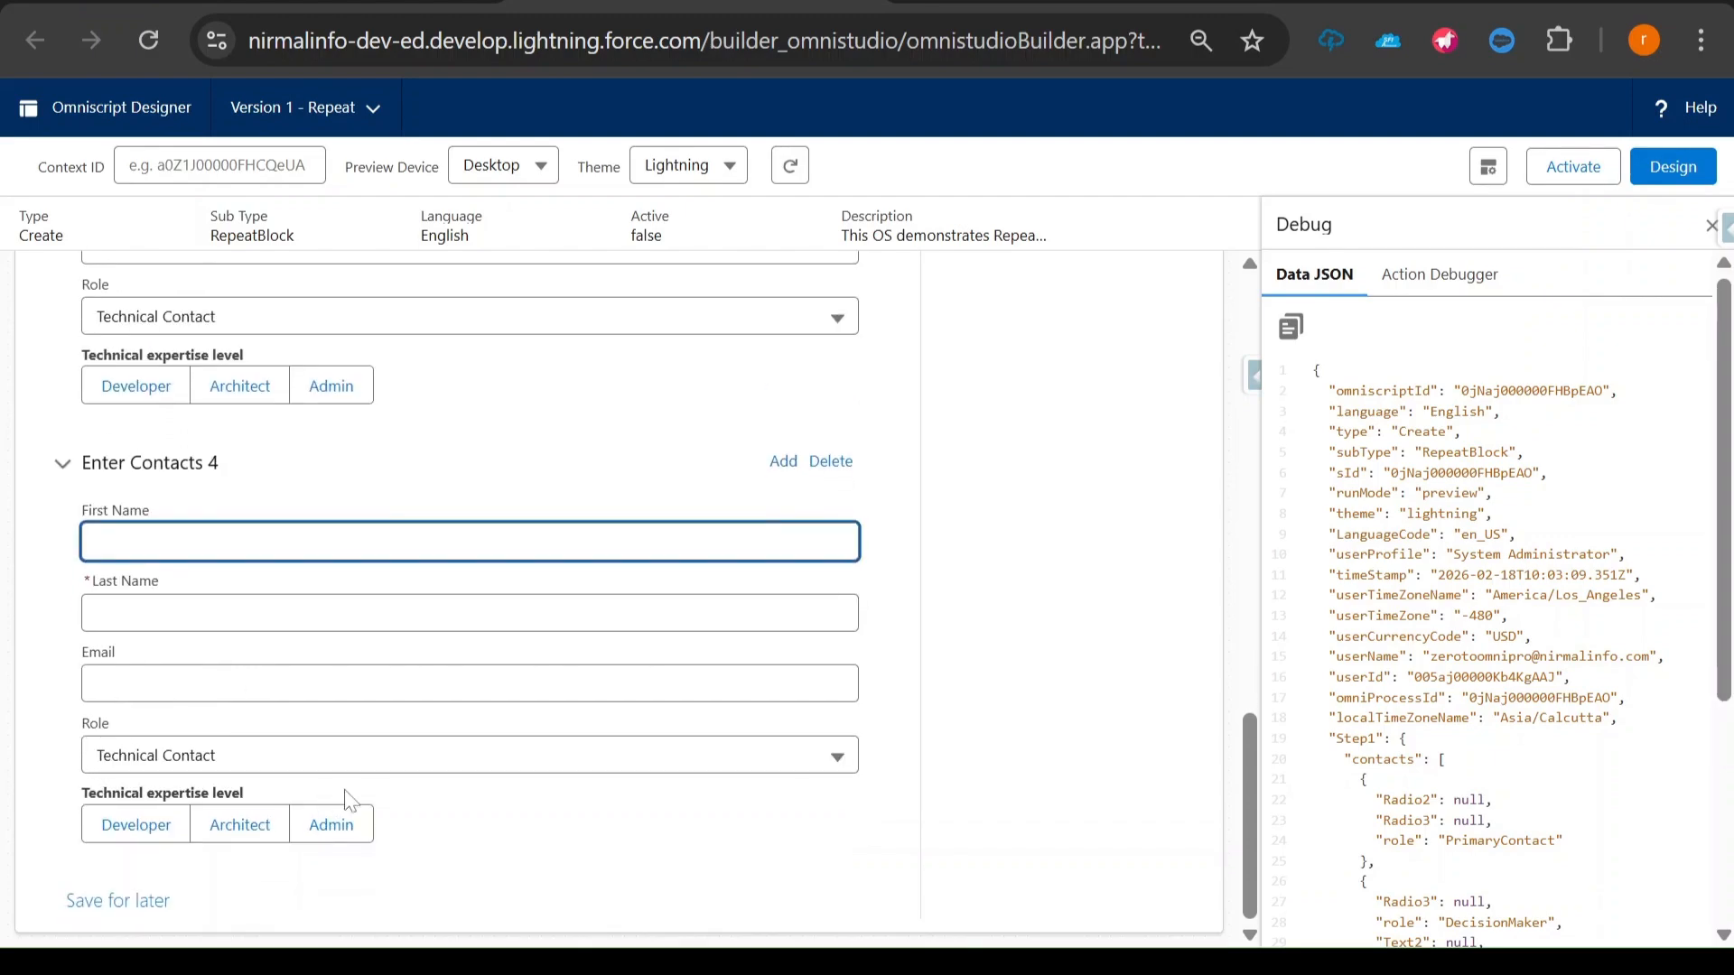
pyautogui.click(232, 768)
pyautogui.click(293, 847)
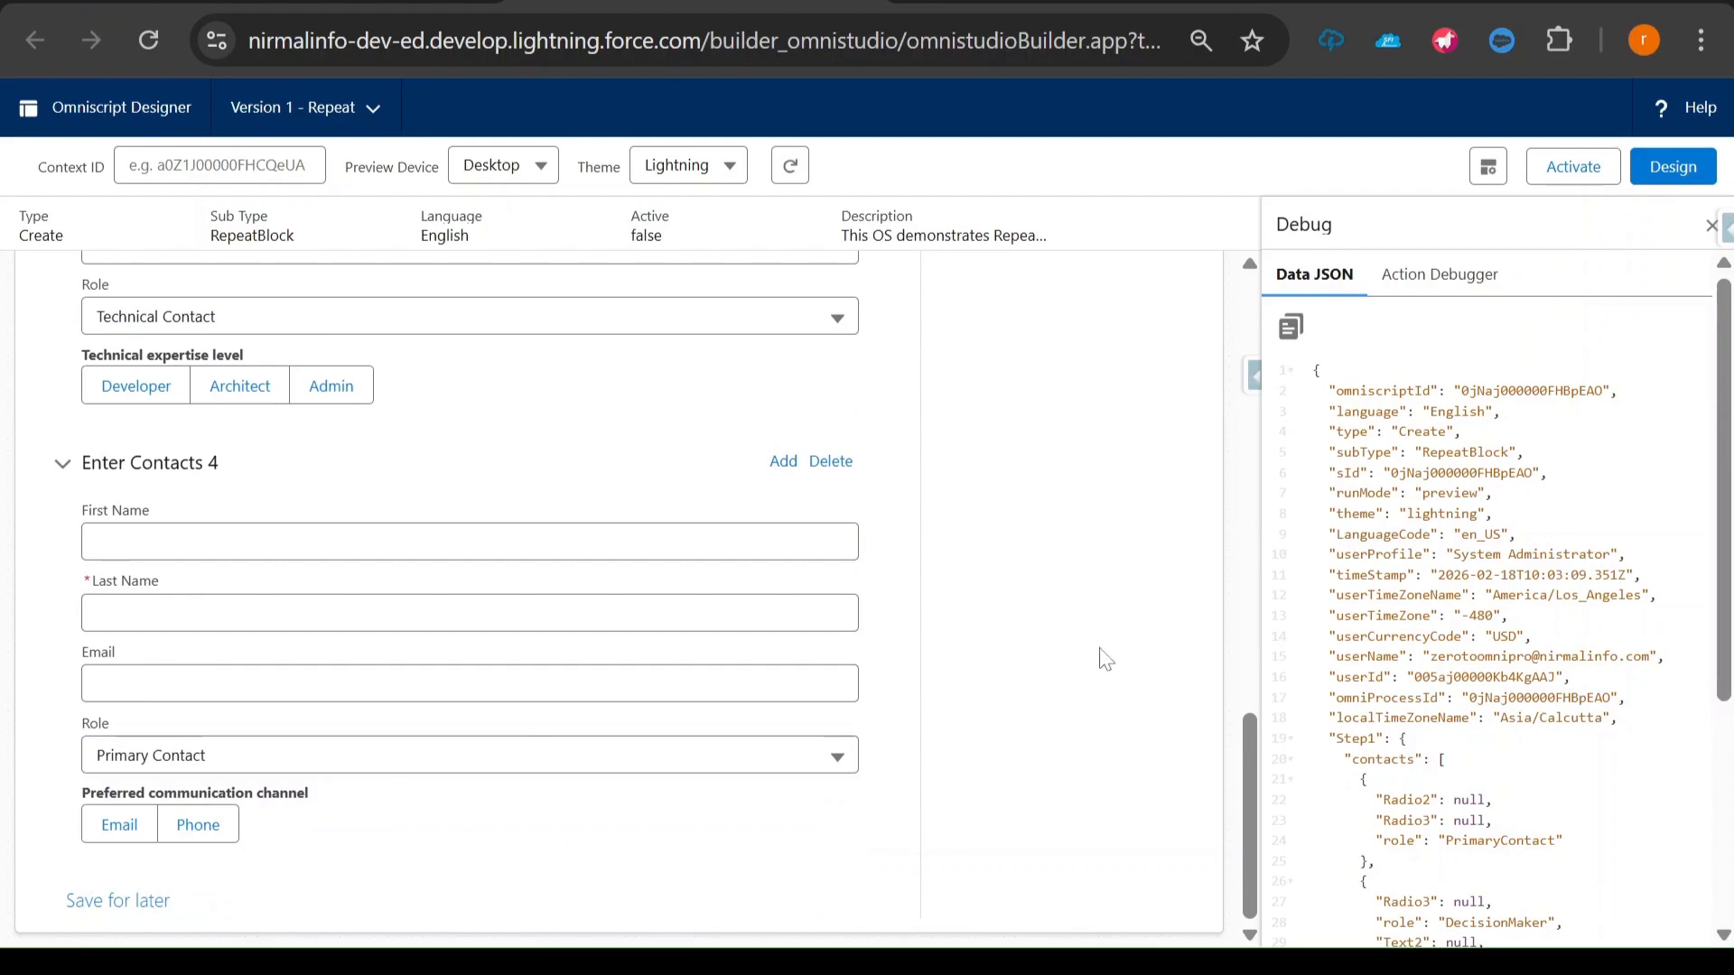
# - Switch to the presentation slide describing the Advanced Repeat Block customer onboarding use case
pyautogui.hotkey('alt', 'Tab')
pyautogui.hotkey('alt', 'Tab')
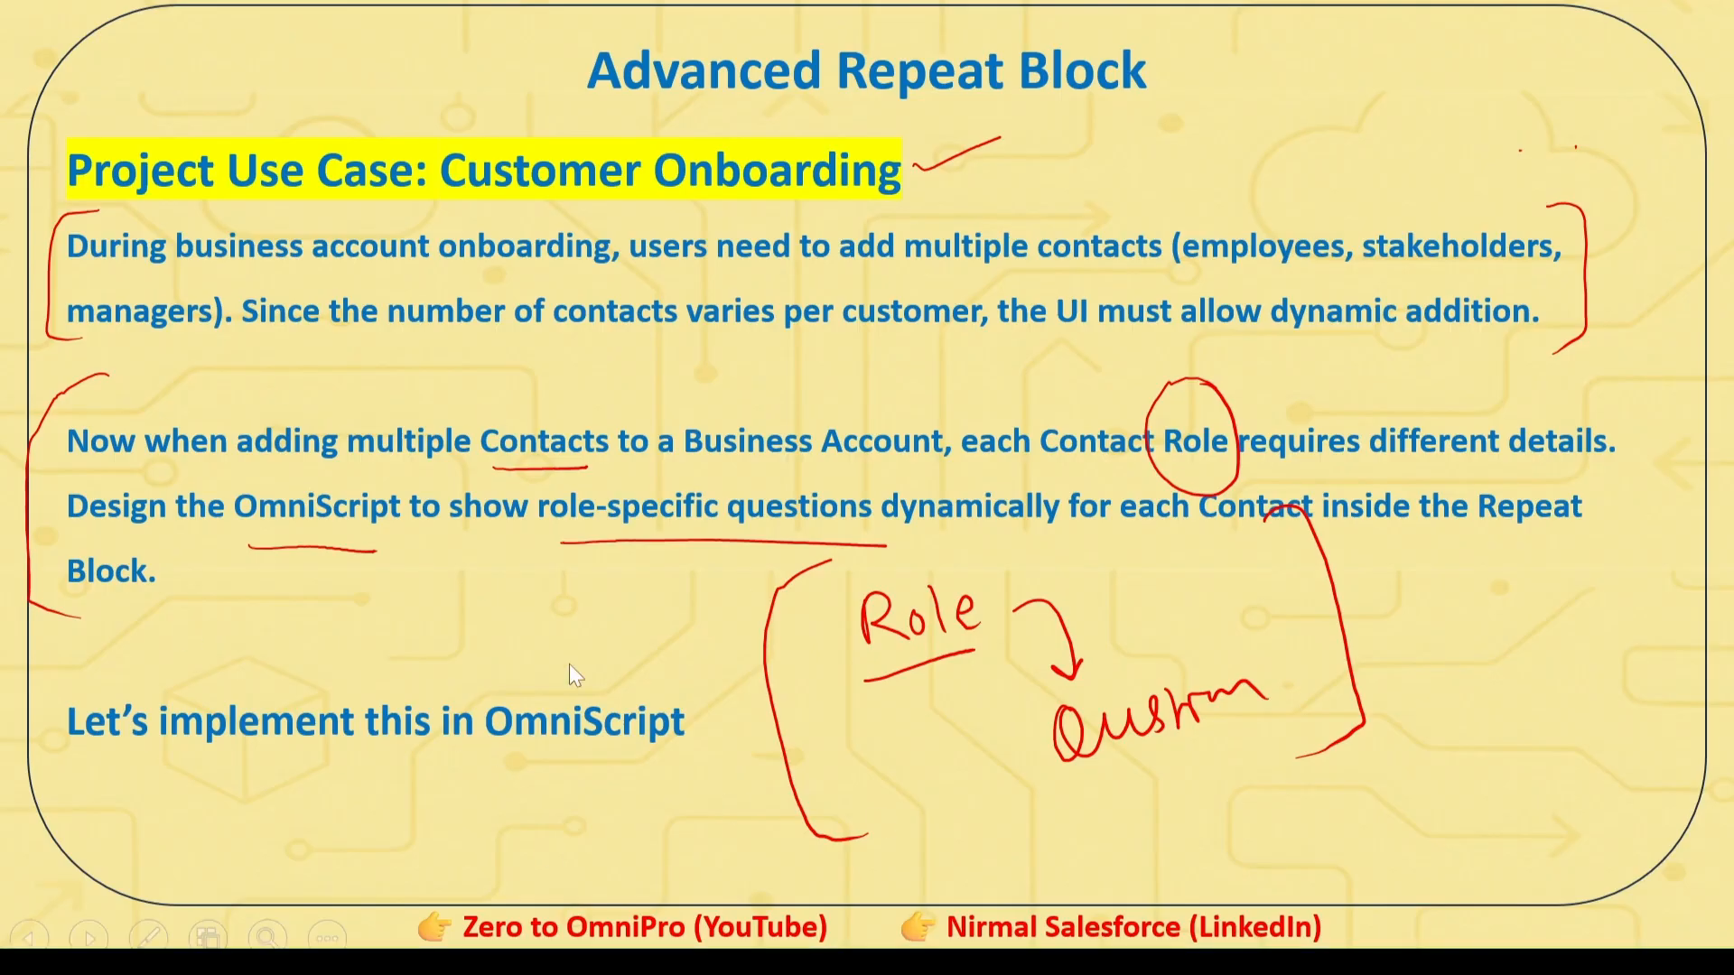